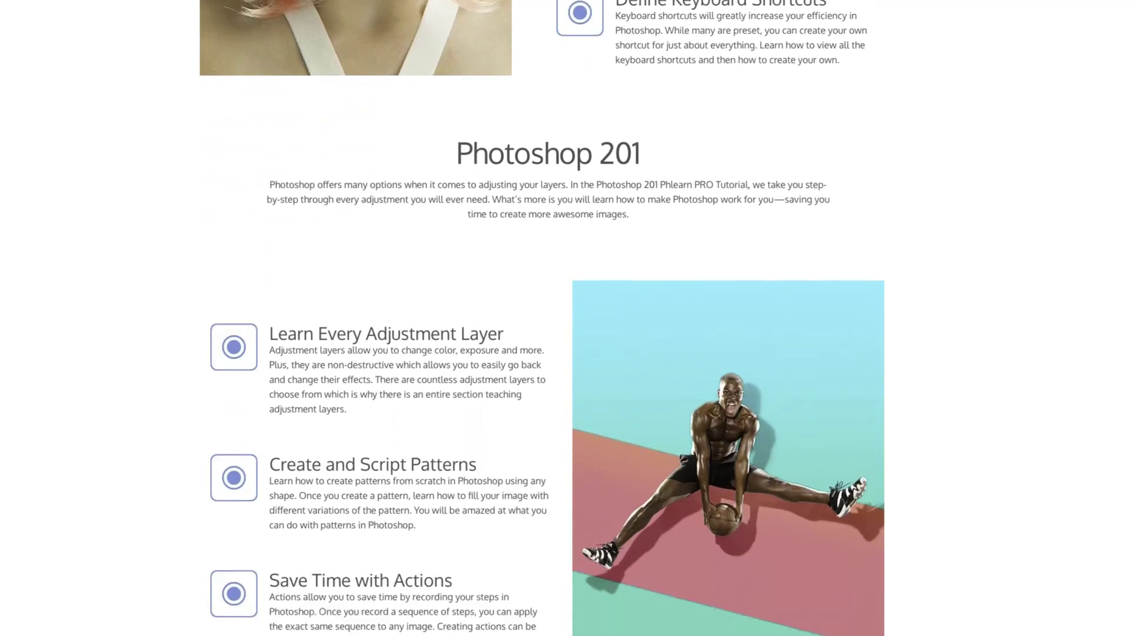
pyautogui.scroll(-18, 548, 318)
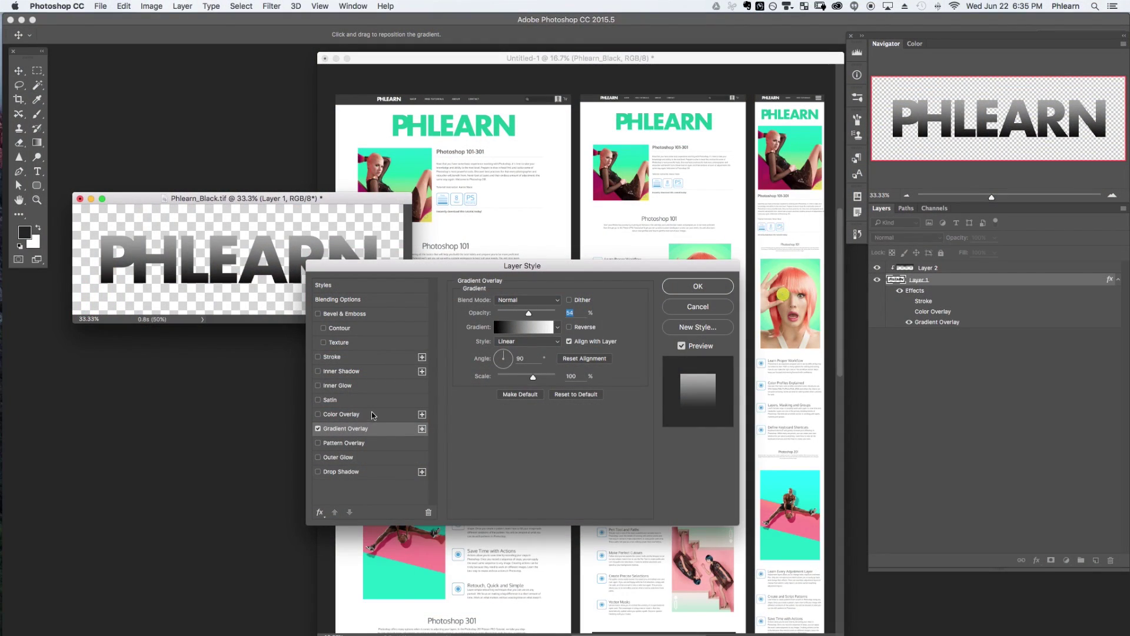
pyautogui.click(698, 286)
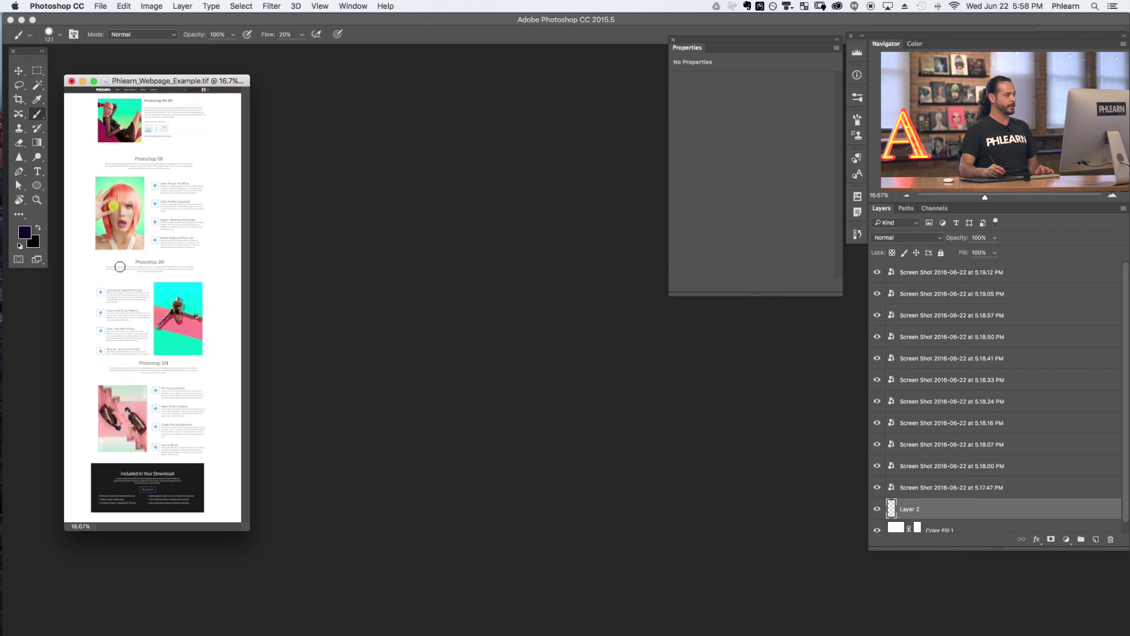
# - Create a new document of type Artboard using the iMac 27 (2560, 1440) size preset with white background contents
pyautogui.moveTo(158, 84); pyautogui.dragTo(153, 79)
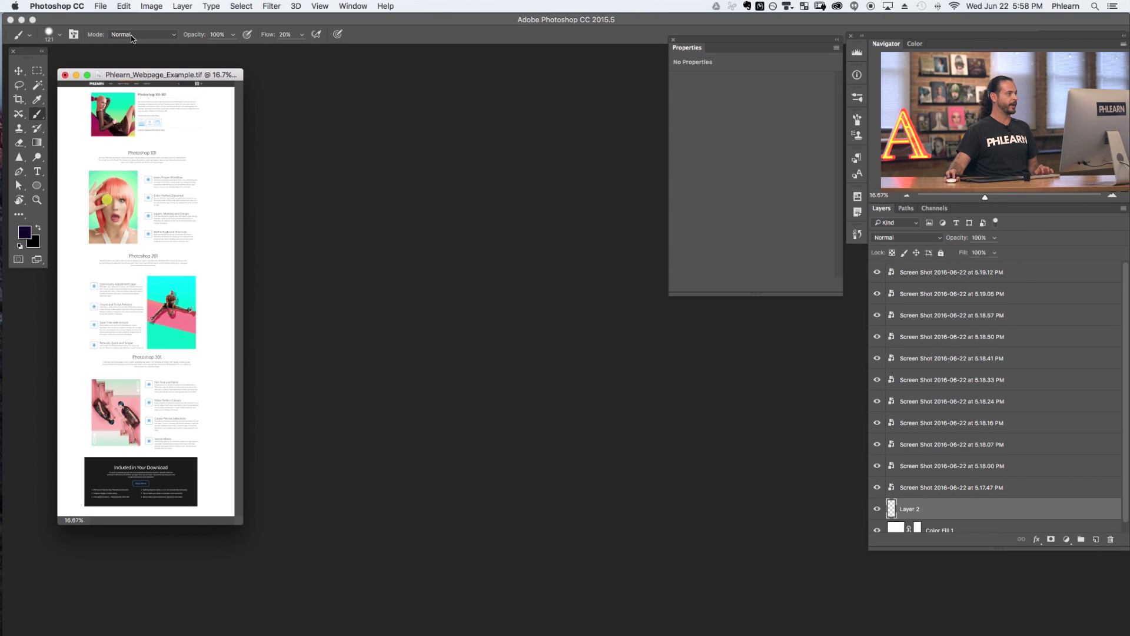
pyautogui.click(99, 15)
pyautogui.click(102, 18)
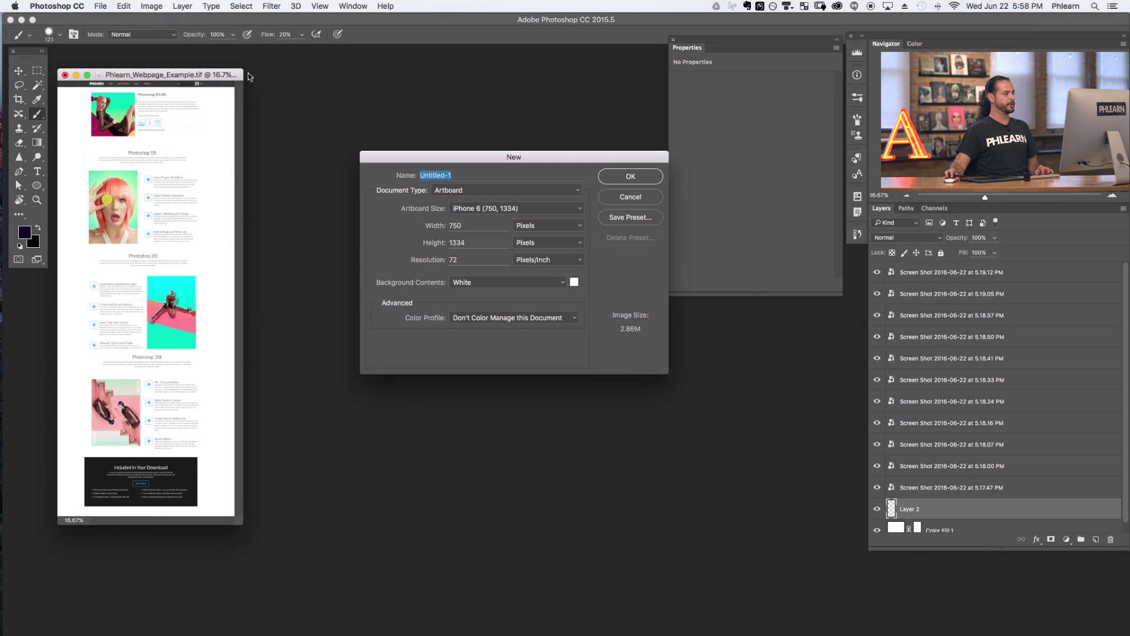
pyautogui.moveTo(502, 160); pyautogui.dragTo(466, 161)
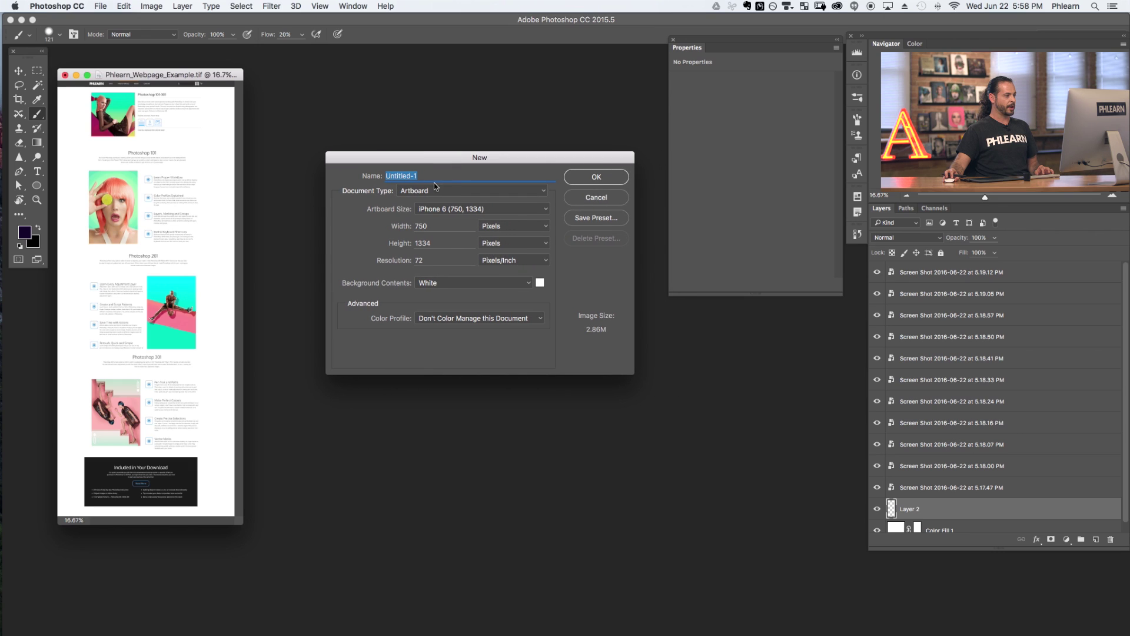
pyautogui.click(436, 194)
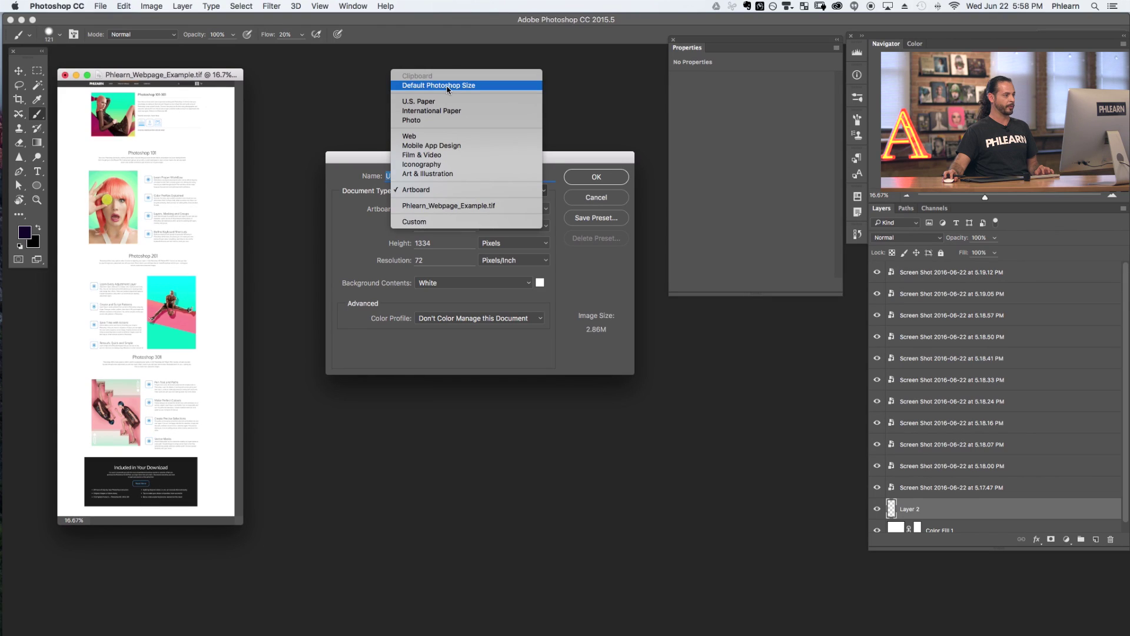
pyautogui.click(431, 191)
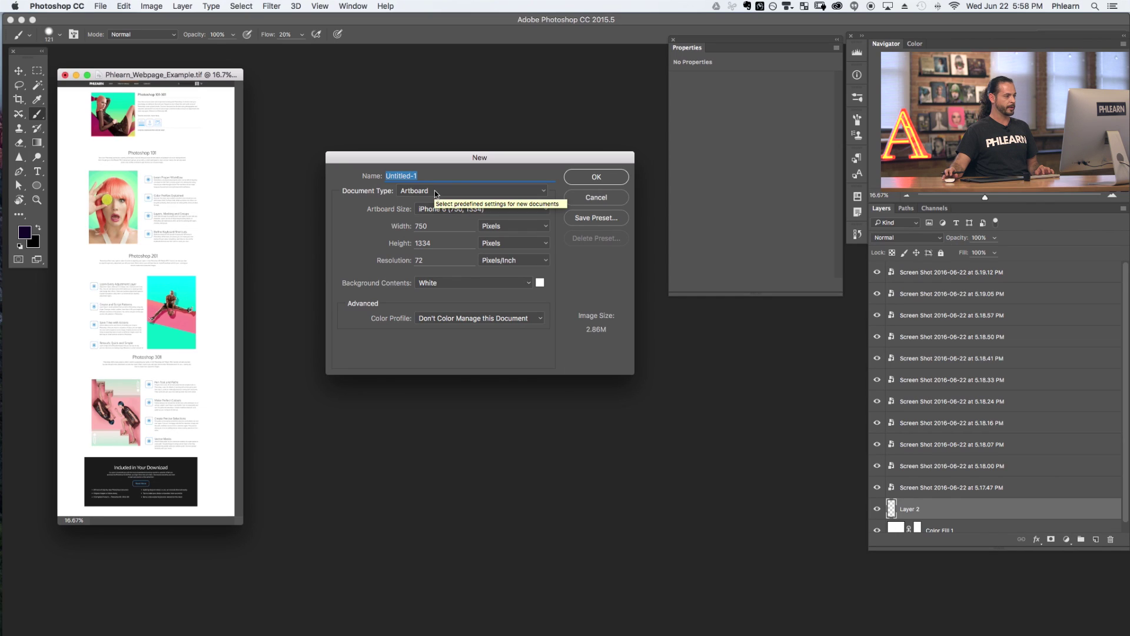
pyautogui.click(444, 194)
pyautogui.click(444, 191)
pyautogui.click(470, 211)
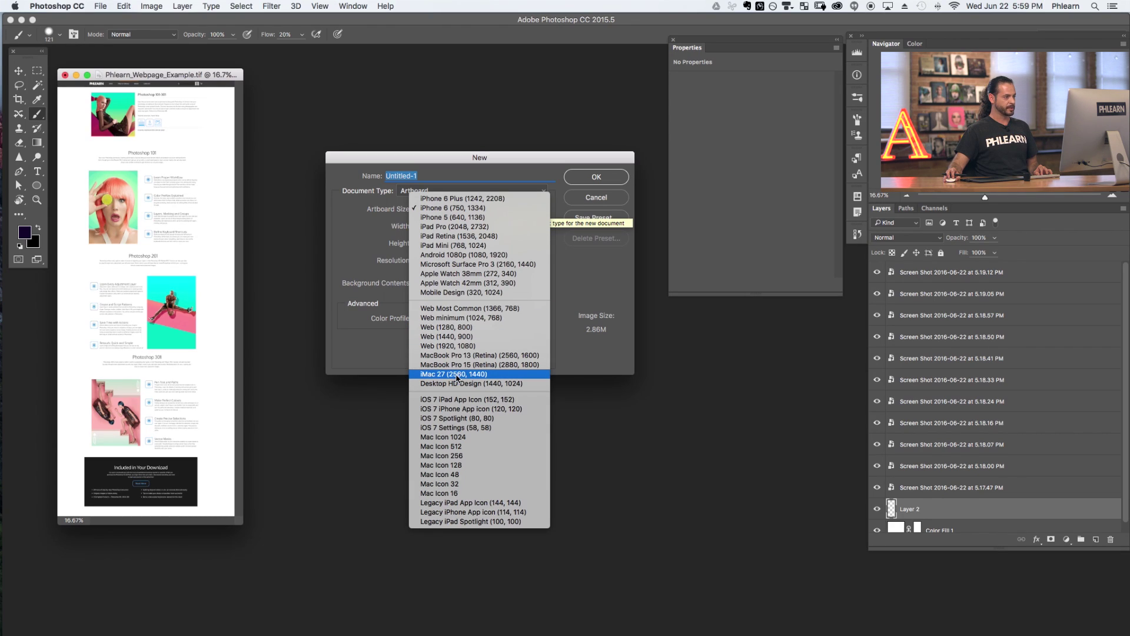
pyautogui.click(456, 377)
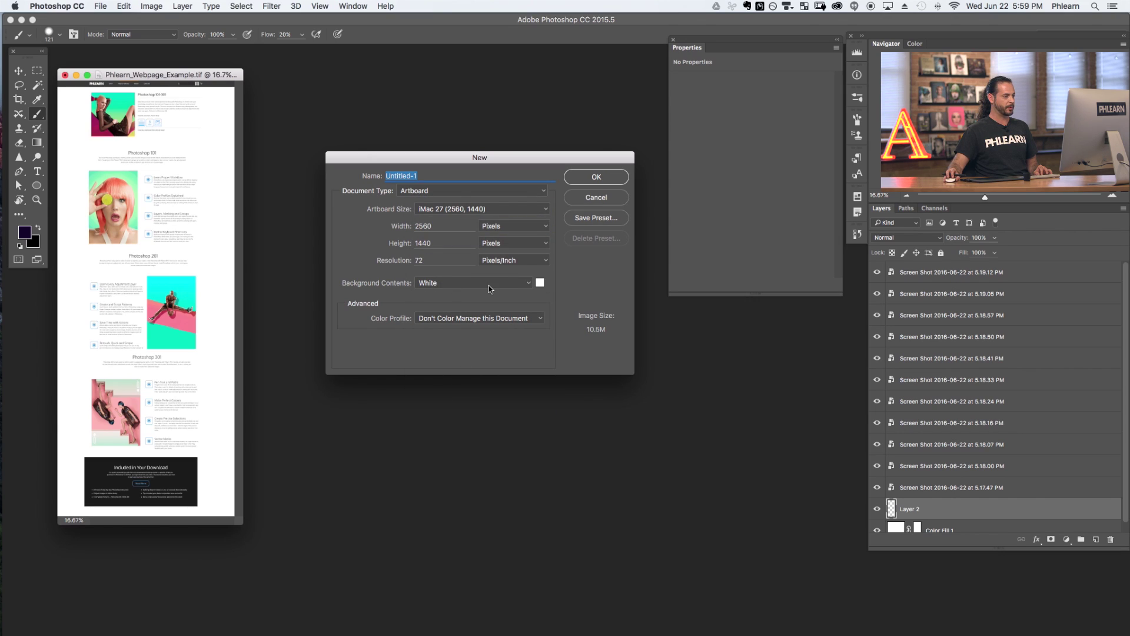
pyautogui.click(596, 178)
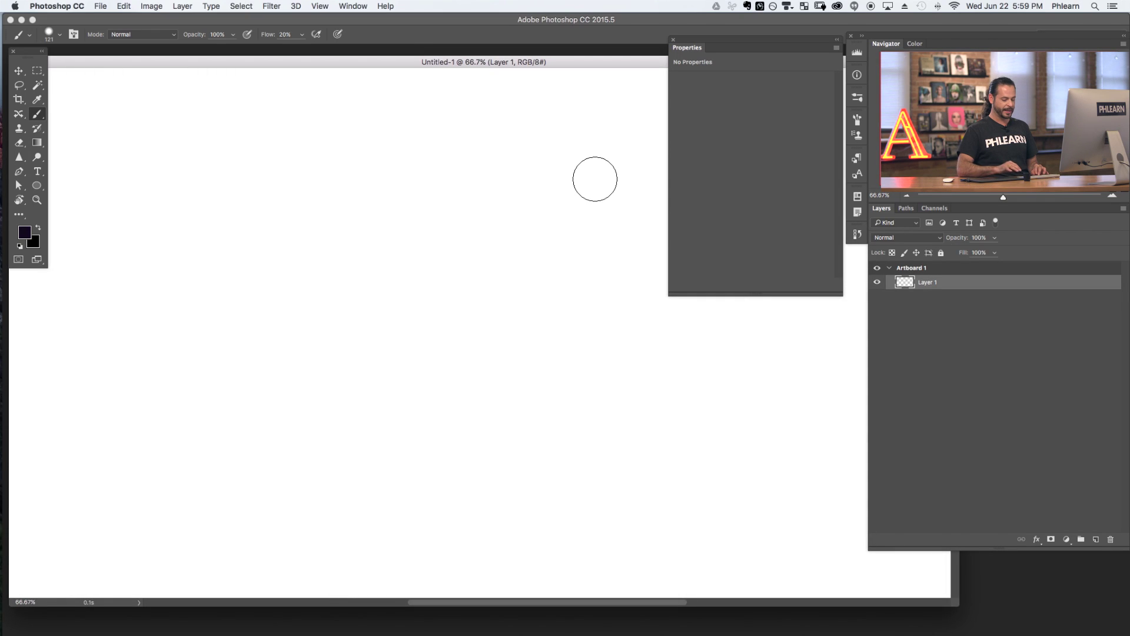
# - Show the whole artboard in the full-screen workspace and close the floating Properties panel
pyautogui.press('super+minus')
pyautogui.press('super+minus')
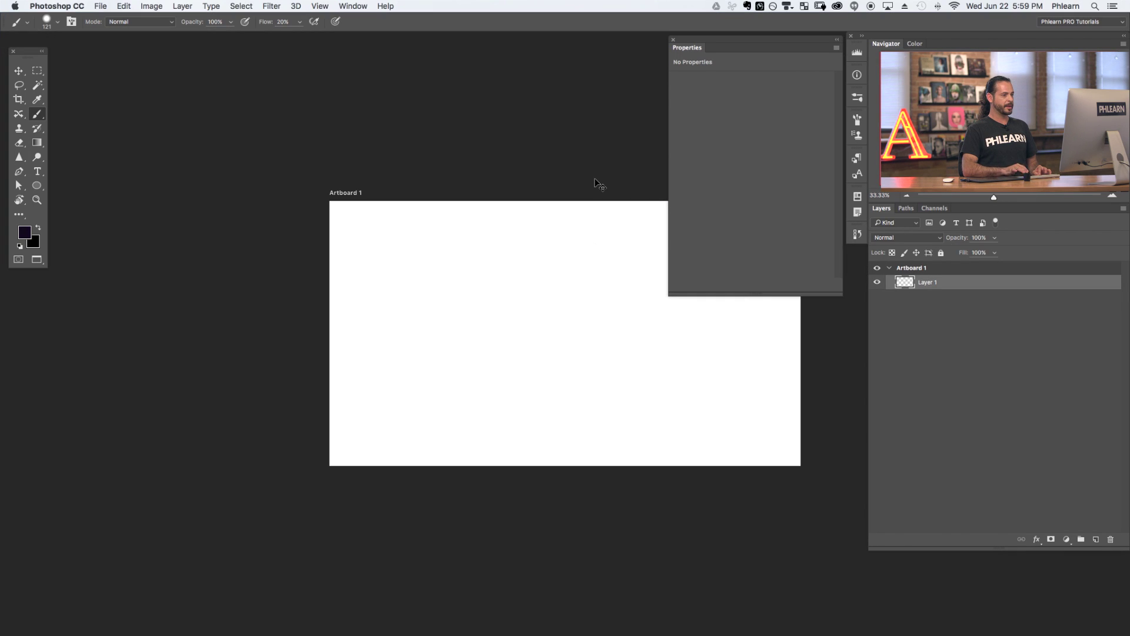
pyautogui.moveTo(665, 277); pyautogui.dragTo(444, 272)
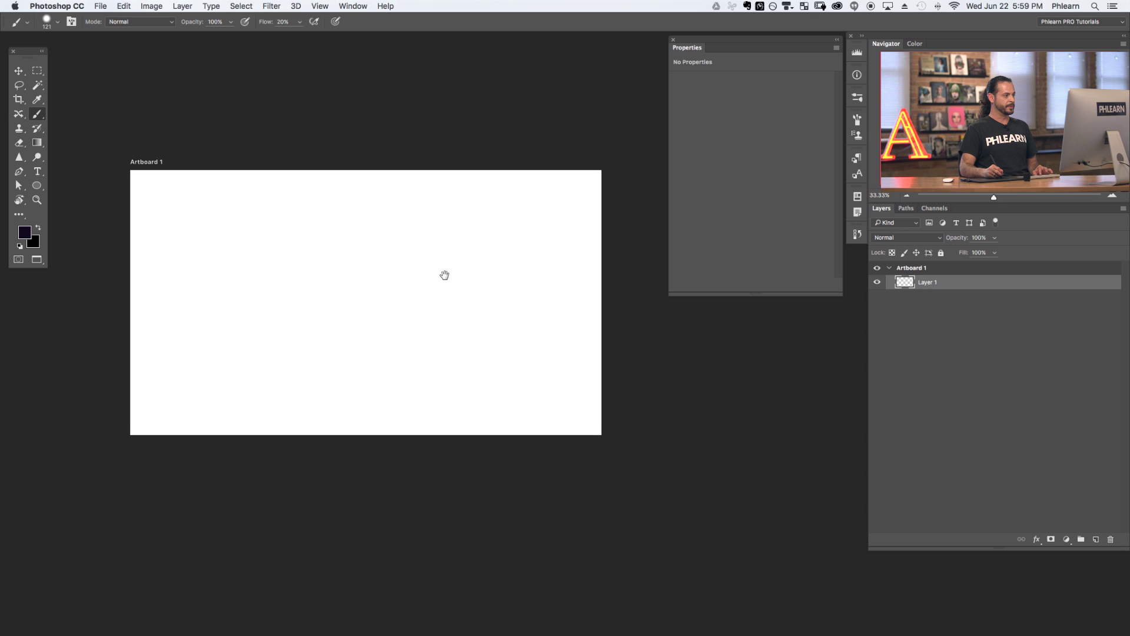
pyautogui.click(672, 42)
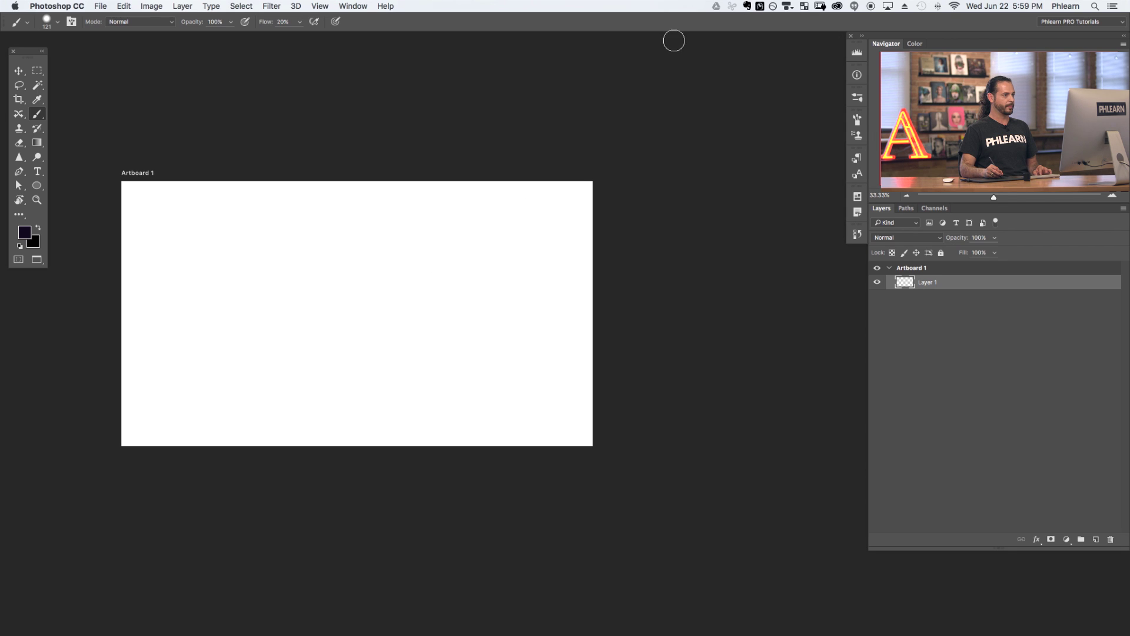
pyautogui.moveTo(487, 327); pyautogui.dragTo(463, 333)
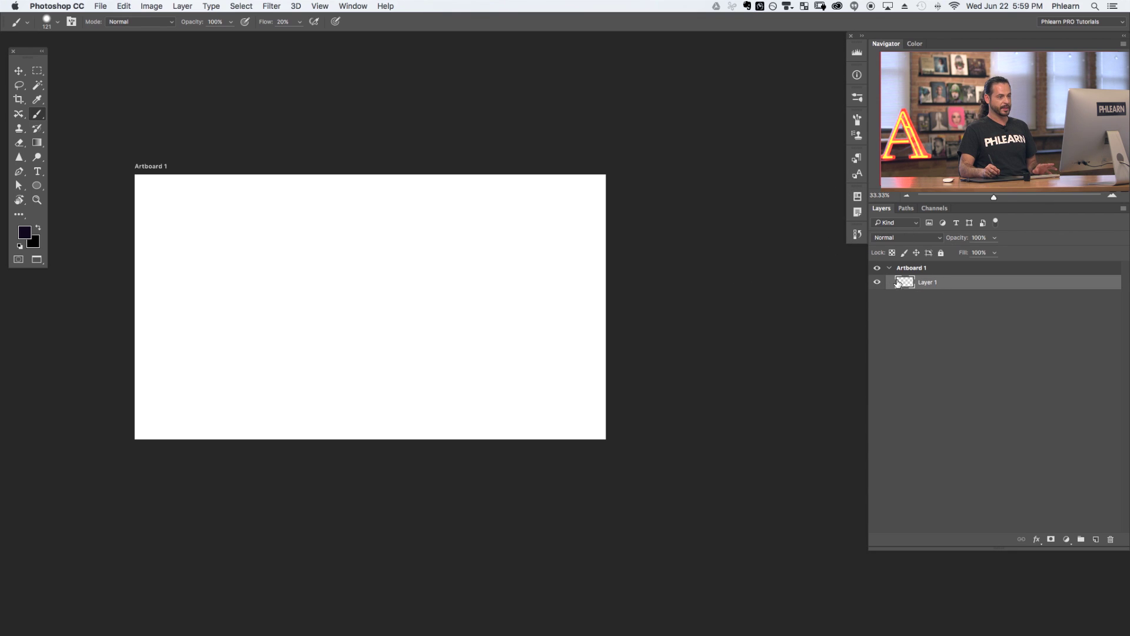
# - Draw a second artboard of about 1257 × 1571 px beside Artboard 1 with the Artboard tool and delete it
pyautogui.click(928, 272)
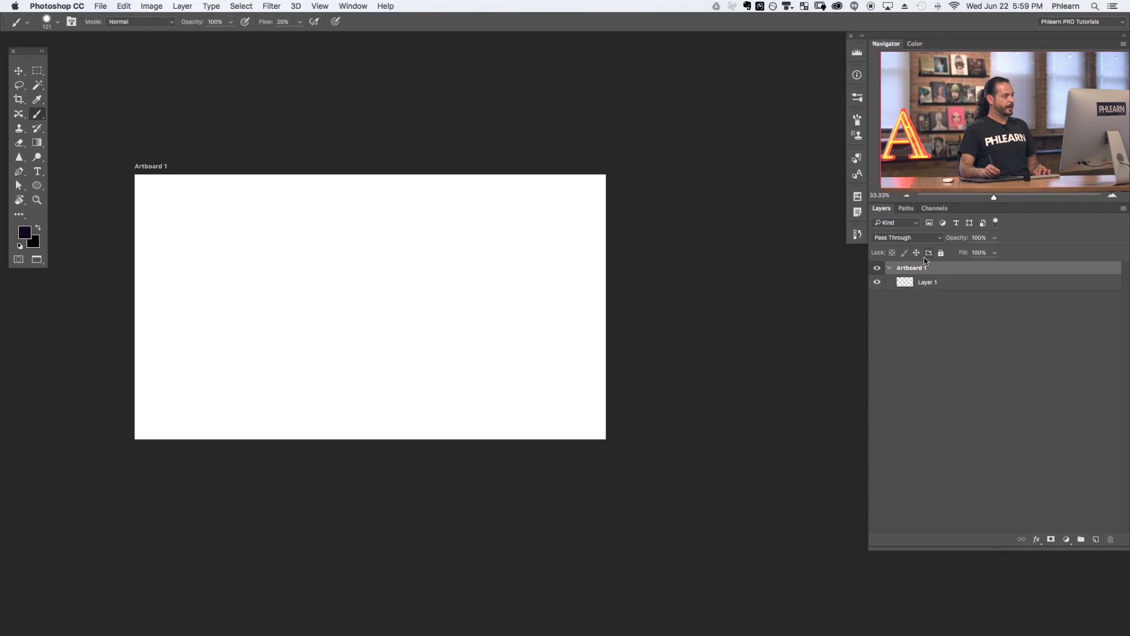
pyautogui.click(18, 71)
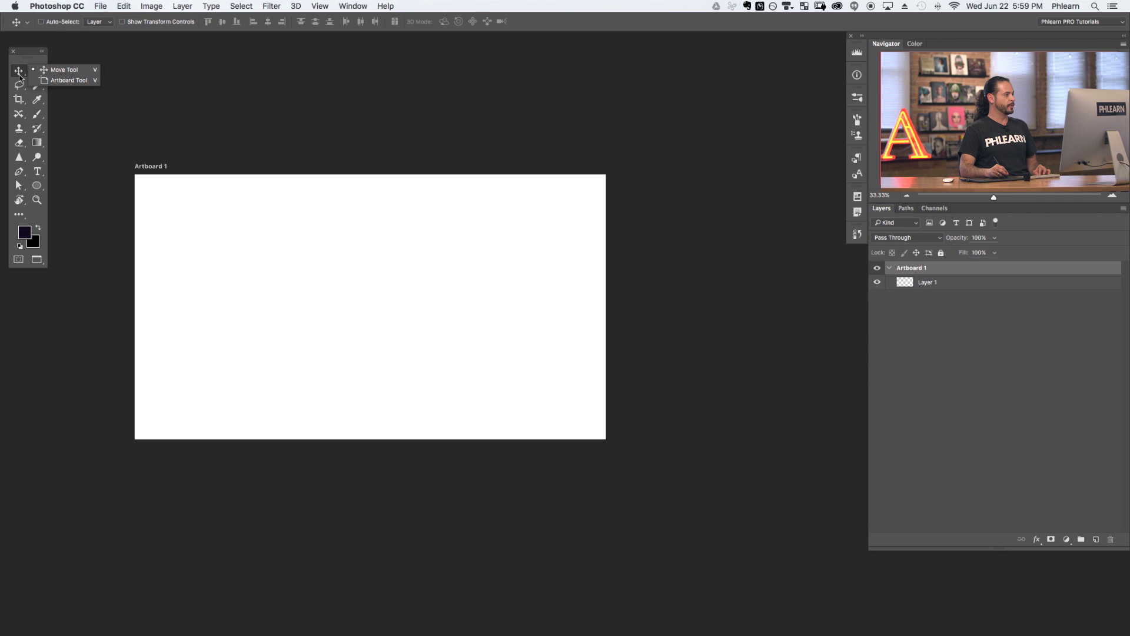
pyautogui.click(59, 80)
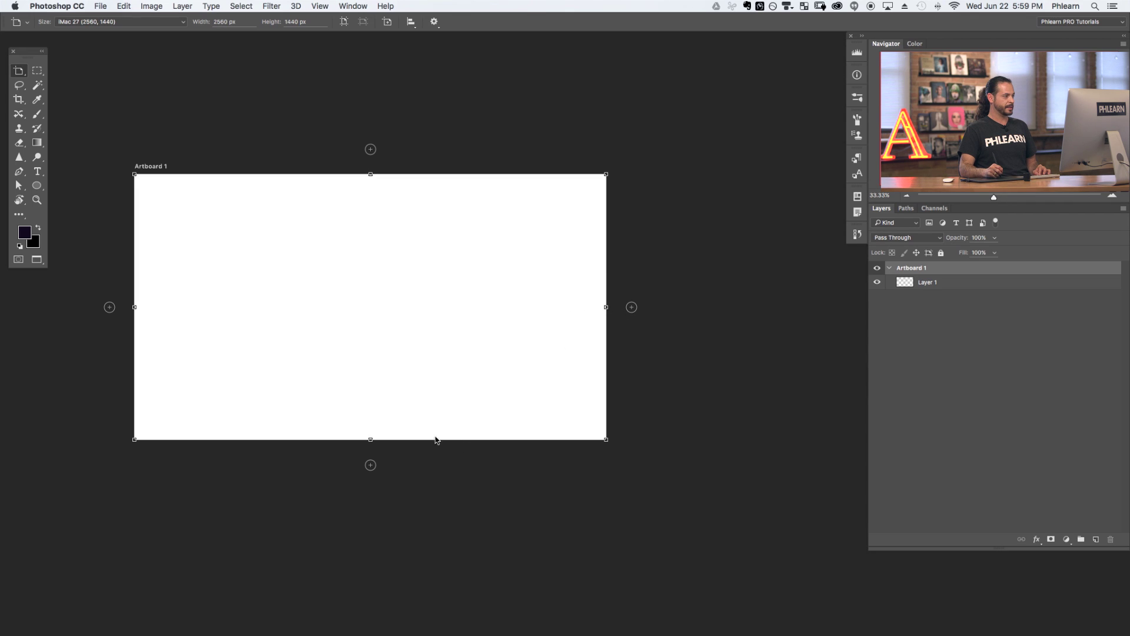
pyautogui.press('super+minus')
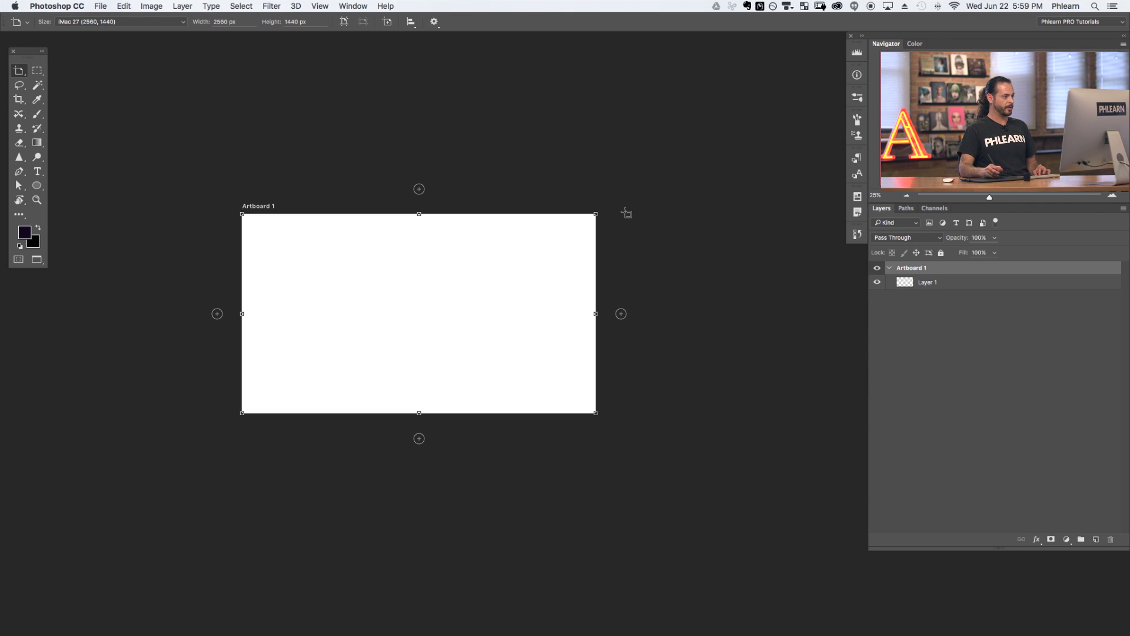
pyautogui.moveTo(461, 333); pyautogui.dragTo(377, 324)
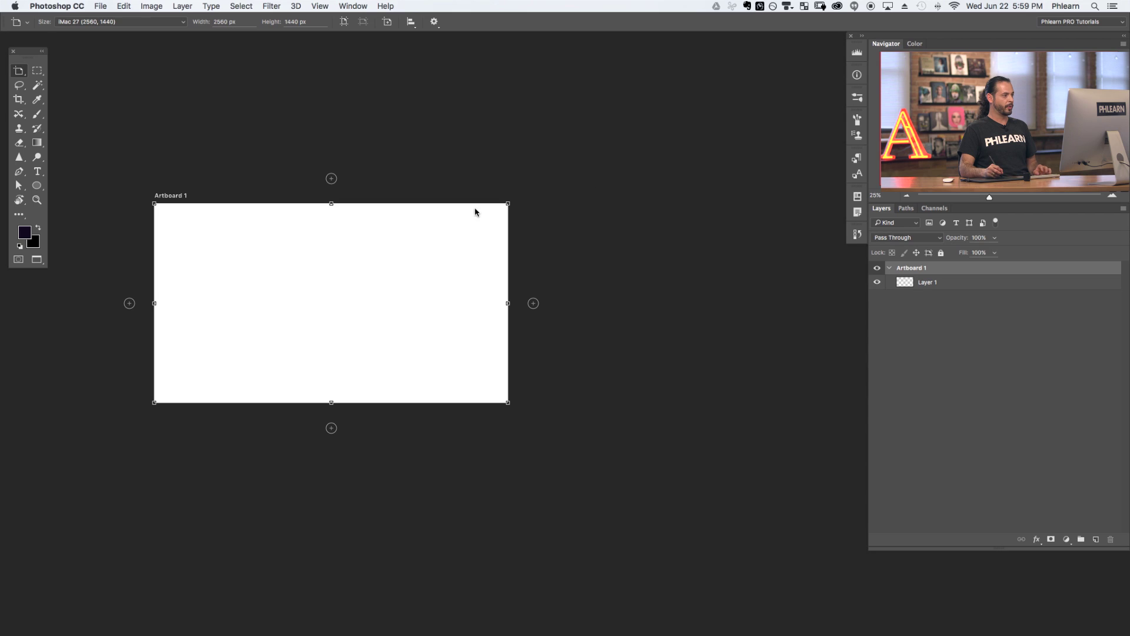
pyautogui.moveTo(570, 139)
pyautogui.mouseDown()
pyautogui.moveTo(753, 369)
pyautogui.moveTo(582, 324)
pyautogui.mouseUp()
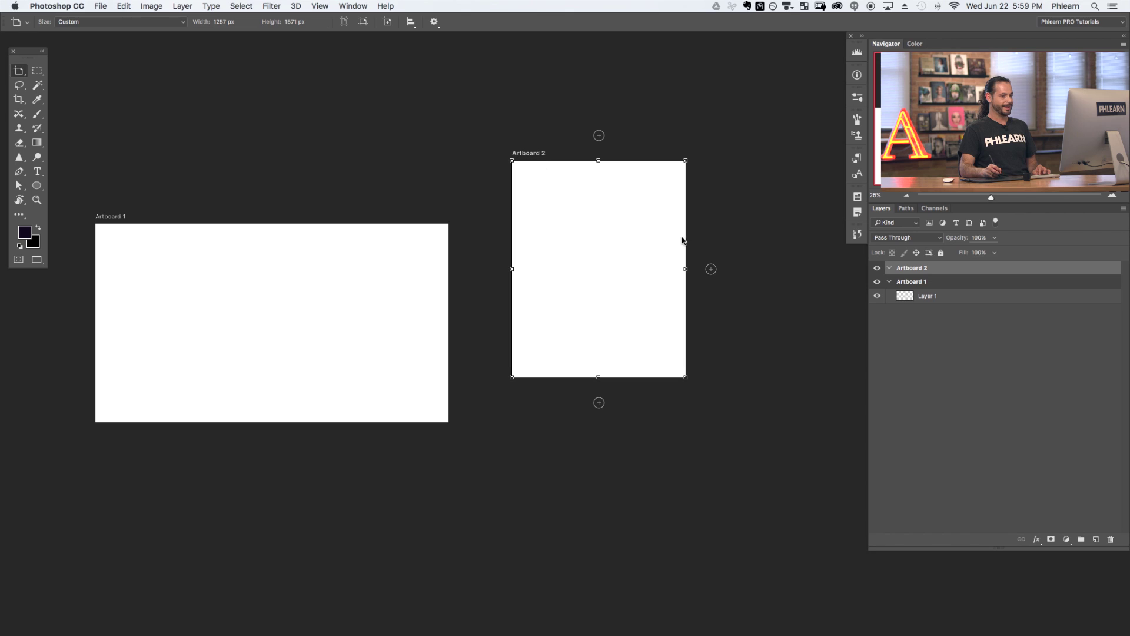
pyautogui.moveTo(932, 270); pyautogui.dragTo(1112, 539)
pyautogui.moveTo(749, 406); pyautogui.dragTo(536, 334)
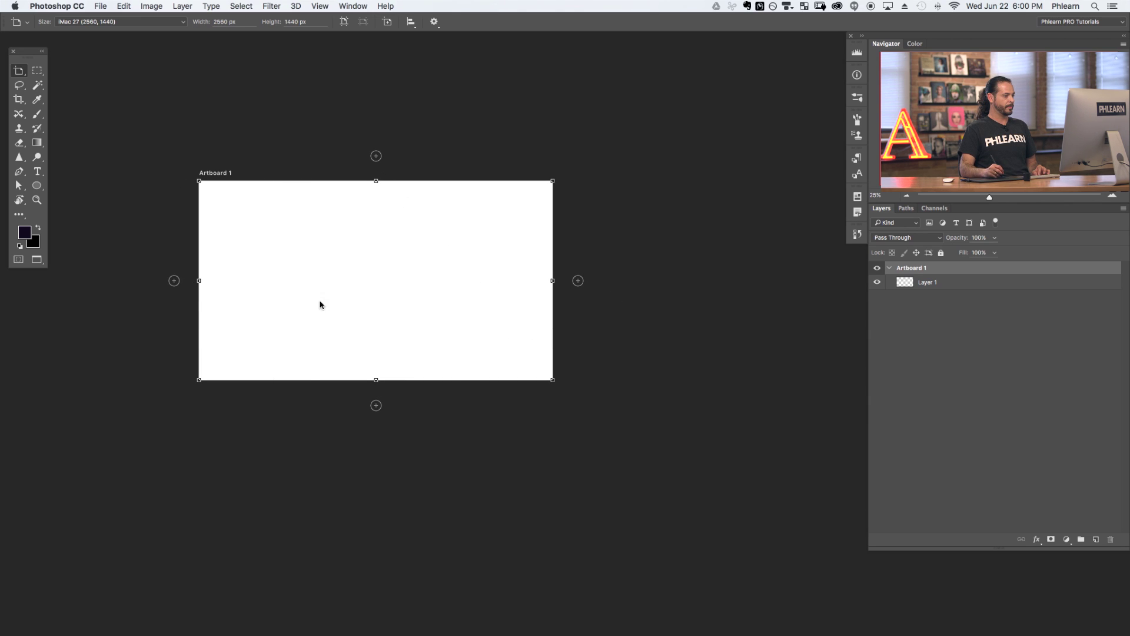
# - Add a same-size artboard directly to the right of Artboard 1, extend its bottom edge downward, and delete it
pyautogui.click(578, 282)
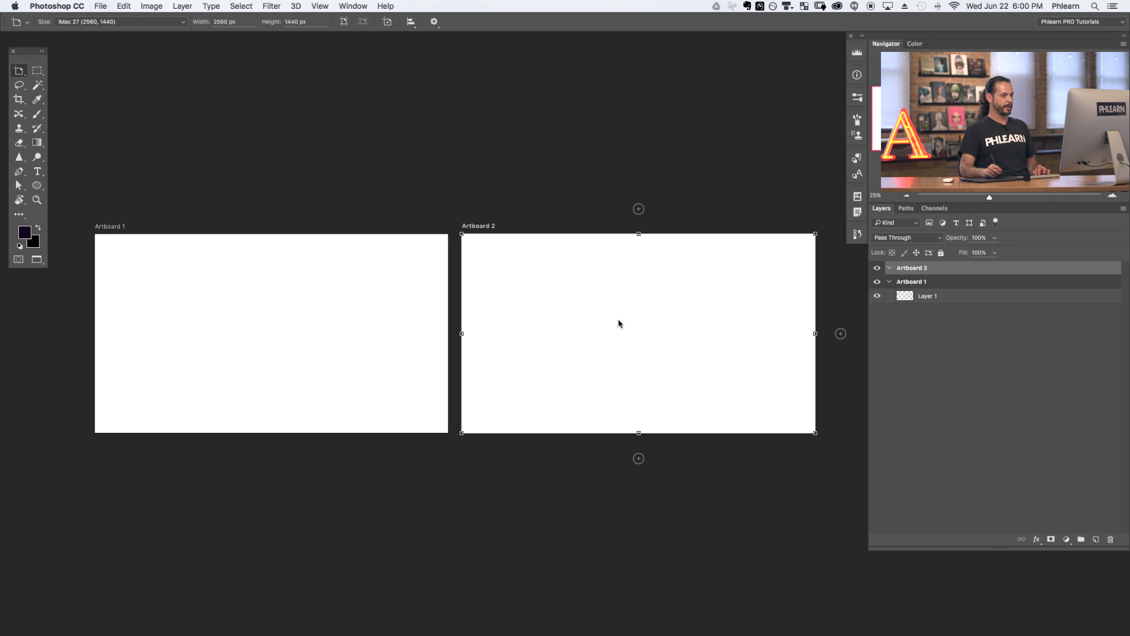
pyautogui.moveTo(639, 434); pyautogui.dragTo(648, 570)
pyautogui.moveTo(655, 393); pyautogui.dragTo(575, 447)
pyautogui.moveTo(916, 271); pyautogui.dragTo(1112, 539)
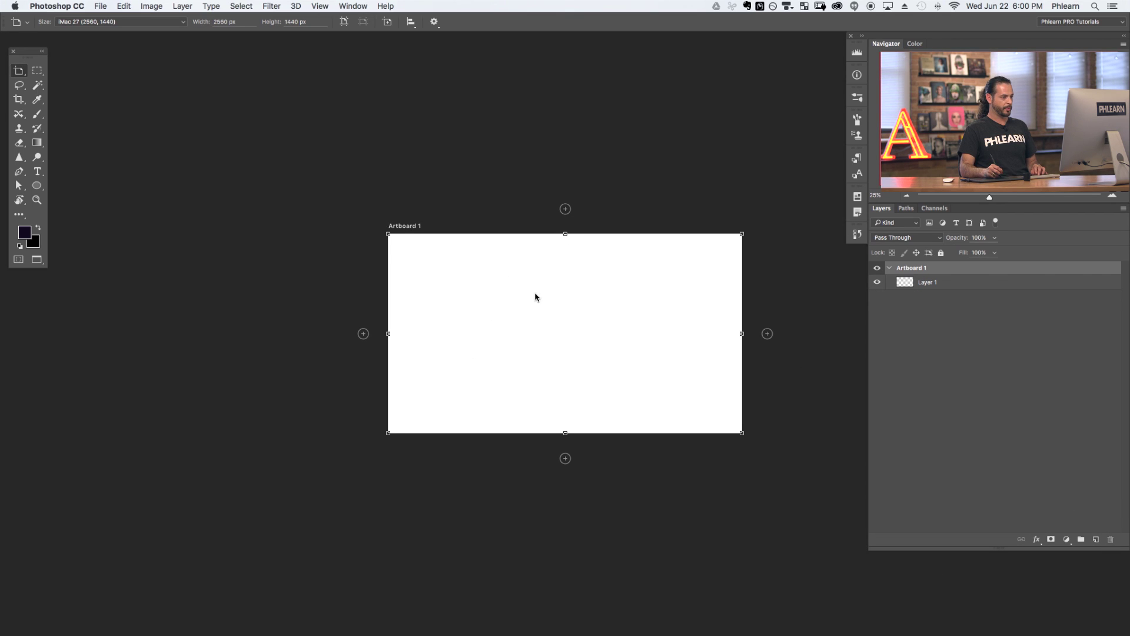
# - Return to the standard screen mode and arrange the Untitled-1 and Phlearn_Webpage_Example.tif windows side by side
pyautogui.press('f')
pyautogui.press('f')
pyautogui.press('f')
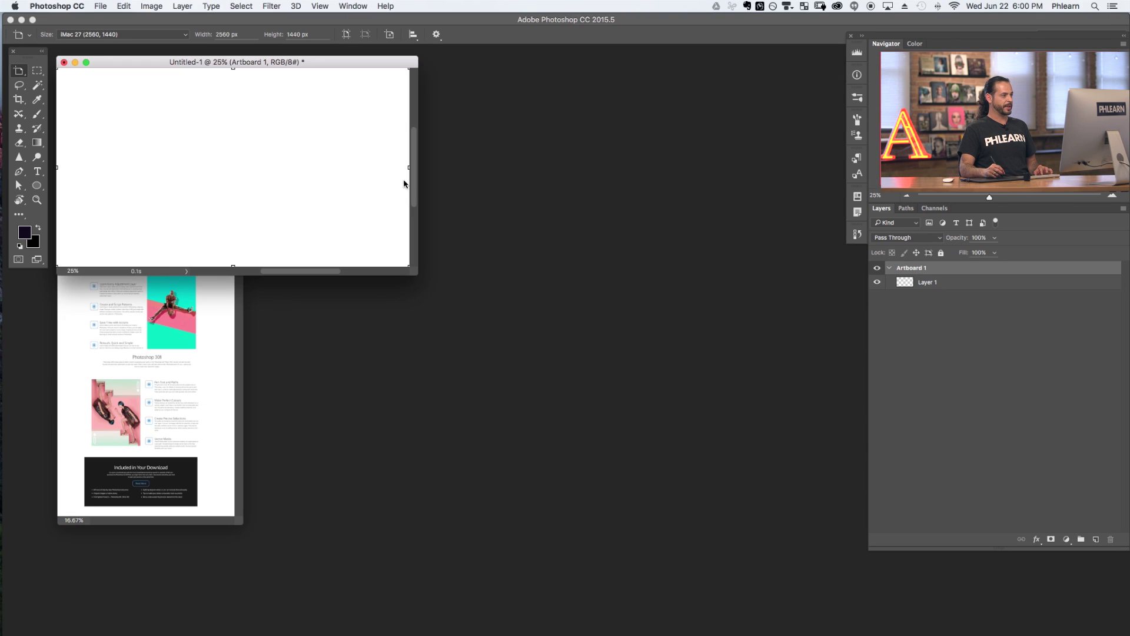
pyautogui.moveTo(358, 65); pyautogui.dragTo(675, 193)
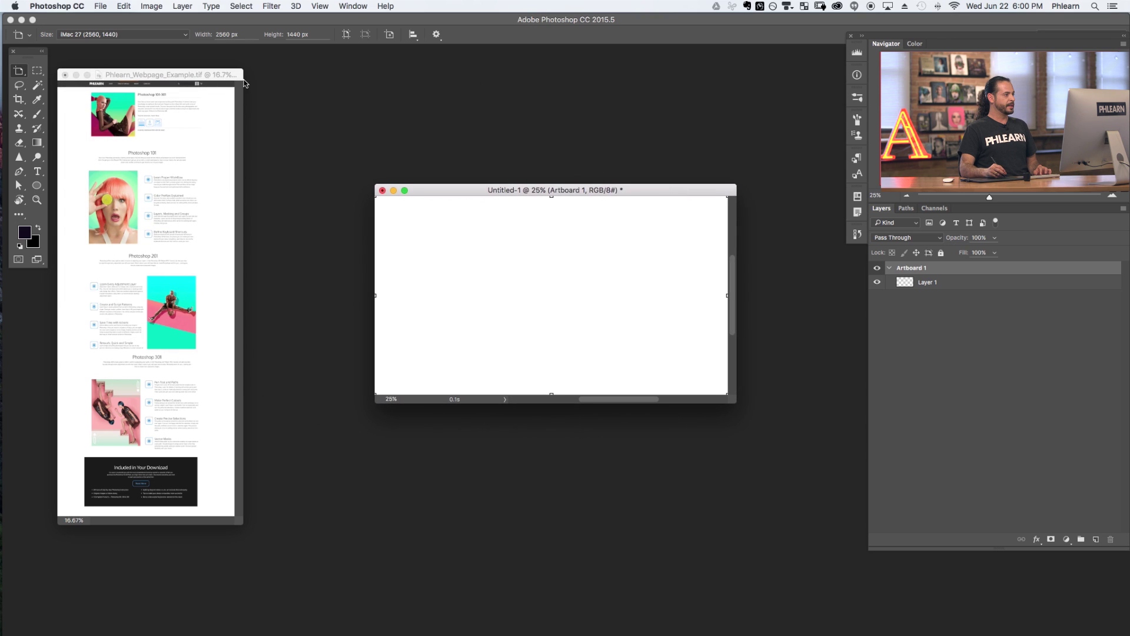
pyautogui.moveTo(214, 75); pyautogui.dragTo(243, 86)
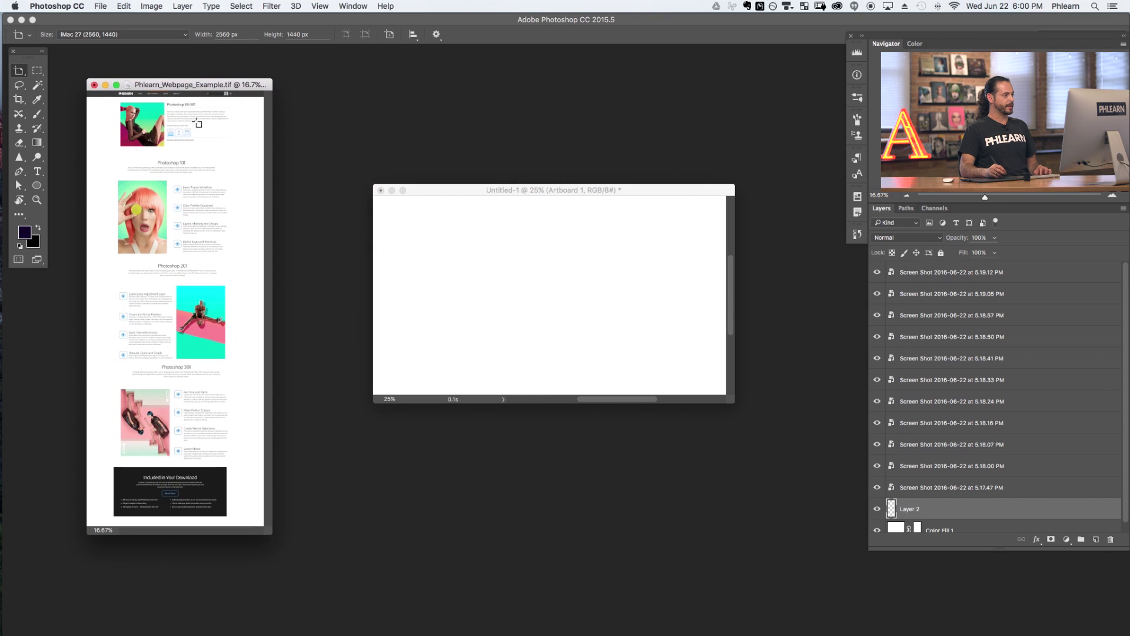
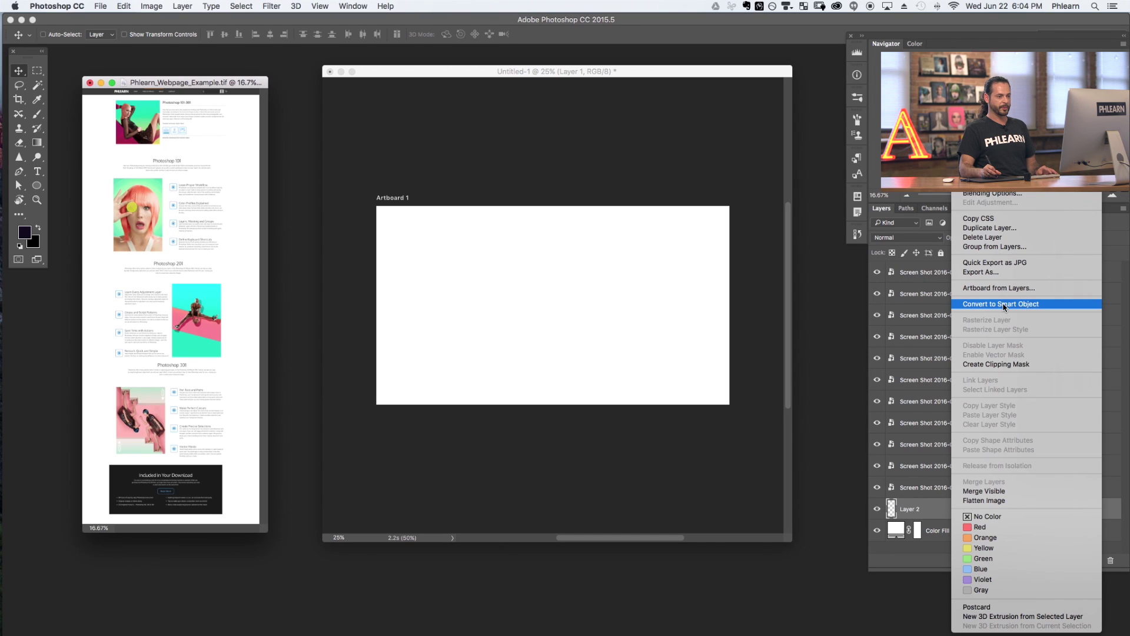
# - Convert Layer 2 of Phlearn_Webpage_Example.tif to a Smart Object
pyautogui.press('Escape')
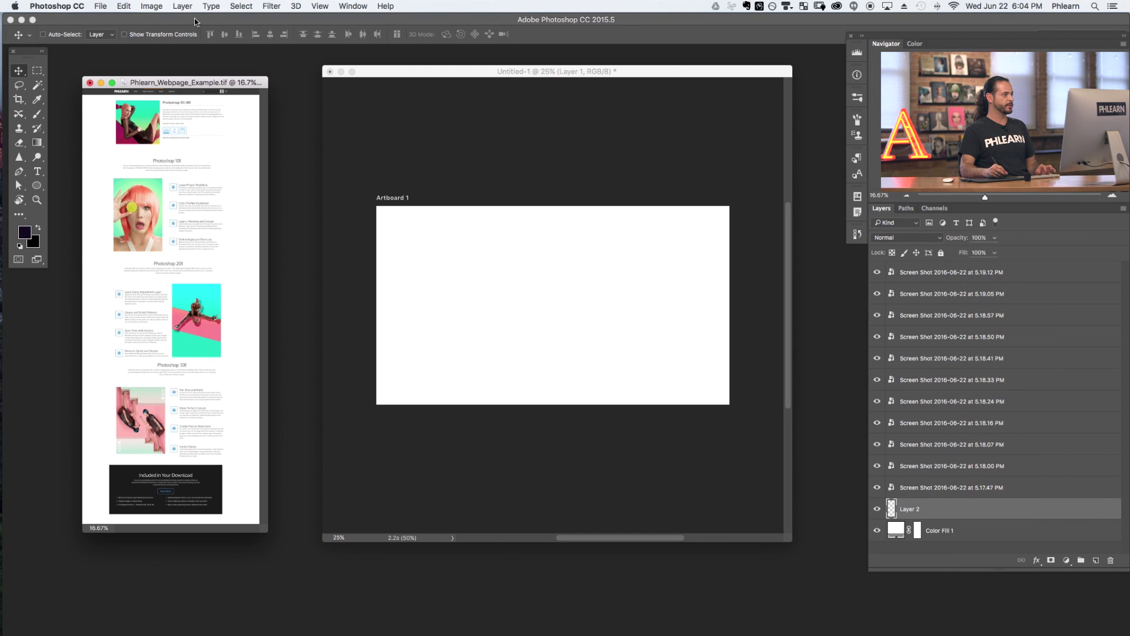
pyautogui.click(179, 6)
pyautogui.moveTo(216, 209)
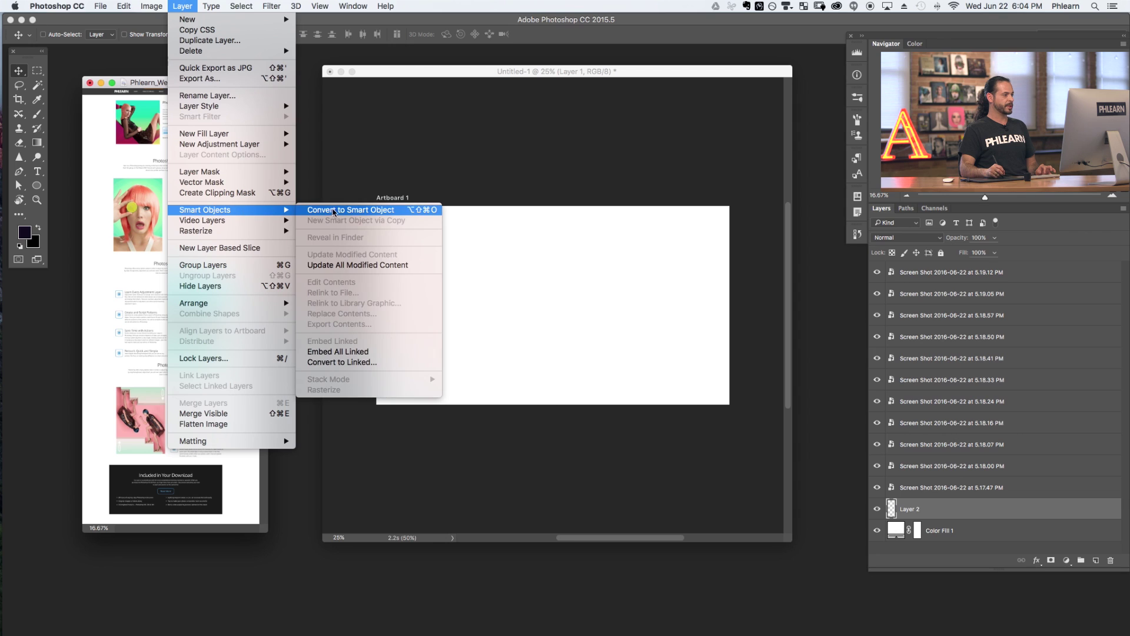
pyautogui.click(355, 211)
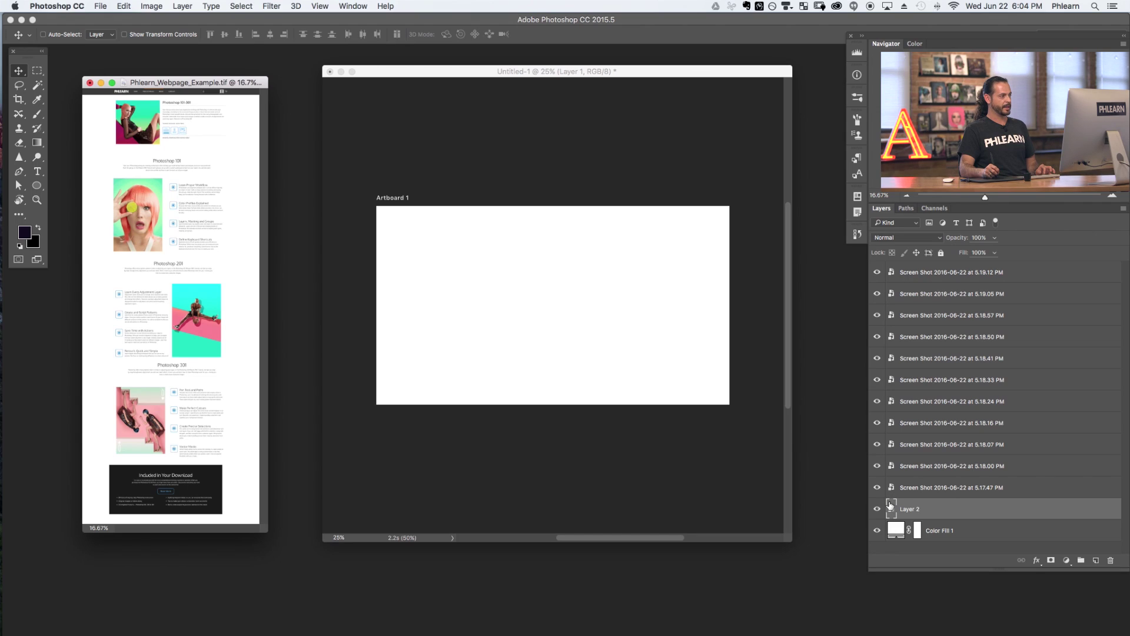
# - Select Artboard 1 in the Untitled-1 document
pyautogui.click(746, 183)
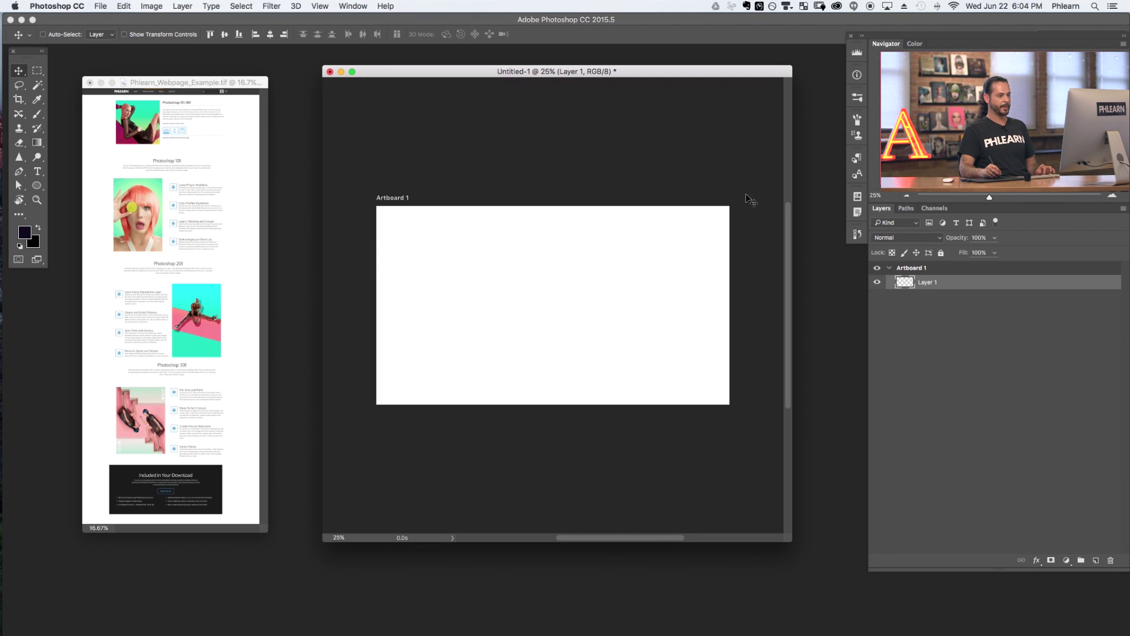
pyautogui.click(932, 270)
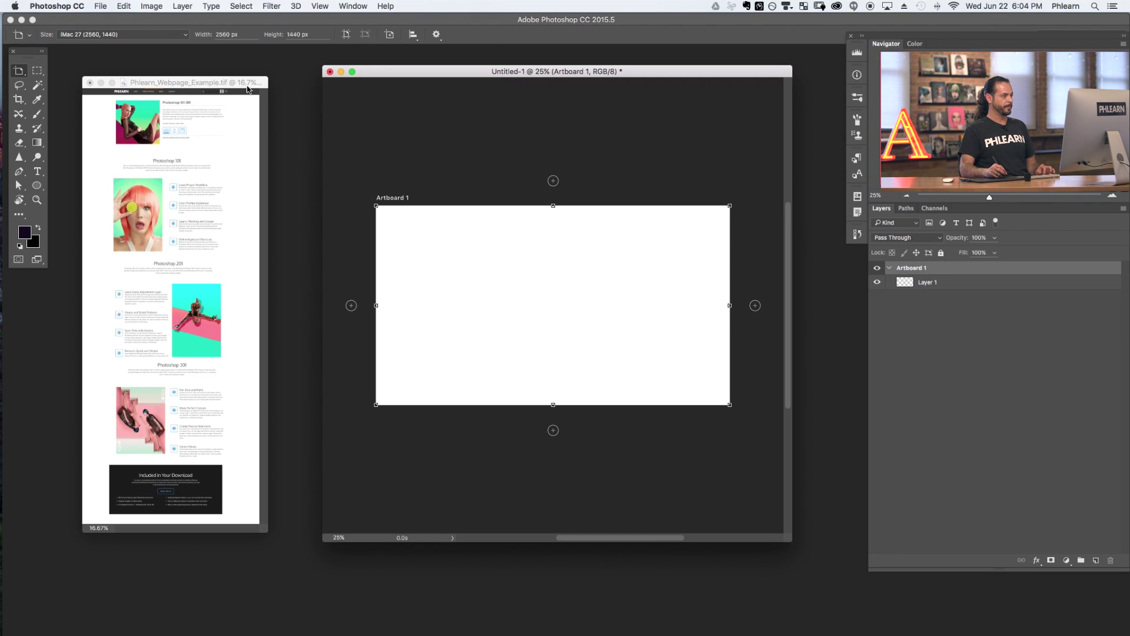
# - Duplicate Layer 2 and all screenshot layers of Phlearn_Webpage_Example.tif into Artboard 1 of the Untitled-1 document
pyautogui.click(210, 87)
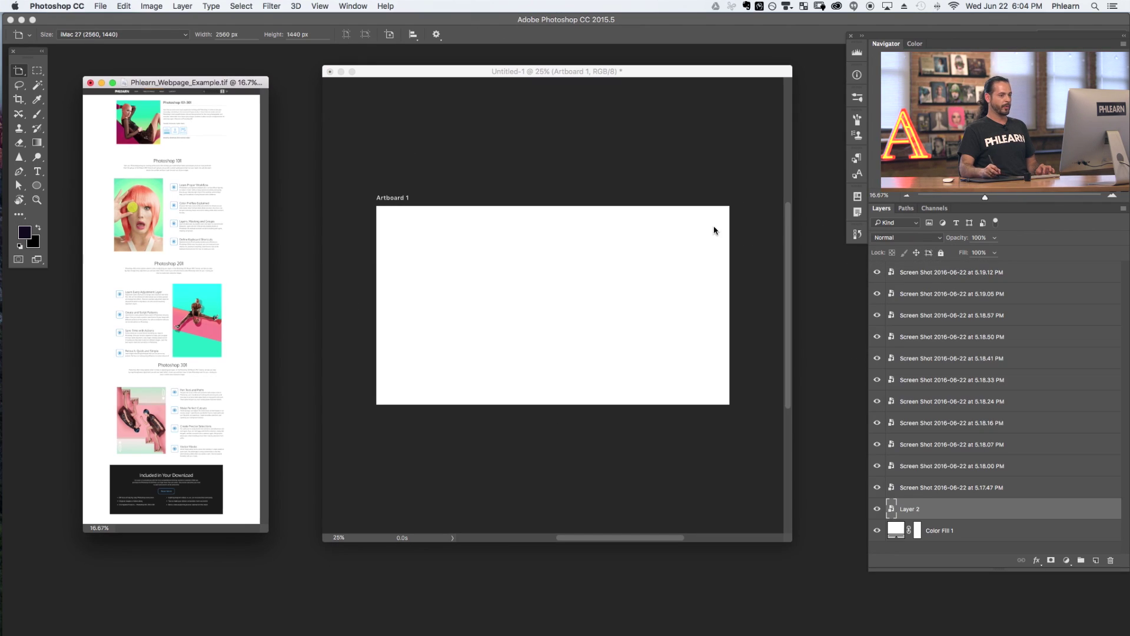
pyautogui.press('v')
pyautogui.keyDown('shift'); pyautogui.click(989, 273); pyautogui.keyUp('shift')
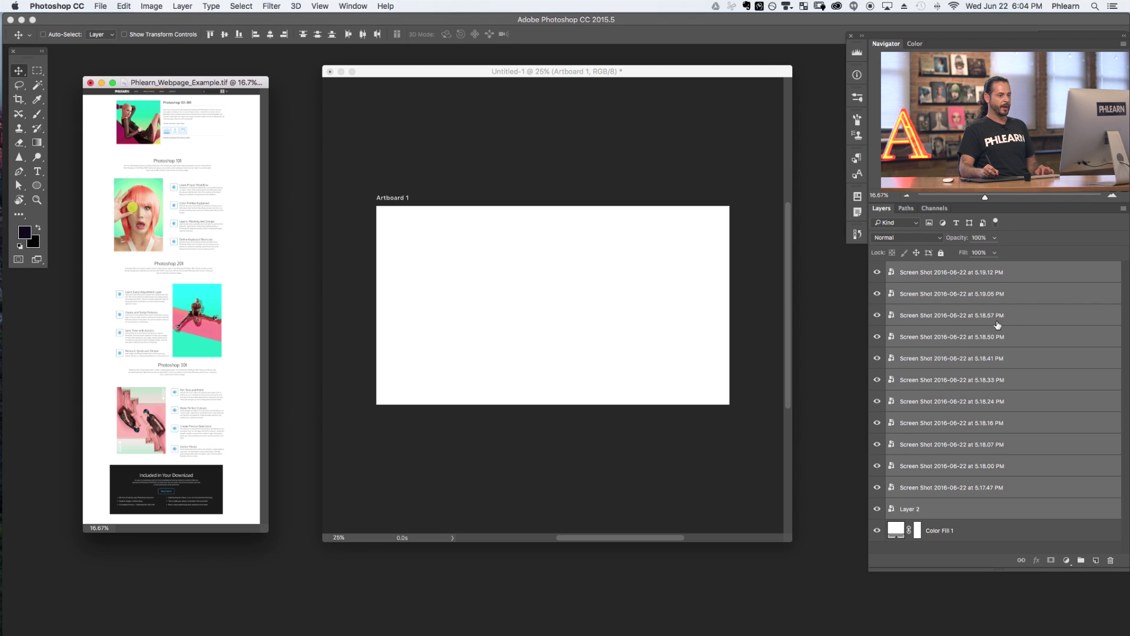
pyautogui.rightClick(1017, 319)
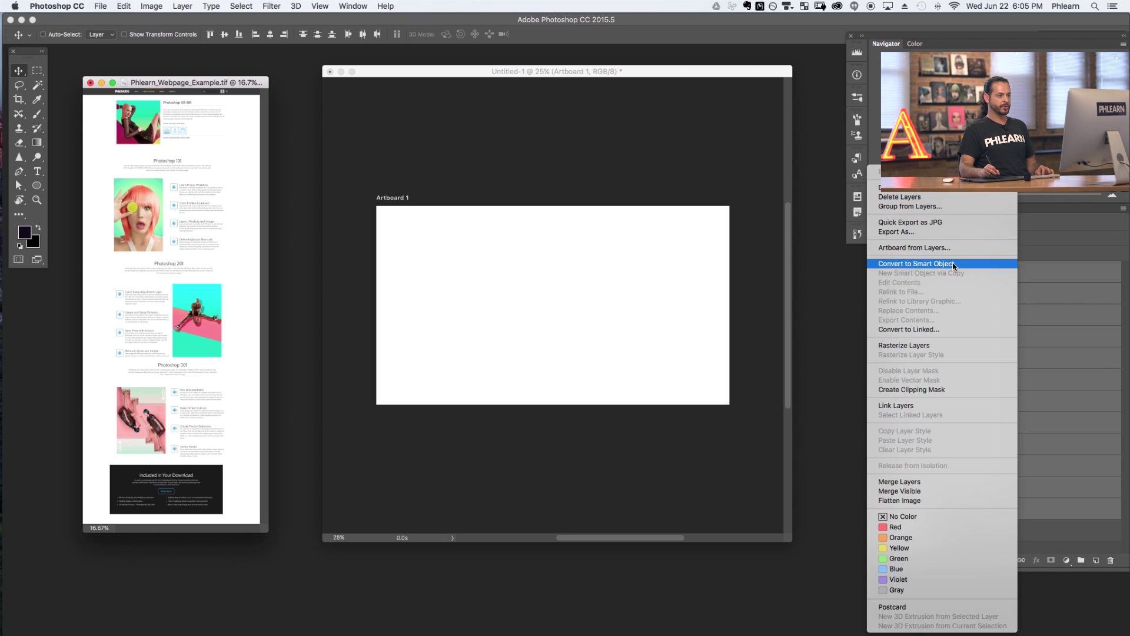
pyautogui.click(924, 189)
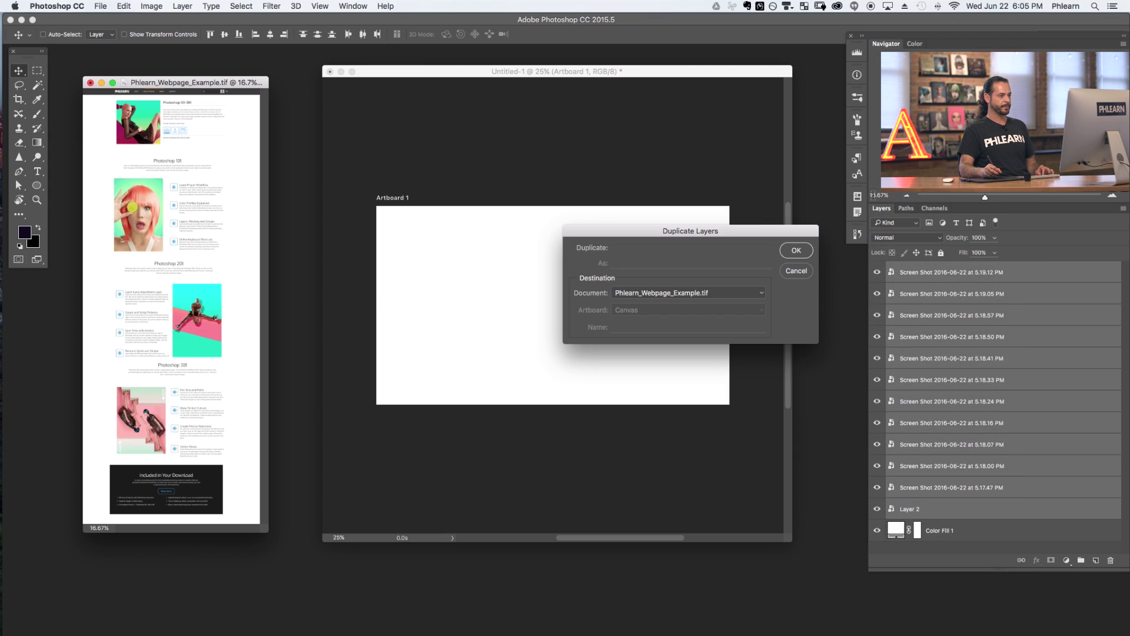
pyautogui.moveTo(668, 236); pyautogui.dragTo(559, 154)
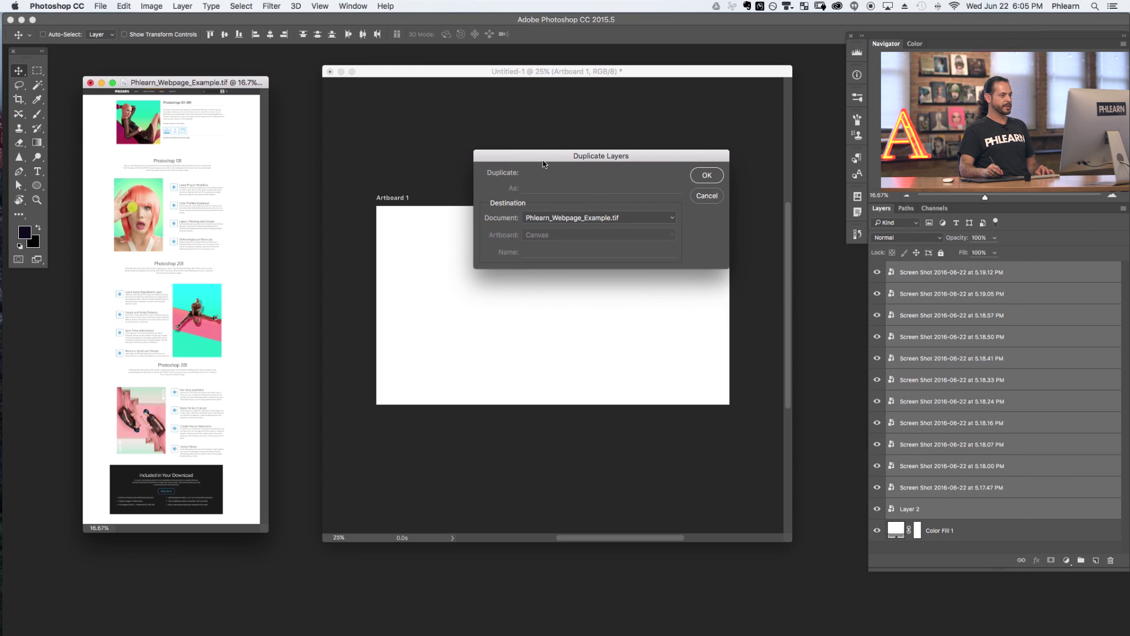
pyautogui.click(555, 219)
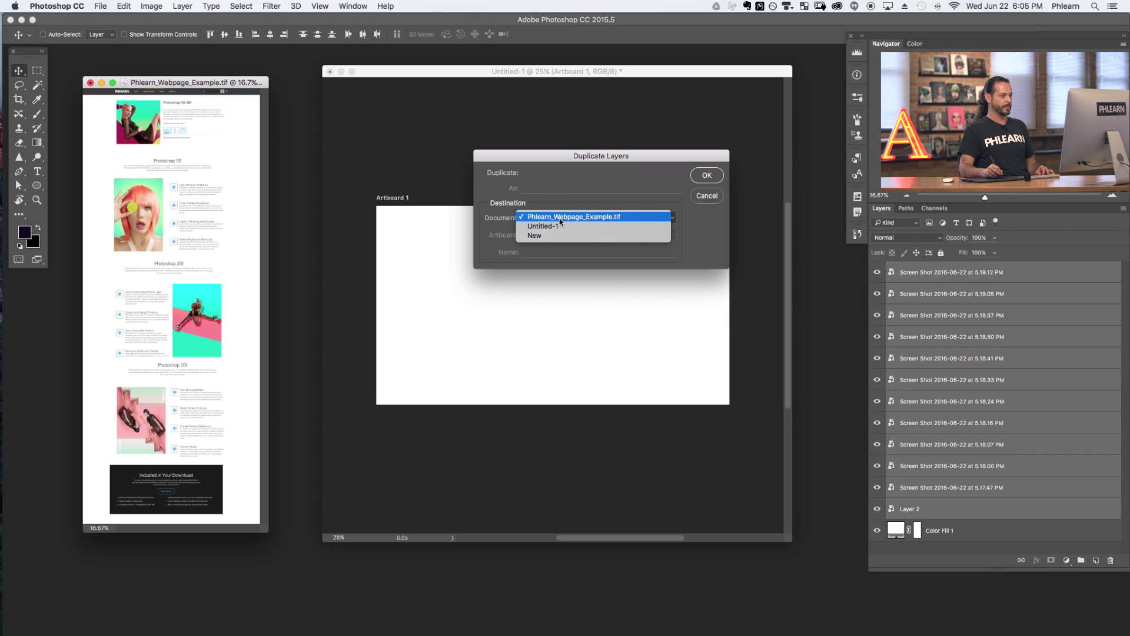
pyautogui.click(566, 228)
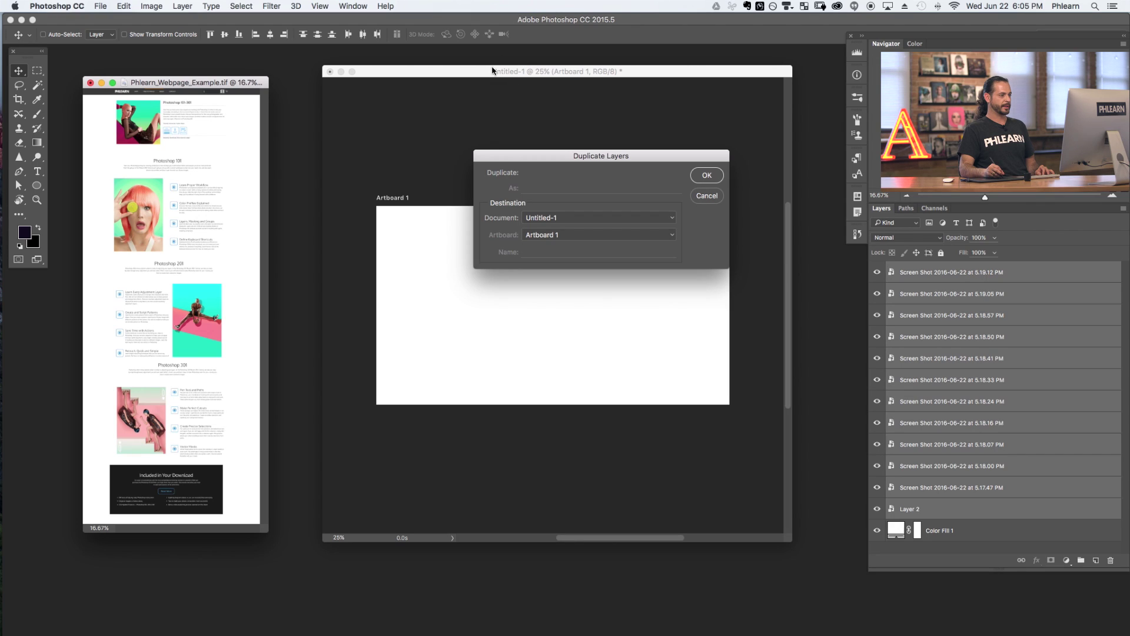
pyautogui.click(557, 236)
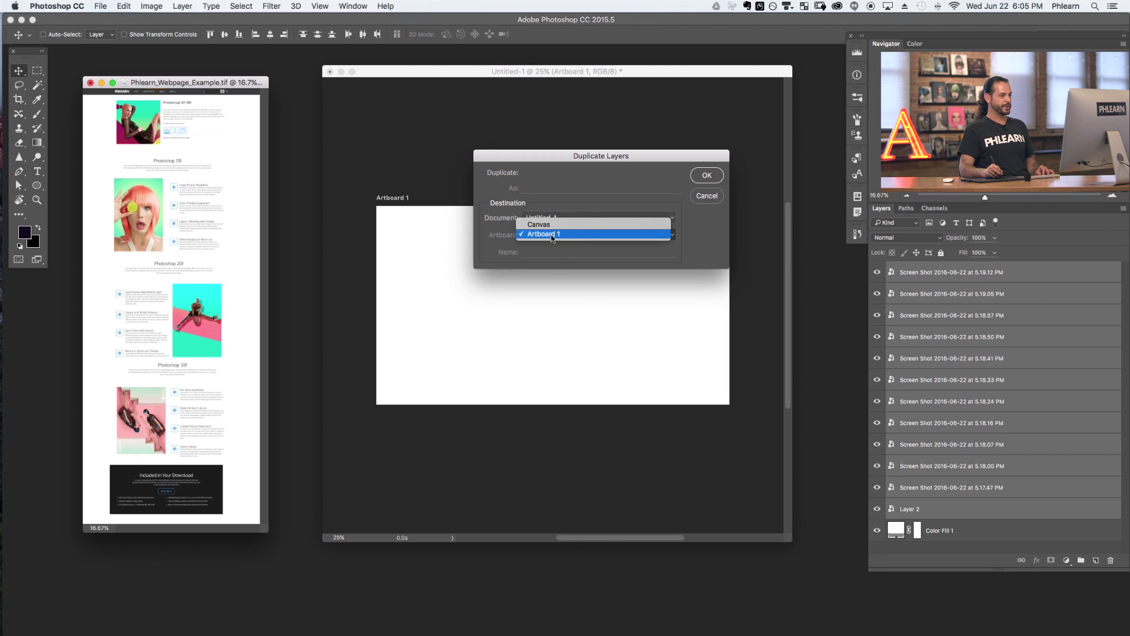
pyautogui.click(549, 239)
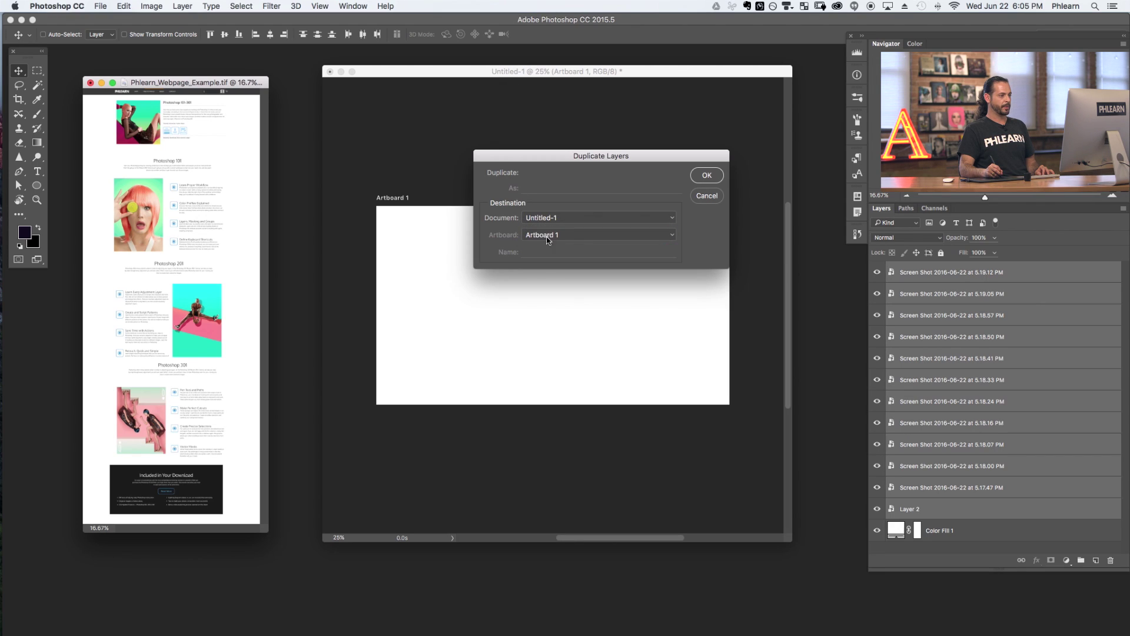
pyautogui.click(707, 176)
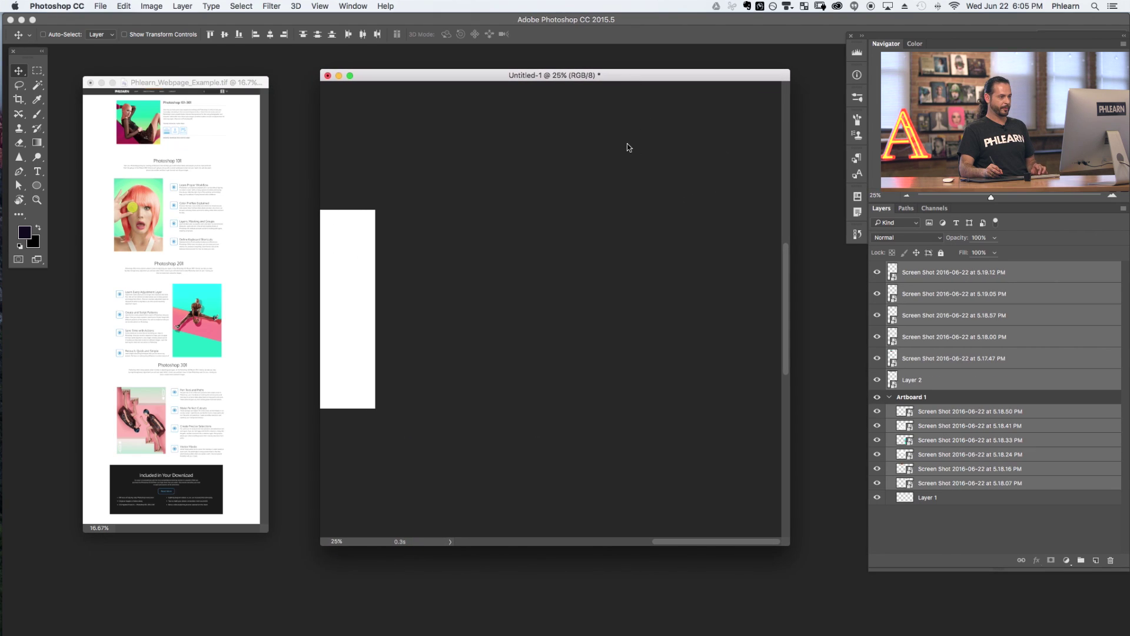
# - In full screen mode, move Layer 2 and the five screenshot layers lying outside the artboard into Artboard 1
pyautogui.press('f')
pyautogui.press('super+minus')
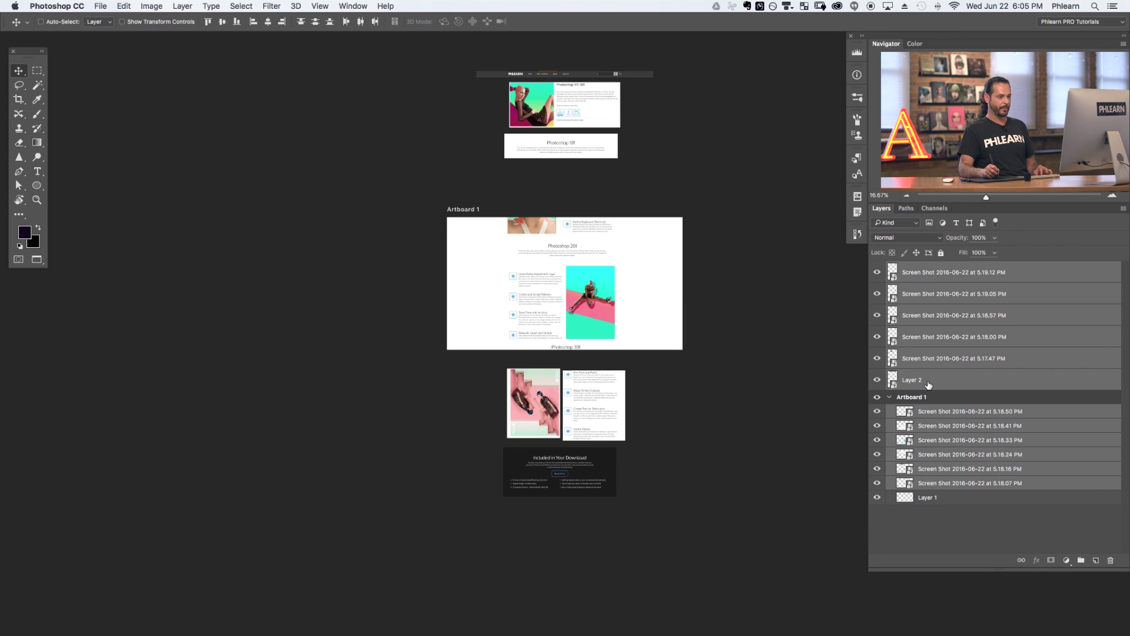
pyautogui.click(943, 380)
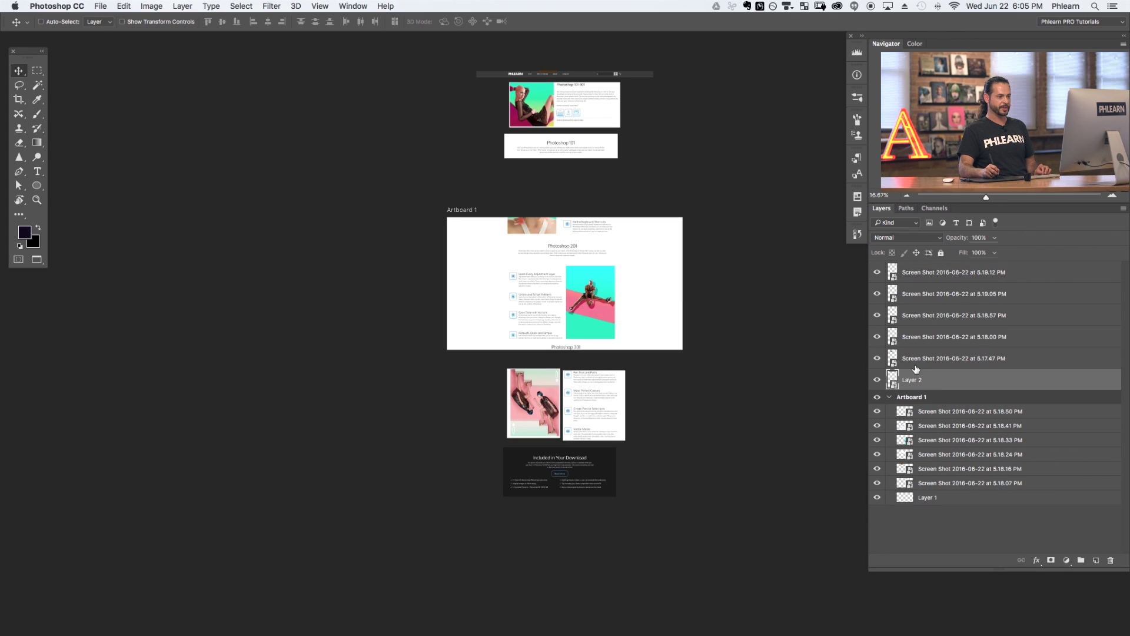
pyautogui.keyDown('shift'); pyautogui.click(947, 273); pyautogui.keyUp('shift')
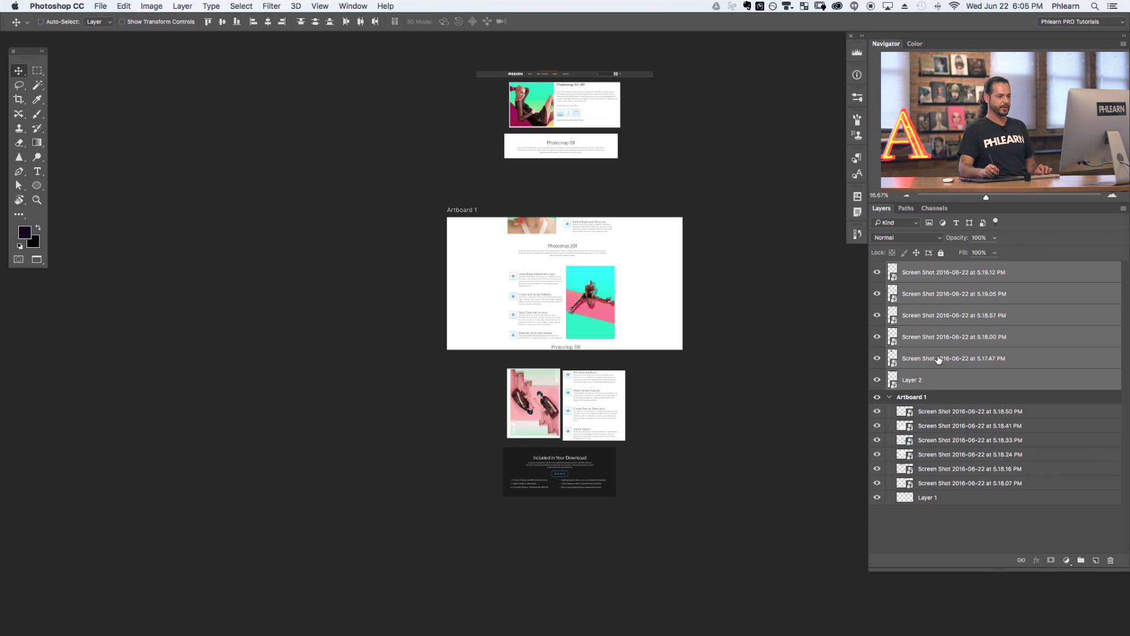
pyautogui.moveTo(926, 382); pyautogui.dragTo(925, 398)
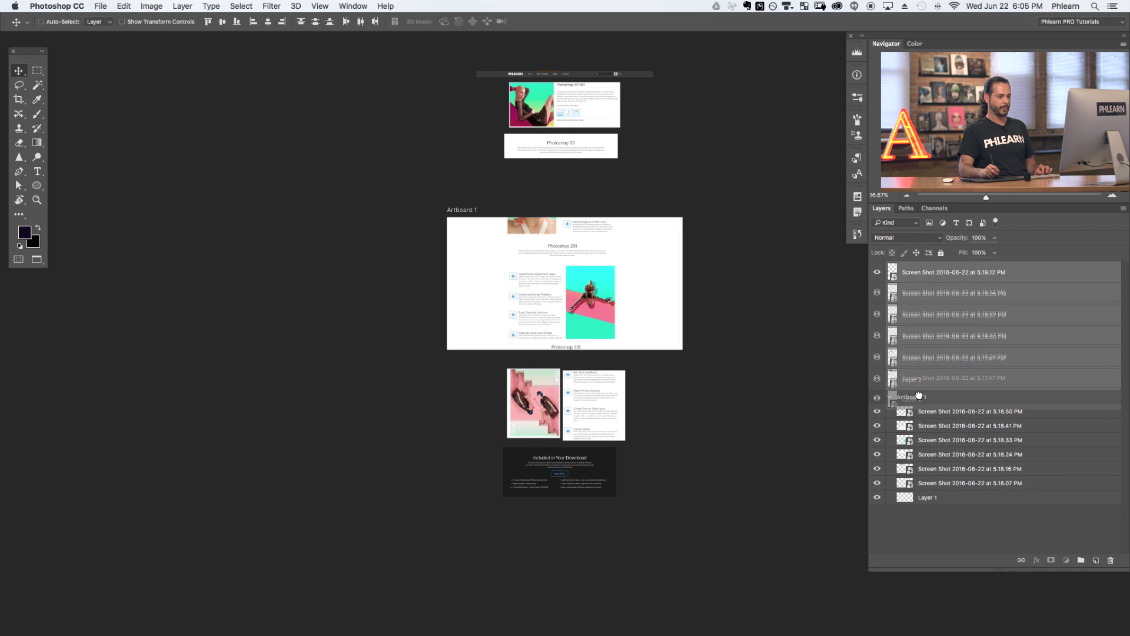
pyautogui.click(919, 398)
pyautogui.moveTo(912, 382); pyautogui.dragTo(899, 403)
pyautogui.moveTo(915, 360); pyautogui.dragTo(901, 337)
pyautogui.moveTo(917, 293); pyautogui.dragTo(880, 300)
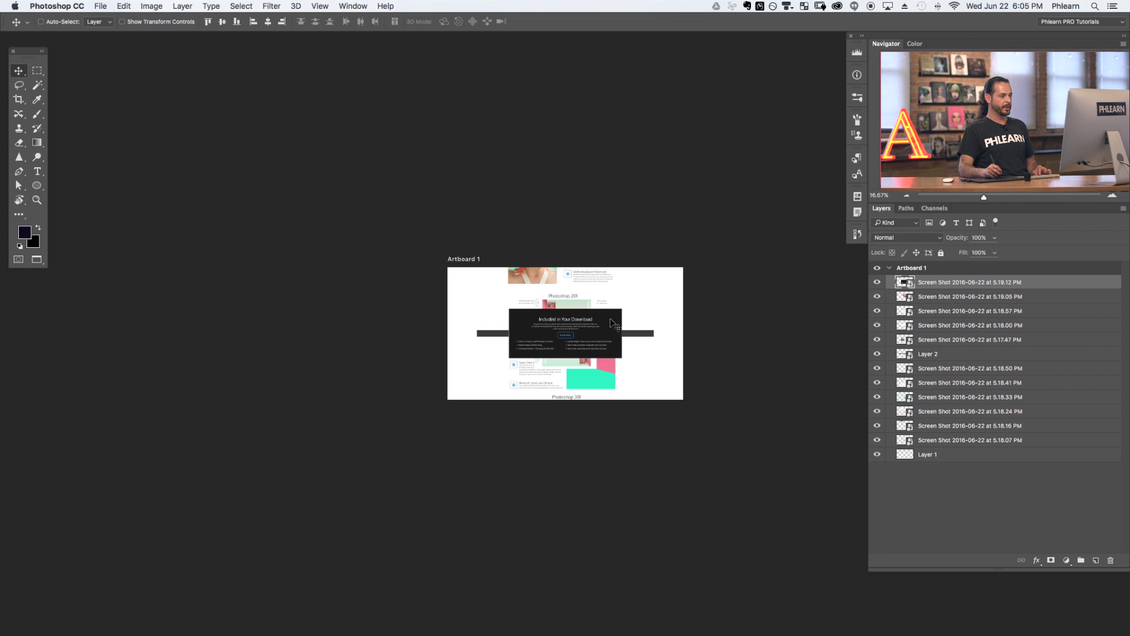
# - Extend the bottom edge of Artboard 1 downward with the Artboard tool to a height of about 8346 px
pyautogui.moveTo(625, 343)
pyautogui.mouseDown()
pyautogui.moveTo(608, 371)
pyautogui.moveTo(614, 344)
pyautogui.mouseUp()
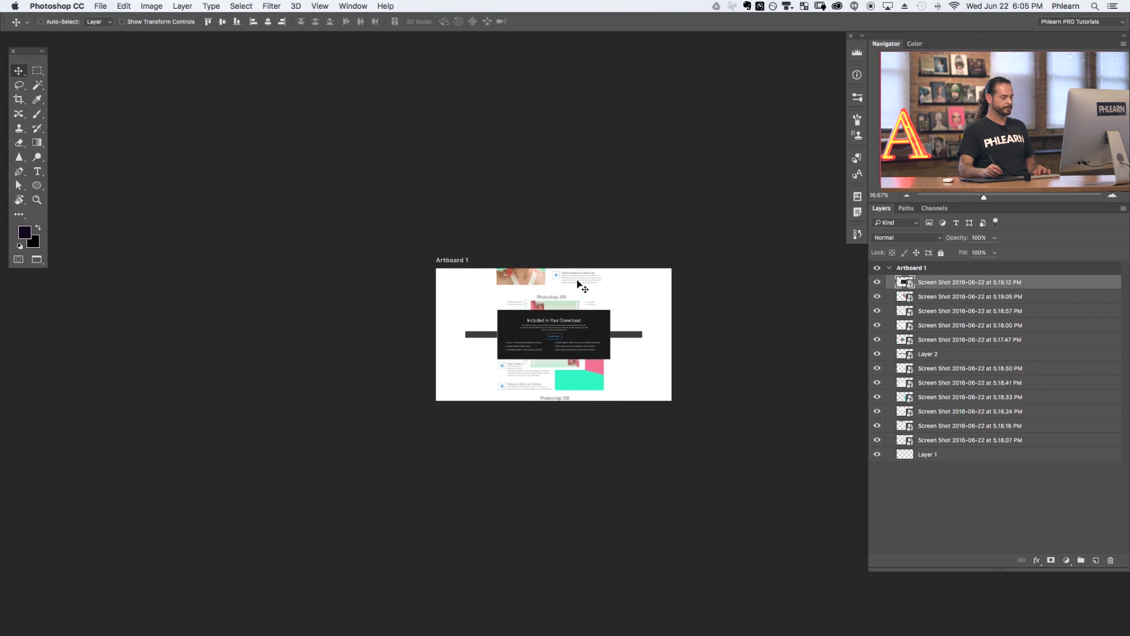
pyautogui.scroll(1, 592, 406)
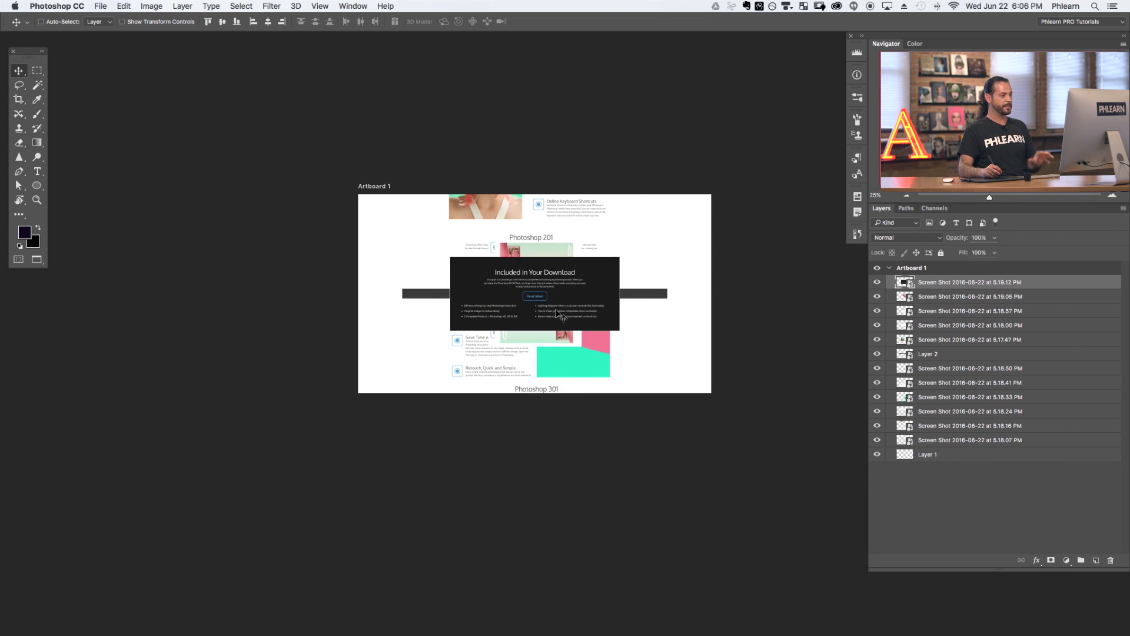
pyautogui.moveTo(600, 354); pyautogui.dragTo(536, 270)
pyautogui.click(20, 74)
pyautogui.click(70, 82)
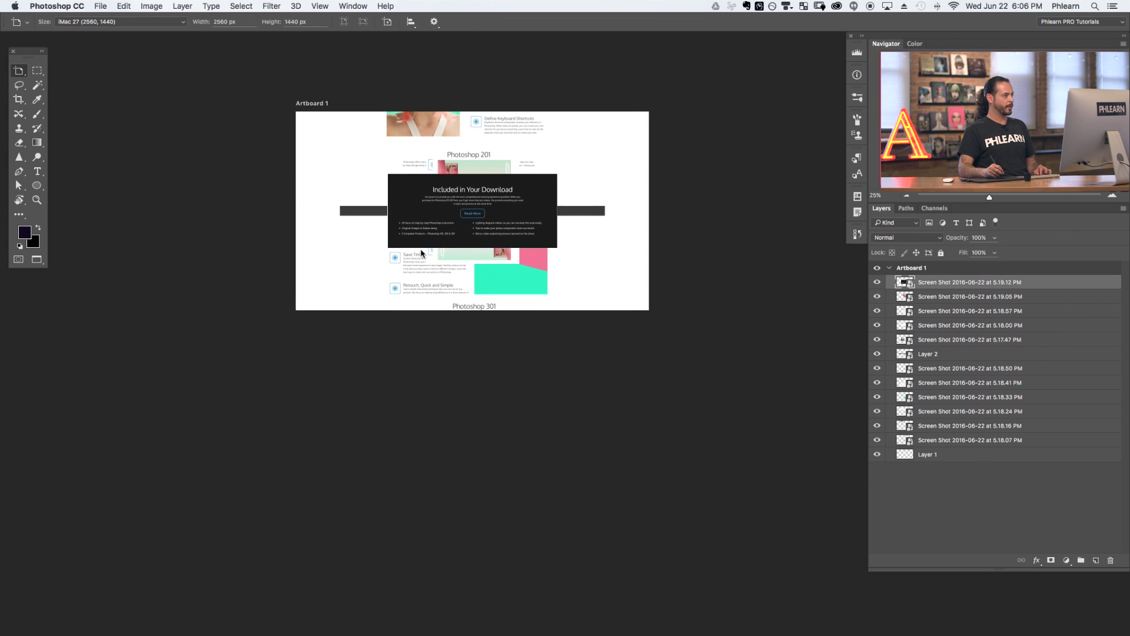
pyautogui.click(924, 269)
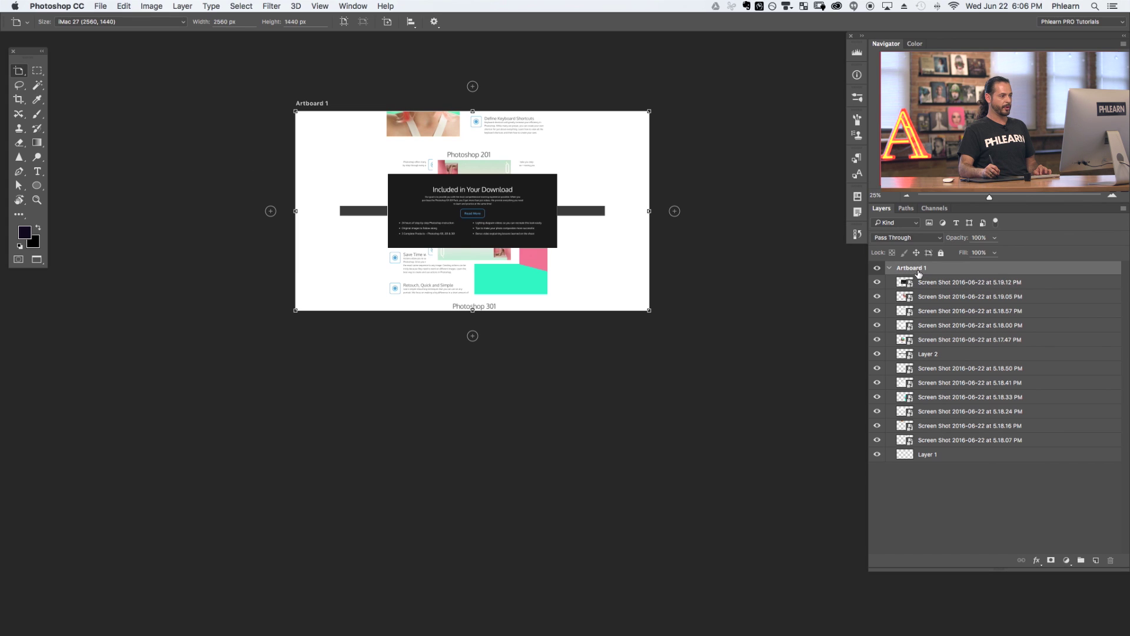
pyautogui.moveTo(473, 312); pyautogui.dragTo(465, 633)
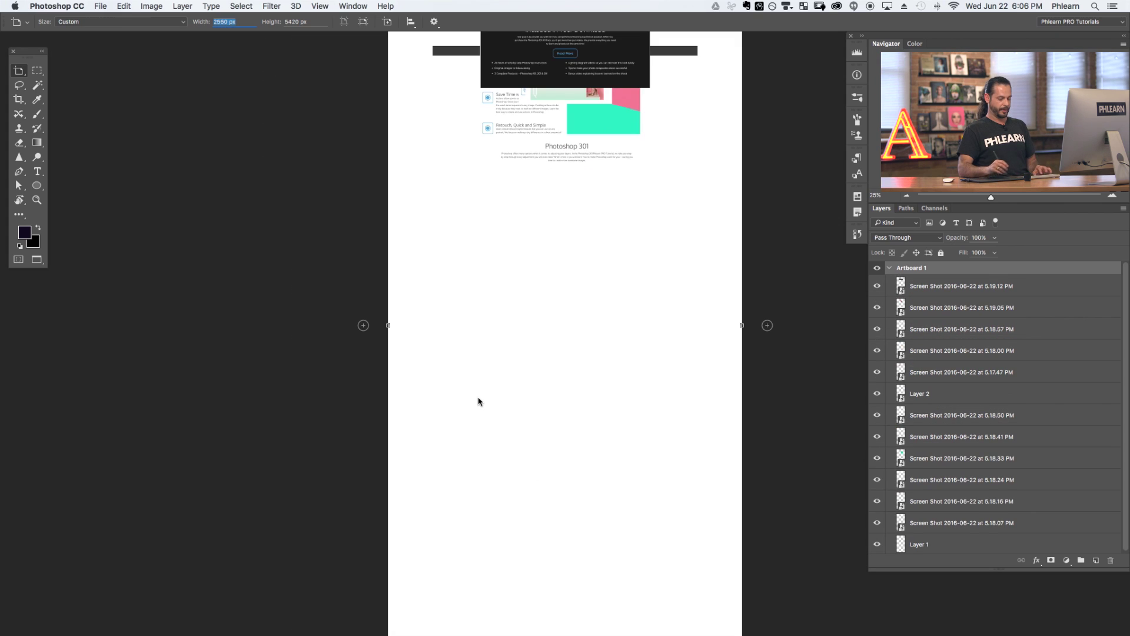
pyautogui.press('super+minus')
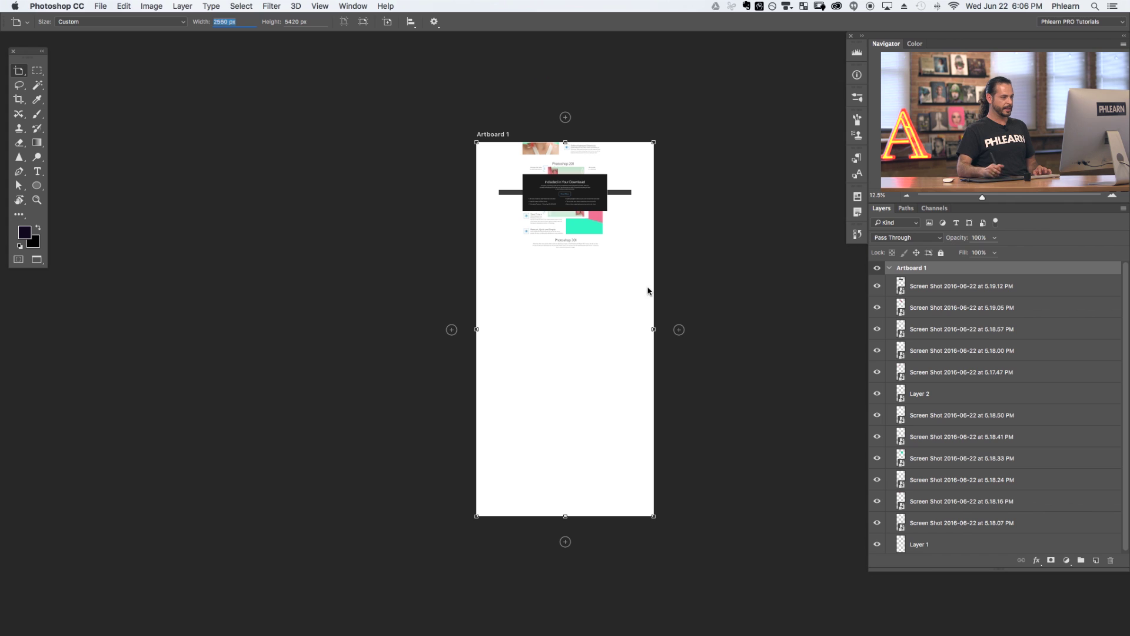
pyautogui.scroll(-3, 611, 427)
pyautogui.hscroll(3, 610, 426)
pyautogui.moveTo(490, 443); pyautogui.dragTo(480, 609)
pyautogui.hscroll(-3, 480, 610)
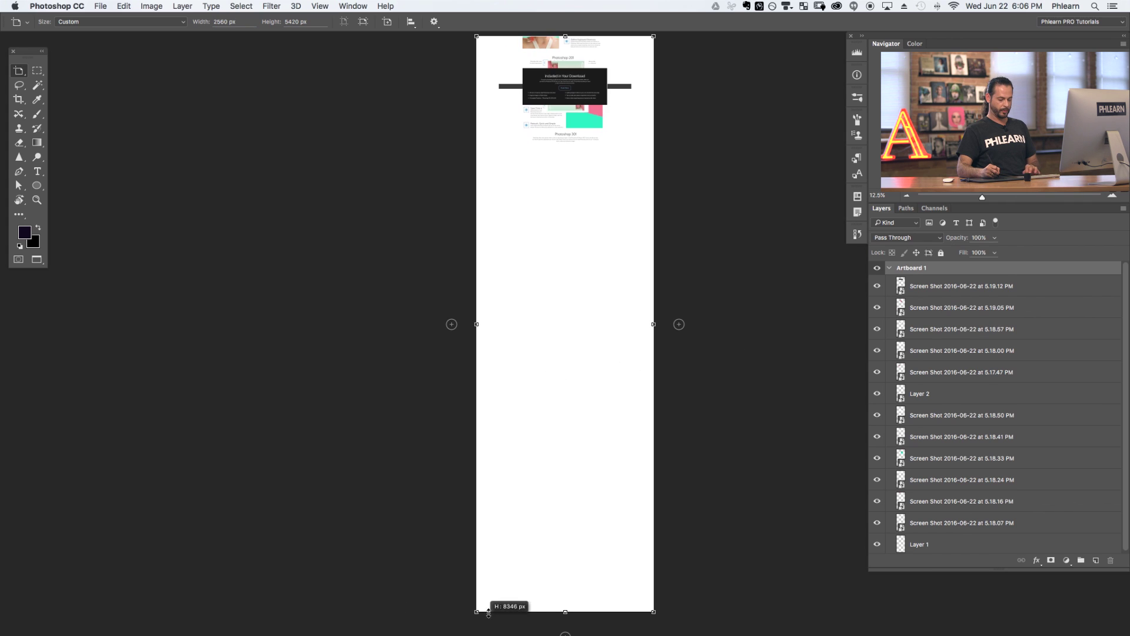
pyautogui.moveTo(567, 291); pyautogui.dragTo(542, 374)
# - Select Layer 2 and all screenshot layers, shift them down, and scale them up with Free Transform to nearly fill the artboard's width
pyautogui.click(945, 282)
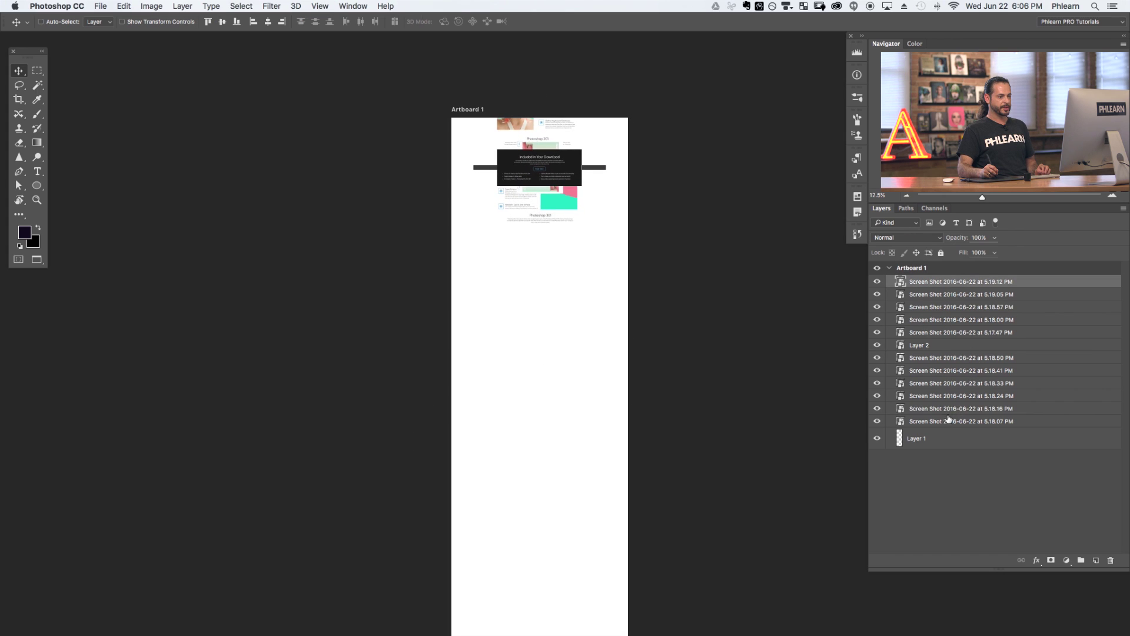
pyautogui.keyDown('shift'); pyautogui.click(908, 420); pyautogui.keyUp('shift')
pyautogui.moveTo(563, 295); pyautogui.dragTo(570, 395)
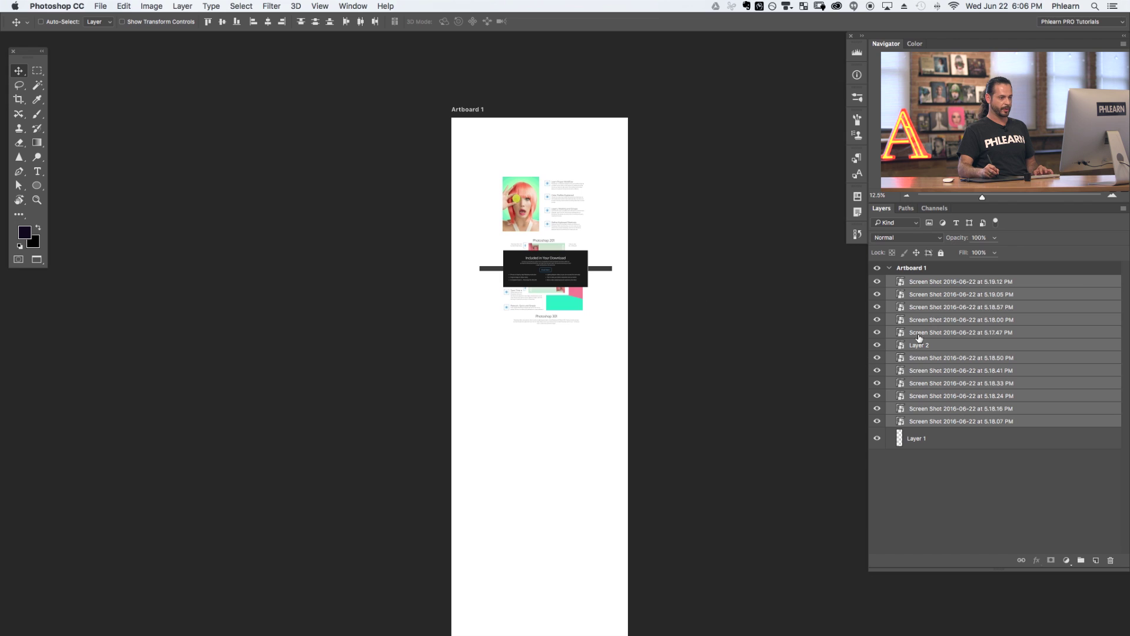
pyautogui.hotkey('ctrl', 't')
pyautogui.moveTo(612, 177); pyautogui.dragTo(681, 147)
pyautogui.press('Return')
pyautogui.scroll(-3, 617, 373)
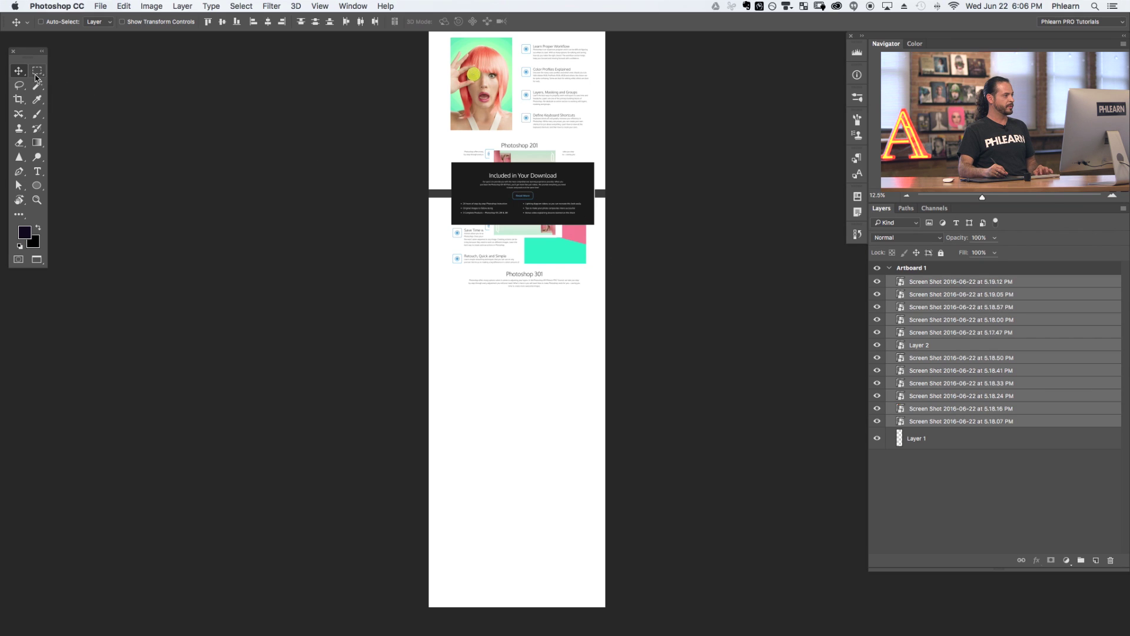
pyautogui.hscroll(2, 536, 250)
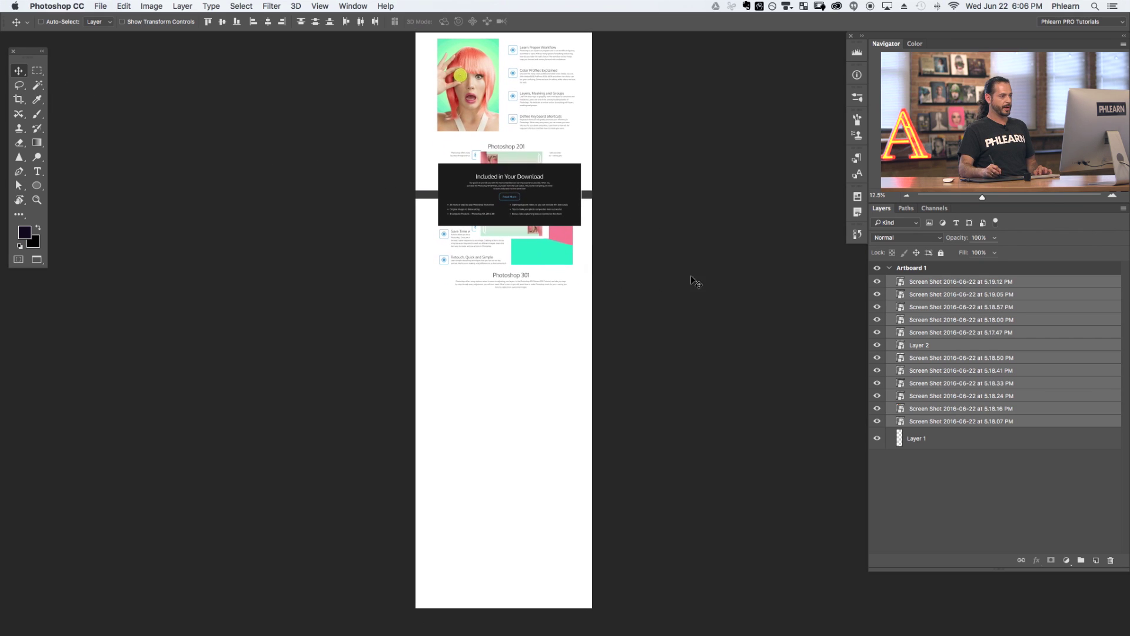
# - Move the "Included in Your Download" banner and the pink image section down to the lower part of Artboard 1
pyautogui.click(959, 300)
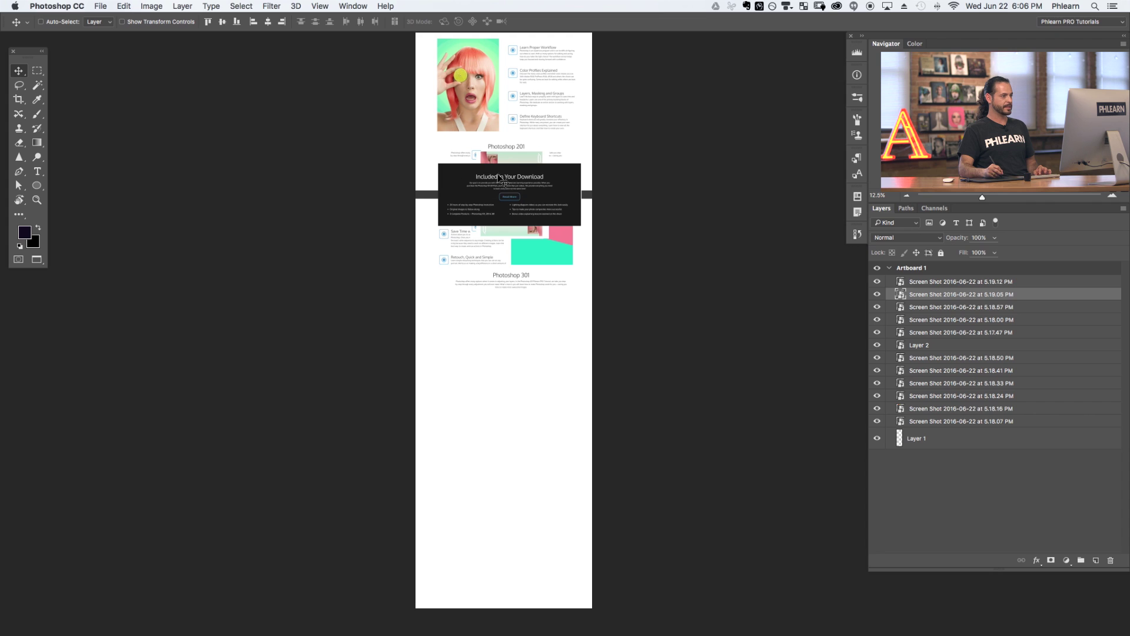
pyautogui.scroll(2, 512, 201)
pyautogui.hscroll(-1, 518, 206)
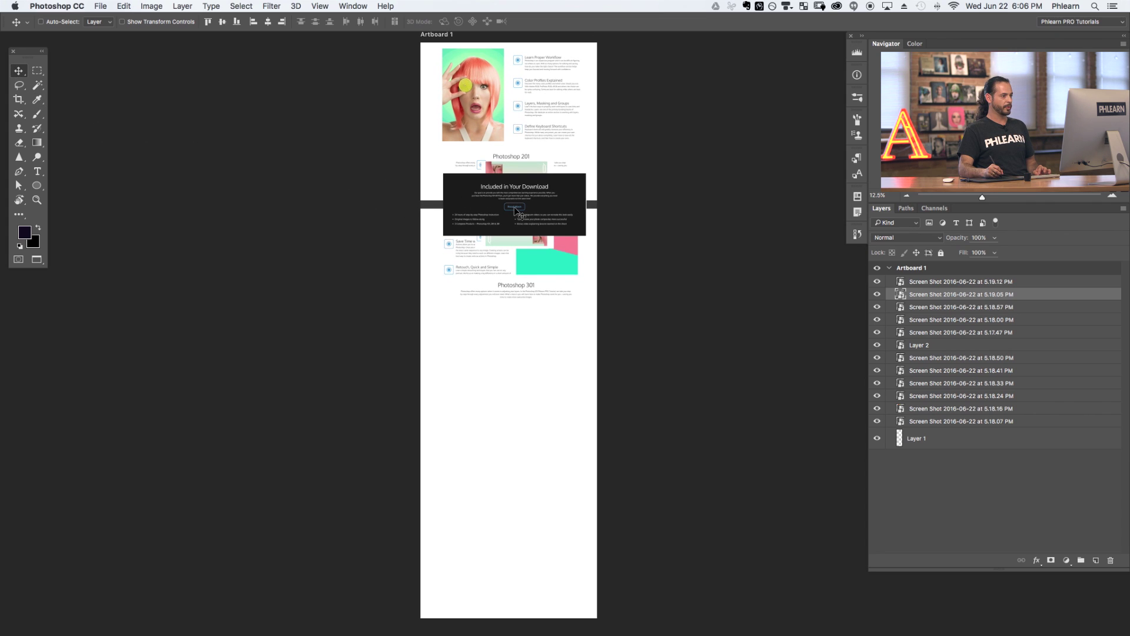
pyautogui.keyDown('super'); pyautogui.click(477, 206); pyautogui.keyUp('super')
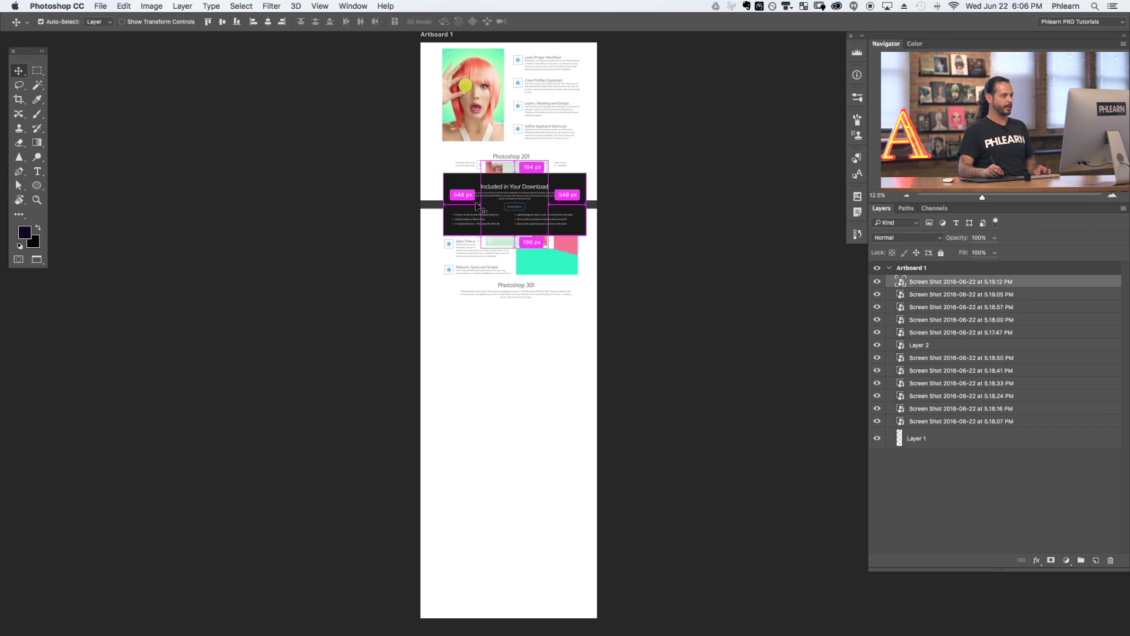
pyautogui.press('super')
pyautogui.moveTo(555, 206); pyautogui.dragTo(556, 493)
pyautogui.moveTo(517, 214); pyautogui.dragTo(479, 495)
# - Spread out the stacked sections, moving the Photoshop 101-301 and 101 blocks up and the teal section and Photoshop 301 heading down
pyautogui.press('super')
pyautogui.moveTo(500, 233); pyautogui.dragTo(530, 85)
pyautogui.moveTo(529, 193); pyautogui.dragTo(525, 101)
pyautogui.moveTo(517, 238); pyautogui.dragTo(539, 365)
pyautogui.moveTo(520, 284); pyautogui.dragTo(512, 413)
# - Swap the teal image to the left of its feature list, bringing the 5.18.33 PM layer forward one level and aligning both
pyautogui.click(539, 363)
pyautogui.moveTo(539, 362); pyautogui.dragTo(477, 353)
pyautogui.moveTo(477, 253); pyautogui.dragTo(543, 361)
pyautogui.keyDown('super'); pyautogui.click(492, 358); pyautogui.keyUp('super')
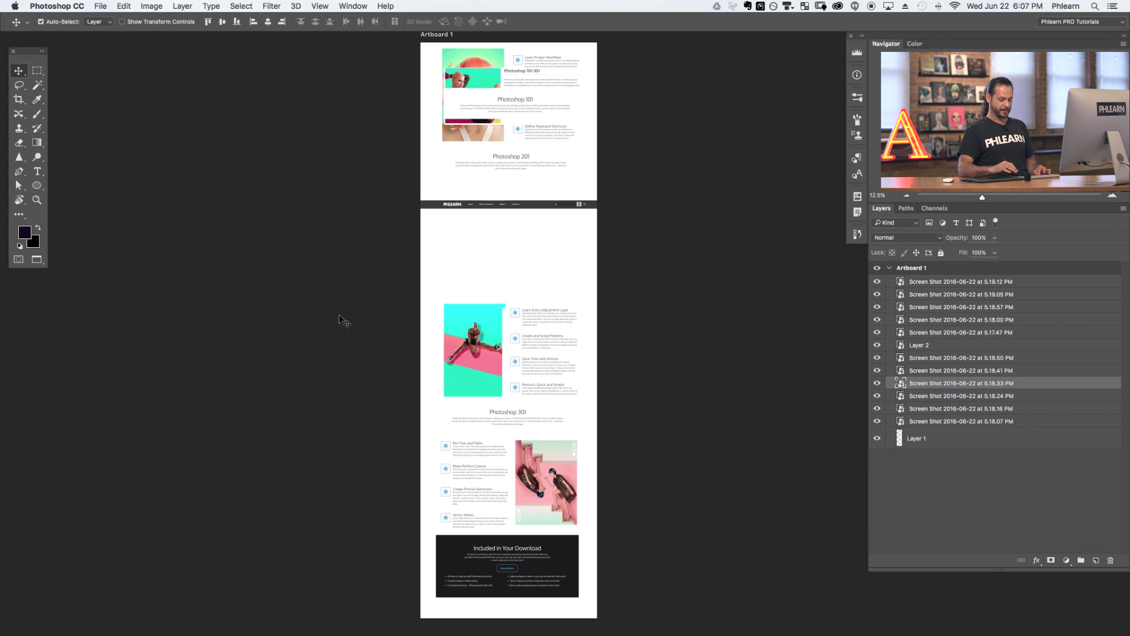
pyautogui.press('super+bracketright')
pyautogui.moveTo(483, 377); pyautogui.dragTo(480, 381)
pyautogui.moveTo(544, 358); pyautogui.dragTo(542, 362)
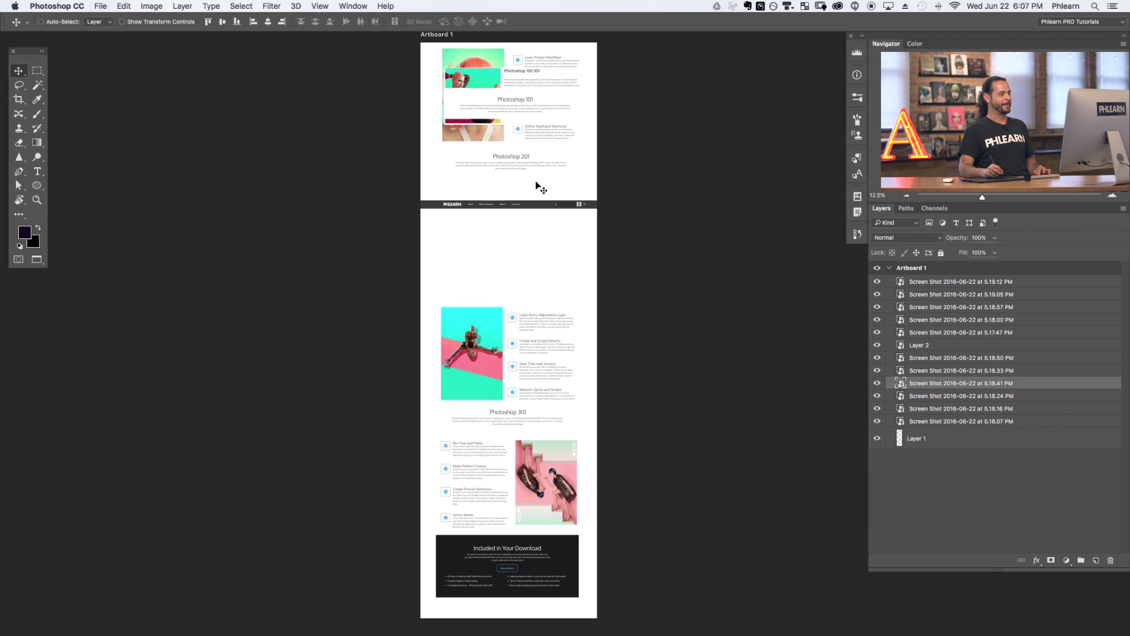
# - Shift the Photoshop 101 and 201 headings to the middle of the page and place the pink-haired portrait on the artboard's right half
pyautogui.moveTo(528, 114); pyautogui.dragTo(528, 190)
pyautogui.moveTo(527, 155); pyautogui.dragTo(524, 276)
pyautogui.press('super')
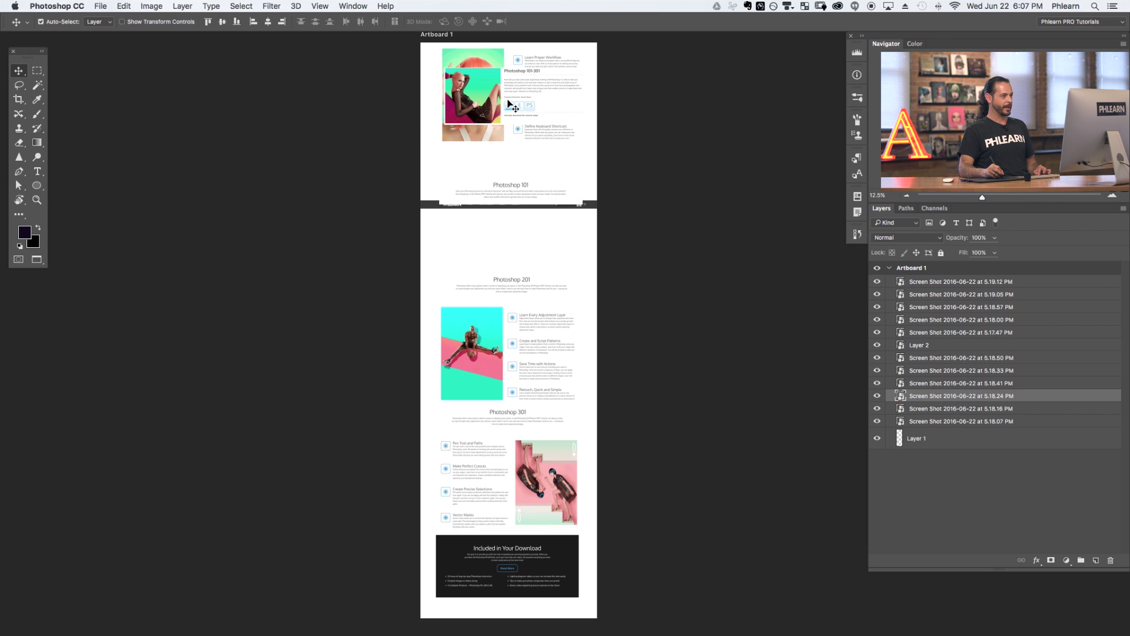
pyautogui.moveTo(482, 54); pyautogui.dragTo(554, 208)
pyautogui.moveTo(528, 288); pyautogui.dragTo(526, 180)
# - Place the navigation bar at the artboard's top, the Photoshop 101-301 block beneath it, and the feature list left of the portrait
pyautogui.moveTo(434, 207); pyautogui.dragTo(436, 45)
pyautogui.moveTo(477, 106); pyautogui.dragTo(469, 95)
pyautogui.moveTo(550, 135); pyautogui.dragTo(469, 283)
# - Move the Photoshop 101 heading up beneath the Photoshop 101-301 block and fine-tune its position
pyautogui.moveTo(519, 182); pyautogui.dragTo(514, 133)
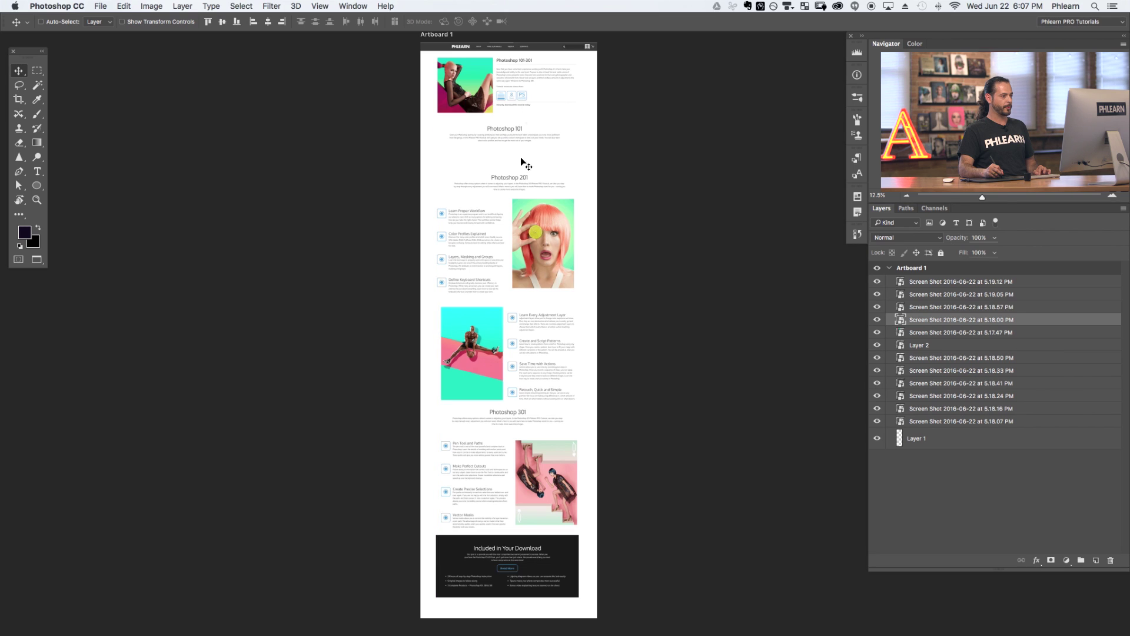
pyautogui.moveTo(519, 141); pyautogui.dragTo(519, 143)
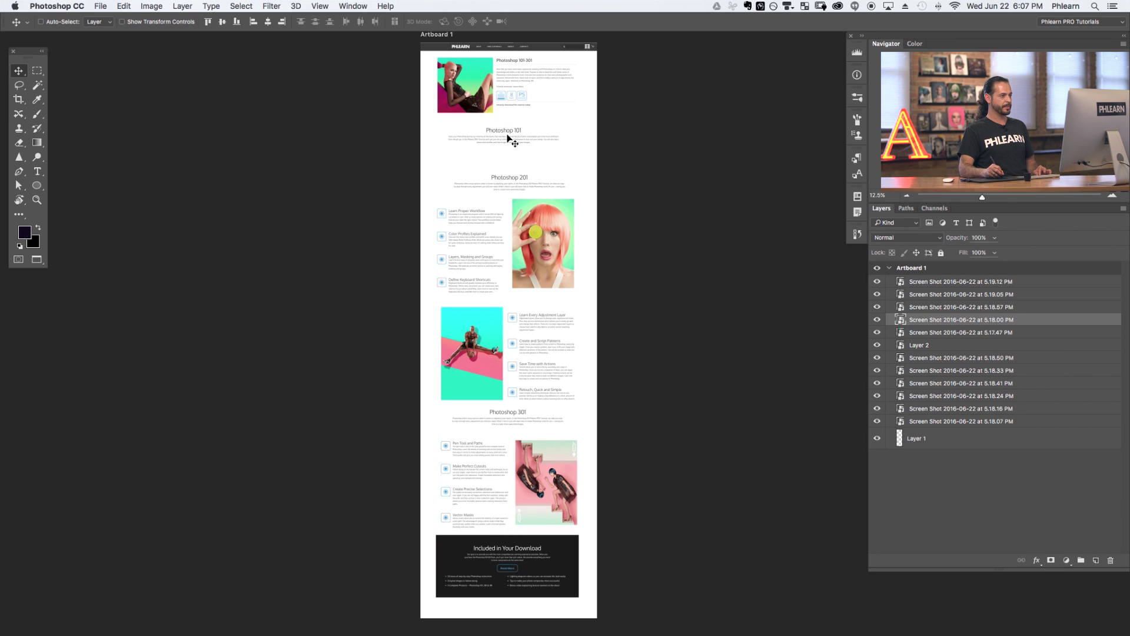
pyautogui.moveTo(506, 139); pyautogui.dragTo(506, 140)
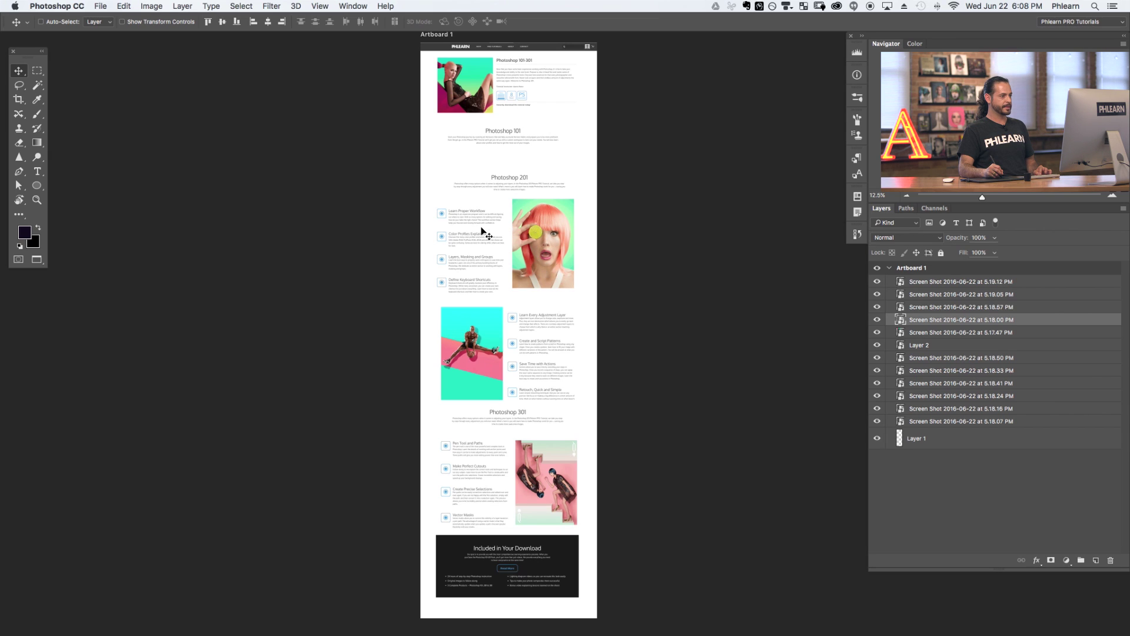
# - Move the pink-haired portrait and its feature list up beneath the Photoshop 101 heading, and place the Photoshop 201 heading above the teal image section
pyautogui.press('super')
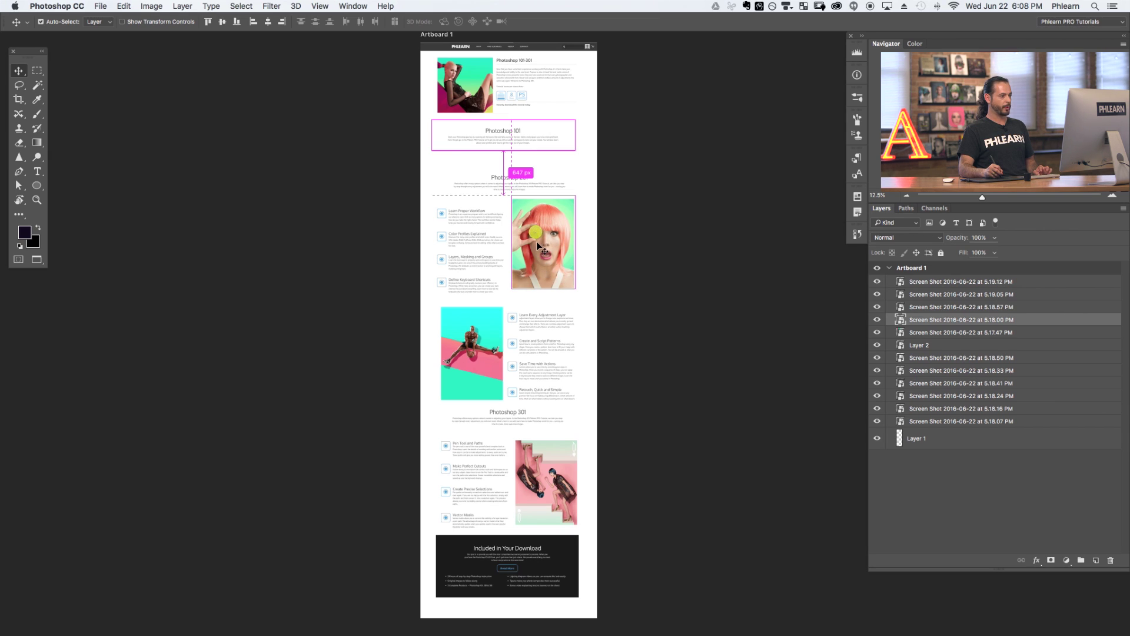
pyautogui.keyDown('super'); pyautogui.click(538, 242); pyautogui.keyUp('super')
pyautogui.keyDown('shift'); pyautogui.keyDown('super'); pyautogui.click(489, 250); pyautogui.keyUp('super'); pyautogui.keyUp('shift')
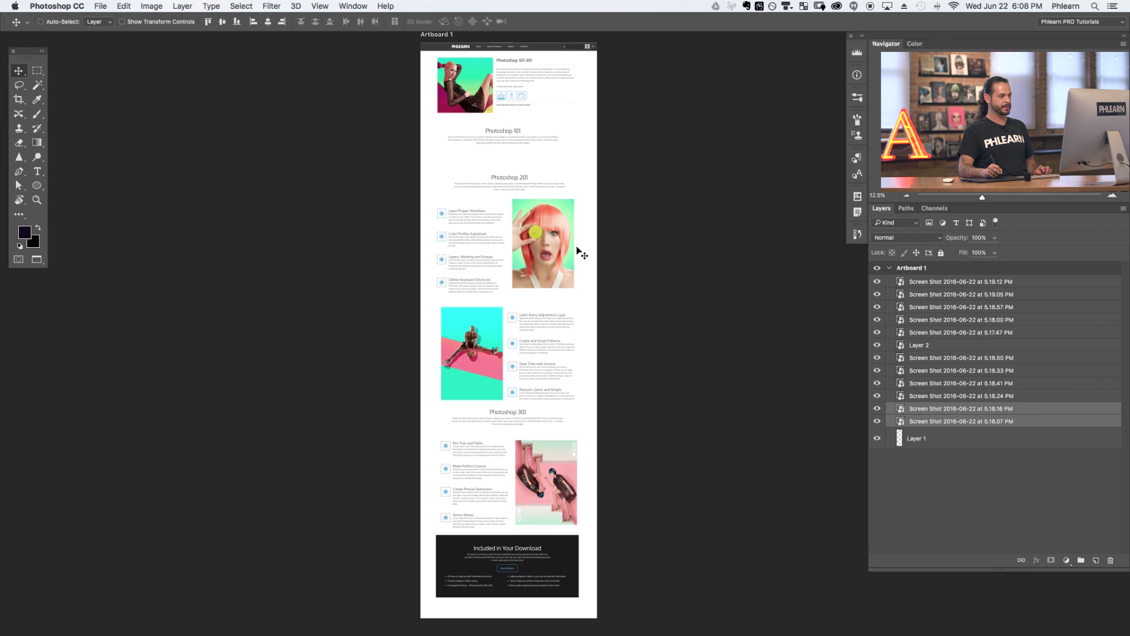
pyautogui.moveTo(553, 258); pyautogui.dragTo(528, 295)
pyautogui.click(528, 359)
pyautogui.moveTo(528, 359); pyautogui.dragTo(532, 355)
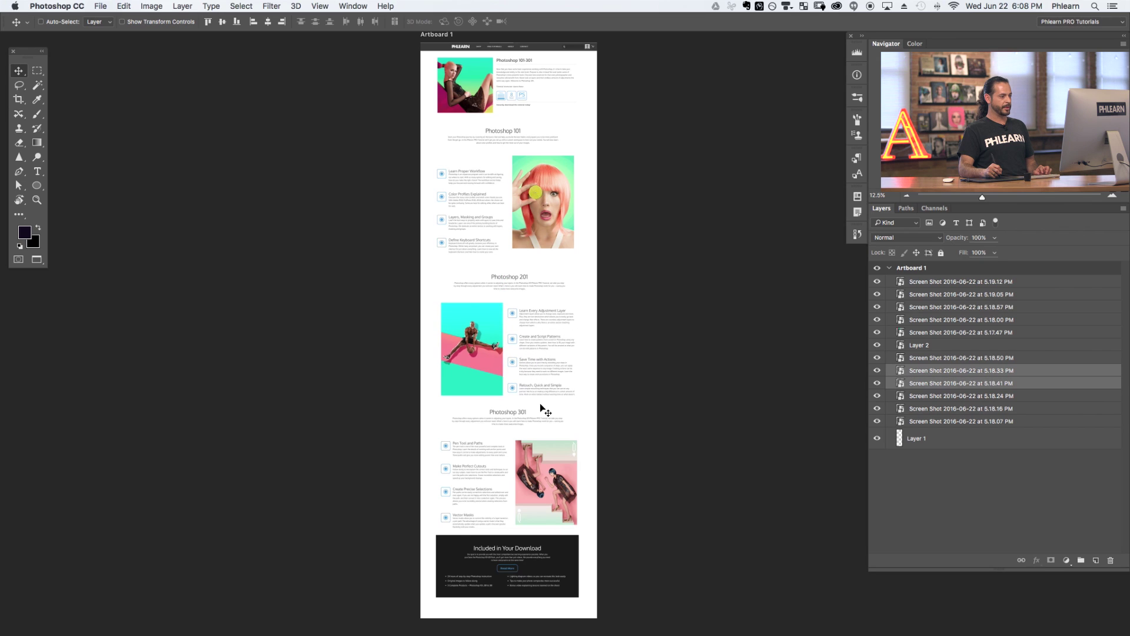
# - Move the Photoshop 301 feature list and its image up slightly, and the Included in Your Download block down slightly
pyautogui.click(521, 415)
pyautogui.click(497, 481)
pyautogui.keyDown('shift'); pyautogui.click(532, 487); pyautogui.keyUp('shift')
pyautogui.moveTo(533, 487); pyautogui.dragTo(547, 493)
pyautogui.moveTo(556, 546); pyautogui.dragTo(563, 552)
# - Examine the arranged page up close from the navigation bar down to the download block, and as a whole
pyautogui.press('super+plus')
pyautogui.press('super+plus')
pyautogui.press('super+plus')
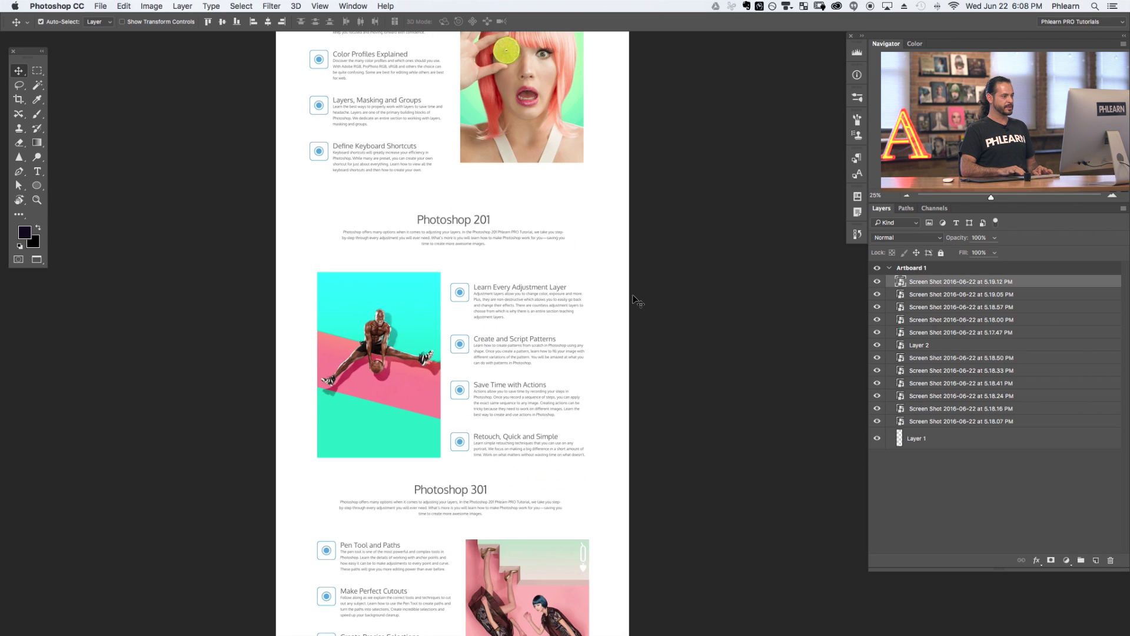
pyautogui.press('super+plus')
pyautogui.scroll(10, 492, 184)
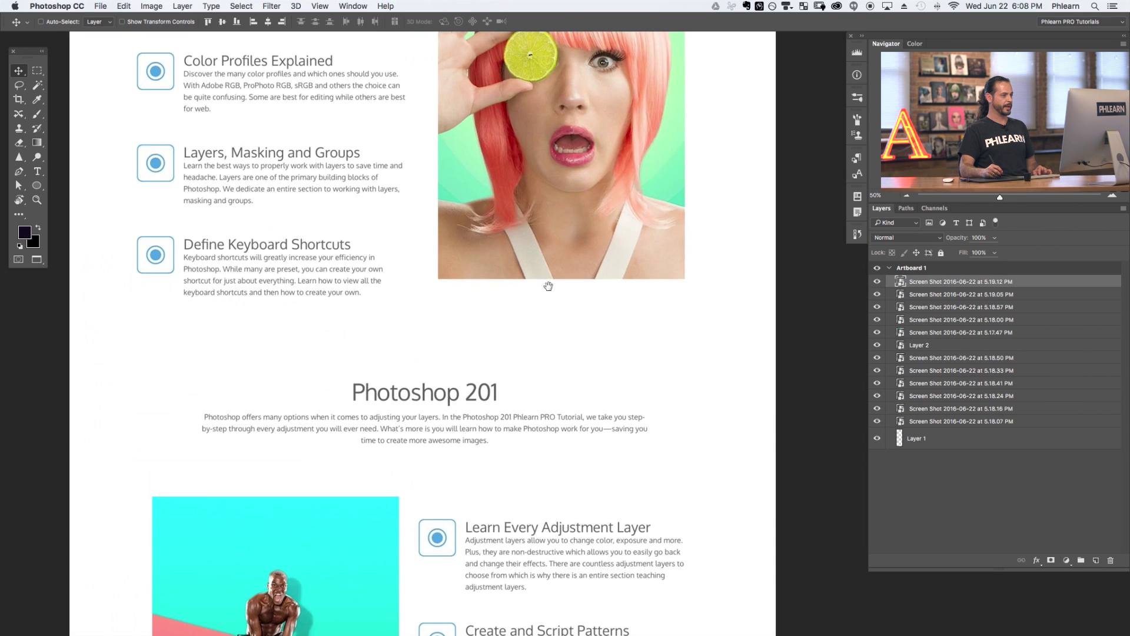
pyautogui.scroll(10, 541, 384)
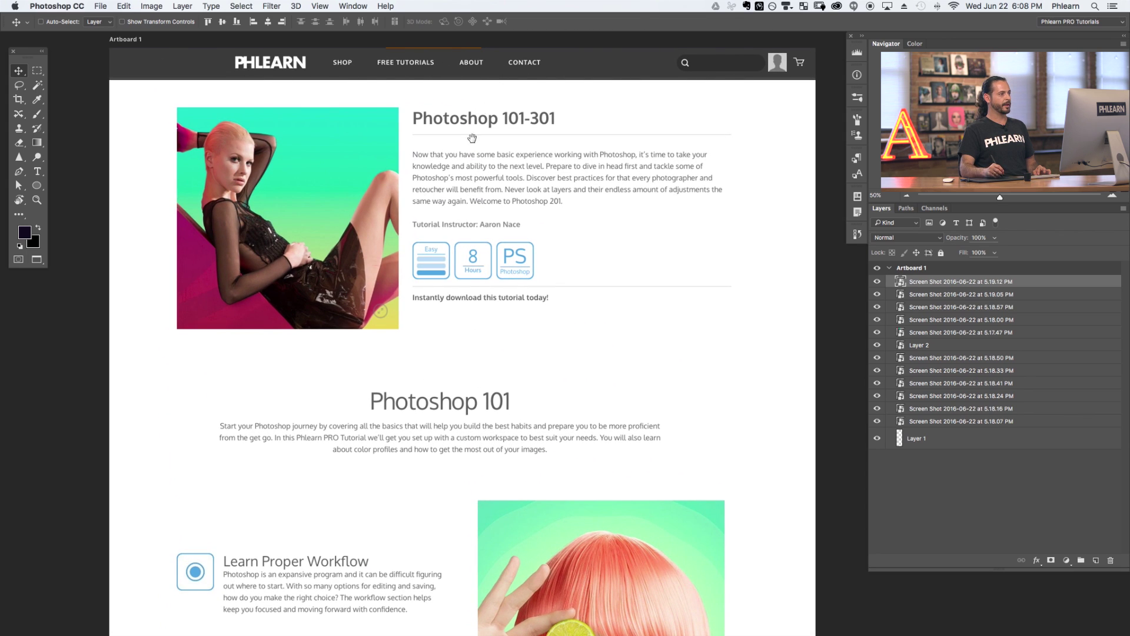
pyautogui.moveTo(547, 420); pyautogui.dragTo(539, 338)
pyautogui.scroll(-15, 538, 338)
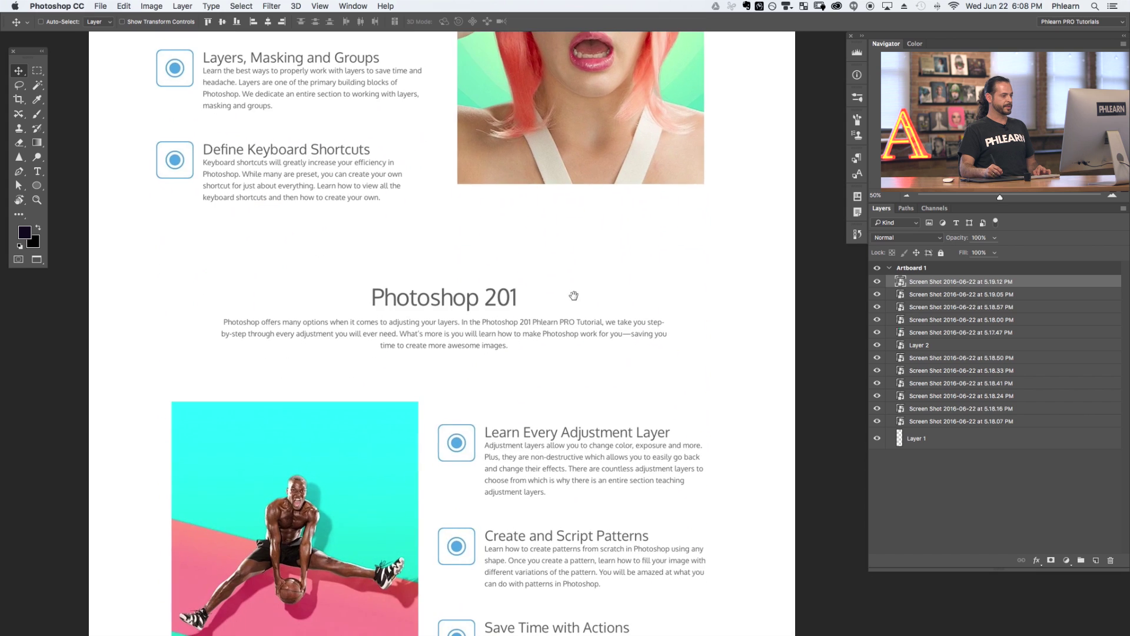
pyautogui.scroll(-20, 588, 362)
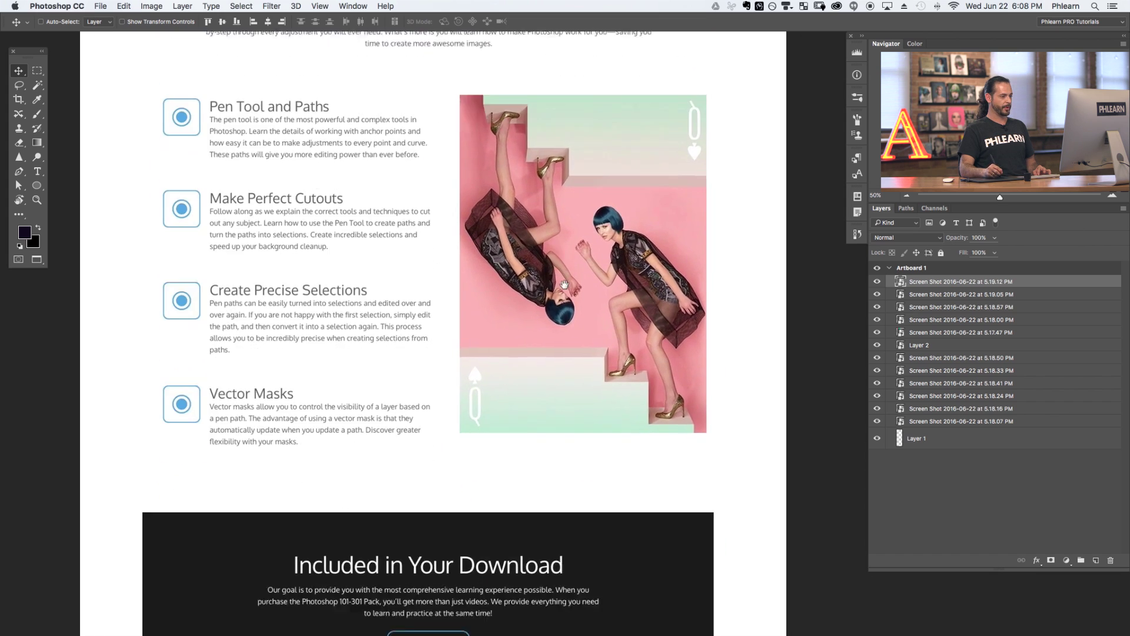
pyautogui.press('super+minus')
pyautogui.press('super+minus')
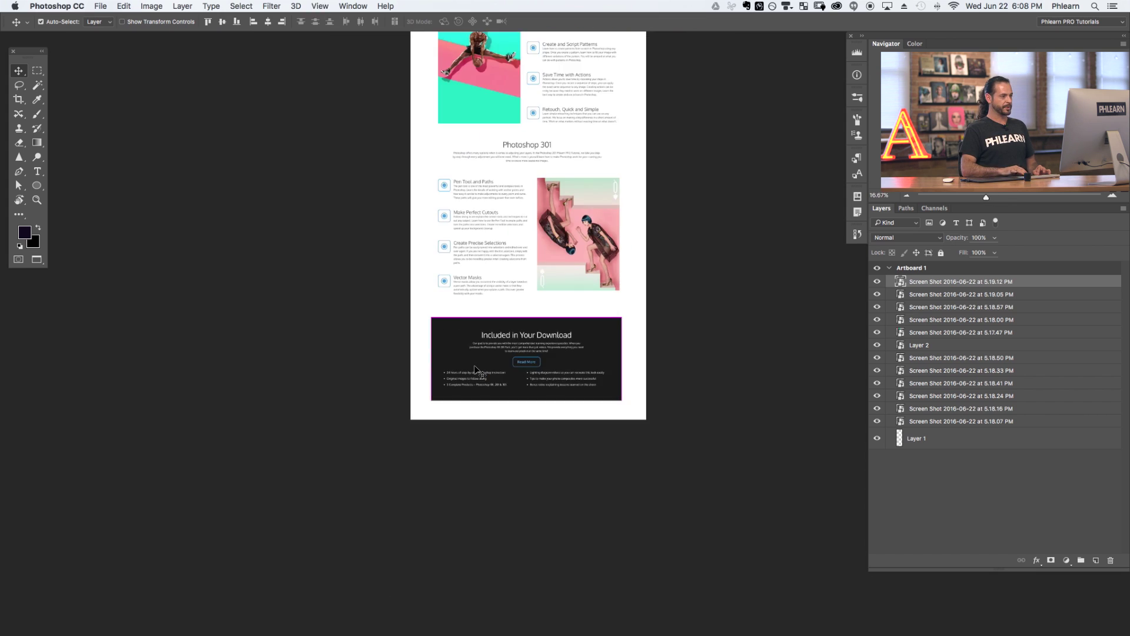
pyautogui.scroll(5, 629, 202)
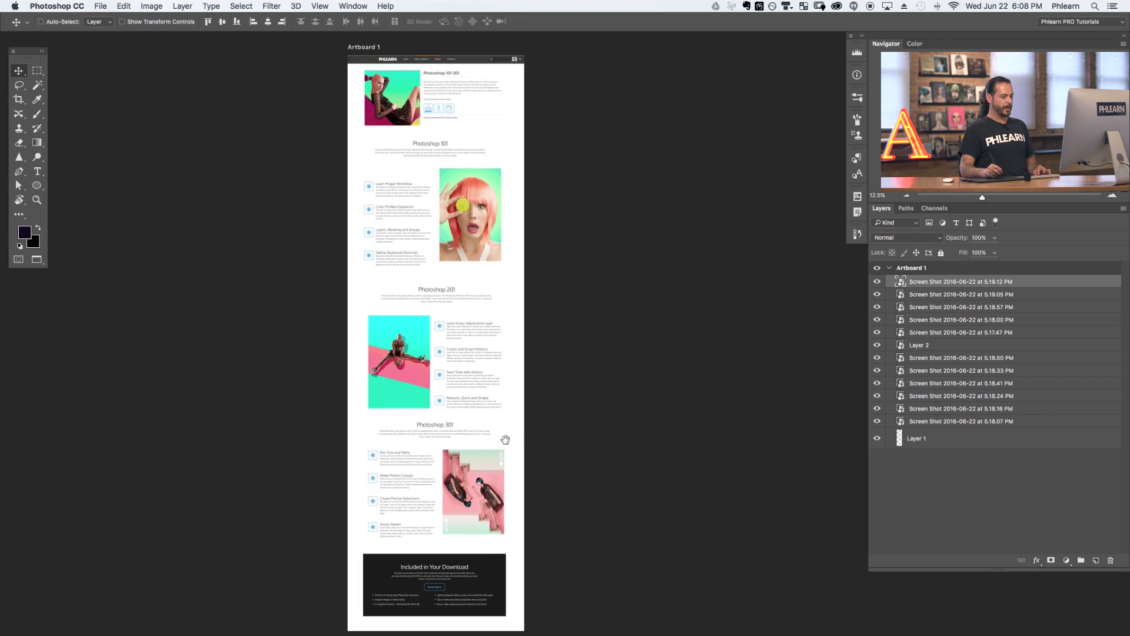
pyautogui.hscroll(3, 450, 348)
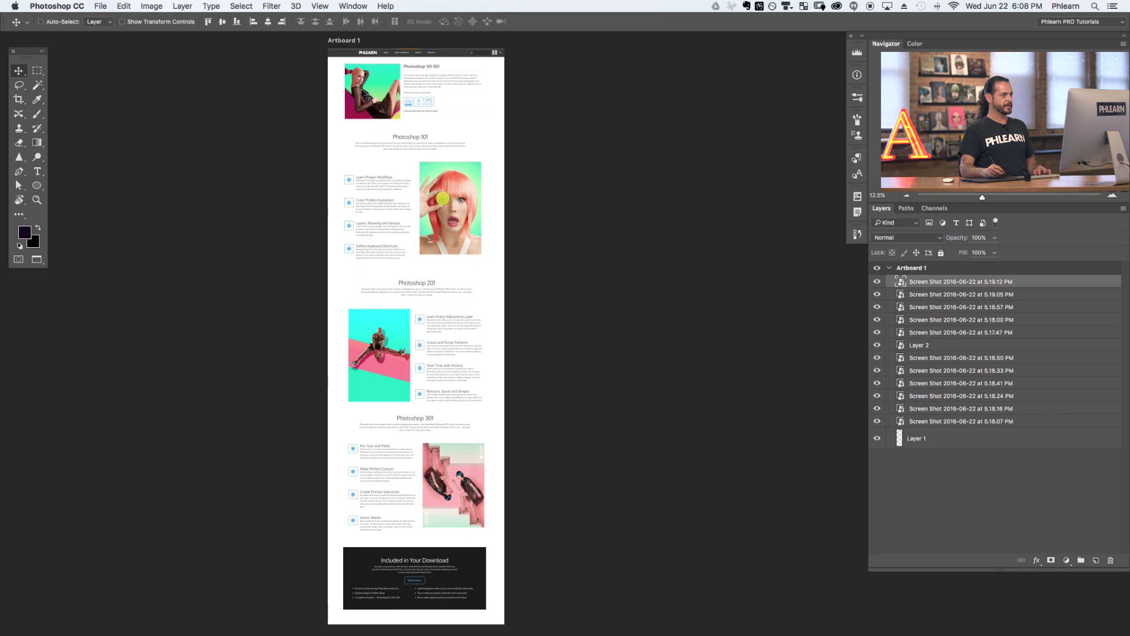
# - Add two blank artboards to the right of Artboard 1 with the Artboard tool
pyautogui.click(919, 346)
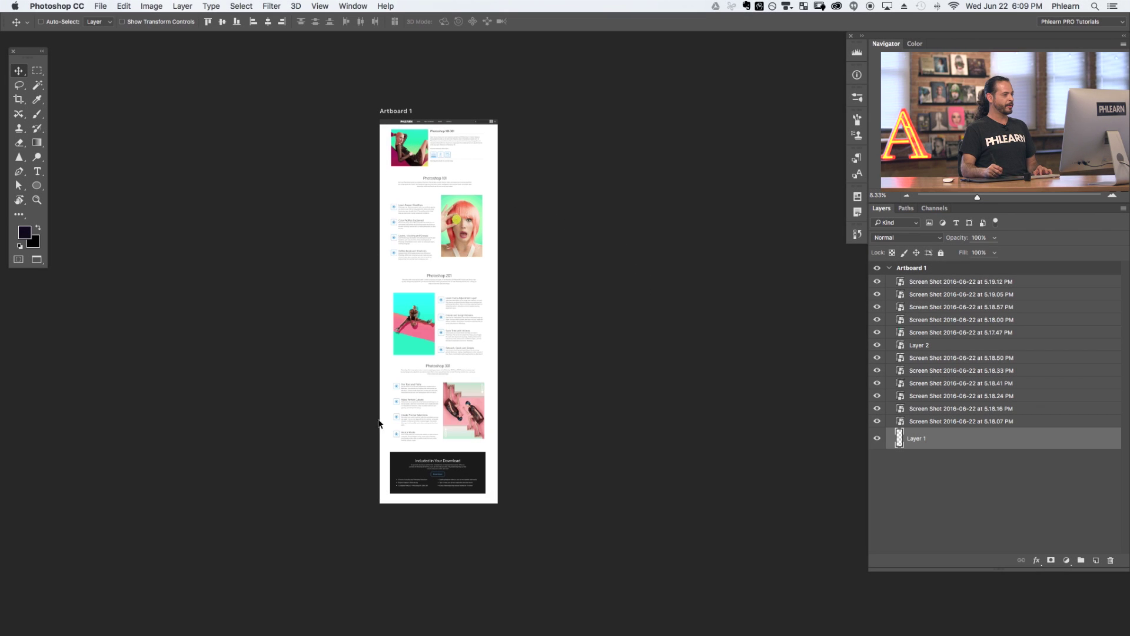
pyautogui.click(19, 72)
pyautogui.click(61, 80)
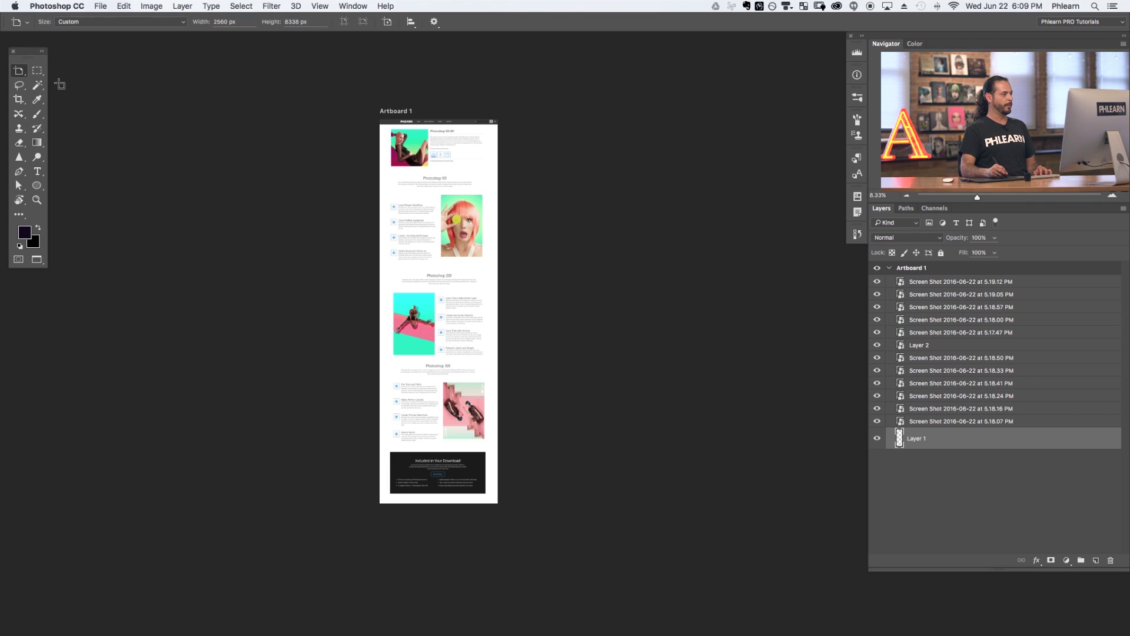
pyautogui.click(916, 269)
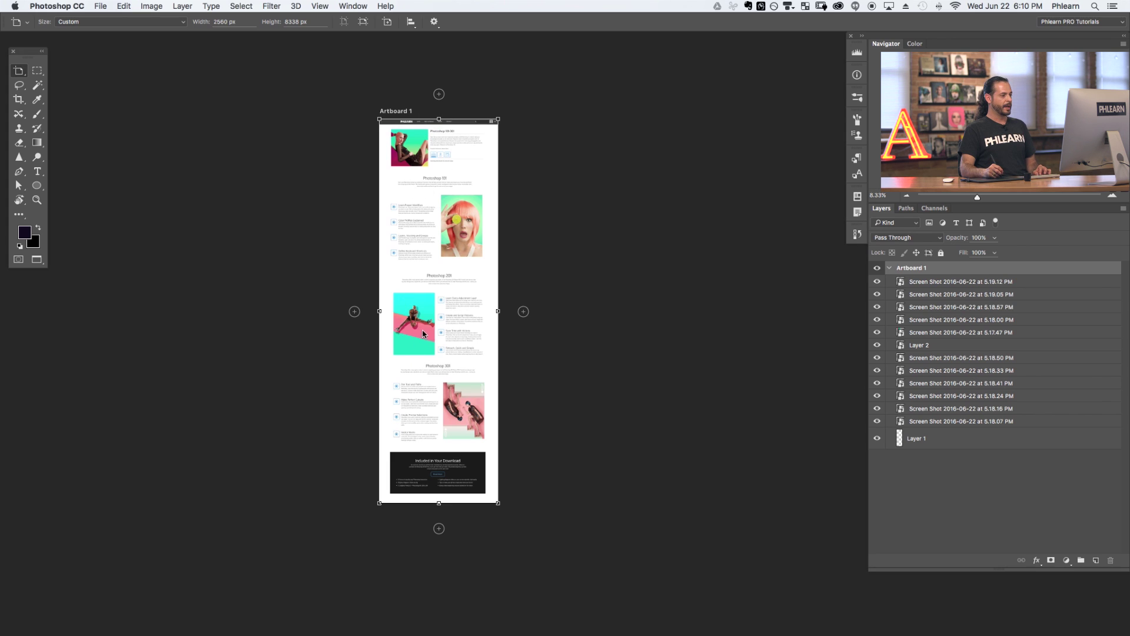
pyautogui.click(524, 312)
pyautogui.click(704, 328)
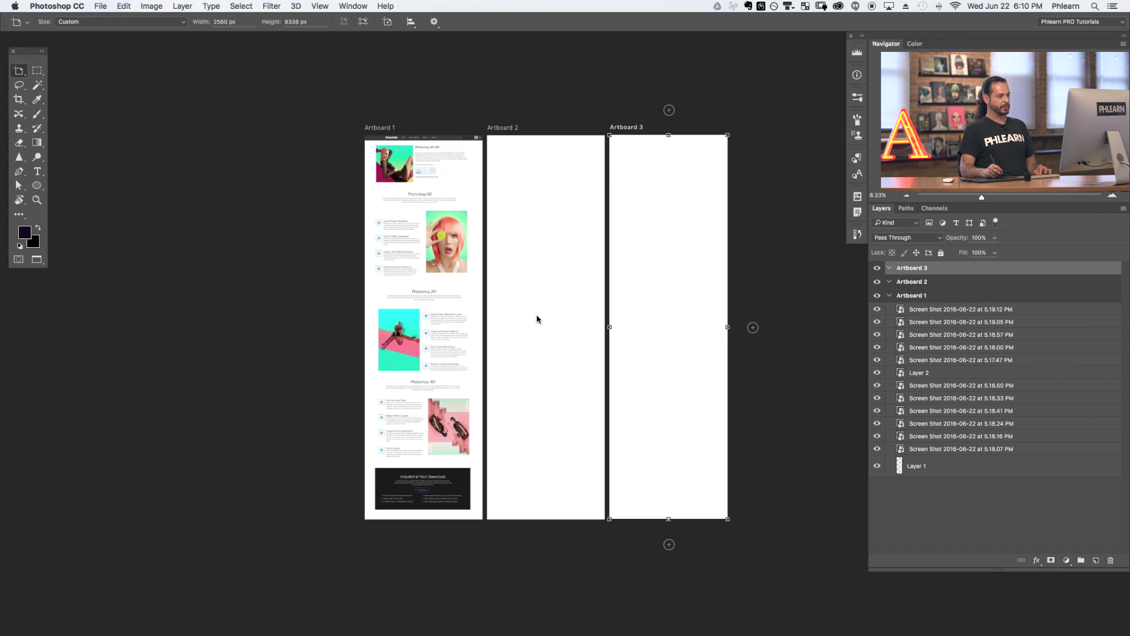
# - Delete the two blank artboards beside Artboard 1
pyautogui.moveTo(558, 325); pyautogui.dragTo(519, 316)
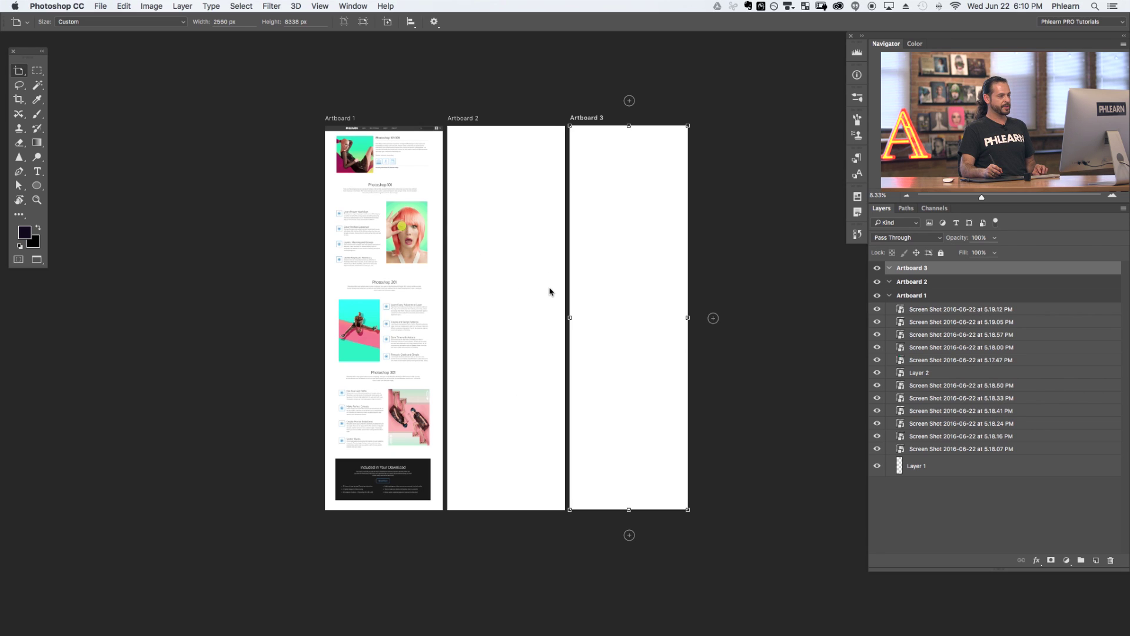
pyautogui.press('Delete')
pyautogui.press('Delete')
pyautogui.press('v')
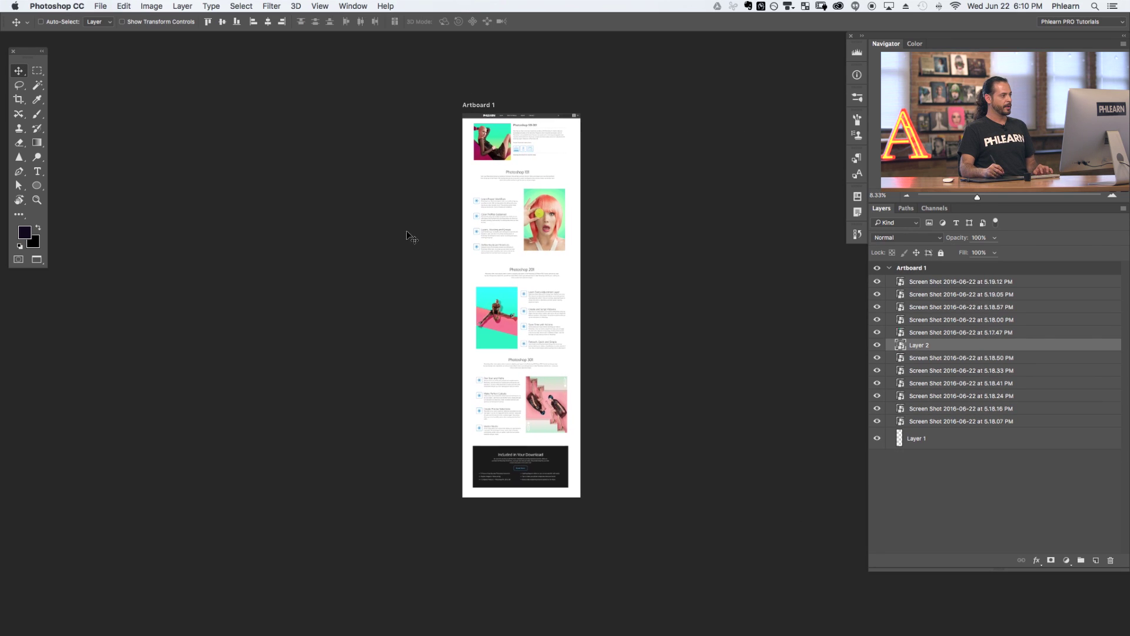
# - Duplicate Artboard 1 with all its contents to its right, and collapse the original artboard's layer list
pyautogui.click(924, 268)
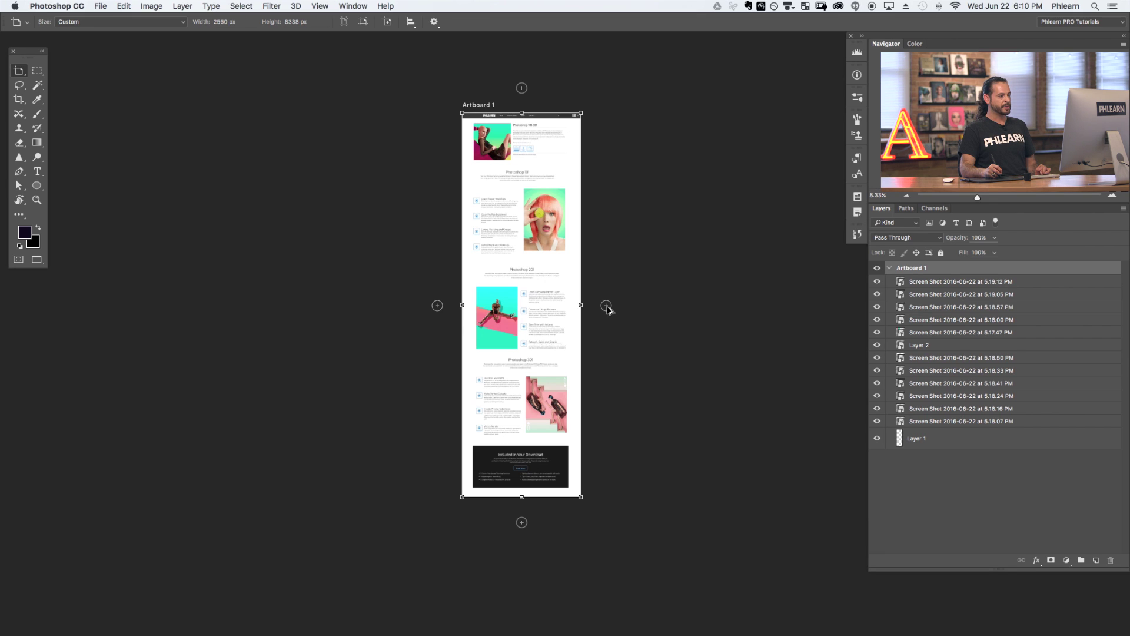
pyautogui.keyDown('alt'); pyautogui.click(606, 306); pyautogui.keyUp('alt')
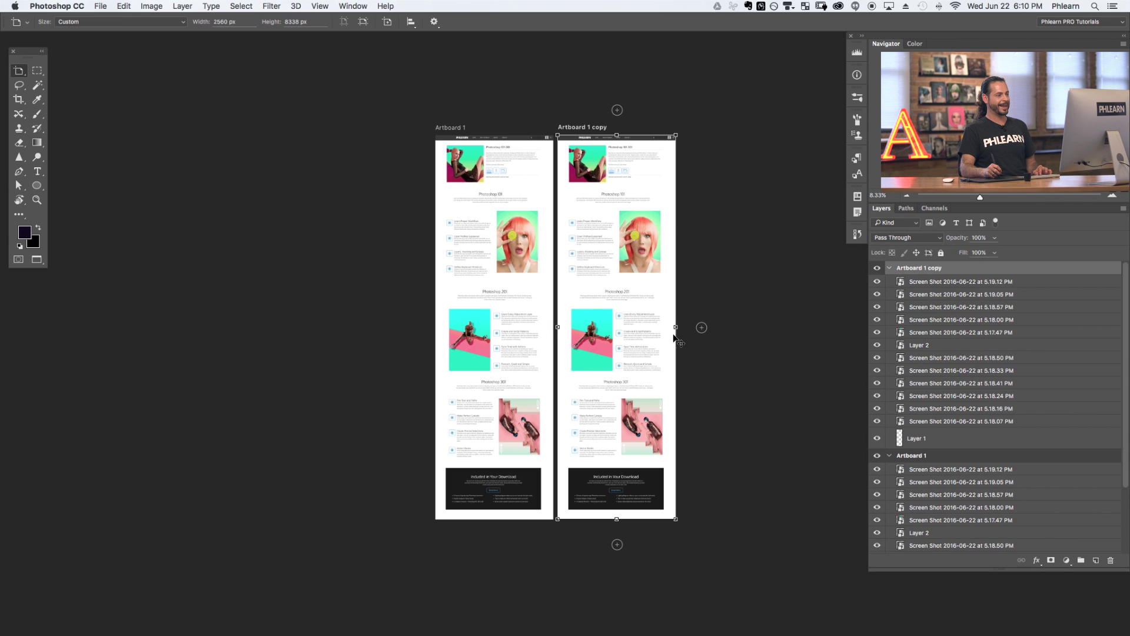
pyautogui.click(889, 456)
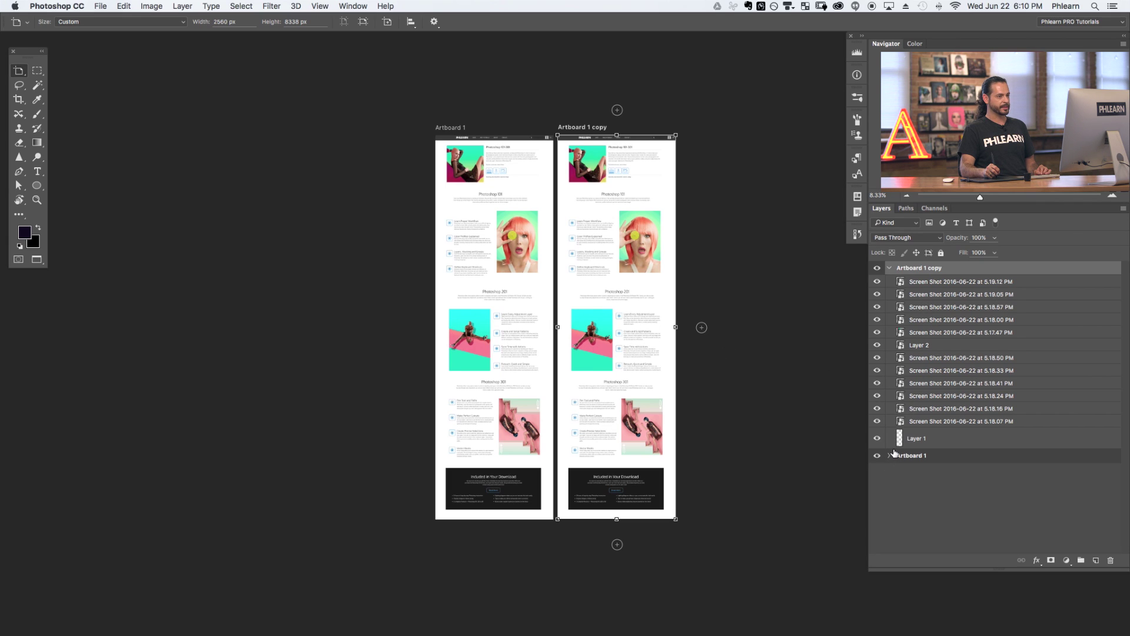
pyautogui.moveTo(794, 370); pyautogui.dragTo(655, 353)
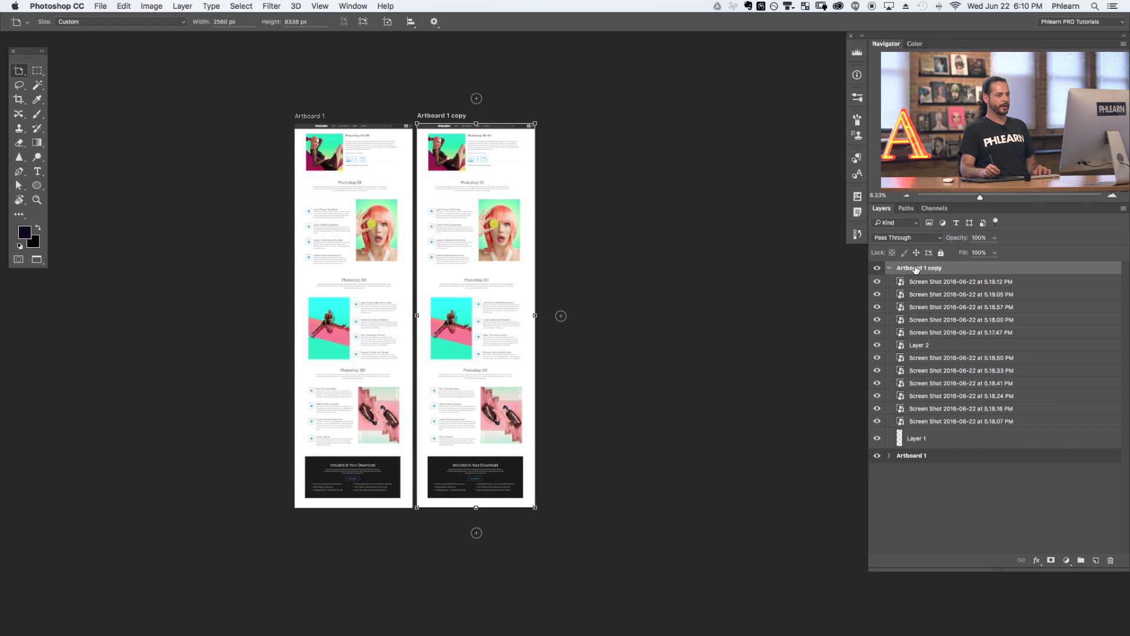
# - Set the duplicated artboard to the MacBook Pro 15 (Retina) preset and extend its height to about 8330 px
pyautogui.click(353, 6)
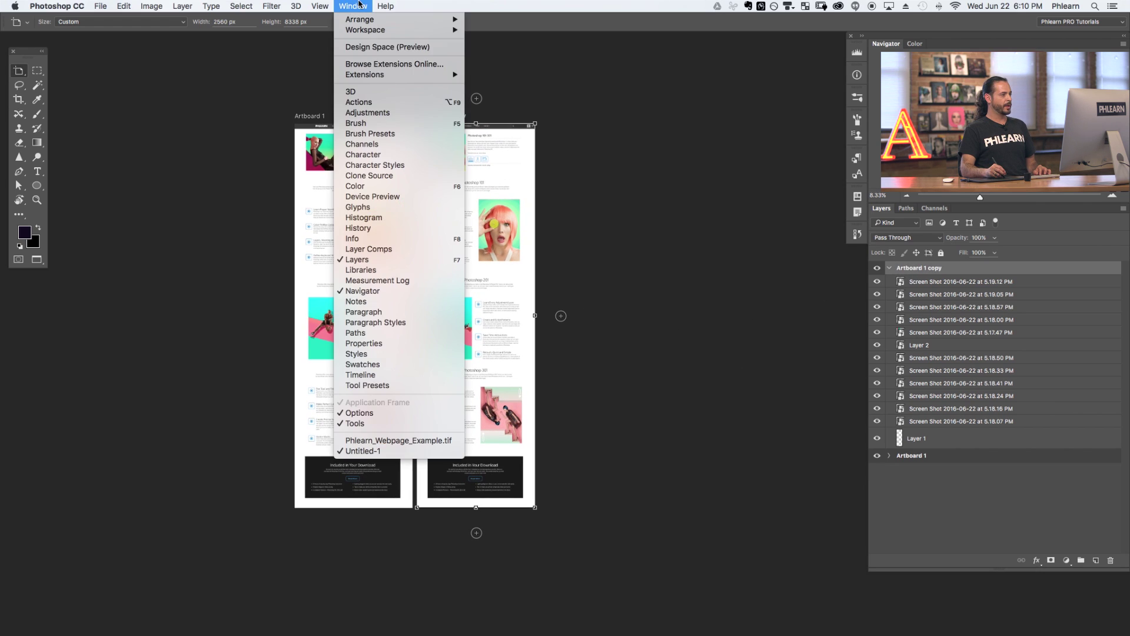
pyautogui.click(387, 344)
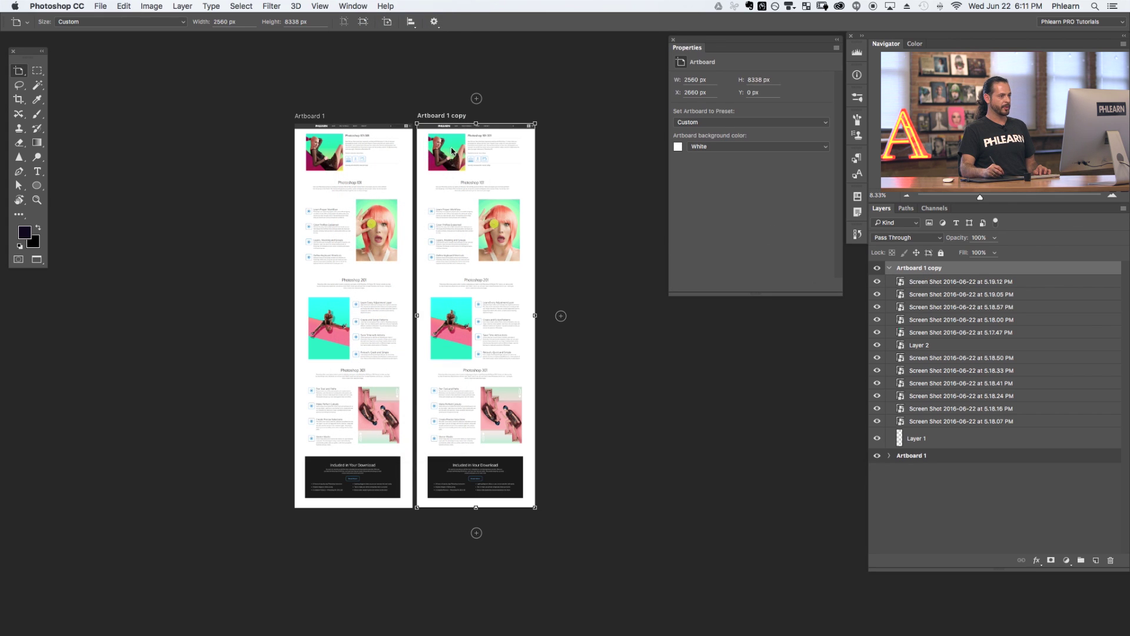
pyautogui.click(707, 122)
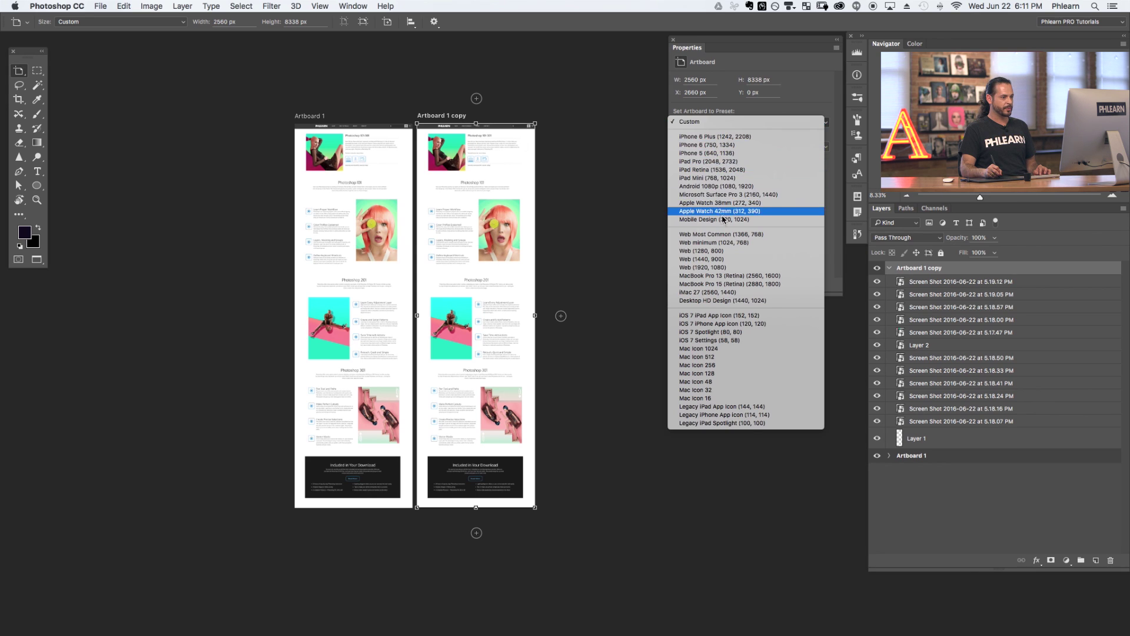
pyautogui.click(710, 285)
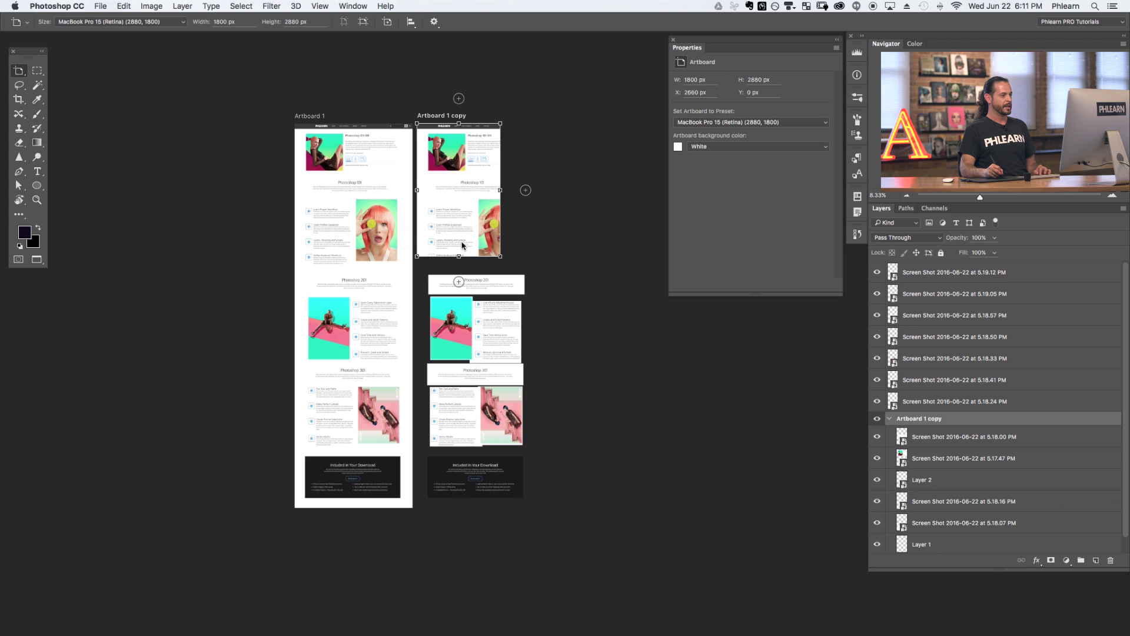
pyautogui.moveTo(459, 254); pyautogui.dragTo(463, 503)
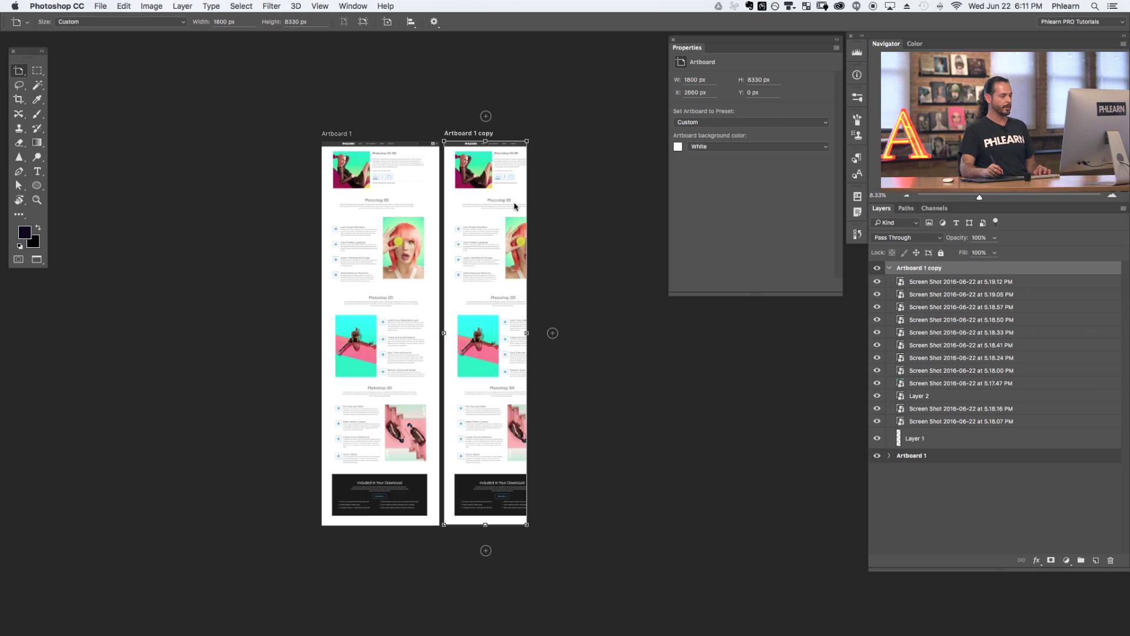
pyautogui.moveTo(485, 238); pyautogui.dragTo(457, 228)
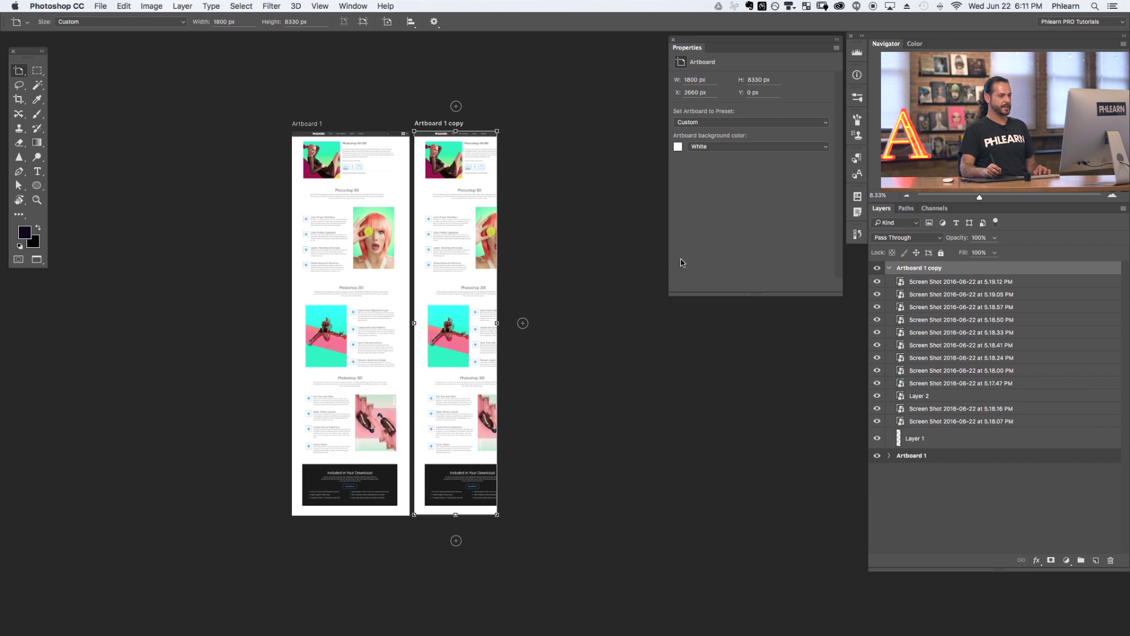
# - Rename the duplicated artboard "15 Inch Macbook" and the original artboard "27 inch iMac"
pyautogui.doubleClick(918, 269)
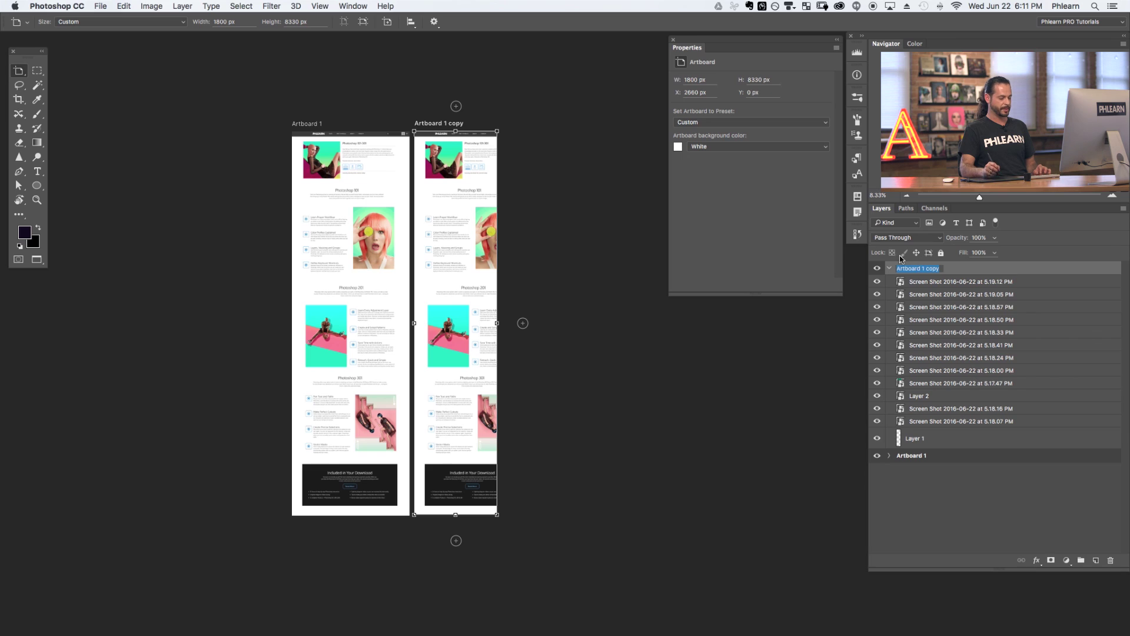
pyautogui.write('15 Inch Macbook')
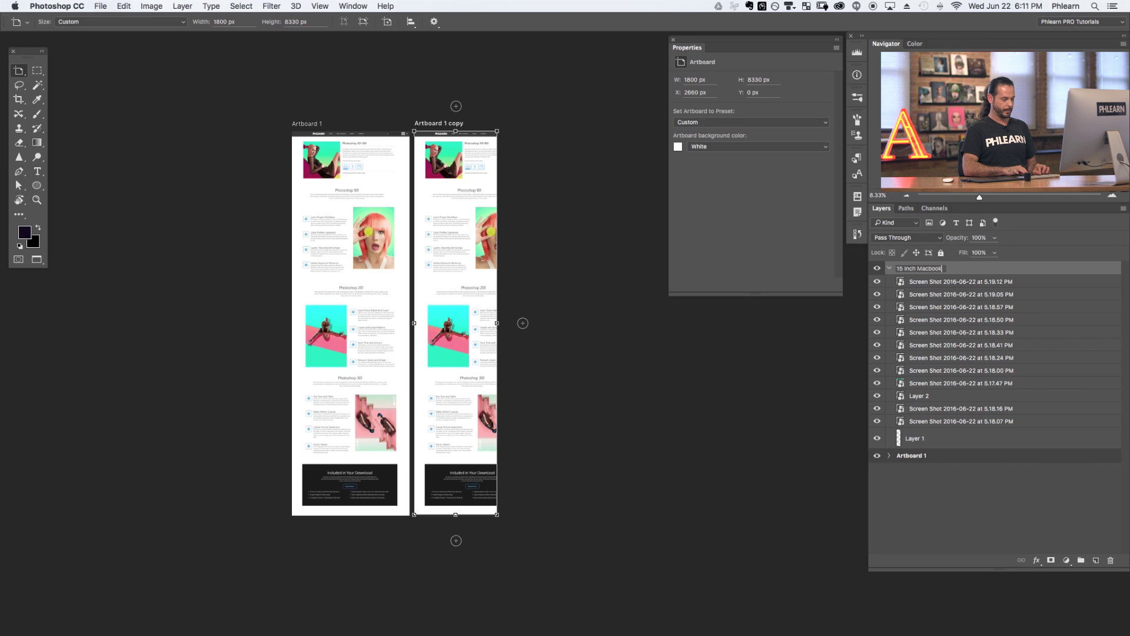
pyautogui.press('Return')
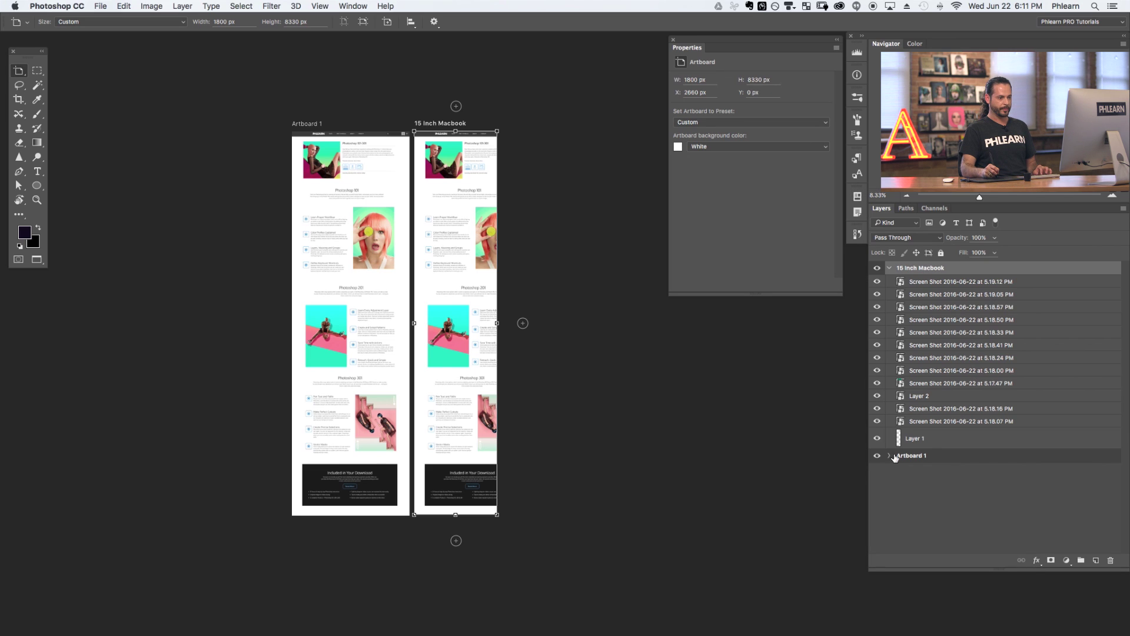
pyautogui.doubleClick(917, 456)
pyautogui.write('27')
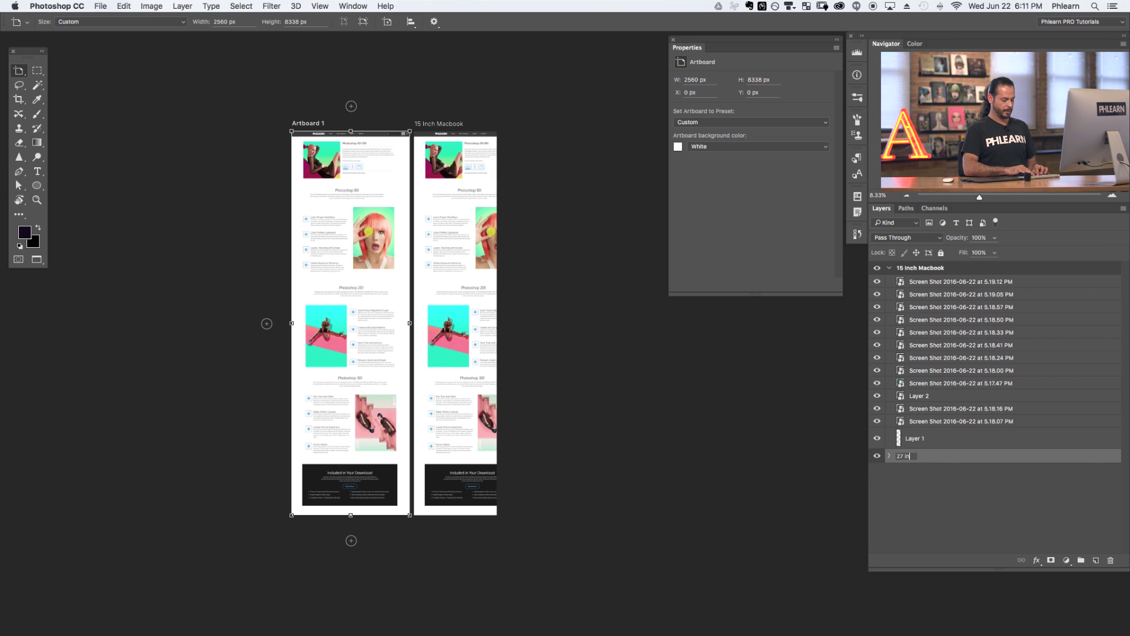
pyautogui.write(' inch iMac')
pyautogui.press('Return')
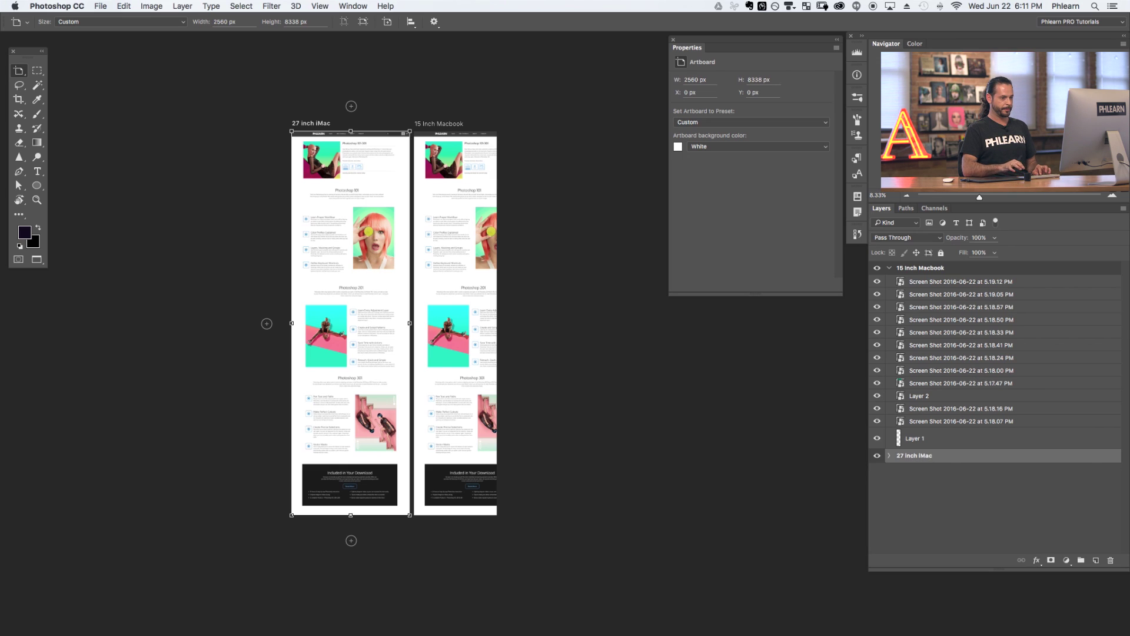
# - Duplicate the 15 Inch Macbook artboard with its contents to its right, and collapse the source artboard's layer list
pyautogui.click(941, 271)
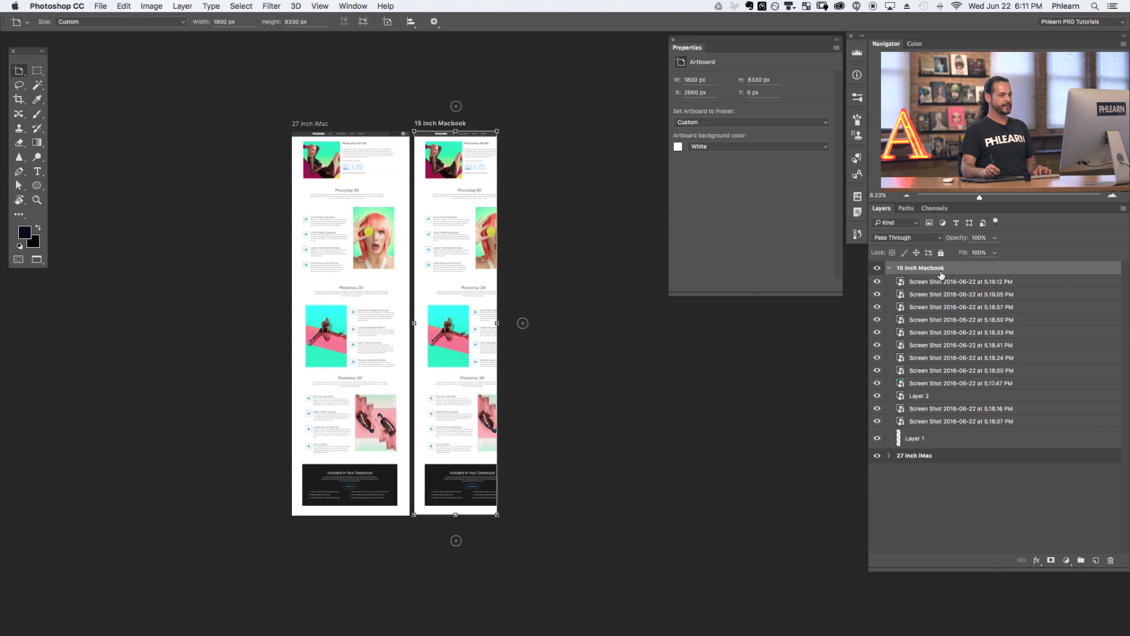
pyautogui.keyDown('alt'); pyautogui.click(523, 323); pyautogui.keyUp('alt')
pyautogui.moveTo(626, 336); pyautogui.dragTo(472, 331)
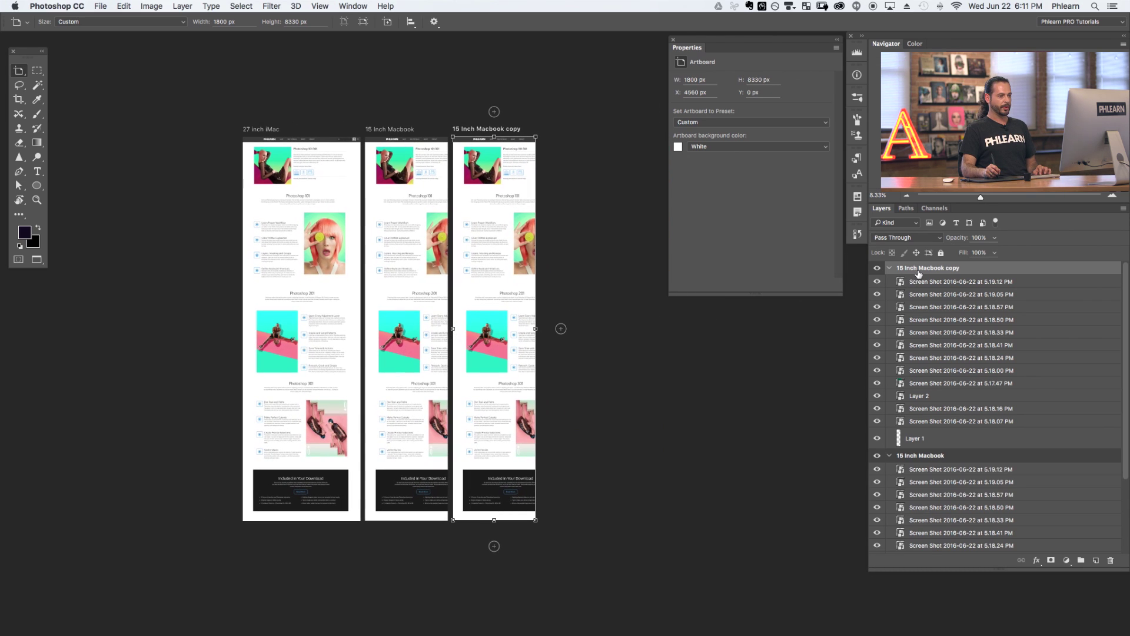
pyautogui.click(889, 455)
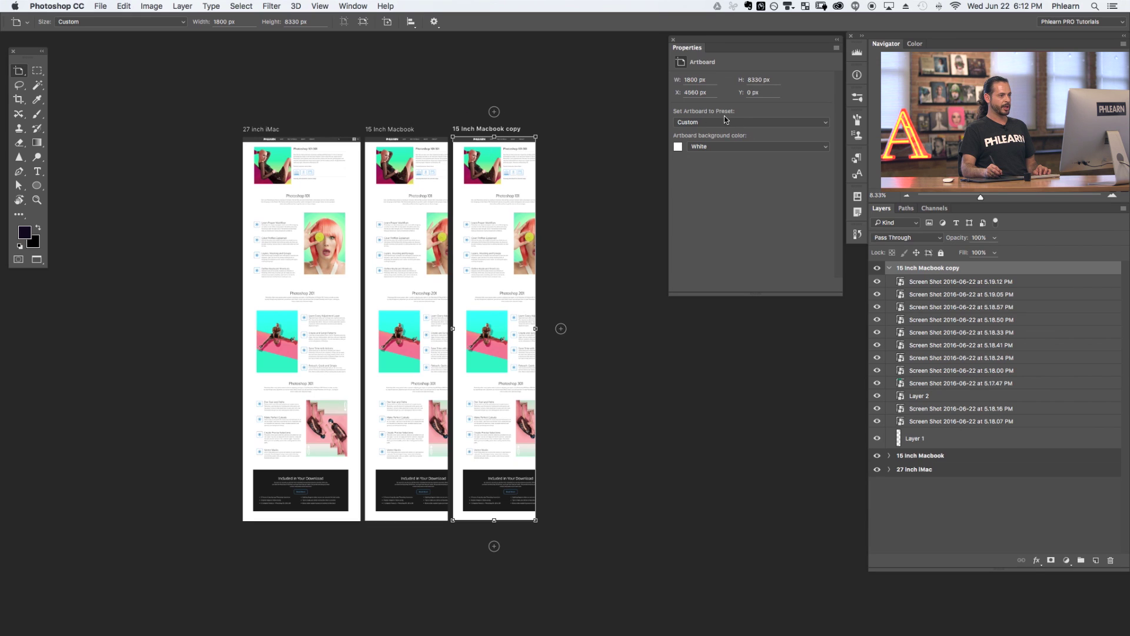
pyautogui.click(936, 281)
pyautogui.click(941, 319)
pyautogui.click(940, 357)
pyautogui.click(945, 320)
pyautogui.press('v')
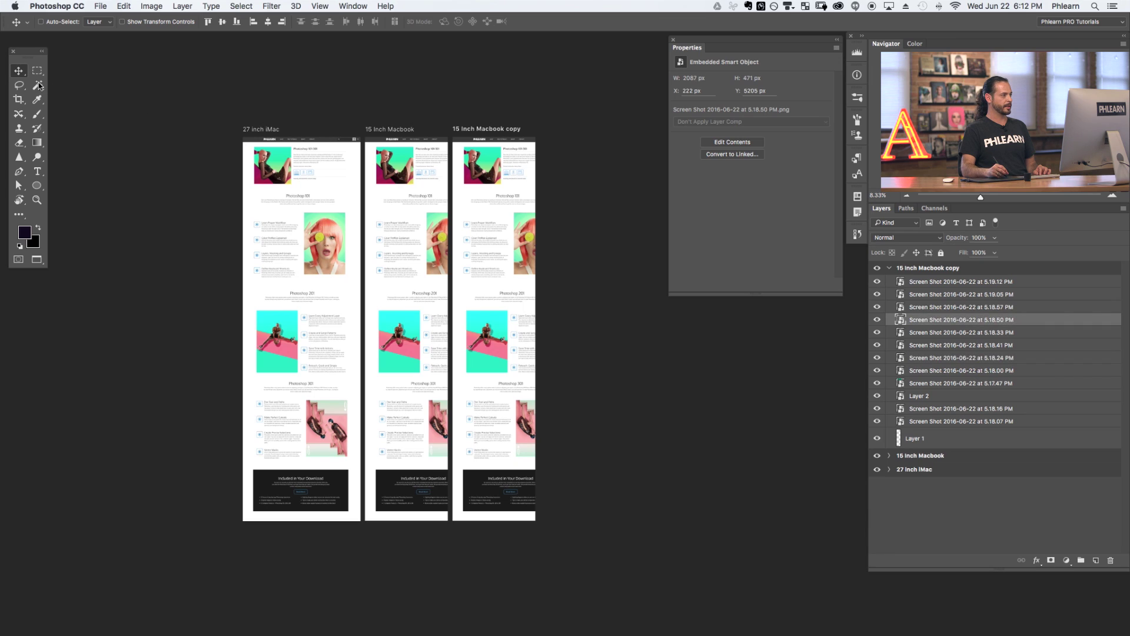
# - Set the 15 Inch Macbook copy artboard to the iPhone 6 (750, 1334) preset and extend its height to about 8305 px
pyautogui.click(922, 269)
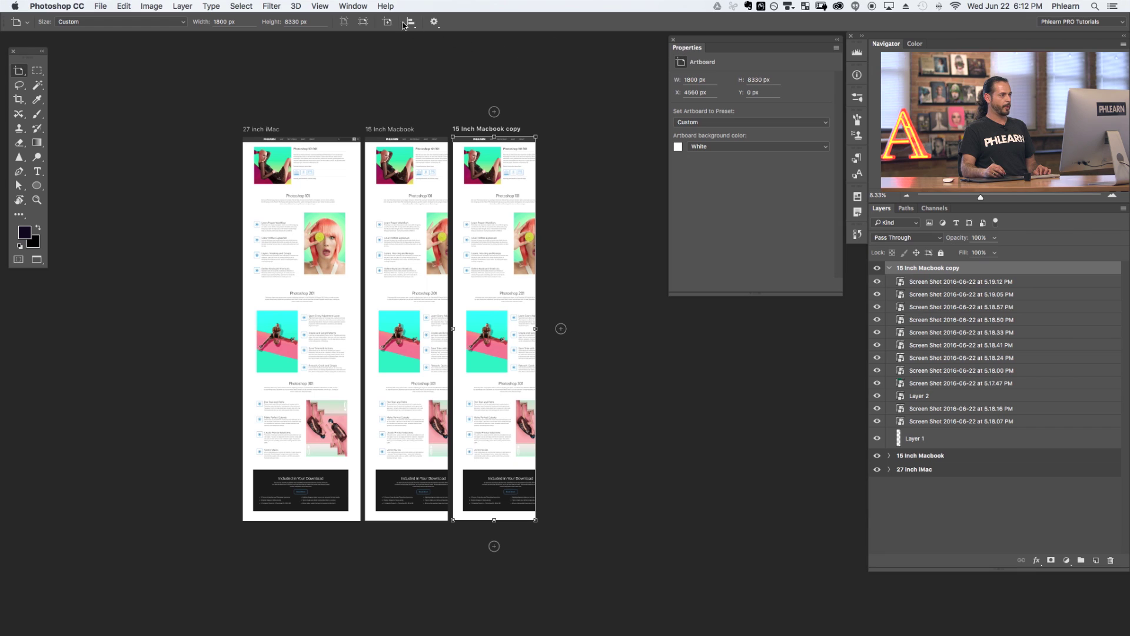
pyautogui.click(354, 6)
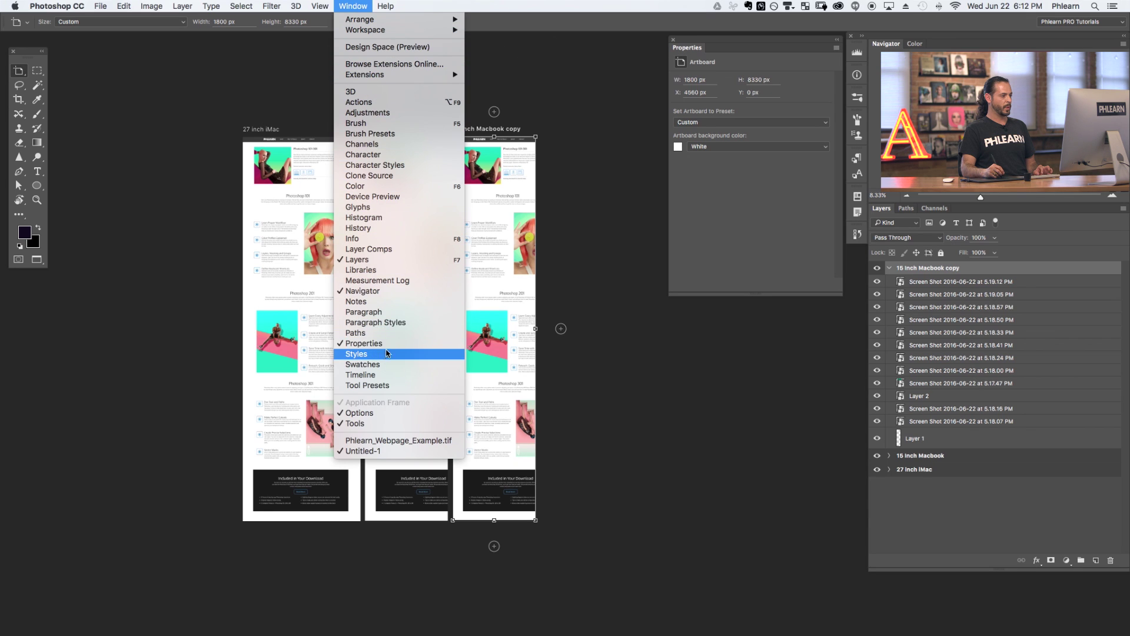
pyautogui.click(736, 207)
pyautogui.click(717, 121)
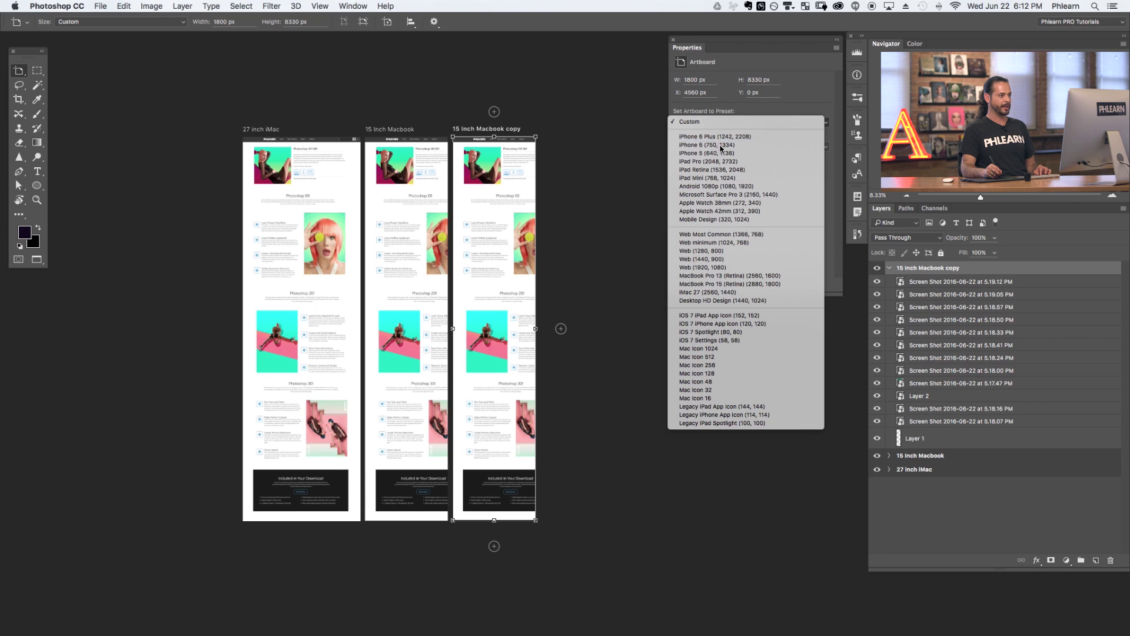
pyautogui.click(717, 145)
pyautogui.moveTo(636, 269); pyautogui.dragTo(501, 273)
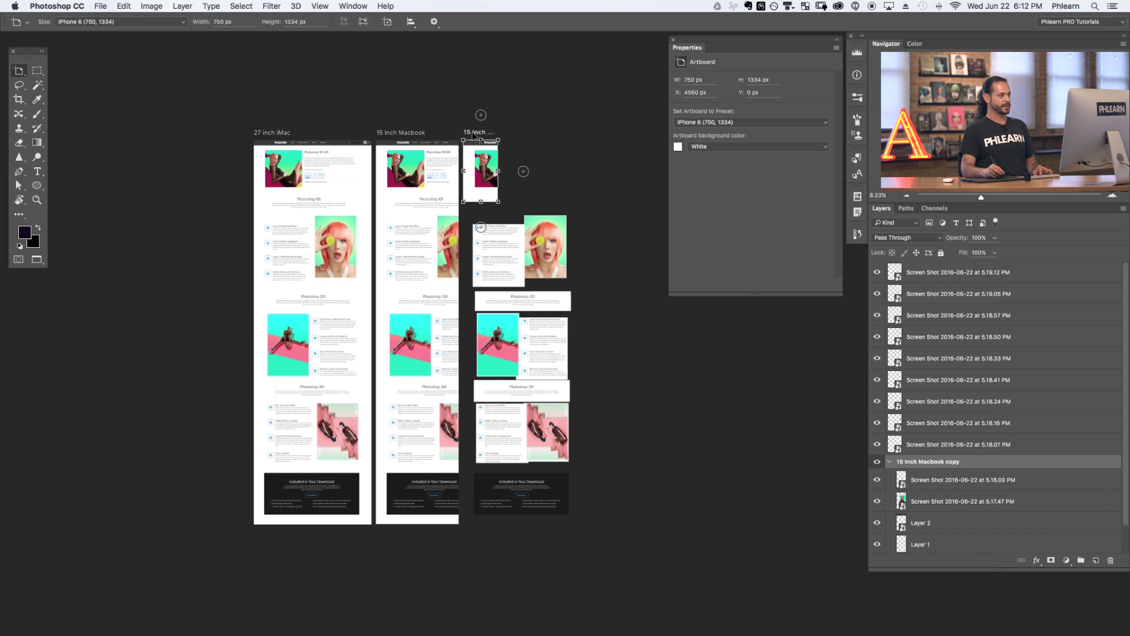
pyautogui.moveTo(482, 202); pyautogui.dragTo(490, 522)
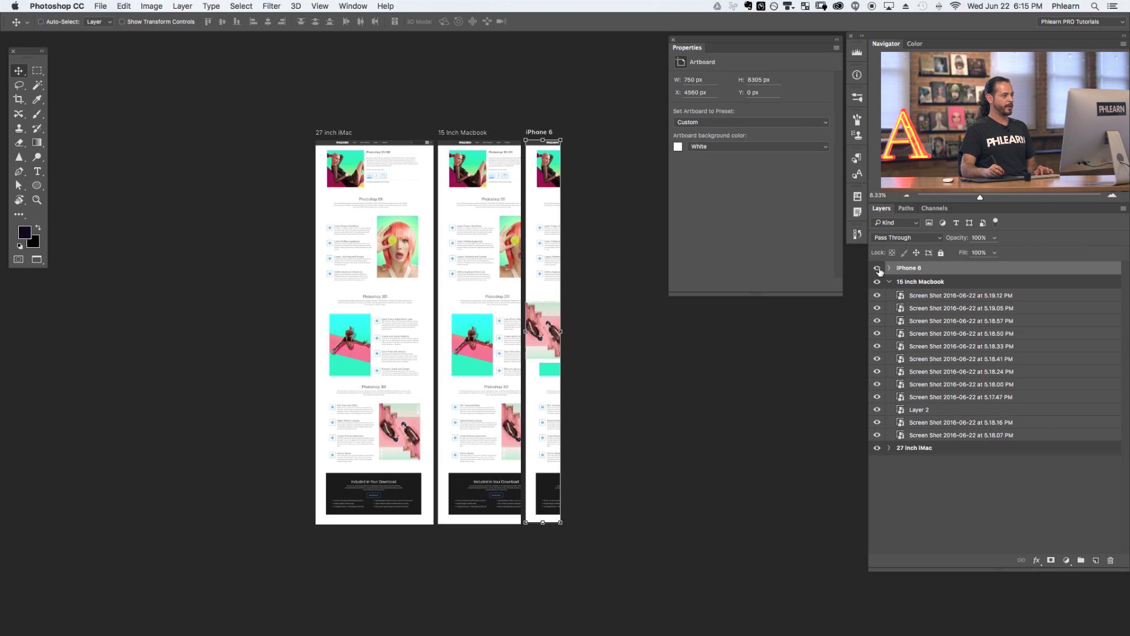
# - Hide the iPhone 6 artboard and shift all layers of the 15 Inch Macbook artboard left by about 189 px
pyautogui.click(877, 268)
pyautogui.click(930, 297)
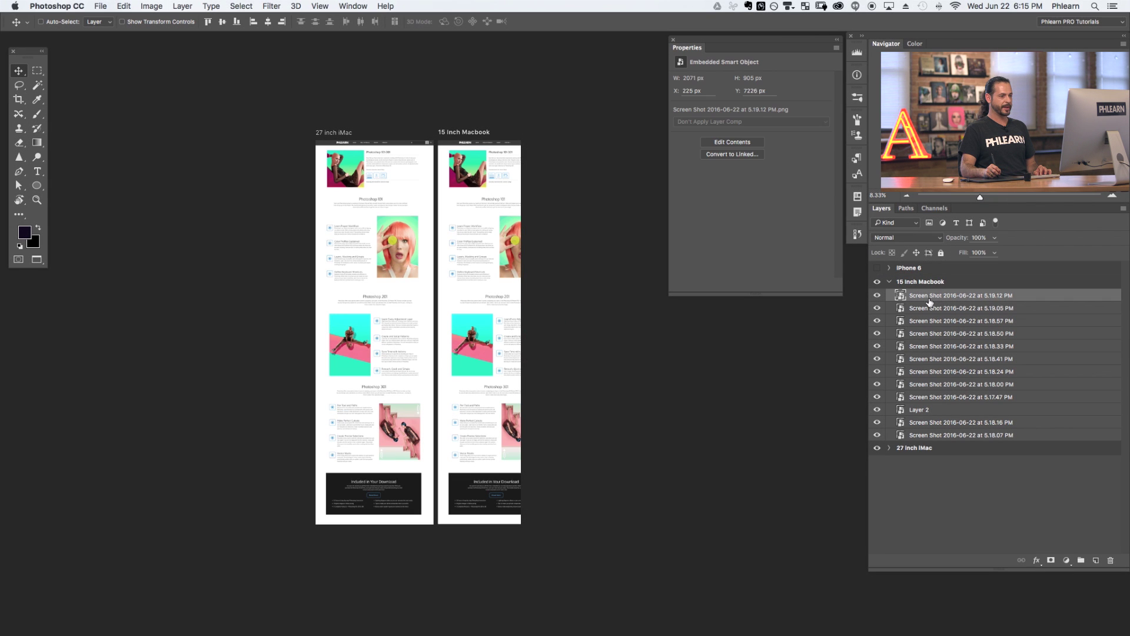
pyautogui.hotkey('ctrl', '+')
pyautogui.hotkey('ctrl', '+')
pyautogui.hotkey('ctrl', '+')
pyautogui.hotkey('ctrl', '+')
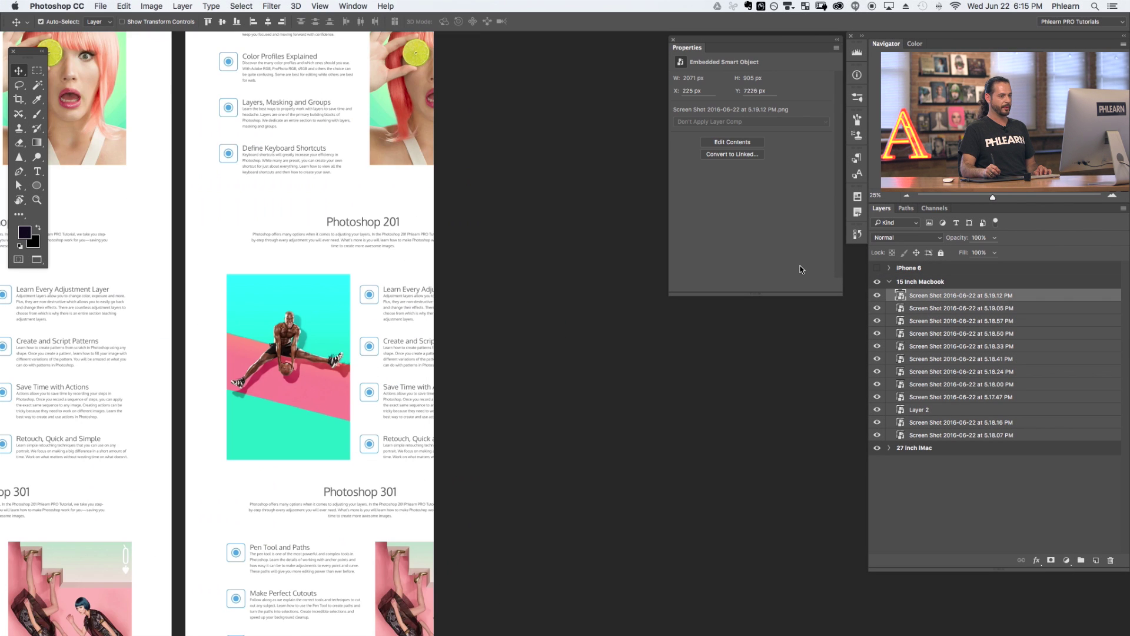
pyautogui.moveTo(398, 258); pyautogui.dragTo(407, 278)
pyautogui.scroll(10, 407, 278)
pyautogui.hscroll(-3, 407, 277)
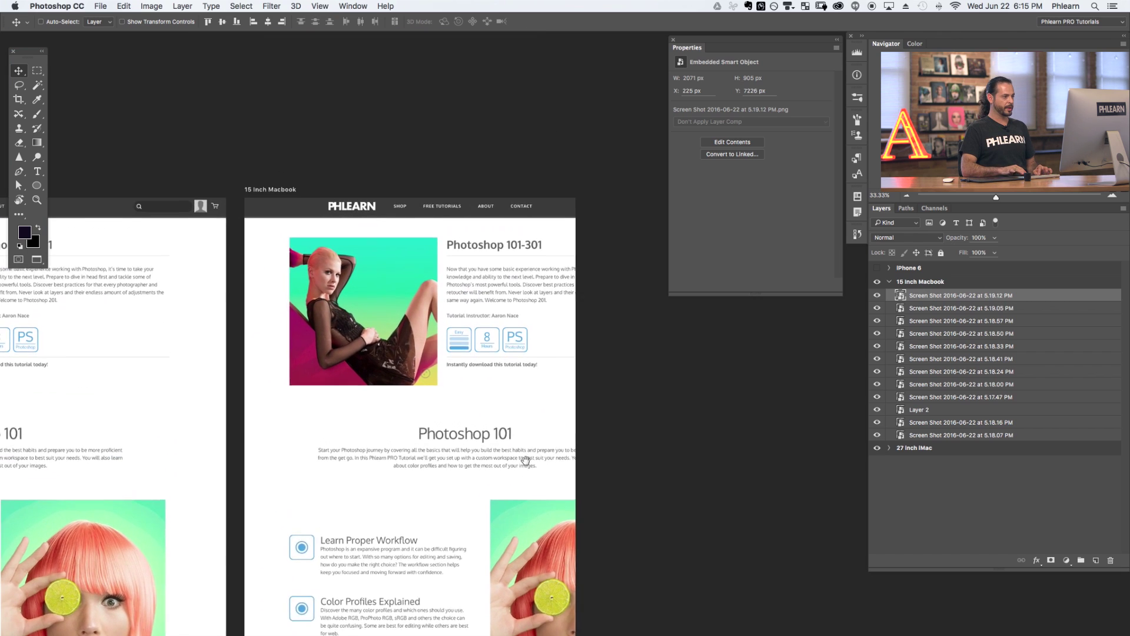
pyautogui.keyDown('shift'); pyautogui.click(946, 436); pyautogui.keyUp('shift')
pyautogui.moveTo(495, 432); pyautogui.dragTo(470, 419)
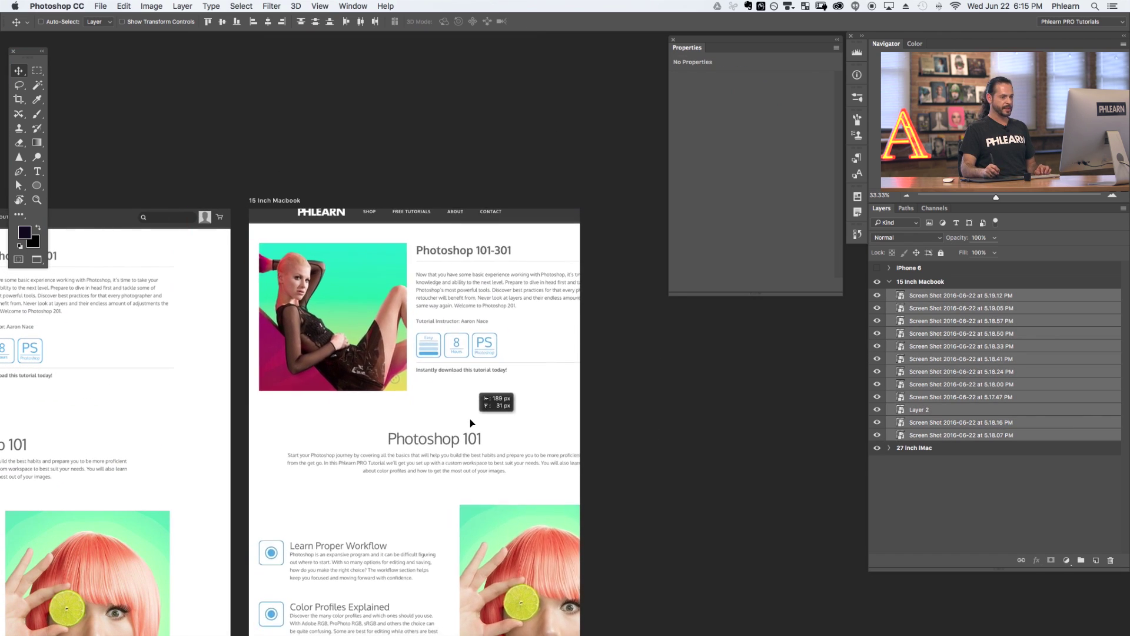
pyautogui.scroll(-3, 715, 375)
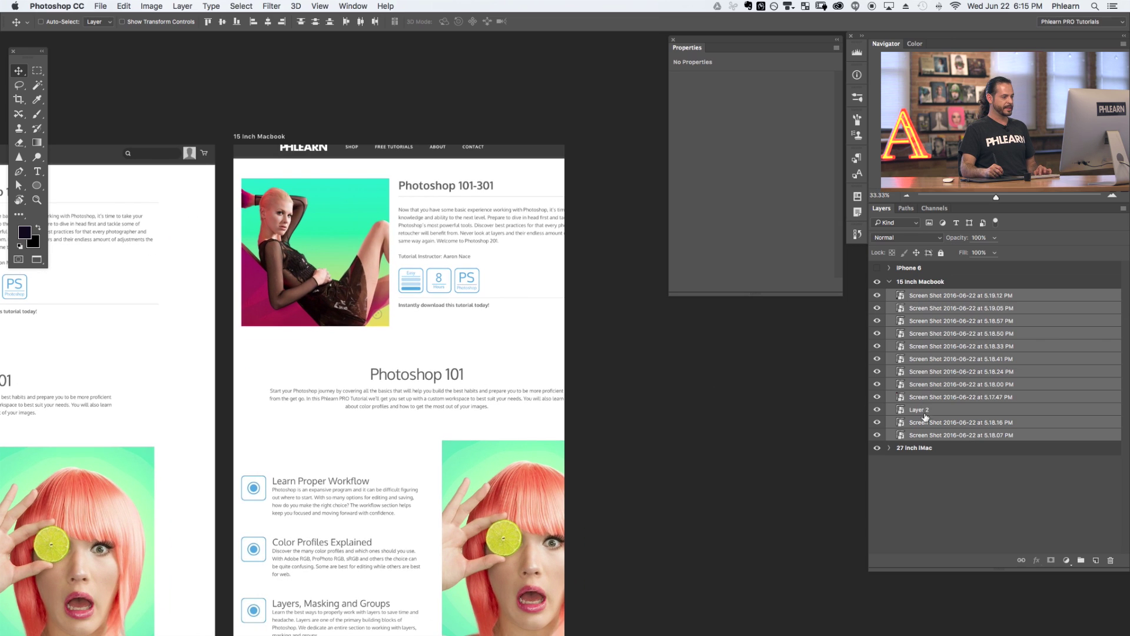
# - Scale all 15 Inch Macbook layers down proportionally to fit the artboard width, with the navigation bar about 2360 px wide at the top edge
pyautogui.press('super+t')
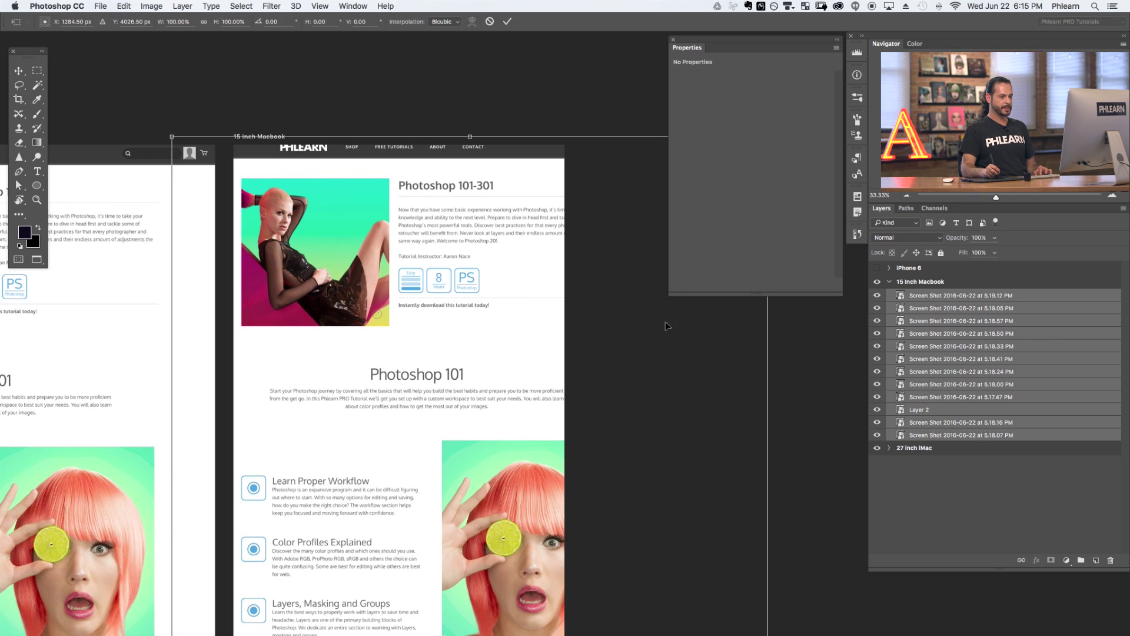
pyautogui.moveTo(174, 135); pyautogui.dragTo(340, 318)
pyautogui.press('Return')
pyautogui.moveTo(512, 469); pyautogui.dragTo(460, 276)
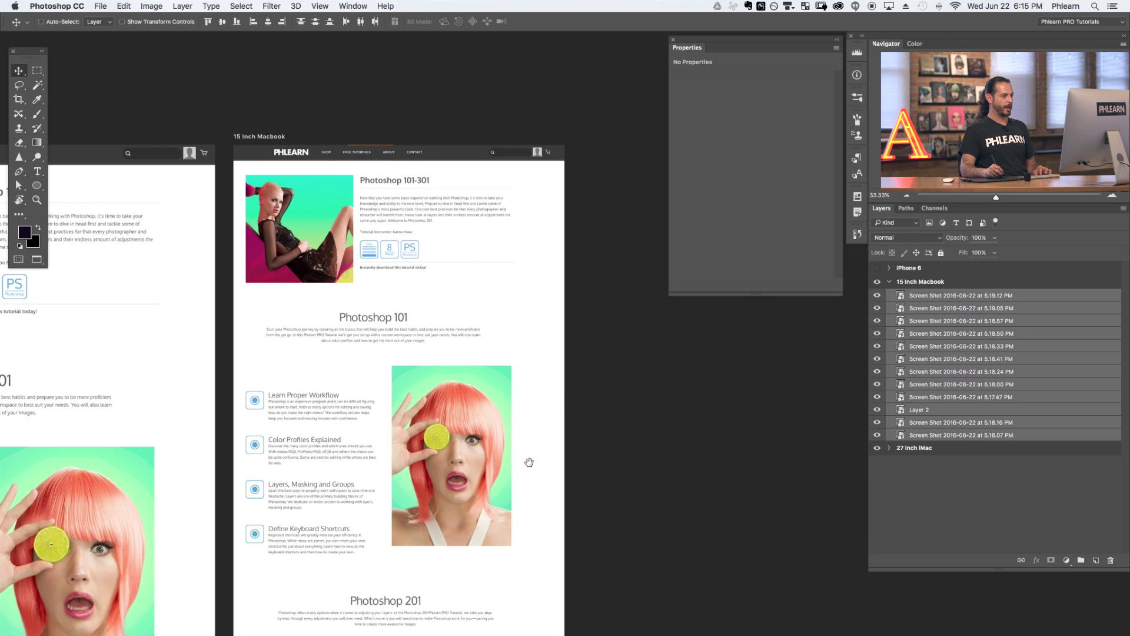
pyautogui.moveTo(529, 462); pyautogui.dragTo(517, 391)
pyautogui.press('Up')
# - Identify the navigation bar layer by toggling visibility and move Layer 2 to the top of the 15 Inch Macbook layer stack
pyautogui.click(877, 296)
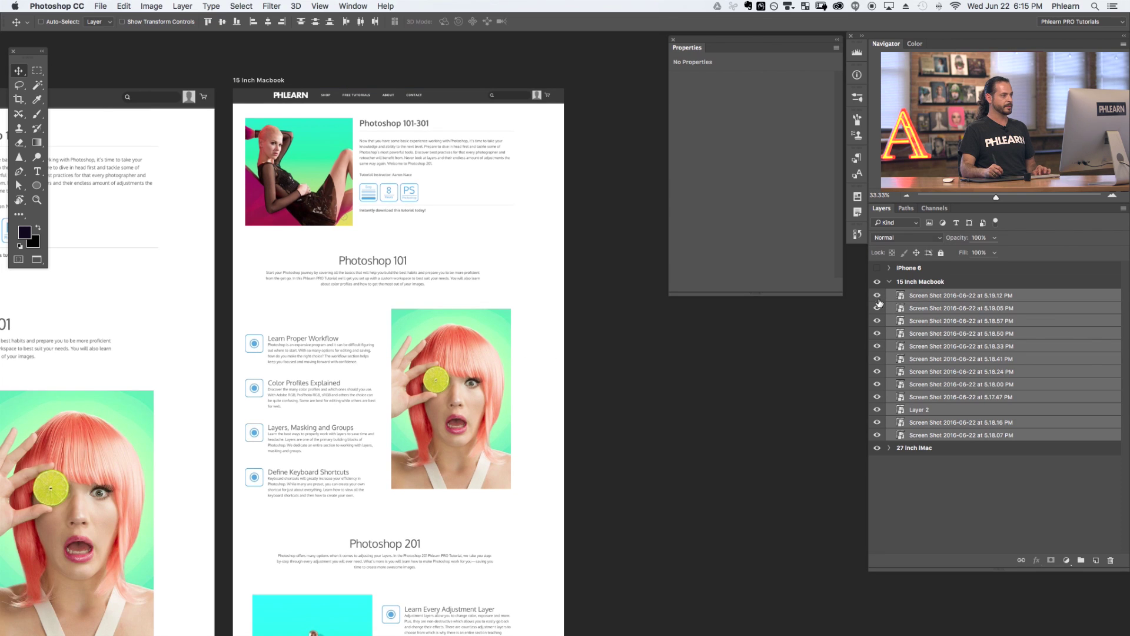
pyautogui.click(878, 410)
pyautogui.click(878, 409)
pyautogui.click(932, 411)
pyautogui.moveTo(933, 410); pyautogui.dragTo(957, 293)
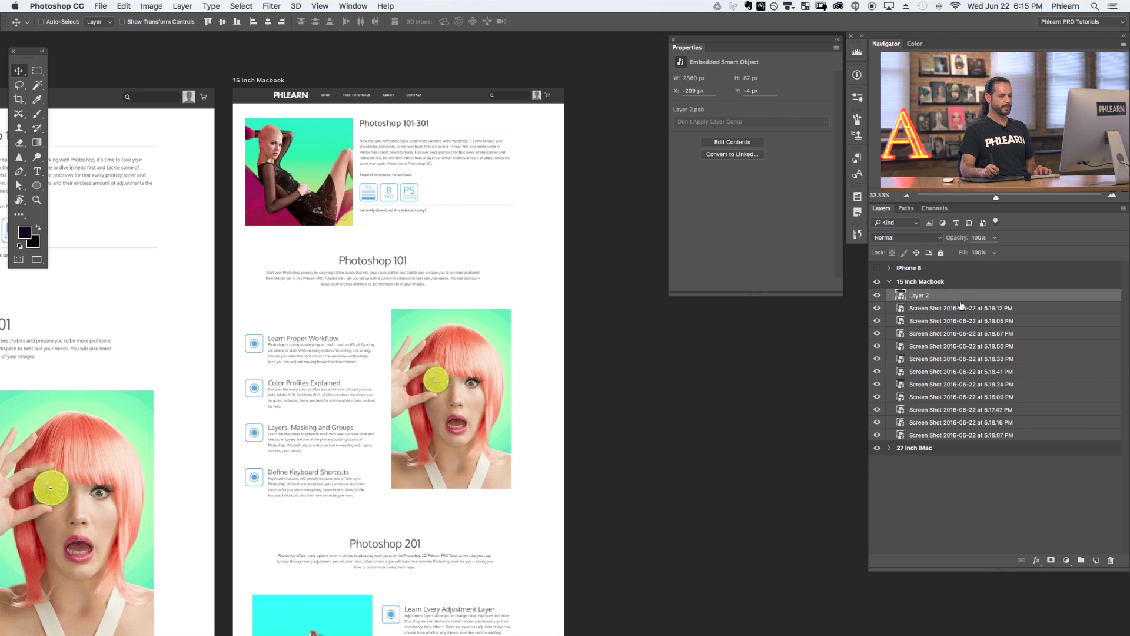
# - Enlarge all 15 Inch Macbook layers below the navigation bar slightly and center them horizontally on the artboard
pyautogui.click(959, 308)
pyautogui.keyDown('shift'); pyautogui.click(964, 435); pyautogui.keyUp('shift')
pyautogui.press('super+minus')
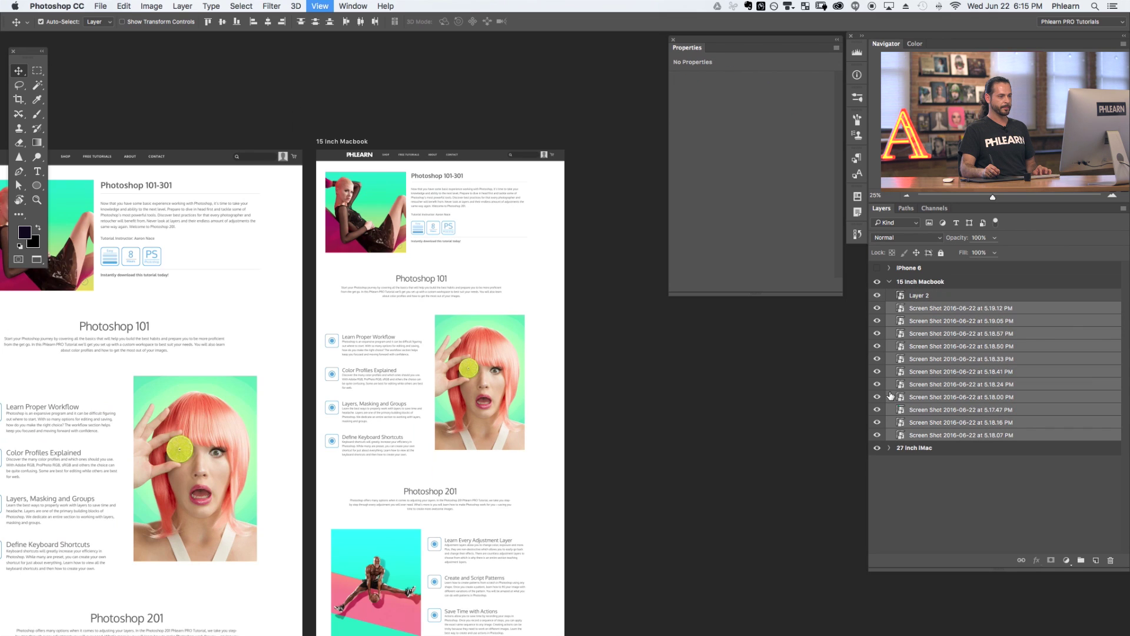
pyautogui.moveTo(620, 476); pyautogui.dragTo(561, 438)
pyautogui.press('super+t')
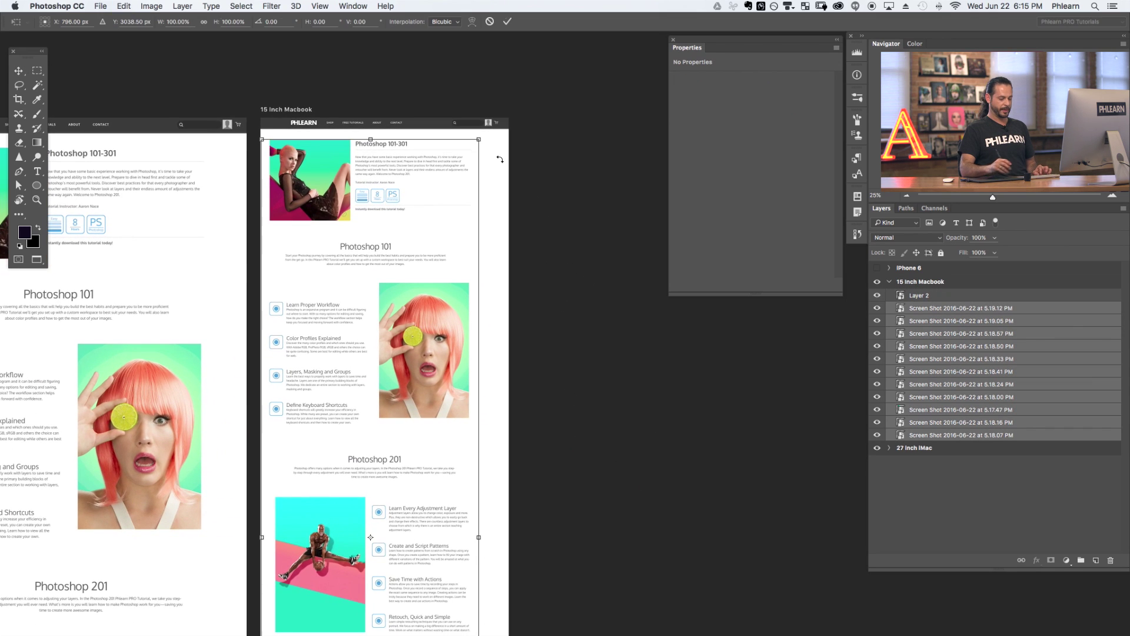
pyautogui.moveTo(486, 132); pyautogui.dragTo(495, 110)
pyautogui.press('Return')
pyautogui.moveTo(447, 331); pyautogui.dragTo(454, 361)
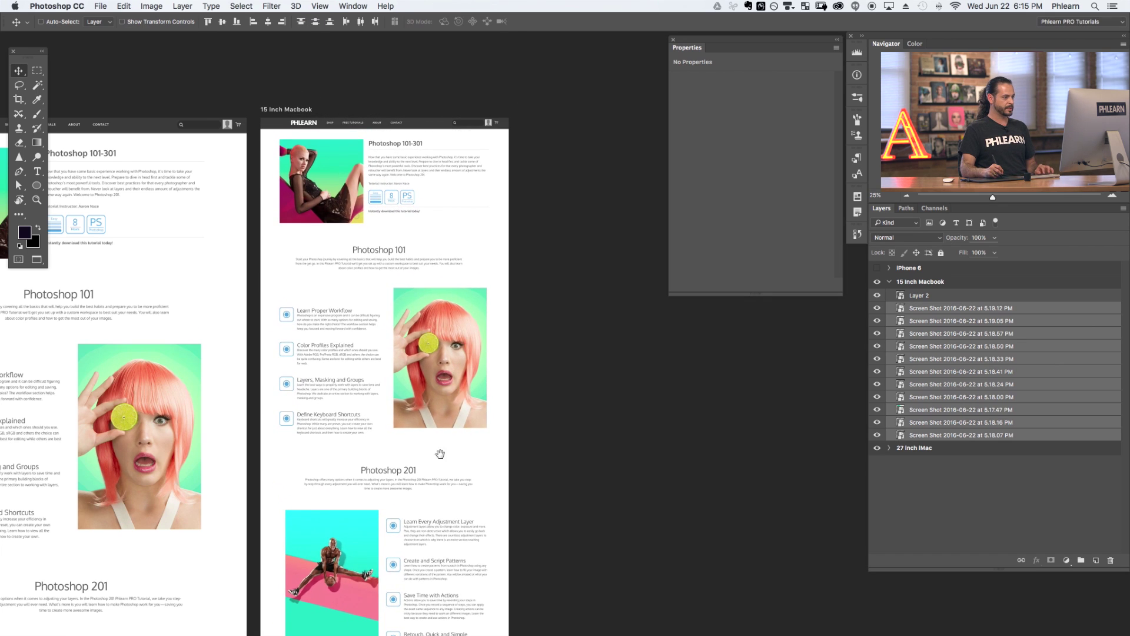
# - Shorten the 15 Inch Macbook artboard to about 6223 px high so it ends just below the black download section
pyautogui.scroll(-10, 449, 454)
pyautogui.scroll(-10, 443, 428)
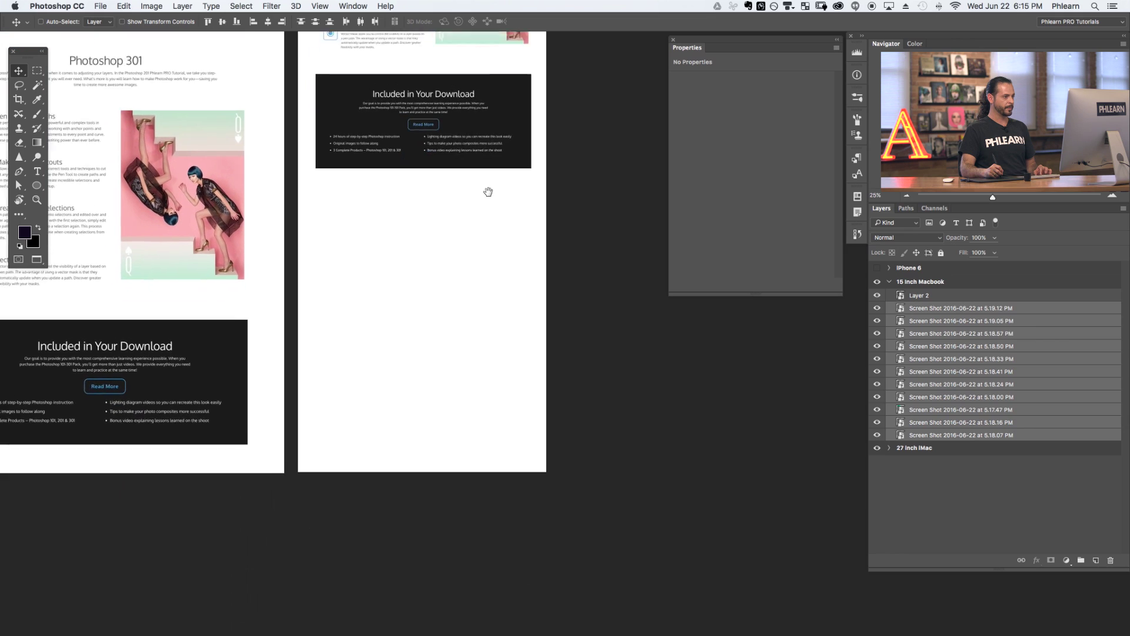
pyautogui.click(19, 74)
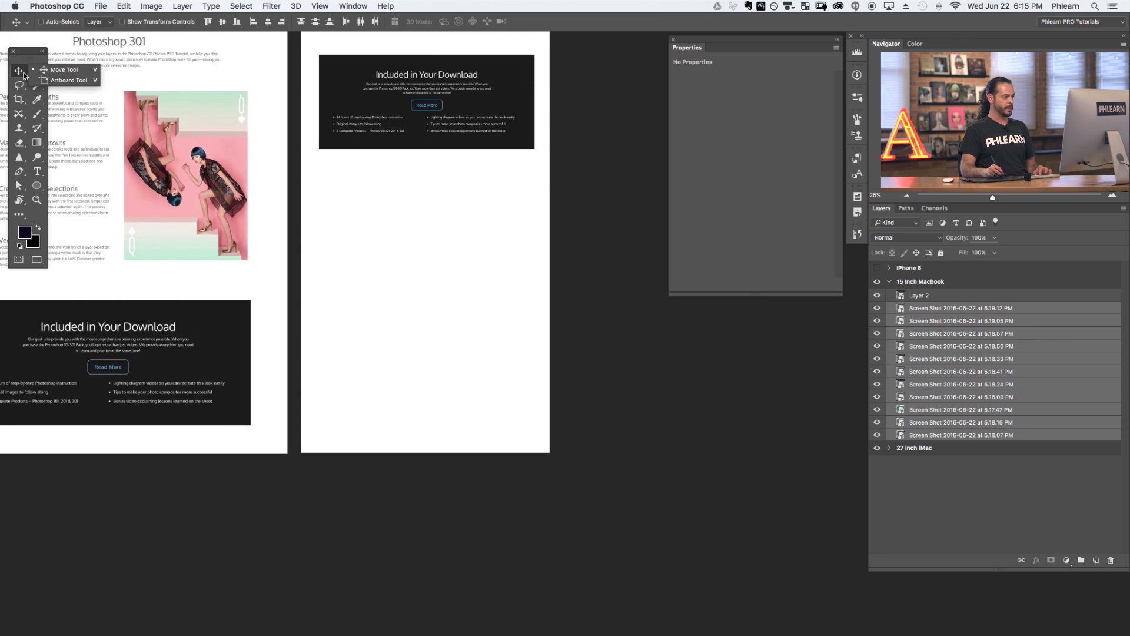
pyautogui.click(54, 83)
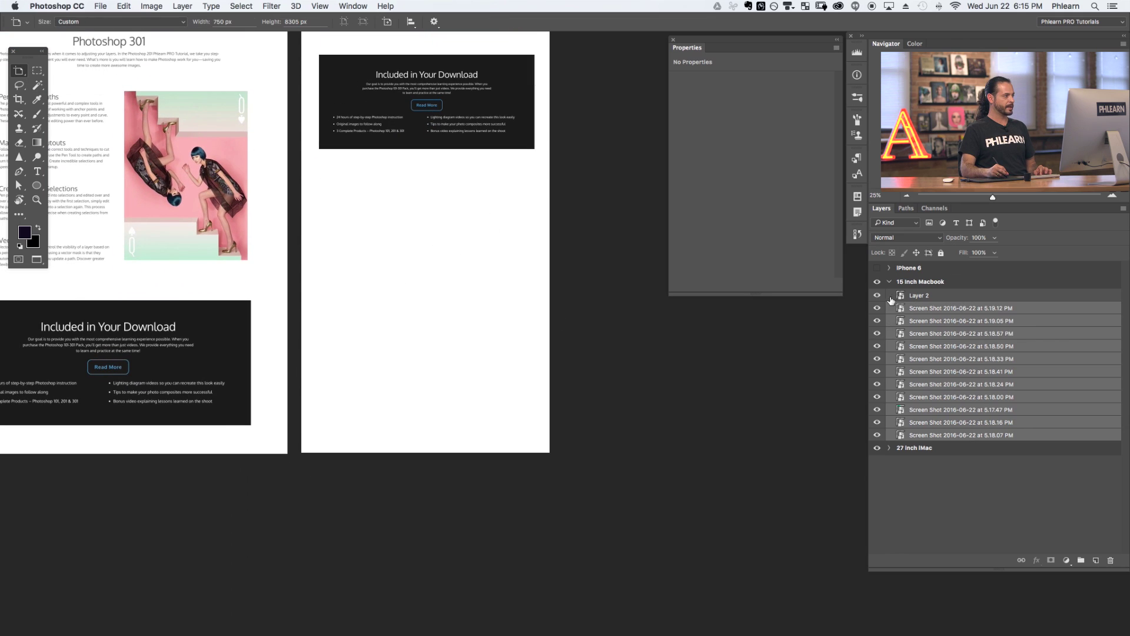
pyautogui.click(928, 282)
pyautogui.moveTo(427, 451); pyautogui.dragTo(447, 161)
pyautogui.press('super+minus')
pyautogui.press('super+minus')
pyautogui.press('super+minus')
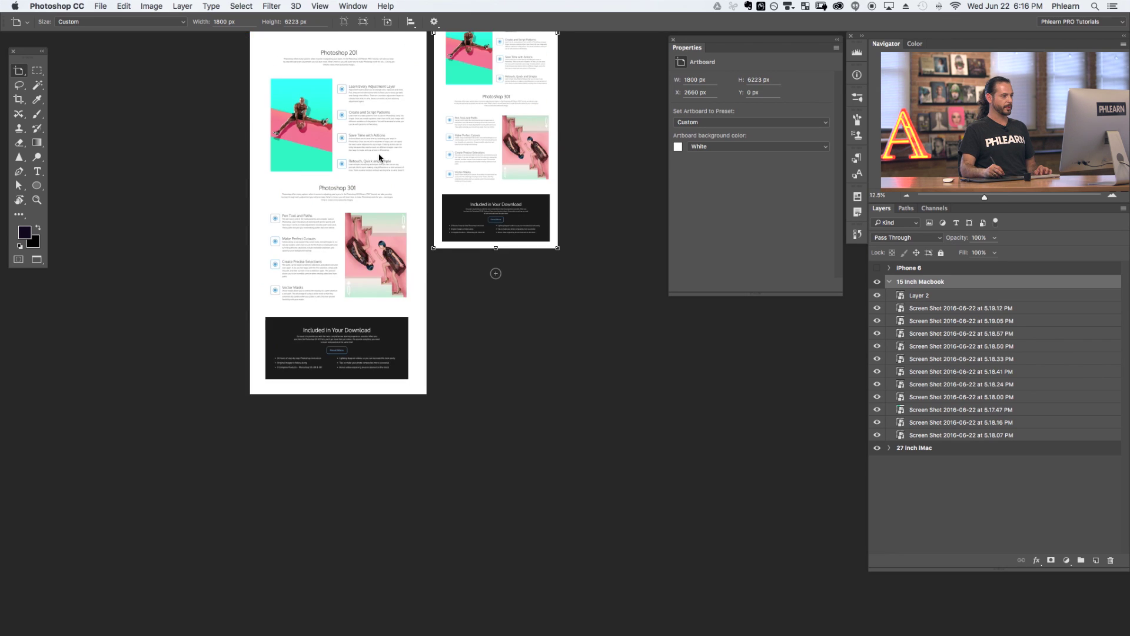
pyautogui.moveTo(521, 199); pyautogui.dragTo(478, 390)
pyautogui.scroll(-2, 478, 390)
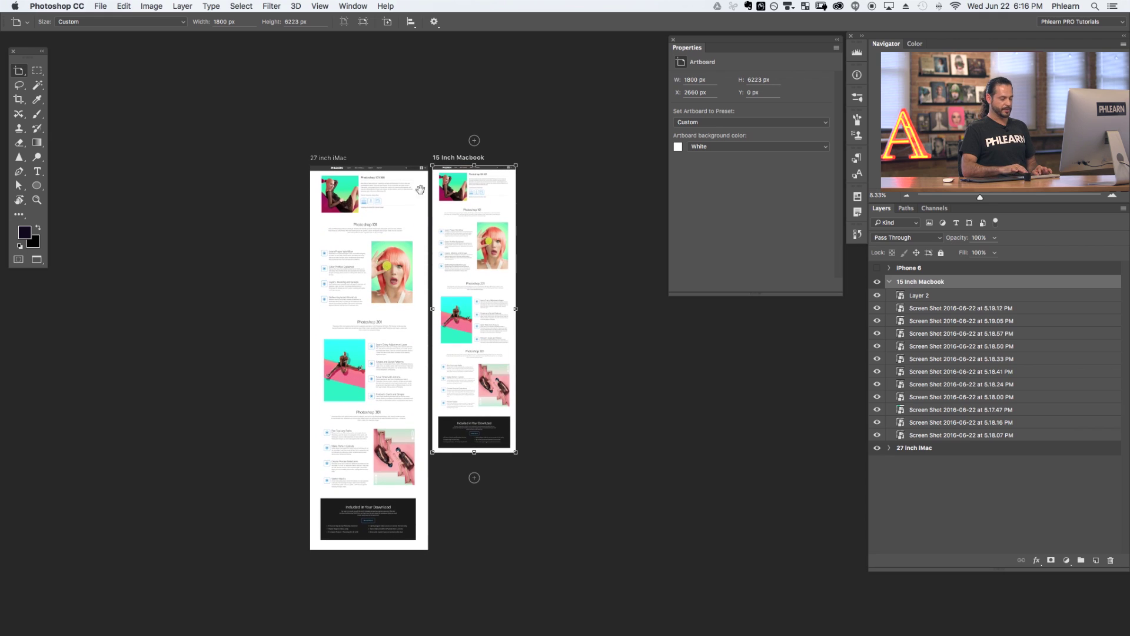
pyautogui.hscroll(3, 521, 300)
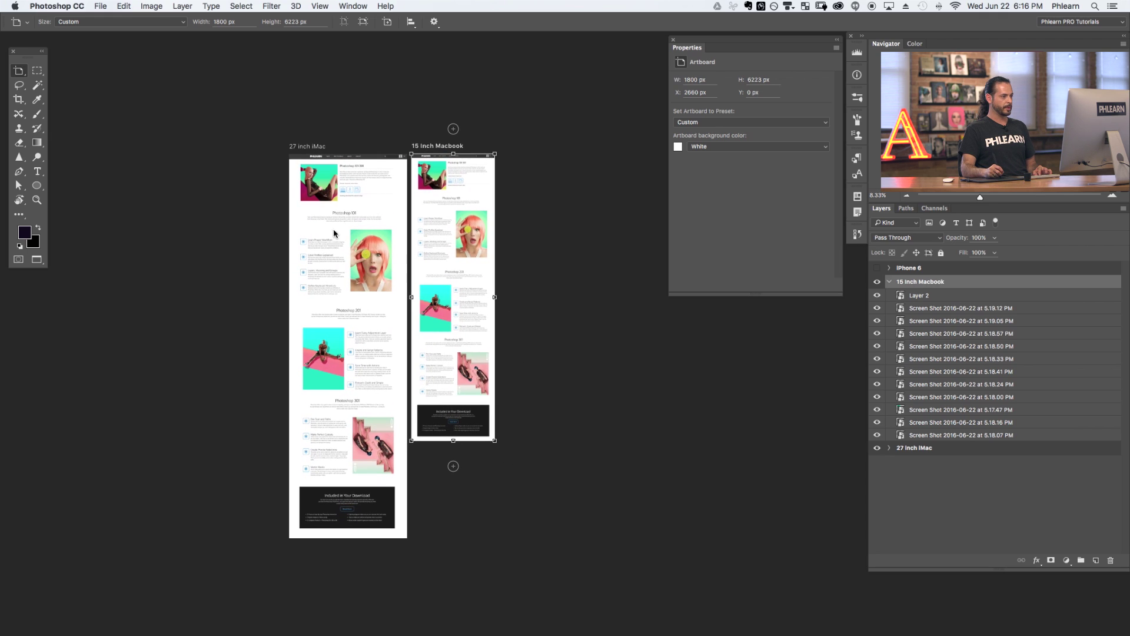
# - Show the iPhone 6 artboard again, expand its layer list and delete its Layer 1
pyautogui.click(876, 268)
pyautogui.click(906, 269)
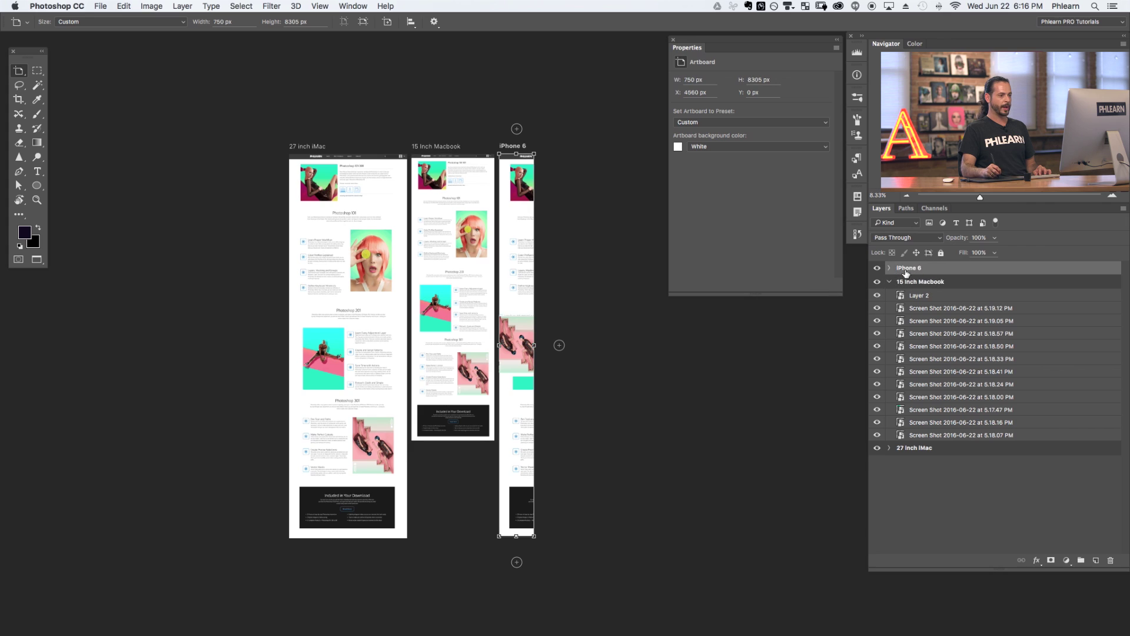
pyautogui.click(889, 268)
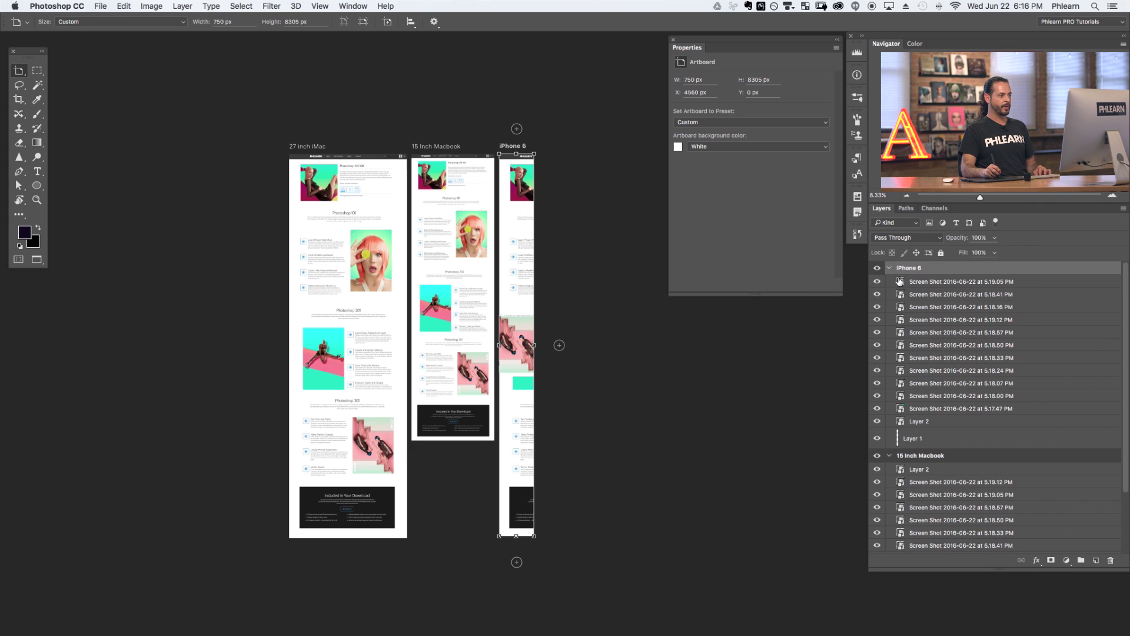
pyautogui.click(954, 282)
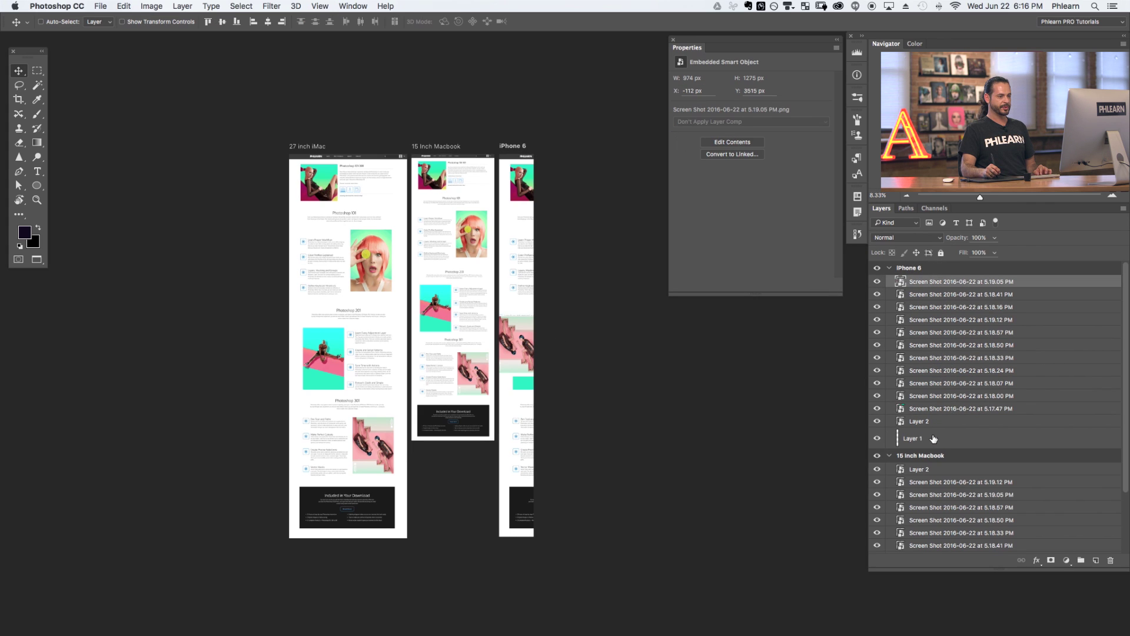
pyautogui.click(933, 438)
pyautogui.press('Delete')
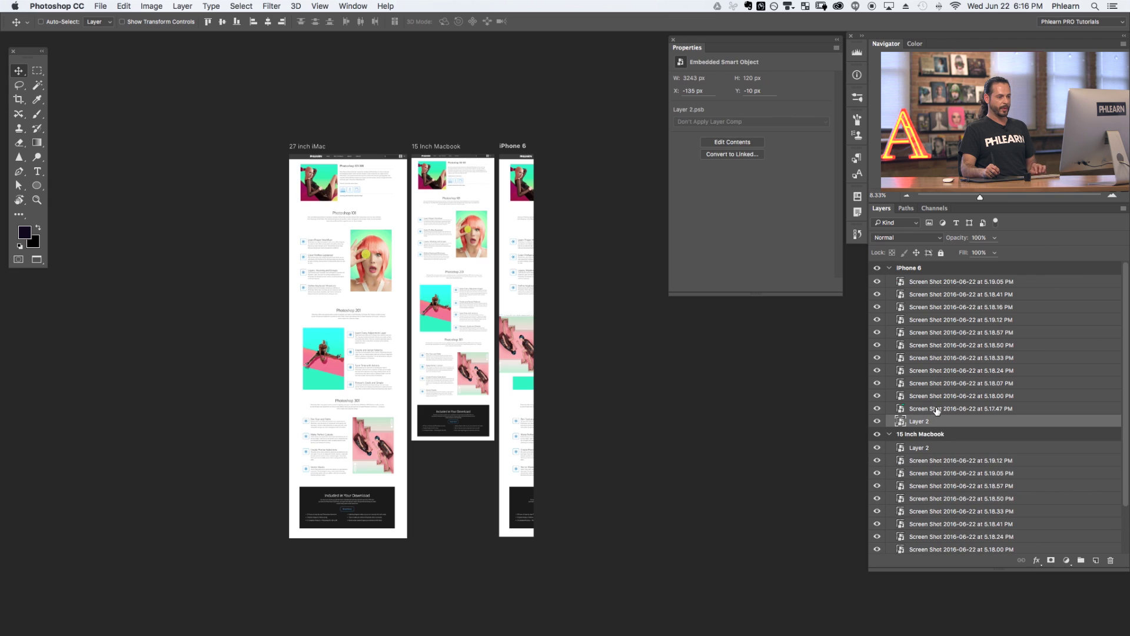
# - Scale all layers of the iPhone 6 artboard down proportionally, making the navigation bar about 2353 px wide
pyautogui.keyDown('shift'); pyautogui.click(958, 286); pyautogui.keyUp('shift')
pyautogui.hscroll(5, 618, 341)
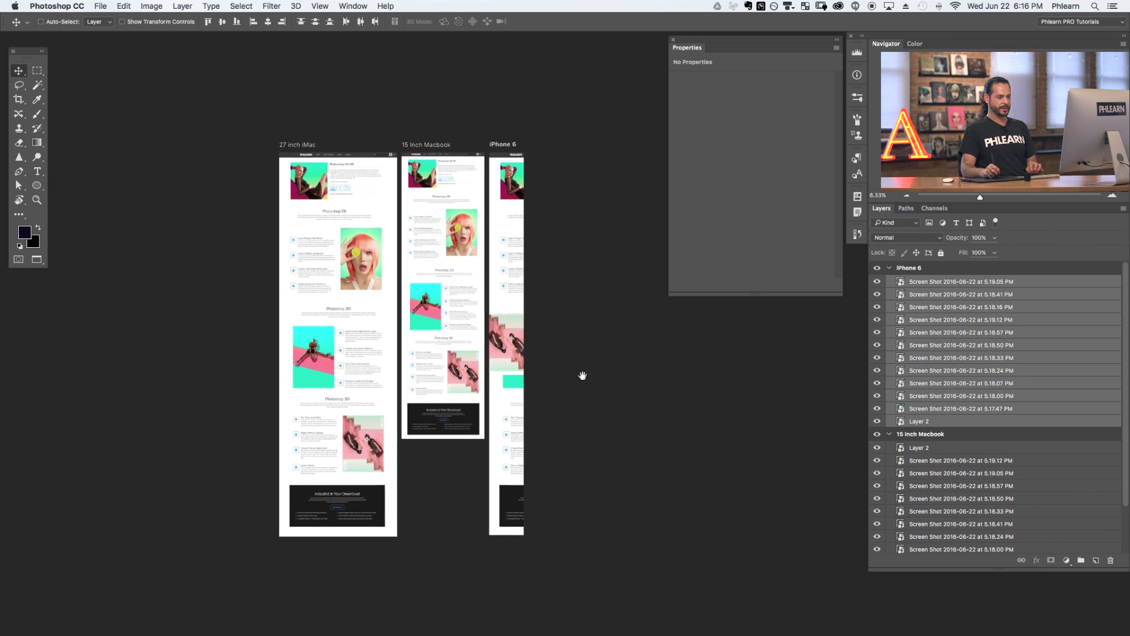
pyautogui.hotkey('ctrl', 't')
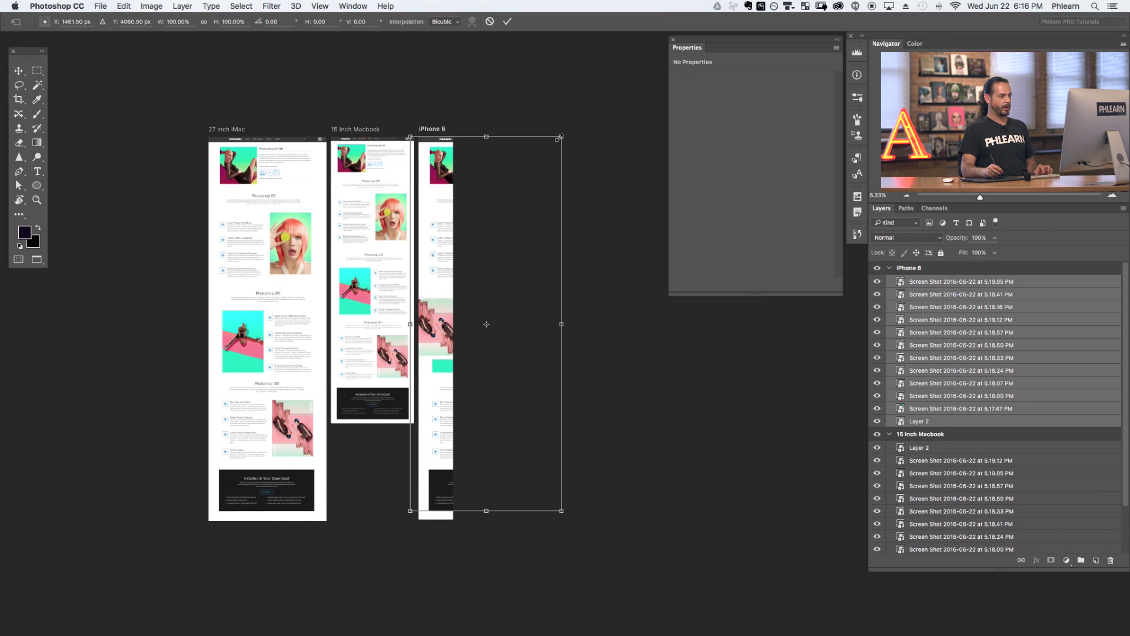
pyautogui.moveTo(560, 139); pyautogui.dragTo(506, 251)
pyautogui.press('Return')
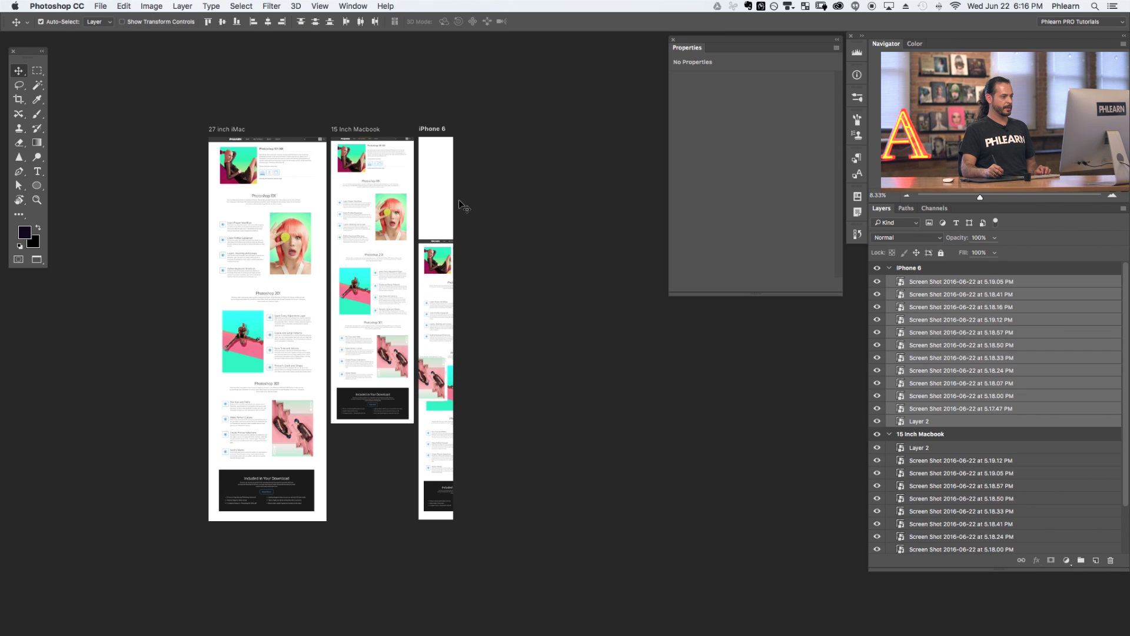
# - Move the navigation bar, Layer 2, up near the top edge of the iPhone 6 artboard
pyautogui.press('super+equal')
pyautogui.press('super+equal')
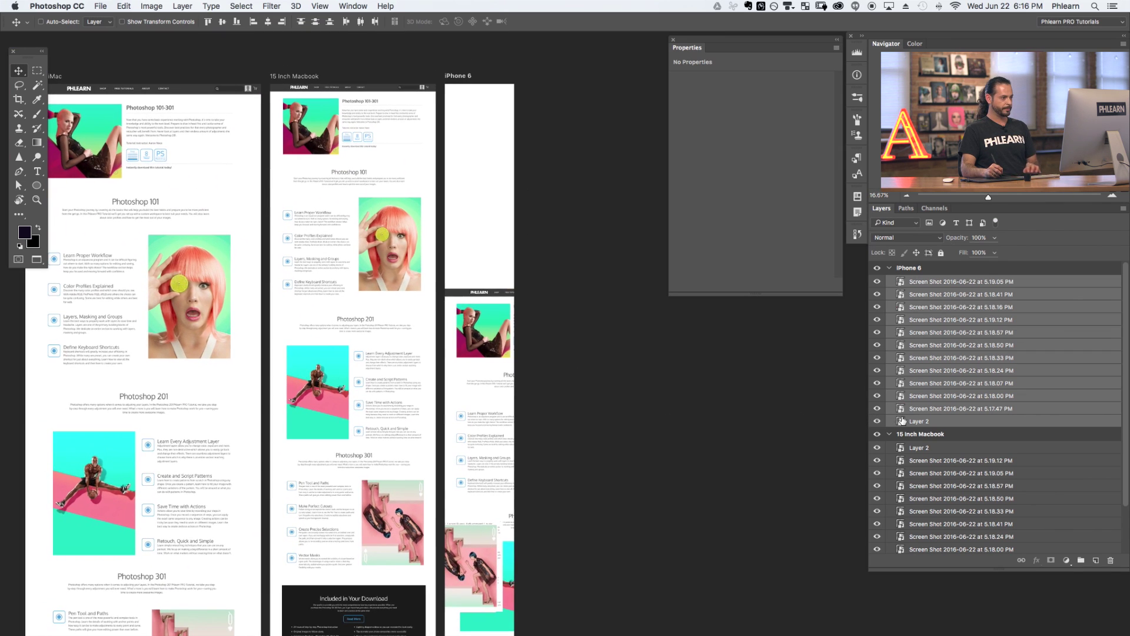
pyautogui.click(921, 422)
pyautogui.moveTo(647, 504); pyautogui.dragTo(656, 272)
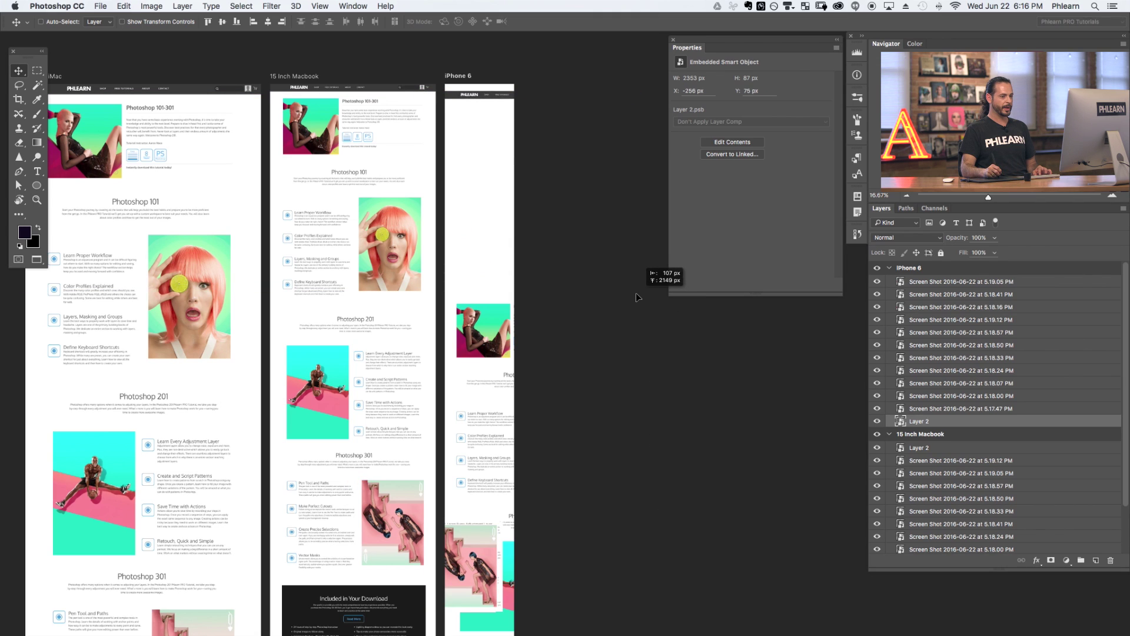
pyautogui.press('super+equal')
pyautogui.press('super+equal')
pyautogui.press('super+equal')
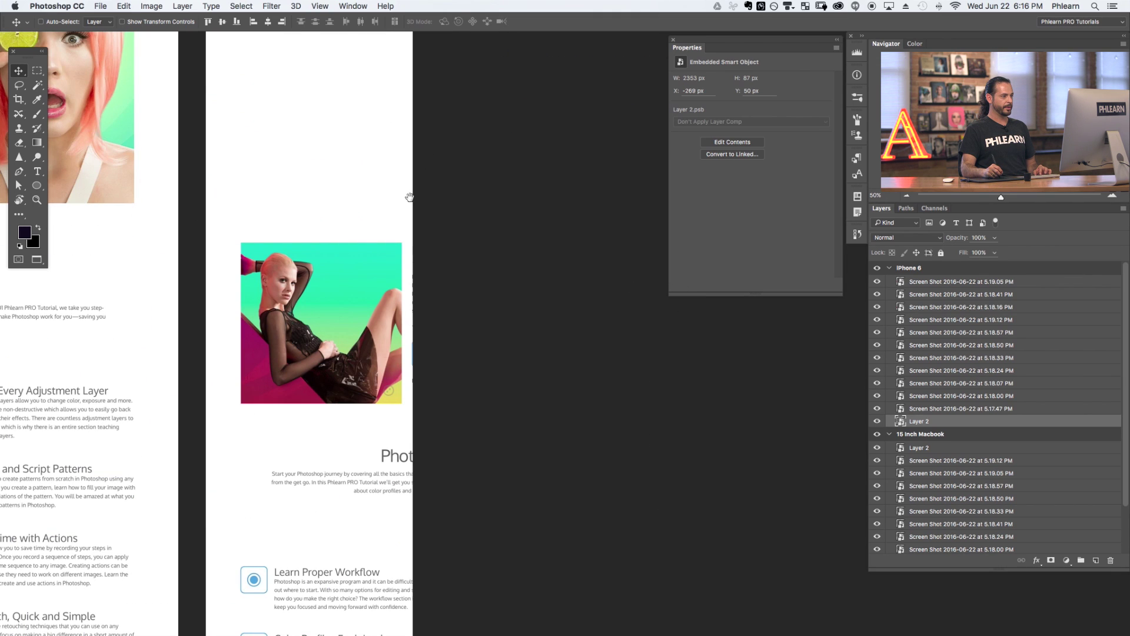
pyautogui.scroll(10, 444, 290)
pyautogui.hscroll(-2, 444, 291)
pyautogui.moveTo(468, 422); pyautogui.dragTo(468, 417)
pyautogui.moveTo(547, 424)
pyautogui.mouseDown()
pyautogui.moveTo(533, 411)
pyautogui.moveTo(547, 407)
pyautogui.mouseUp()
# - Scale the iPhone 6 navigation bar down proportionally to about 1677 px wide
pyautogui.press('super+t')
pyautogui.moveTo(224, 215); pyautogui.dragTo(411, 222)
pyautogui.press('Return')
pyautogui.press('super+z')
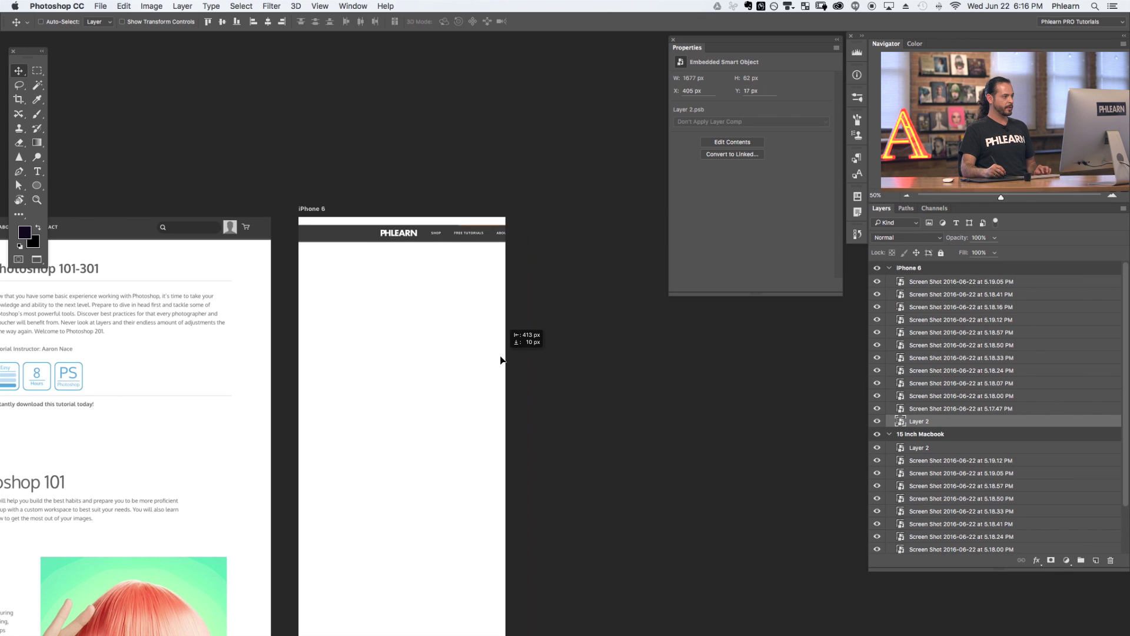
# - Return the iPhone 6 navigation bar to about 2353 px wide and position it at about X -354, Y -4 px
pyautogui.hotkey('shift', 'Left')
pyautogui.hotkey('shift', 'Left')
pyautogui.hotkey('shift', 'Left')
pyautogui.hotkey('shift', 'Left')
pyautogui.hotkey('shift', 'Left')
pyautogui.hotkey('shift', 'Left')
pyautogui.press('Down')
pyautogui.press('Down')
pyautogui.press('Down')
pyautogui.press('Down')
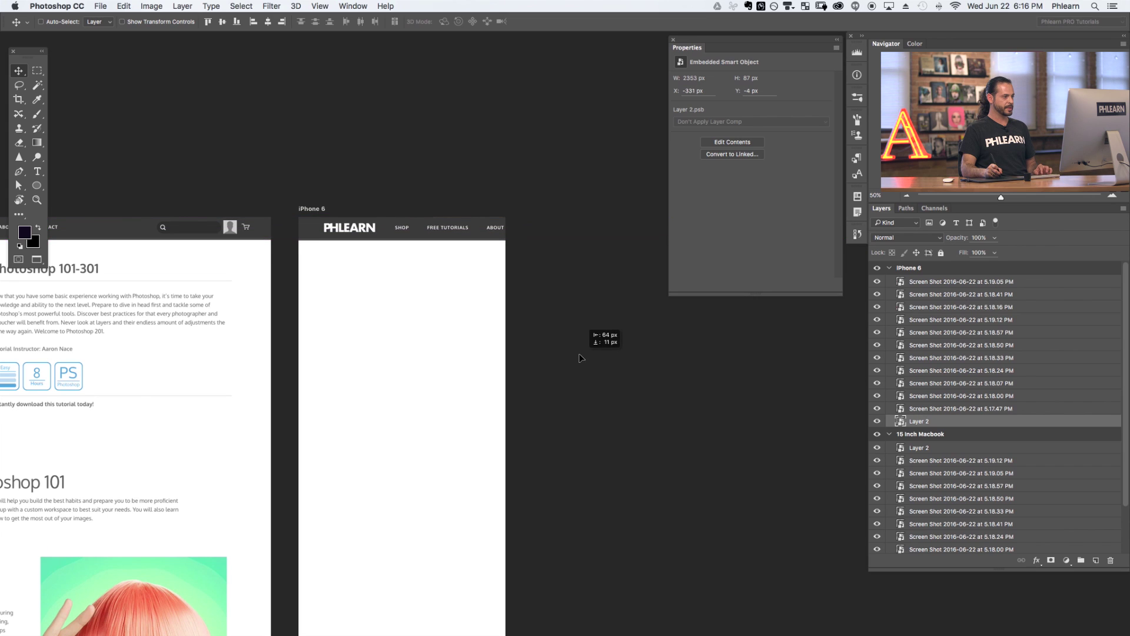
pyautogui.hotkey('shift', 'Left')
pyautogui.hotkey('shift', 'Left')
pyautogui.press('Left')
pyautogui.press('Left')
pyautogui.press('Left')
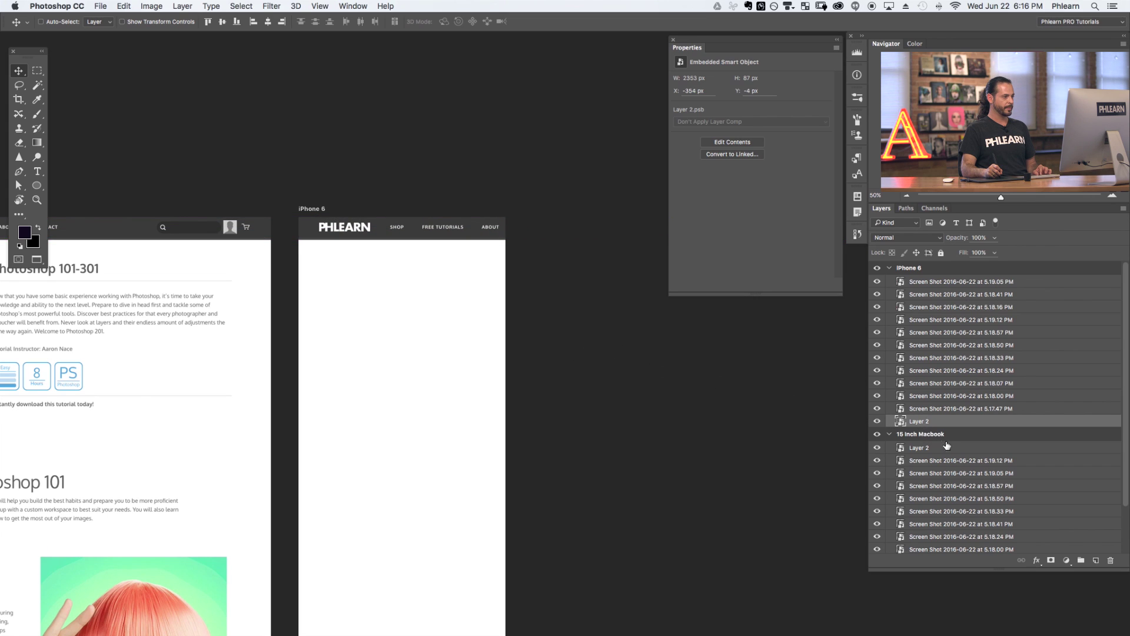
# - Add a new layer above the iPhone 6 navigation bar and make a rectangular selection around the ABOUT link
pyautogui.press('super+alt+shift+n')
pyautogui.press('m')
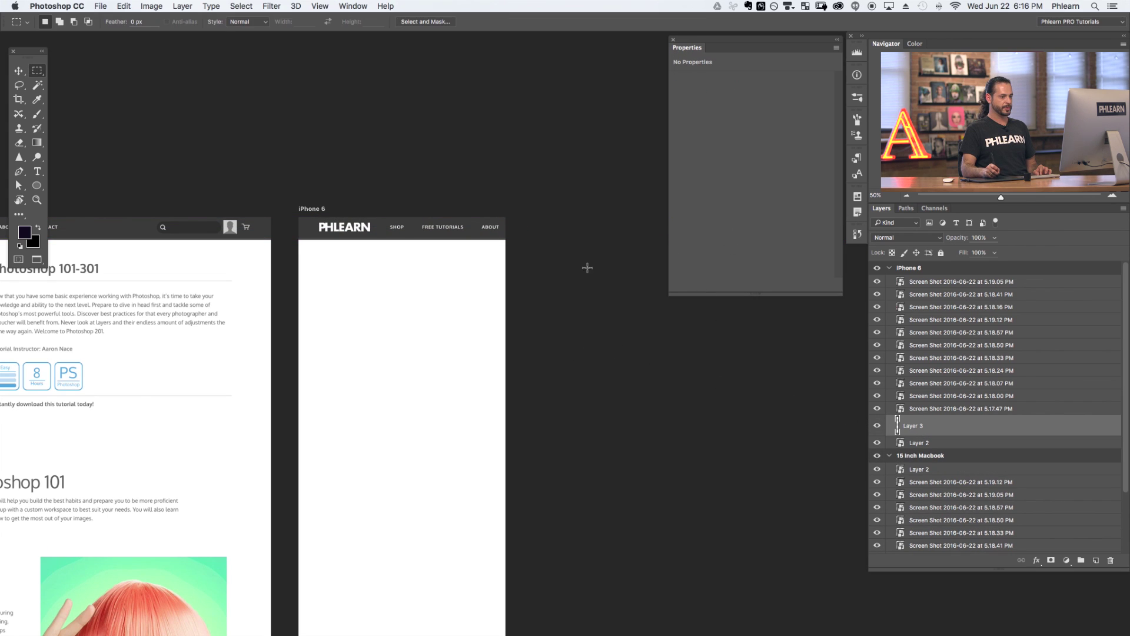
pyautogui.press('super+1')
pyautogui.moveTo(537, 313); pyautogui.dragTo(640, 439)
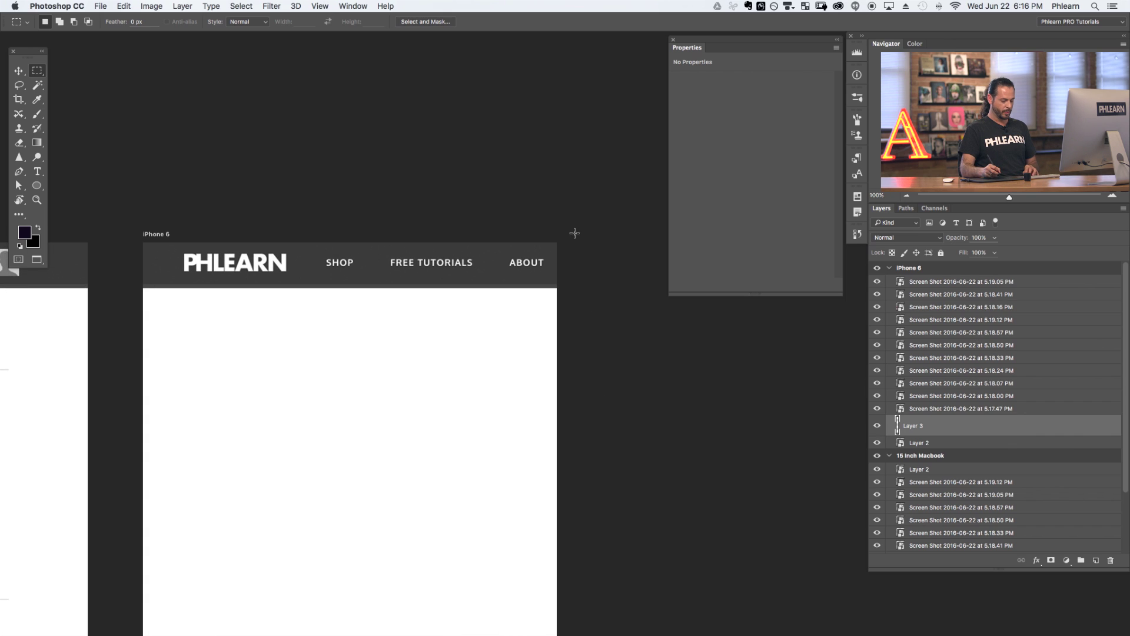
pyautogui.moveTo(499, 252); pyautogui.dragTo(550, 272)
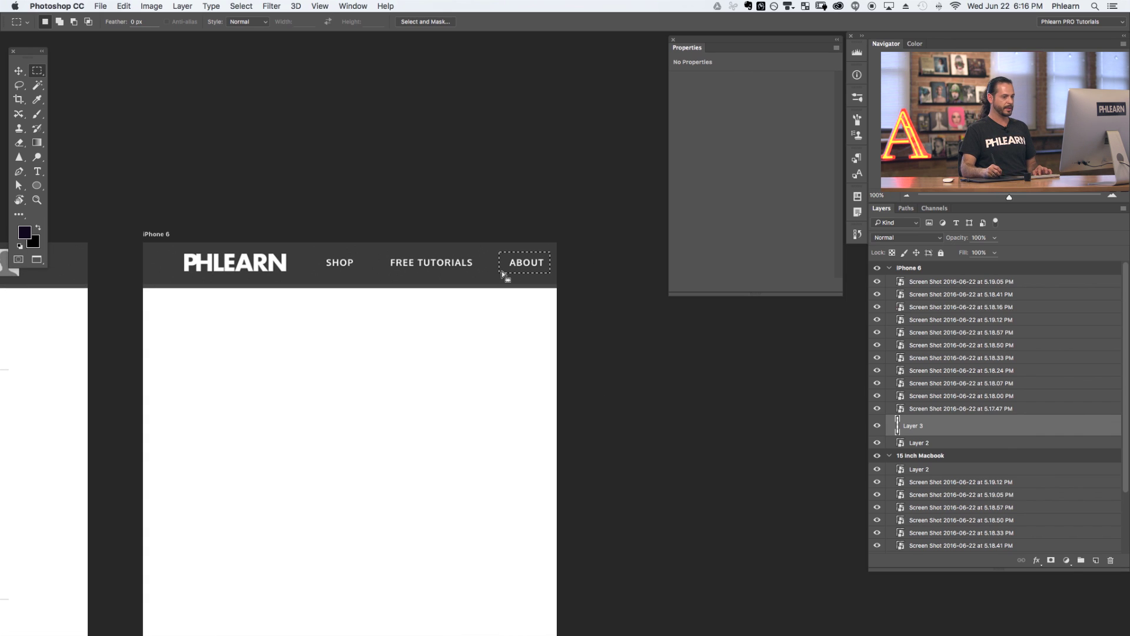
pyautogui.press('d')
pyautogui.press('super+BackSpace')
pyautogui.press('super+z')
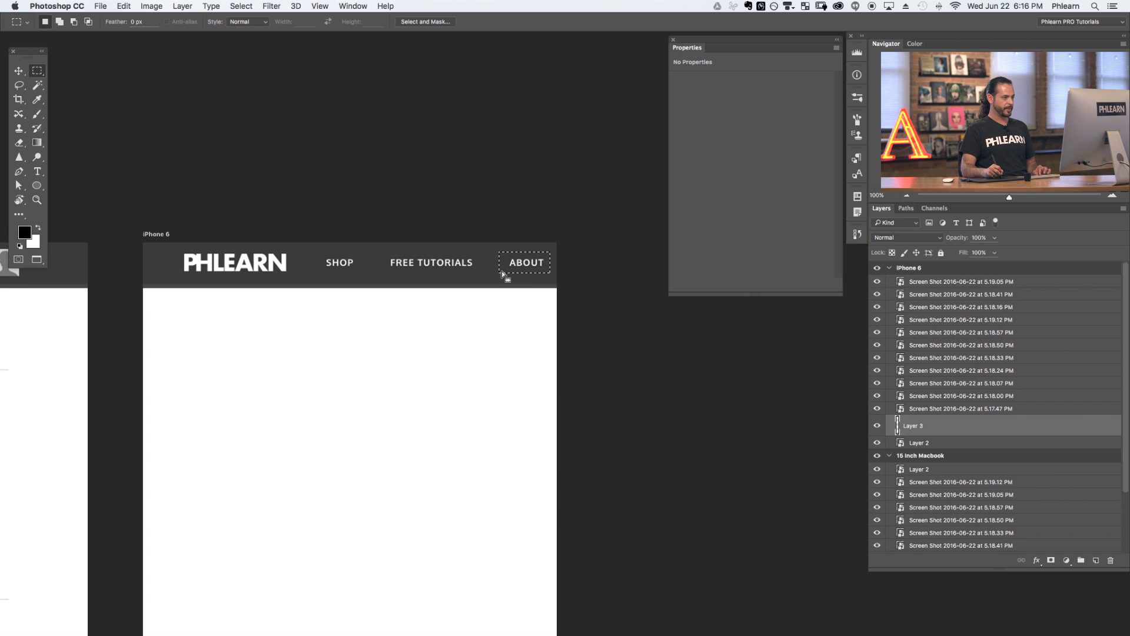
# - Cover the ABOUT link by filling the selection with the dark grey sampled from the navigation bar, and deselect
pyautogui.press('b')
pyautogui.keyDown('alt'); pyautogui.click(491, 261); pyautogui.keyUp('alt')
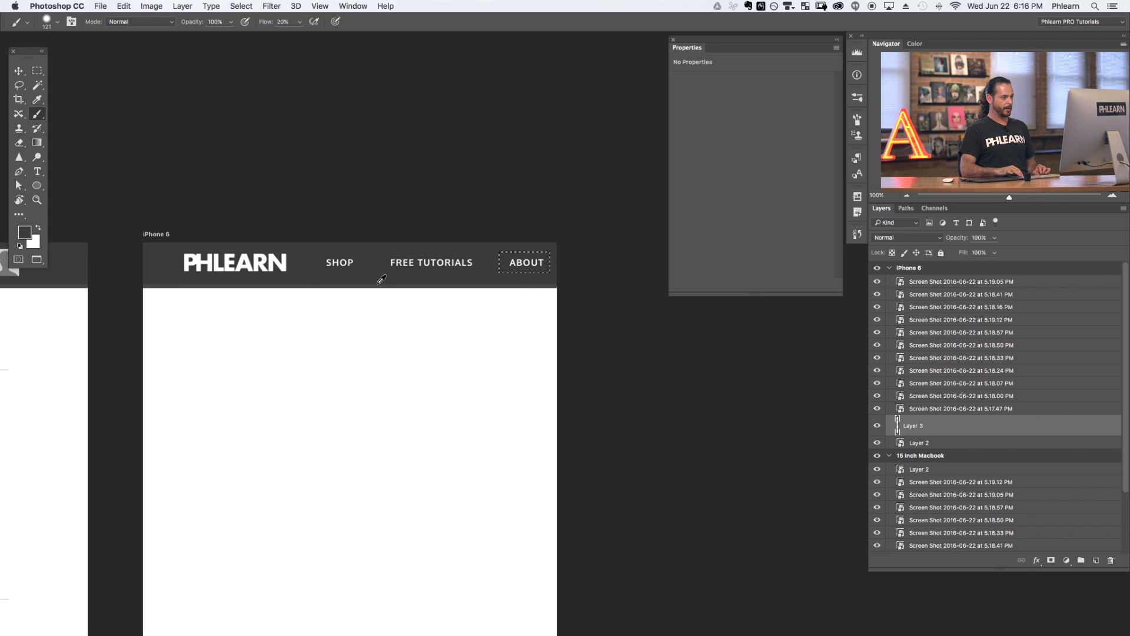
pyautogui.press('super+d')
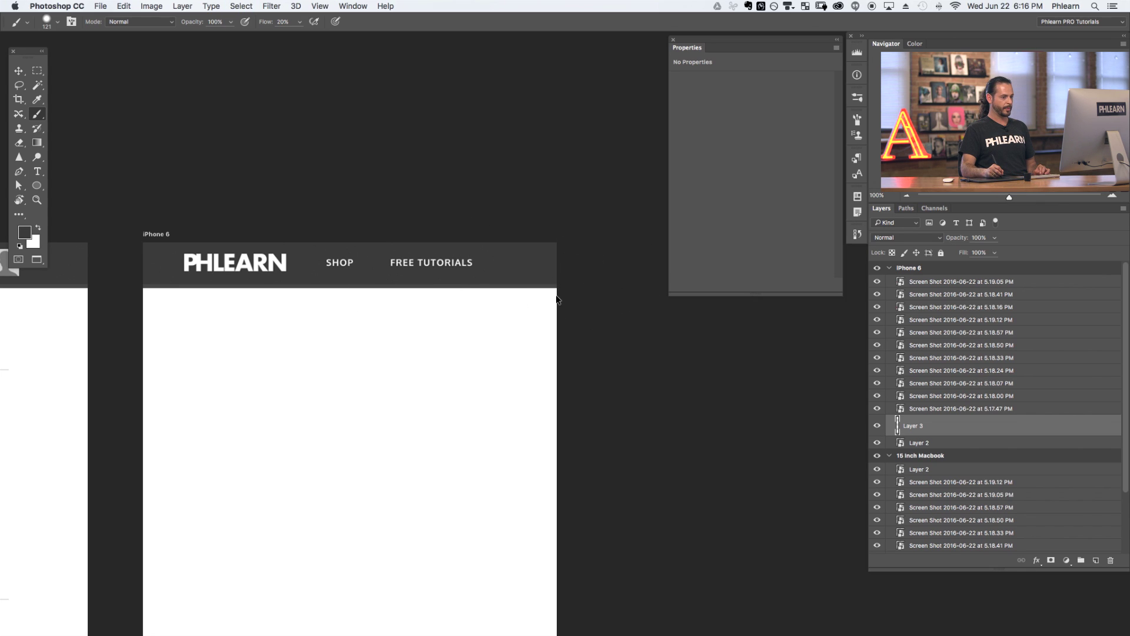
# - On a new layer, draw a rounded rectangle about 64 by 9 px where ABOUT was and fill it light grey
pyautogui.press('shift+super+alt+n')
pyautogui.press('m')
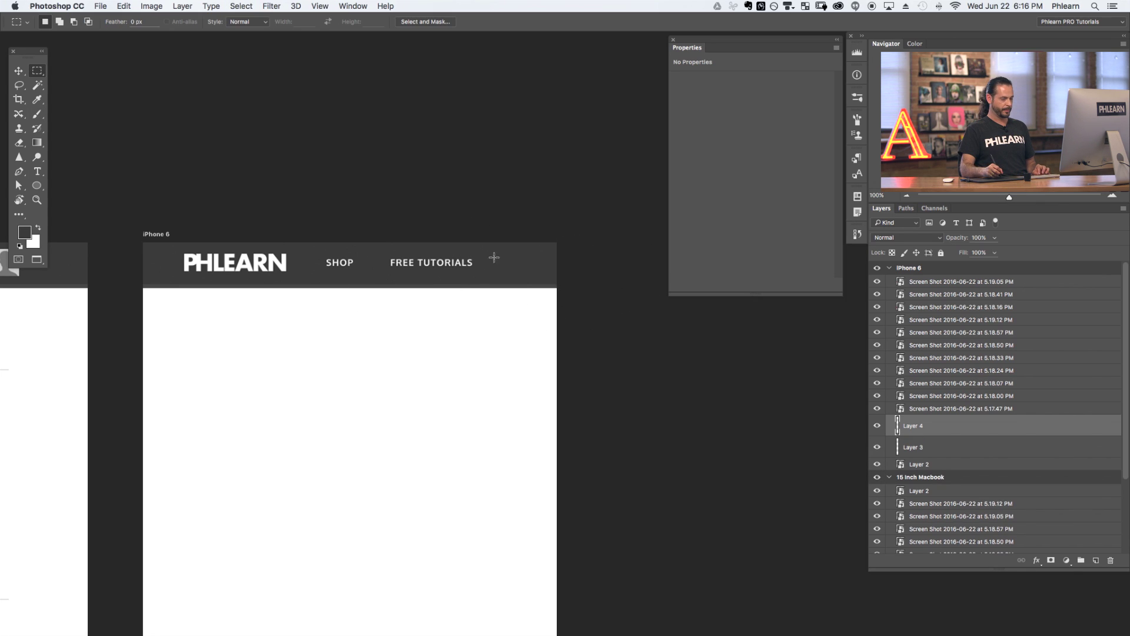
pyautogui.moveTo(37, 185); pyautogui.dragTo(89, 195)
pyautogui.moveTo(500, 252); pyautogui.dragTo(536, 255)
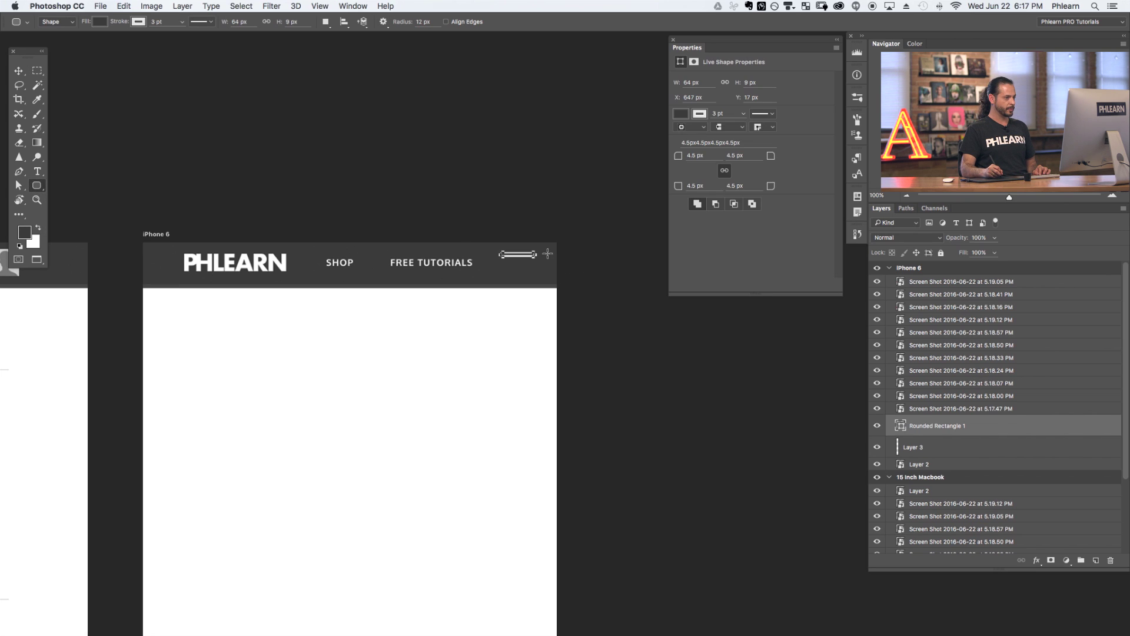
pyautogui.click(99, 22)
pyautogui.click(46, 80)
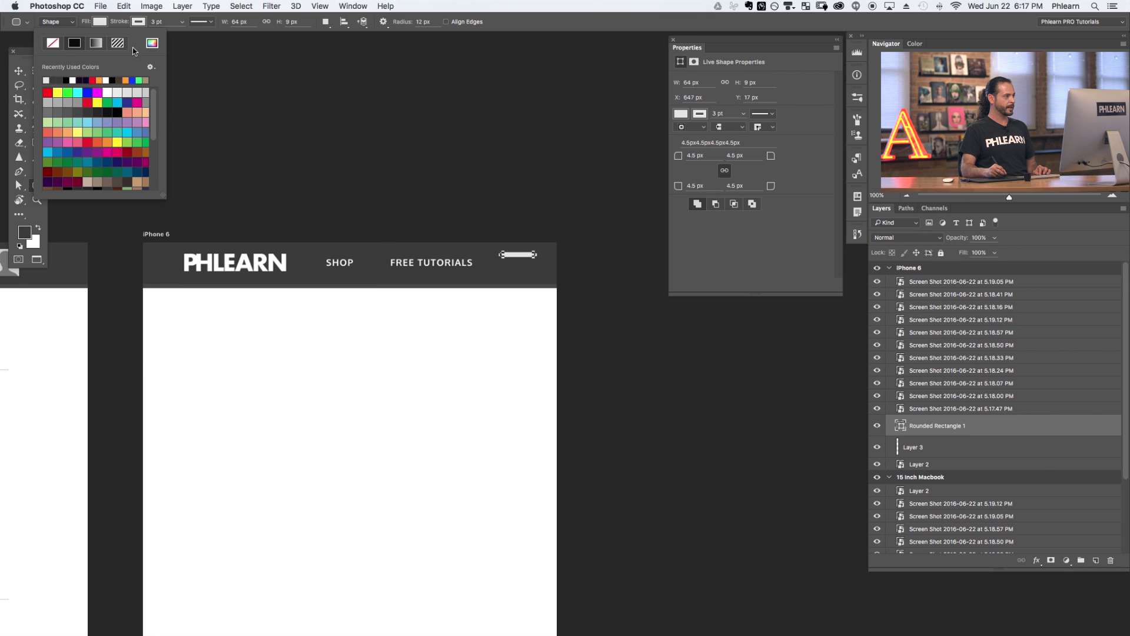
# - Place the rounded bar at about X 658, Y 20 px and stack two duplicates below it at about Y 37 and 55 px
pyautogui.click(19, 71)
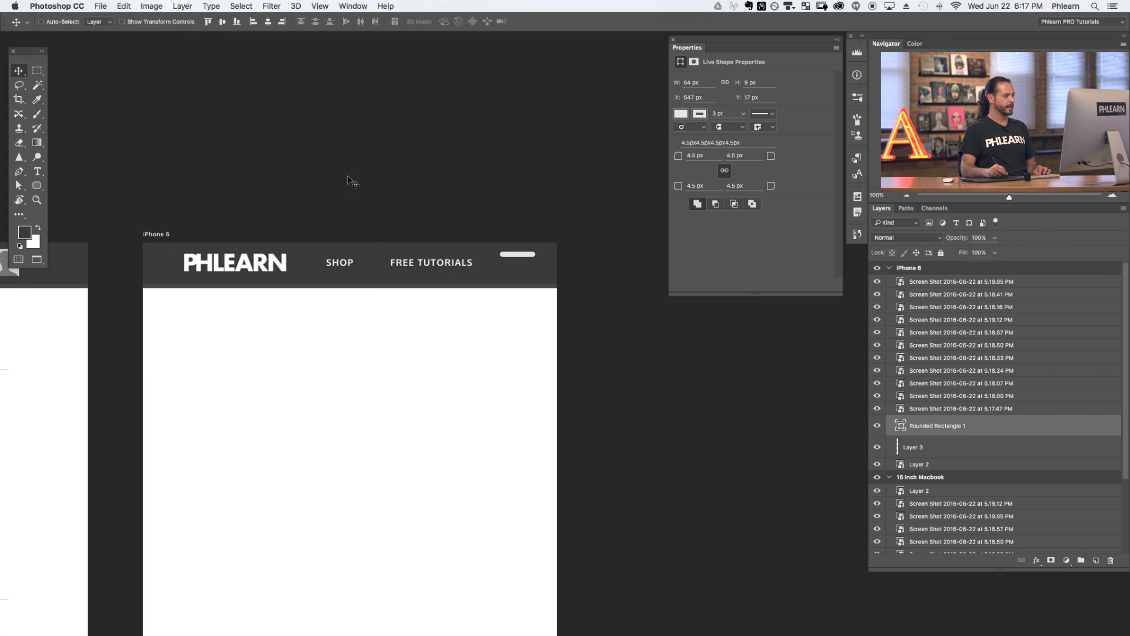
pyautogui.moveTo(648, 356); pyautogui.dragTo(657, 351)
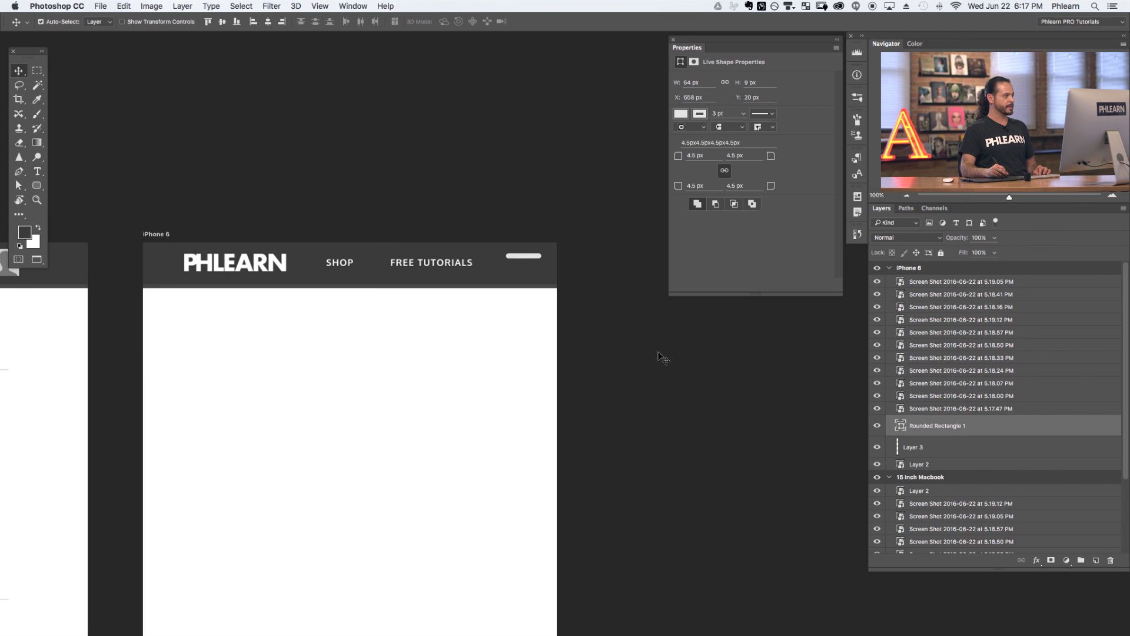
pyautogui.press('super+j')
pyautogui.hotkey('shift', 'Down')
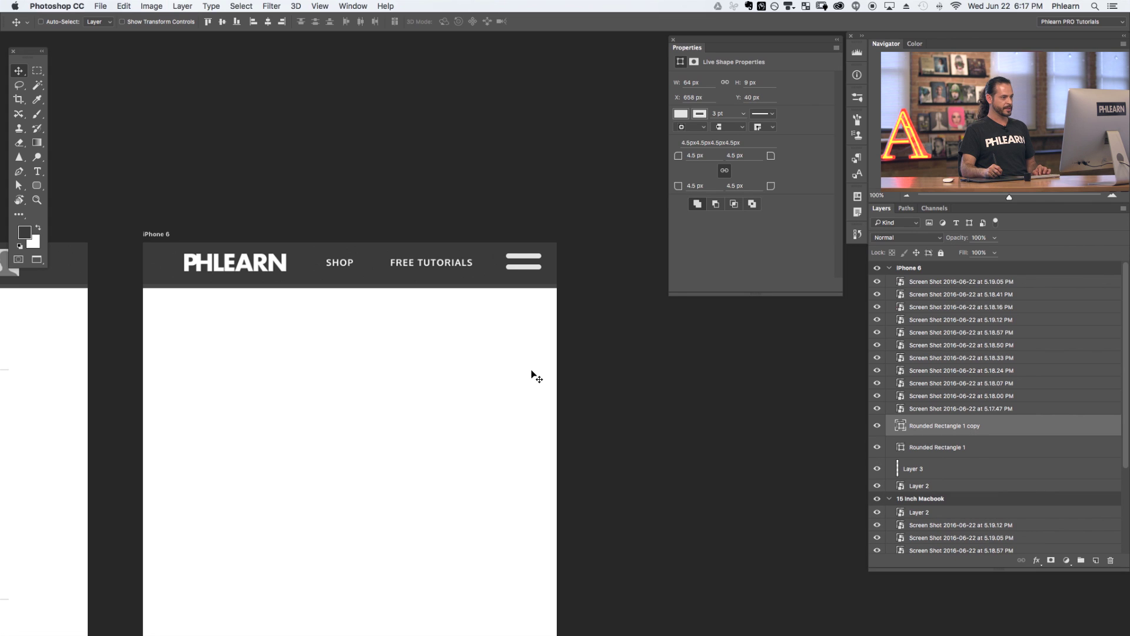
pyautogui.press('super+j')
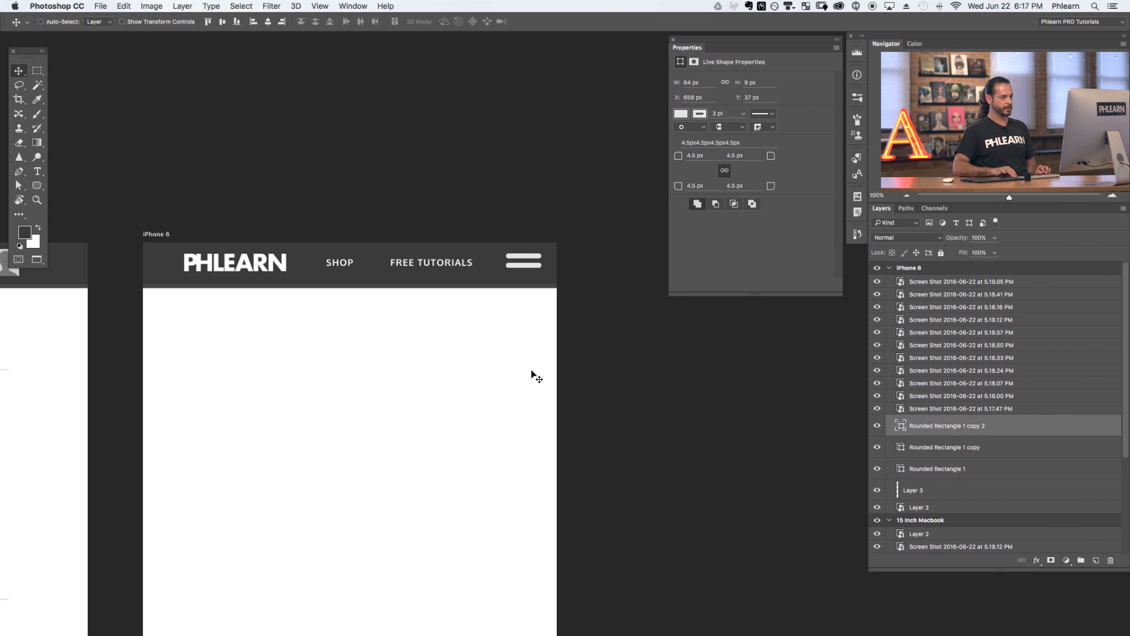
pyautogui.press('Down')
pyautogui.press('Down')
pyautogui.press('Down')
pyautogui.press('Down')
pyautogui.press('Down')
pyautogui.press('Down')
pyautogui.press('Down')
pyautogui.press('Down')
pyautogui.press('Down')
pyautogui.press('Down')
pyautogui.press('Down')
pyautogui.press('Down')
pyautogui.press('Down')
pyautogui.press('Down')
pyautogui.press('Down')
# - Group the three rounded rectangle layers of the menu icon
pyautogui.keyDown('shift'); pyautogui.click(944, 470); pyautogui.keyUp('shift')
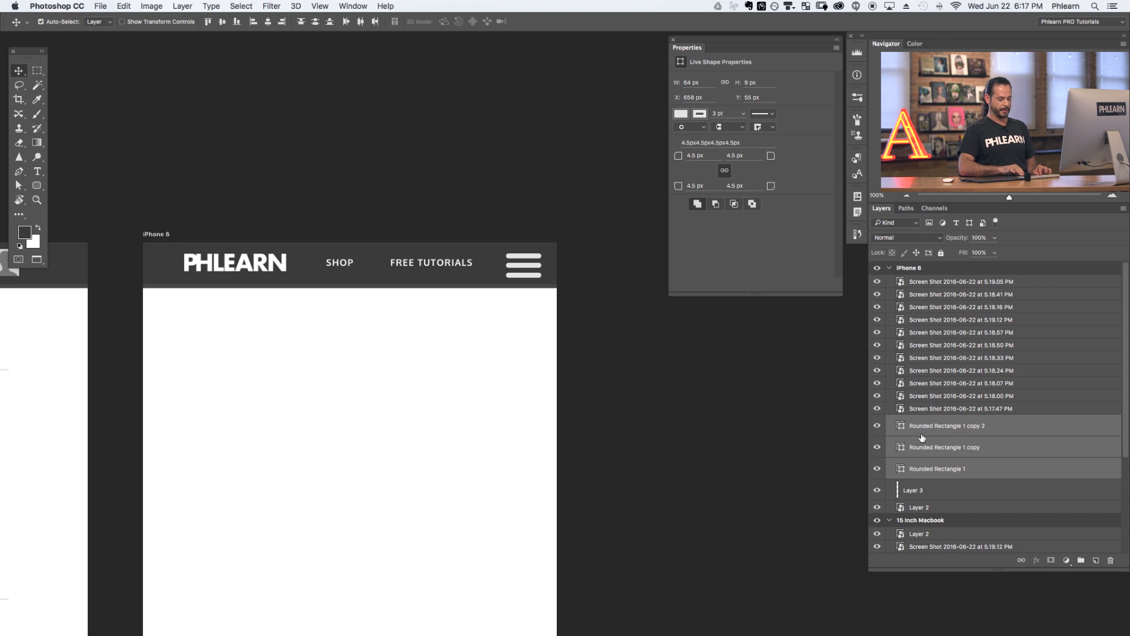
pyautogui.click(923, 494)
pyautogui.keyDown('shift'); pyautogui.click(939, 436); pyautogui.keyUp('shift')
pyautogui.click(944, 429)
pyautogui.keyDown('shift'); pyautogui.click(939, 468); pyautogui.keyUp('shift')
pyautogui.press('super+g')
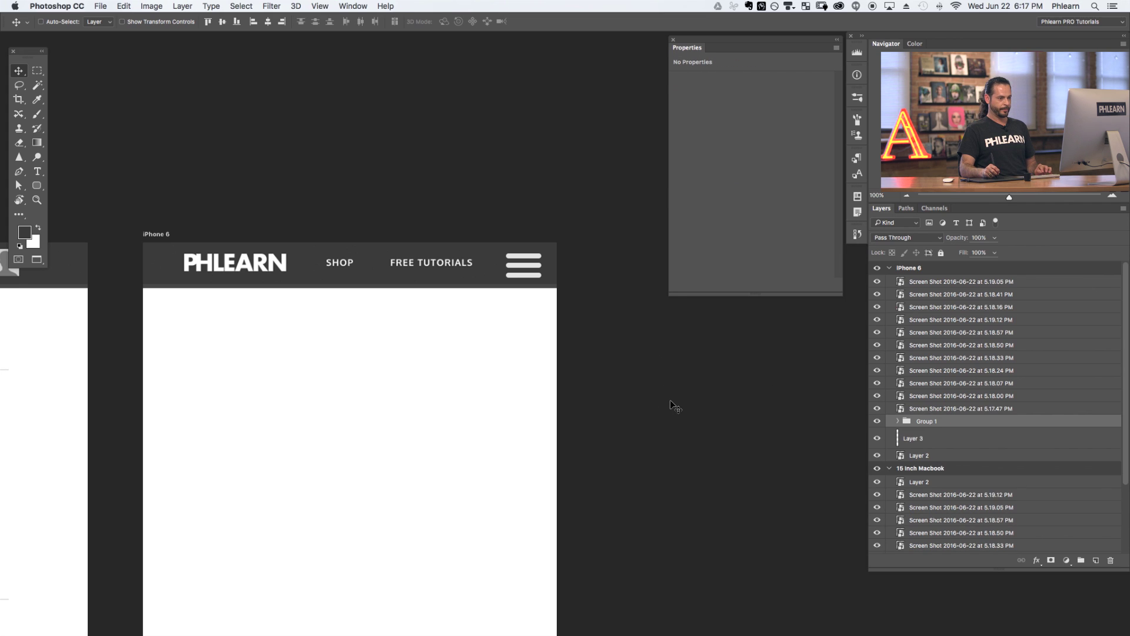
# - Nudge the grouped menu icon so it is vertically centred in the iPhone 6 navigation bar
pyautogui.press('Up')
pyautogui.press('Up')
pyautogui.press('Up')
pyautogui.press('Right')
pyautogui.press('Right')
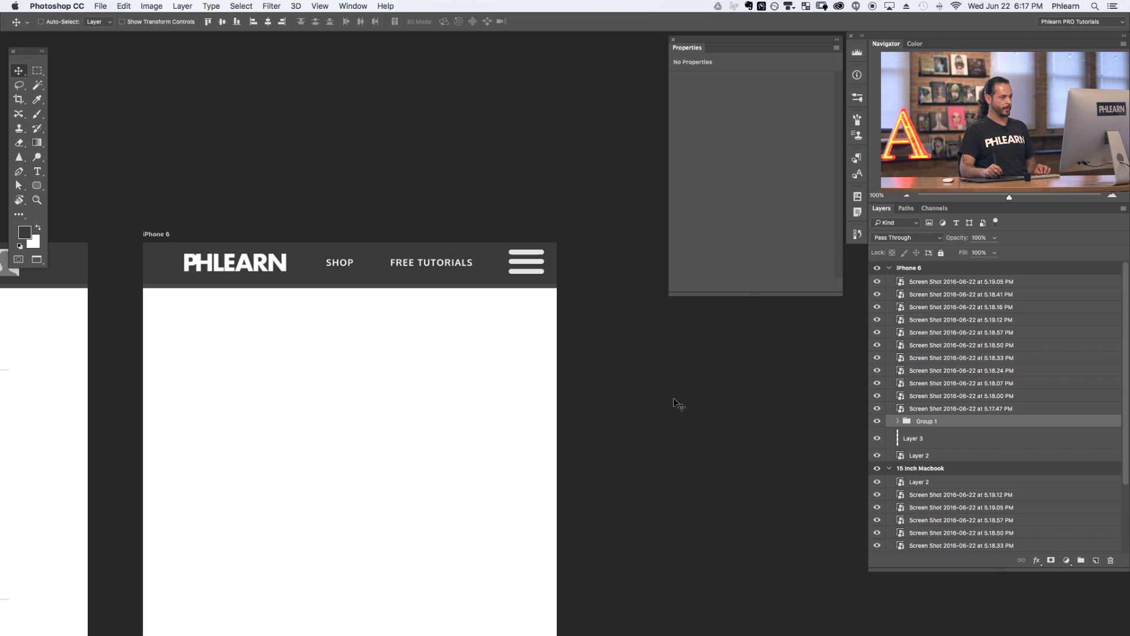
pyautogui.press('Down')
pyautogui.press('Down')
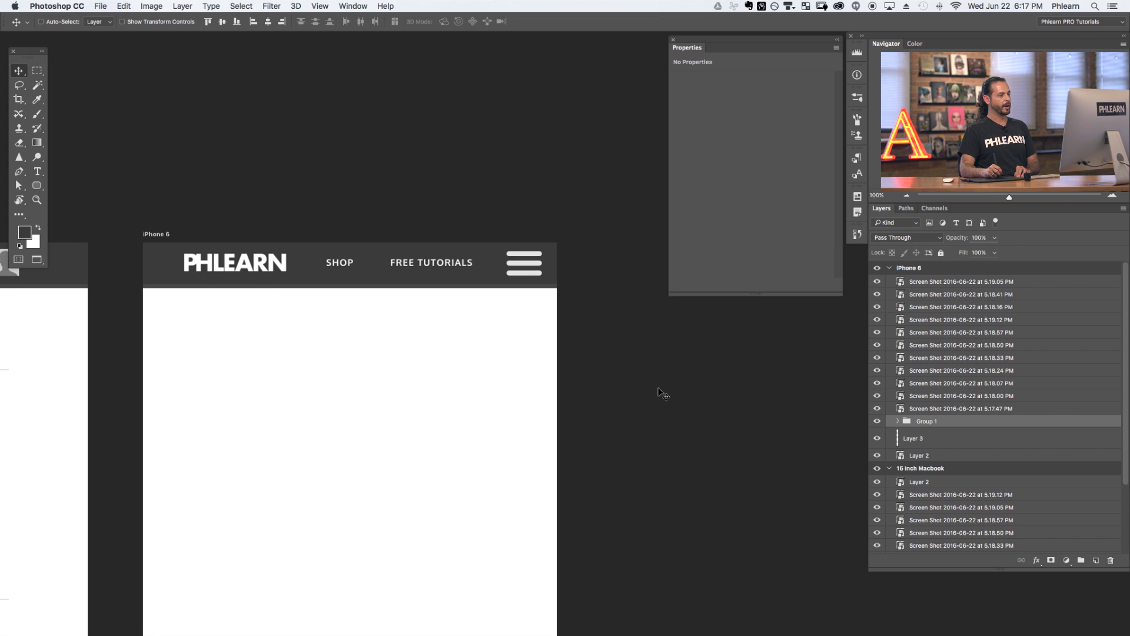
# - Move the iPhone 6 Photoshop 101-301 section up under the navigation bar and place a duplicate below it showing the text part
pyautogui.press('super+minus')
pyautogui.press('super+minus')
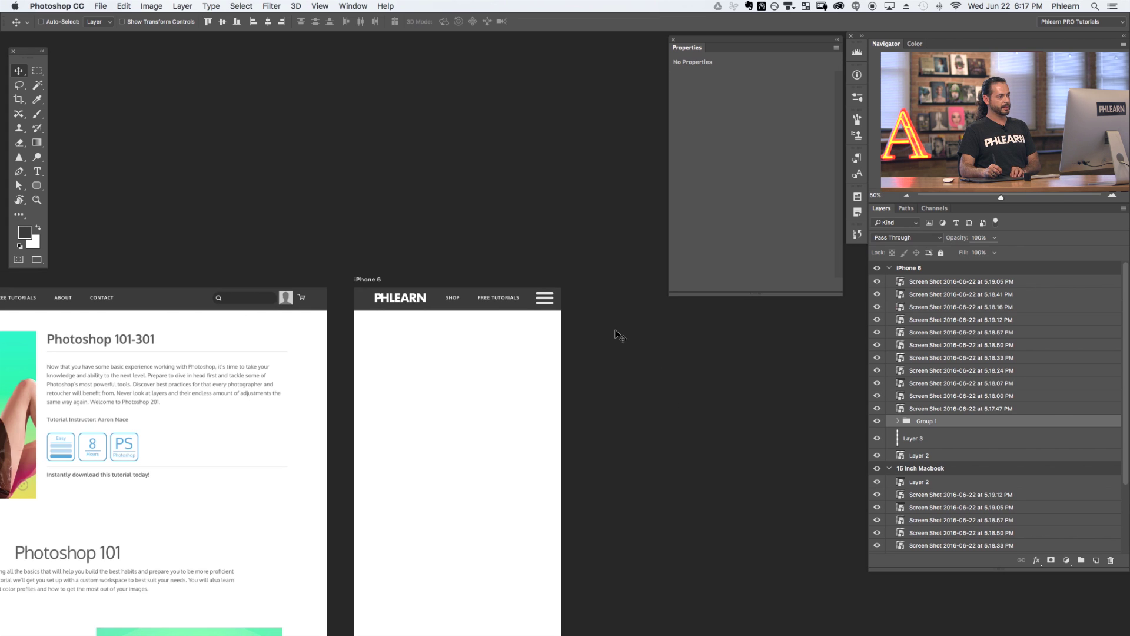
pyautogui.scroll(-5, 444, 385)
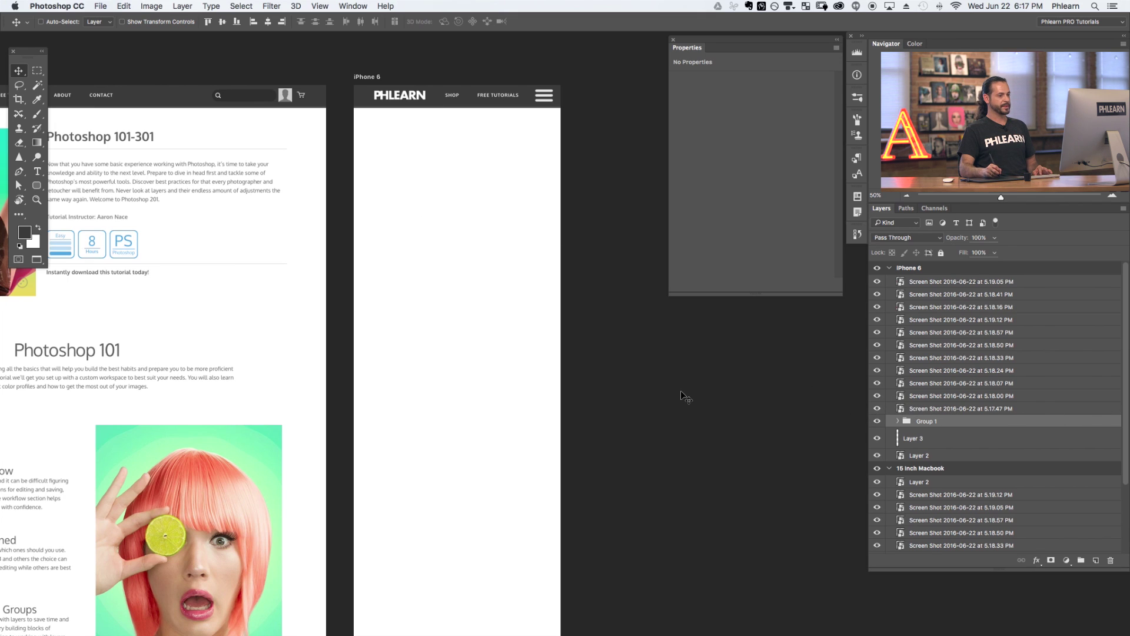
pyautogui.press('super+minus')
pyautogui.scroll(-5, 709, 283)
pyautogui.scroll(2, 686, 396)
pyautogui.scroll(3, 686, 397)
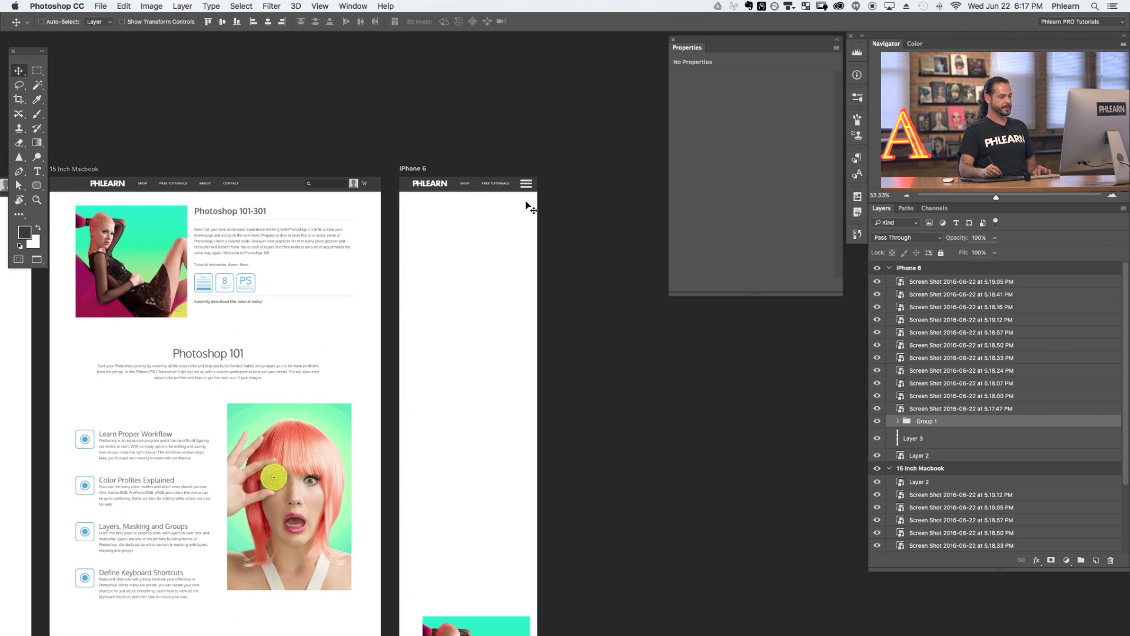
pyautogui.scroll(-3, 651, 373)
pyautogui.moveTo(494, 520); pyautogui.dragTo(477, 191)
pyautogui.moveTo(606, 263); pyautogui.dragTo(489, 385)
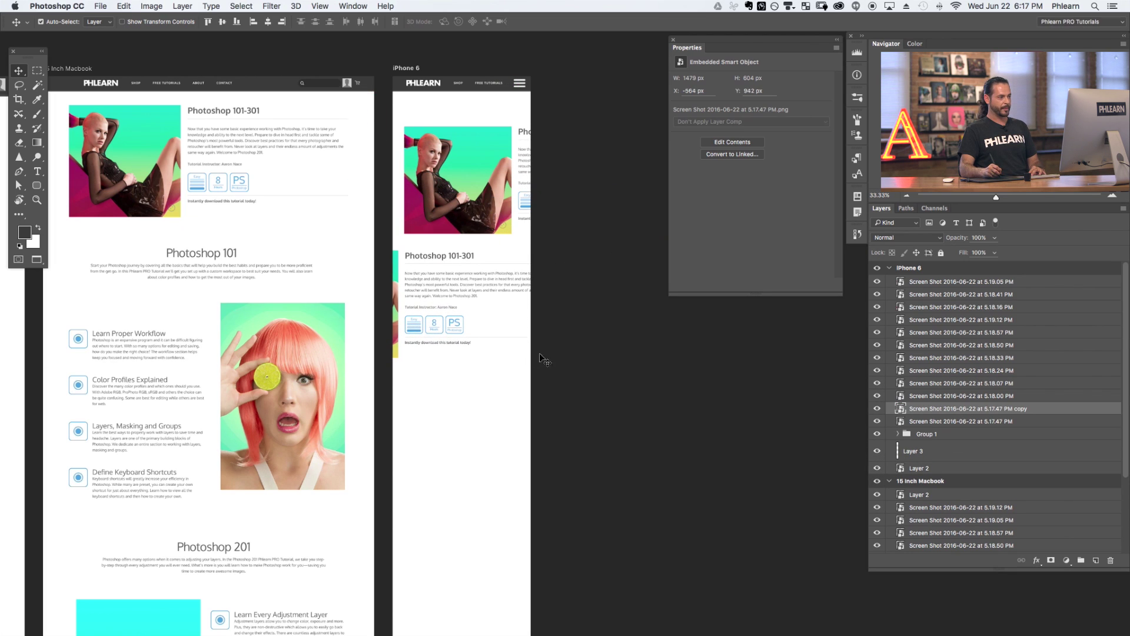
# - Scale the duplicated Photoshop 101-301 section down proportionally to about 1327 px wide and position it at about X -536, Y 937 px
pyautogui.press('super+t')
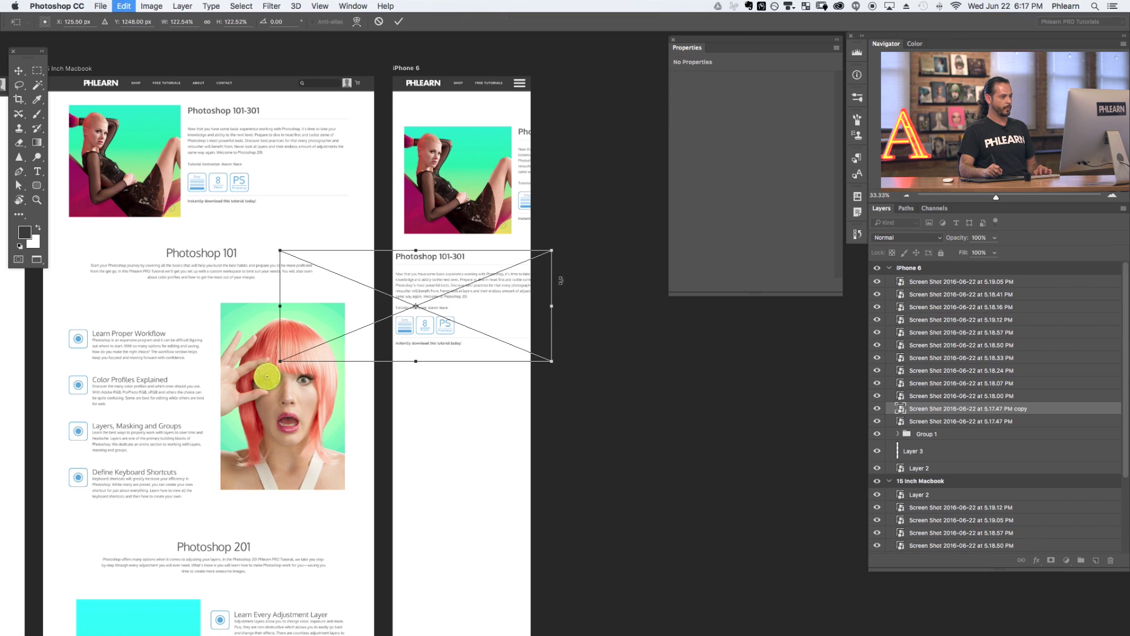
pyautogui.moveTo(551, 249); pyautogui.dragTo(537, 245)
pyautogui.press('Return')
pyautogui.moveTo(492, 320); pyautogui.dragTo(492, 311)
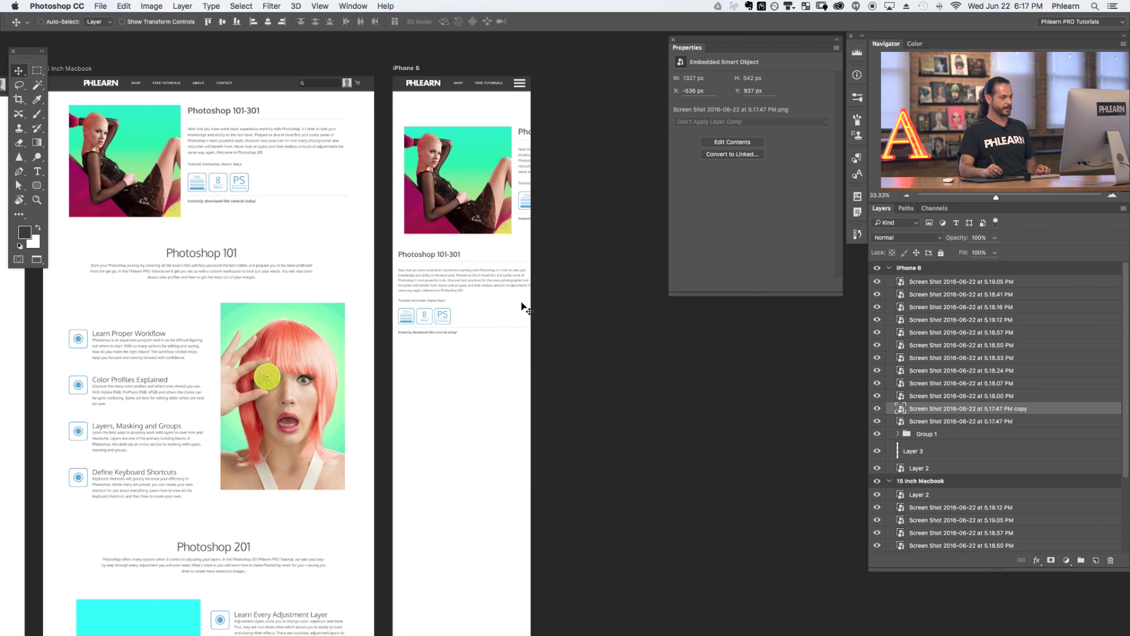
# - Shift the original Photoshop 101-301 section left, add a layer mask and mask out its text so only the photo shows
pyautogui.click(910, 422)
pyautogui.moveTo(695, 415); pyautogui.dragTo(609, 410)
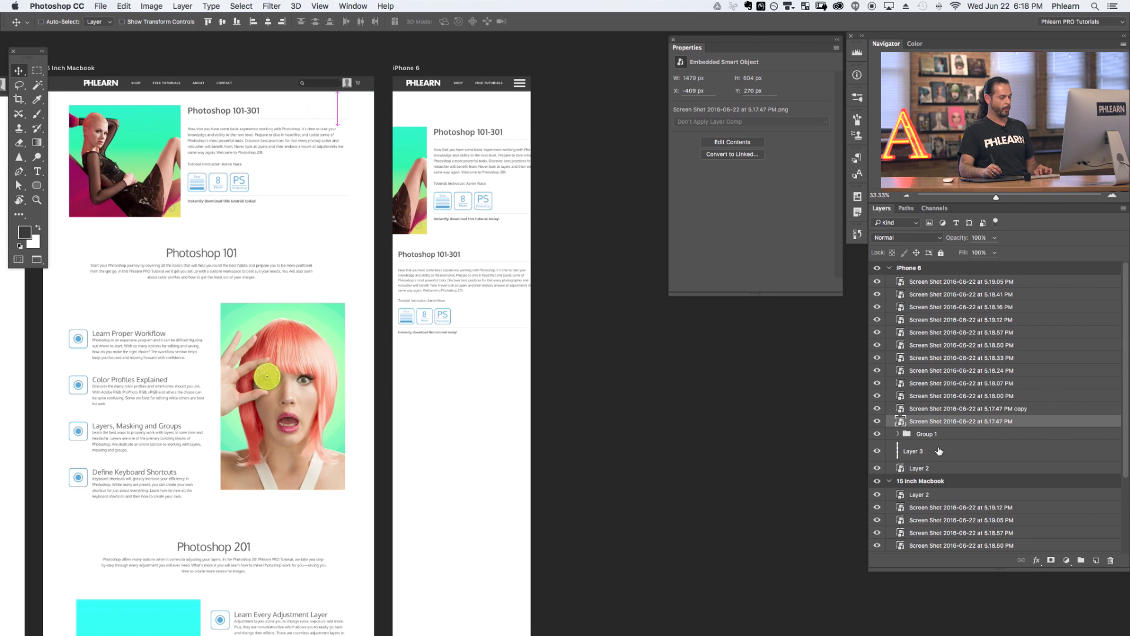
pyautogui.click(1051, 560)
pyautogui.press('m')
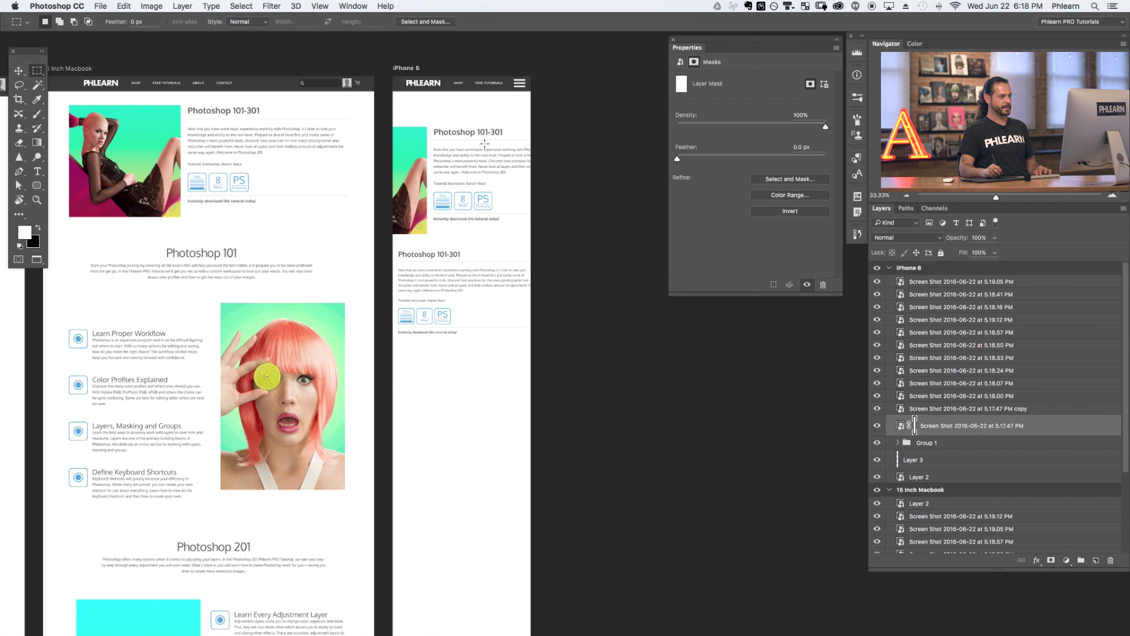
pyautogui.moveTo(428, 114); pyautogui.dragTo(565, 234)
pyautogui.press('Delete')
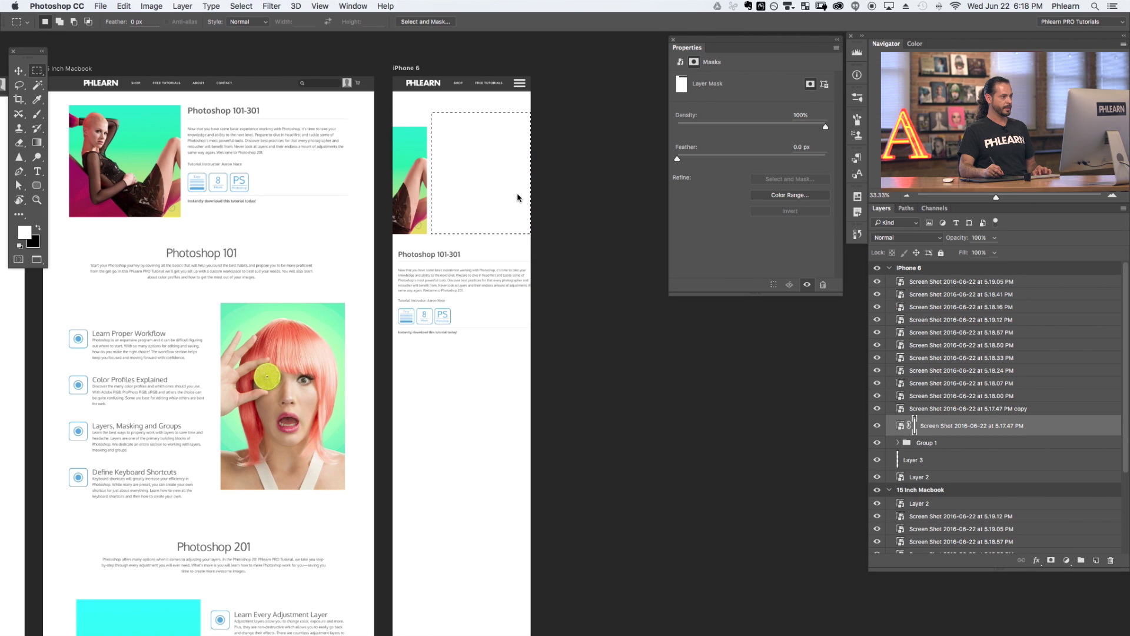
# - Scale the masked photo up to nearly the iPhone 6 artboard's width and centre it just under the navigation bar
pyautogui.press('v')
pyautogui.moveTo(675, 396); pyautogui.dragTo(705, 376)
pyautogui.press('super+t')
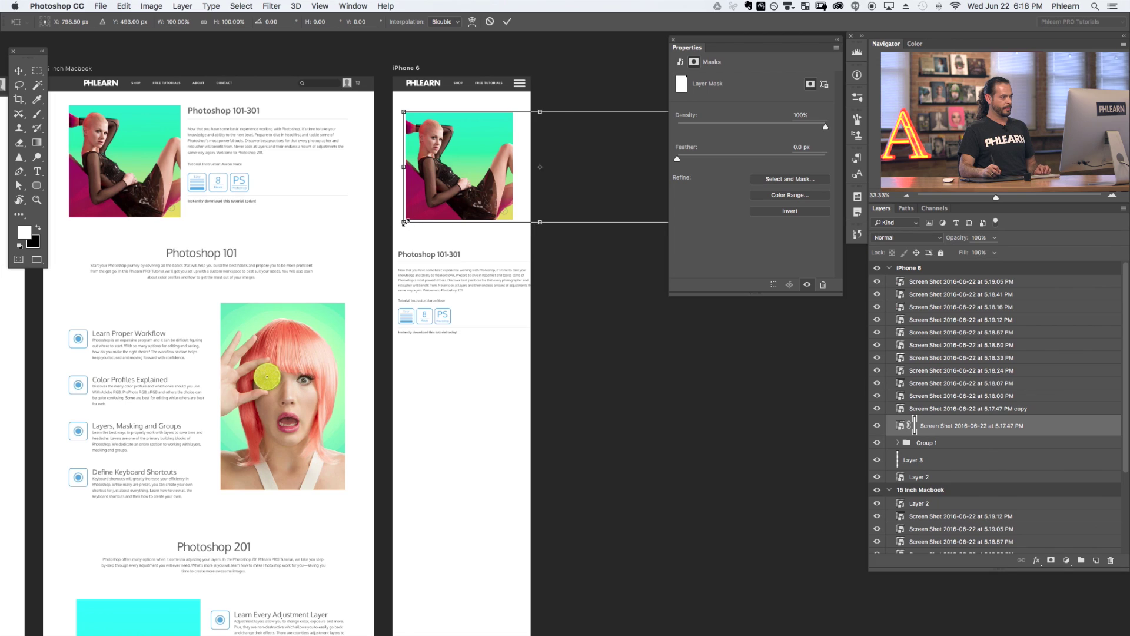
pyautogui.moveTo(404, 223); pyautogui.dragTo(391, 234)
pyautogui.press('Return')
pyautogui.moveTo(584, 382); pyautogui.dragTo(602, 375)
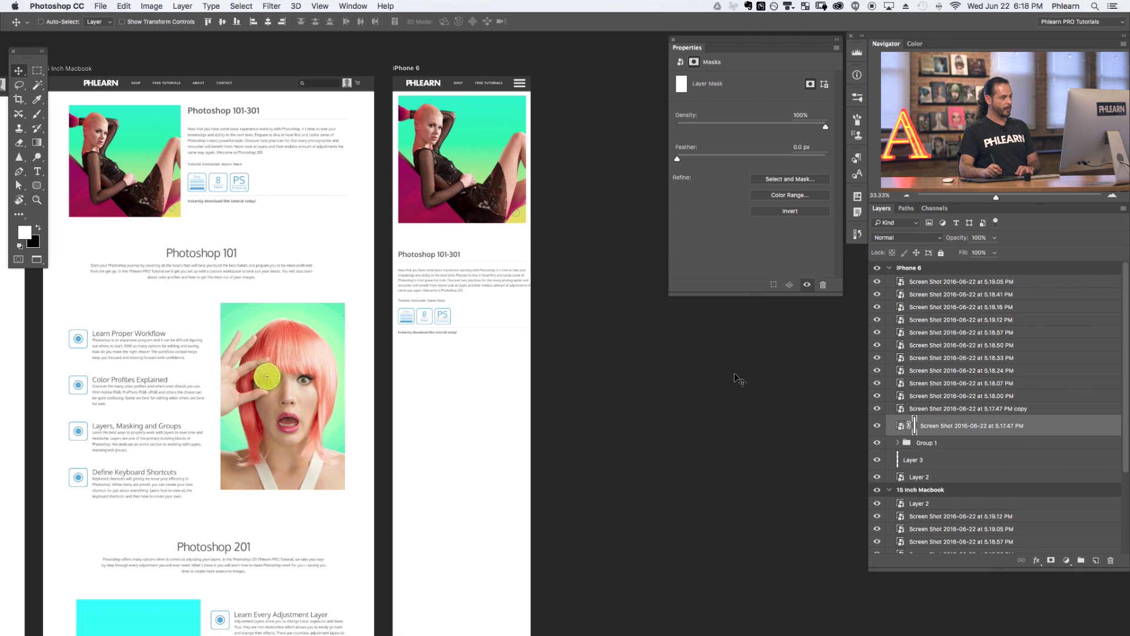
# - Move the duplicated Photoshop 101-301 text section up beneath the photo, to about Y 837 px
pyautogui.click(926, 442)
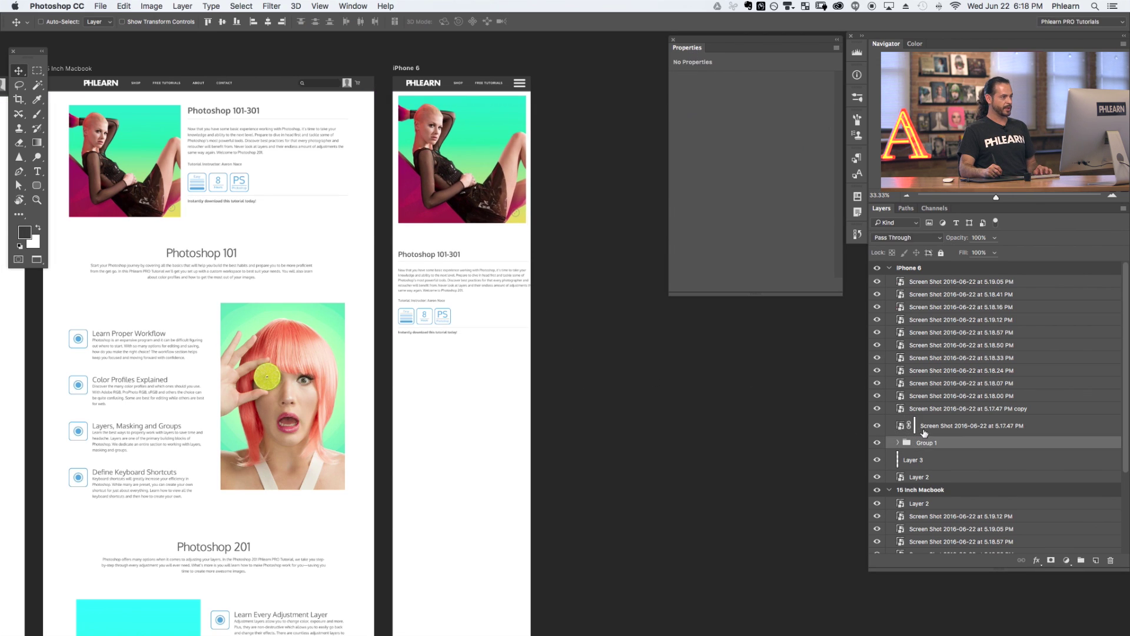
pyautogui.click(889, 410)
pyautogui.moveTo(633, 458); pyautogui.dragTo(633, 442)
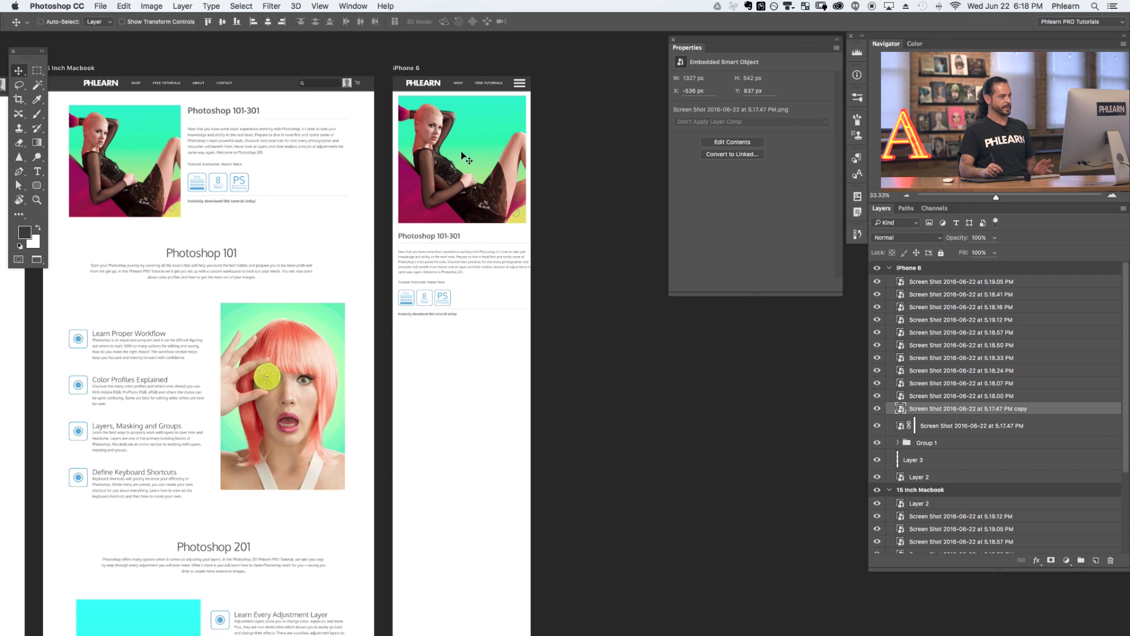
# - Move the Photoshop 101 heading section, Screen Shot 2016-06-22 at 5.18.00 PM, up below the intro text on the iPhone 6 artboard
pyautogui.click(888, 396)
pyautogui.press('super+minus')
pyautogui.press('super+minus')
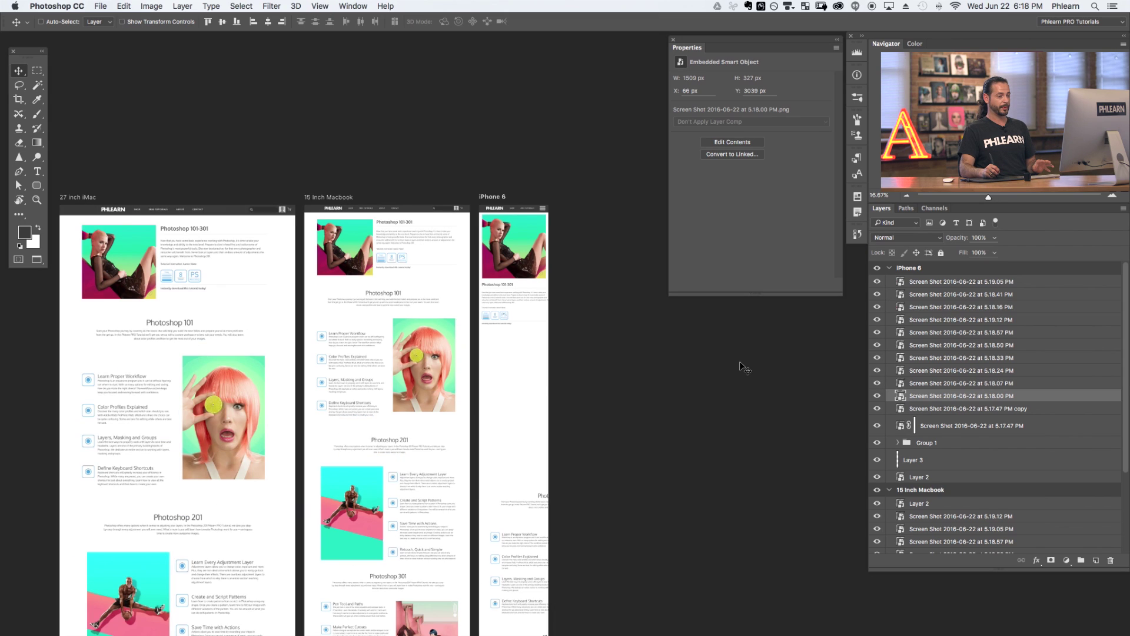
pyautogui.moveTo(545, 462); pyautogui.dragTo(494, 399)
pyautogui.moveTo(605, 521); pyautogui.dragTo(551, 395)
# - Scale the Photoshop 101 heading section down proportionally to about 820 px wide and move it up closer to the intro text
pyautogui.press('super+t')
pyautogui.moveTo(528, 266); pyautogui.dragTo(499, 277)
pyautogui.press('Return')
pyautogui.press('super+t')
pyautogui.moveTo(495, 273); pyautogui.dragTo(510, 274)
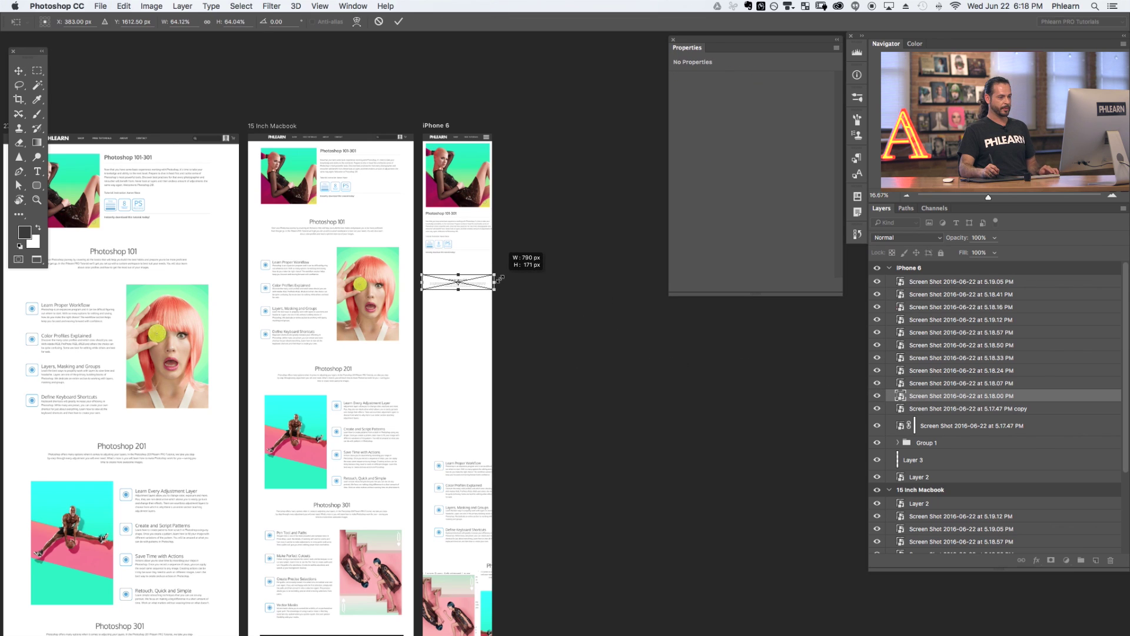
pyautogui.press('Return')
pyautogui.moveTo(585, 432); pyautogui.dragTo(579, 415)
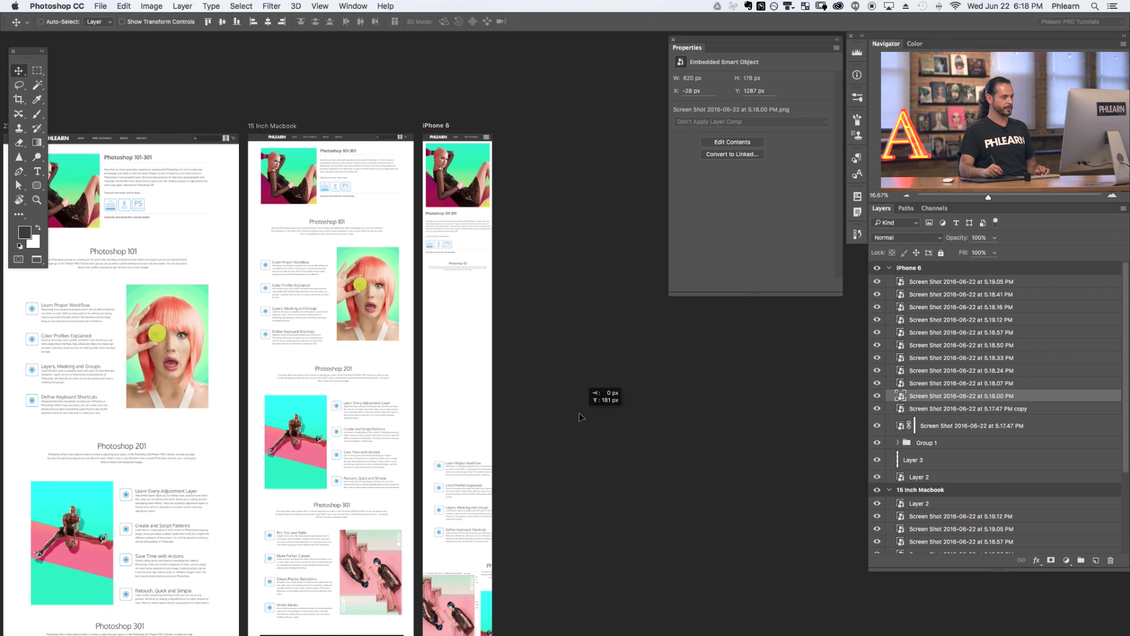
# - Move the Photoshop 101 feature list up to about Y 2986 px and the Photoshop 201 heading beneath it, to about Y 3729 px
pyautogui.click(908, 384)
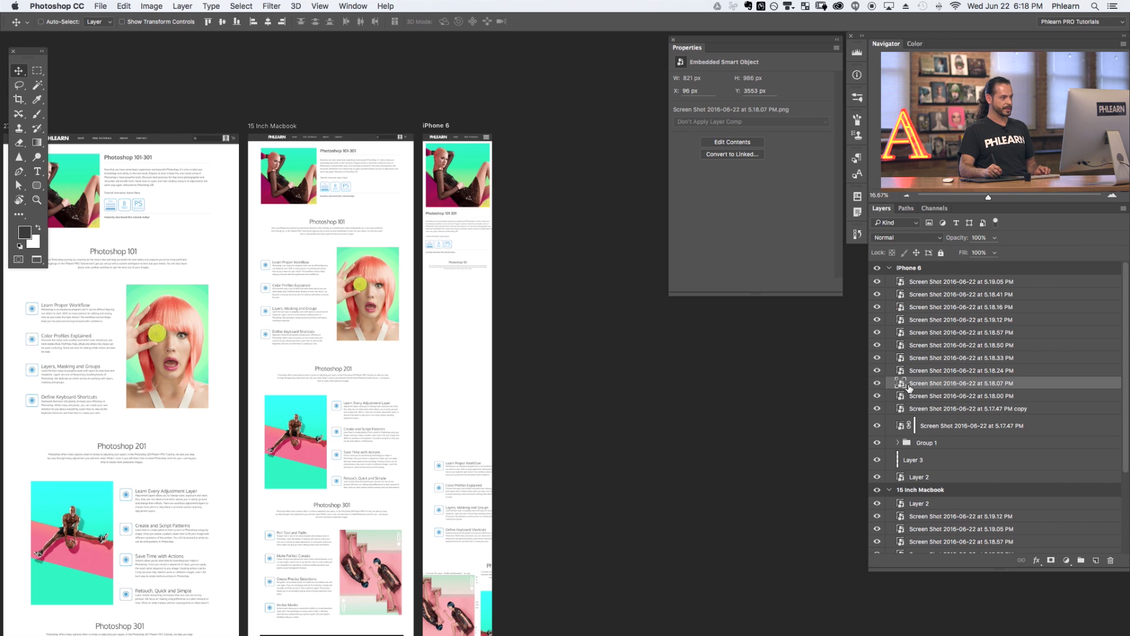
pyautogui.moveTo(759, 537); pyautogui.dragTo(741, 484)
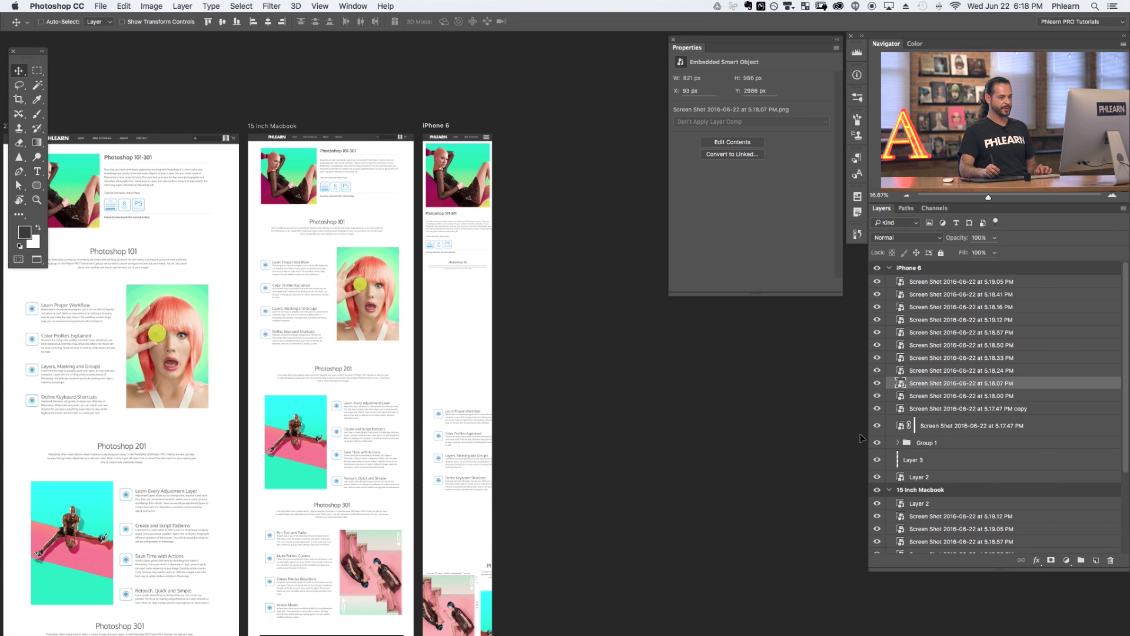
pyautogui.click(916, 371)
pyautogui.moveTo(753, 489); pyautogui.dragTo(704, 438)
pyautogui.moveTo(781, 416); pyautogui.dragTo(789, 417)
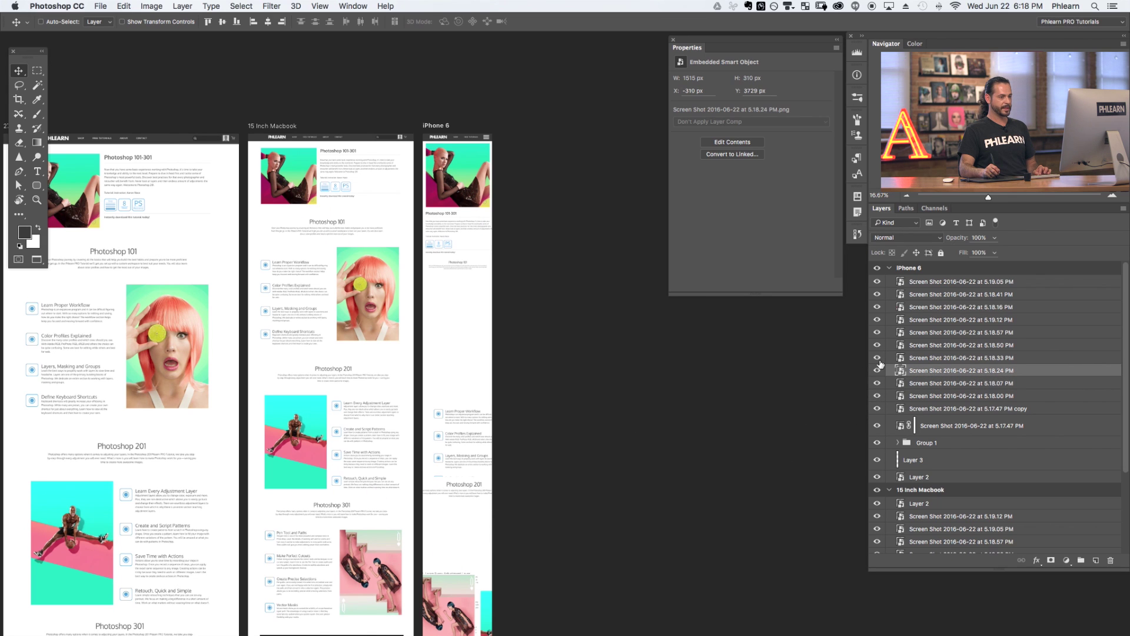
# - Move the Photoshop 201 feature list and the pink staircase photo up the iPhone 6 artboard
pyautogui.moveTo(600, 546); pyautogui.dragTo(613, 421)
pyautogui.moveTo(510, 486); pyautogui.dragTo(480, 344)
pyautogui.moveTo(478, 474); pyautogui.dragTo(477, 383)
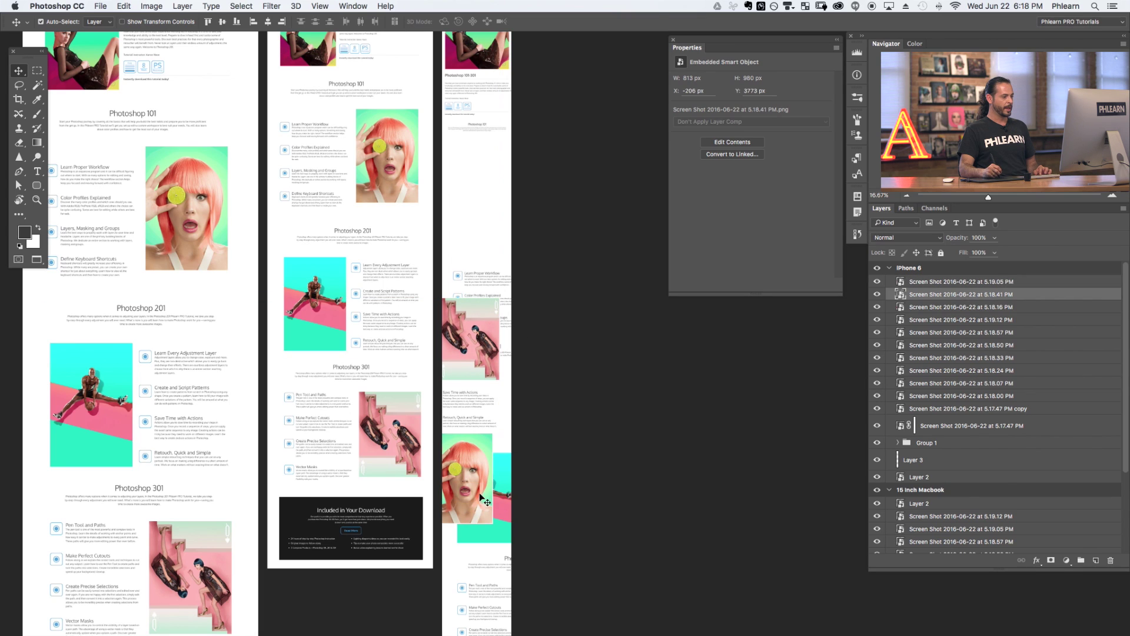
# - Place the pink-haired portrait beneath the Photoshop 101 heading on the iPhone 6 artboard and its feature list directly under the portrait
pyautogui.keyDown('super'); pyautogui.click(470, 487); pyautogui.keyUp('super')
pyautogui.moveTo(471, 502); pyautogui.dragTo(482, 200)
pyautogui.moveTo(478, 325); pyautogui.dragTo(473, 285)
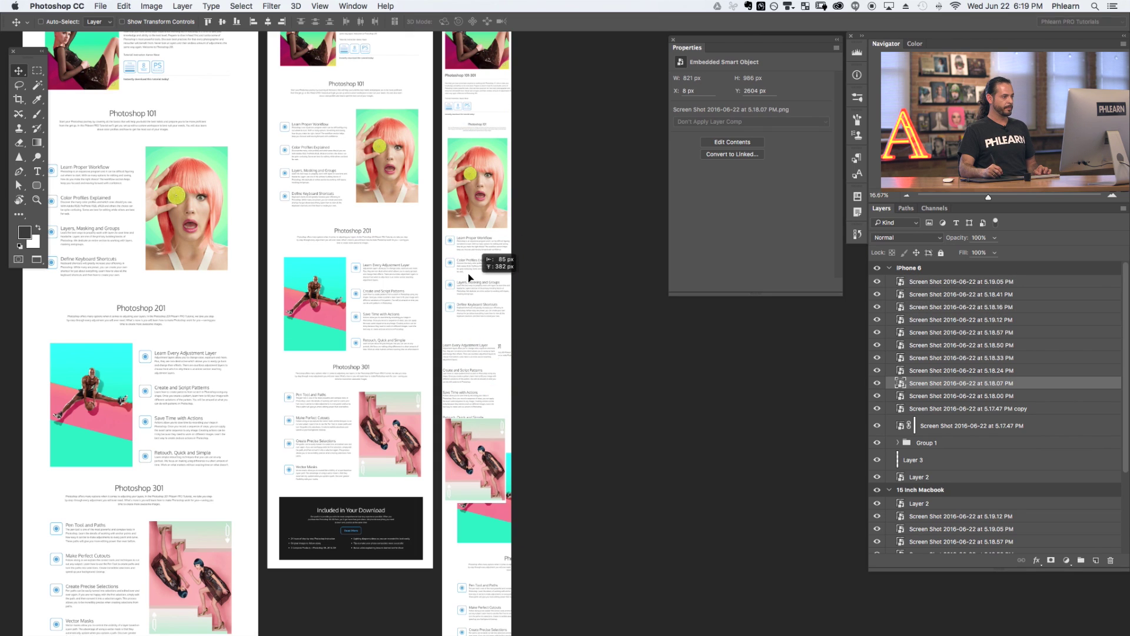
pyautogui.moveTo(484, 295); pyautogui.dragTo(486, 291)
# - Scale the Photoshop 201 heading section proportionally to about 851 px wide and move it up under the Photoshop 101 feature list
pyautogui.moveTo(483, 385); pyautogui.dragTo(493, 429)
pyautogui.keyDown('super'); pyautogui.click(481, 350); pyautogui.keyUp('super')
pyautogui.press('super+t')
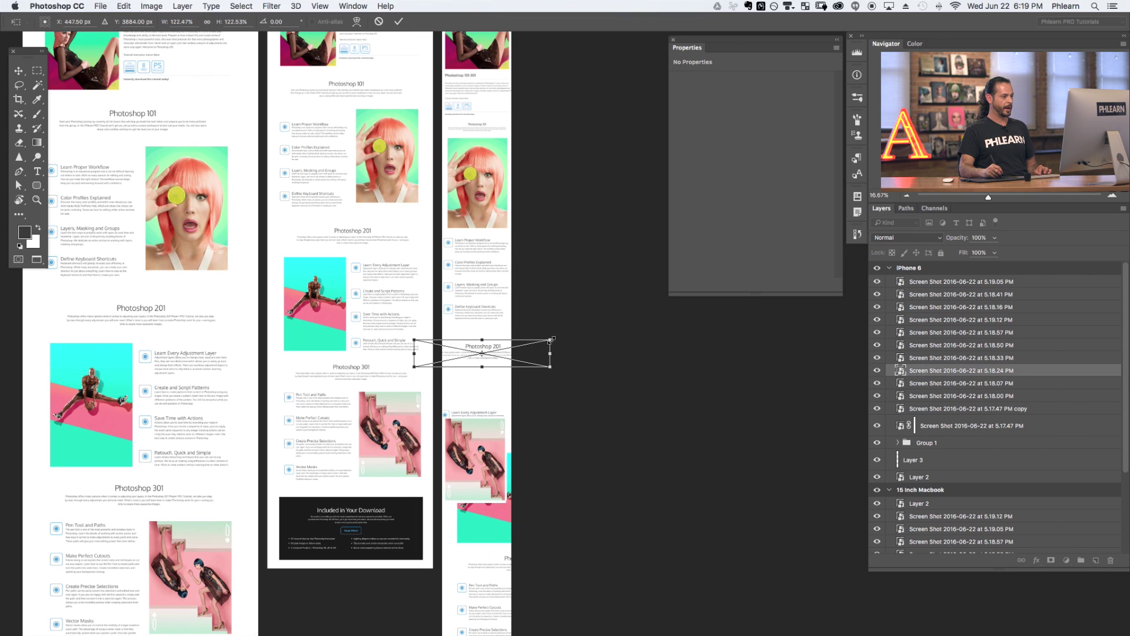
pyautogui.moveTo(552, 339); pyautogui.dragTo(522, 344)
pyautogui.press('Return')
pyautogui.moveTo(581, 438); pyautogui.dragTo(567, 417)
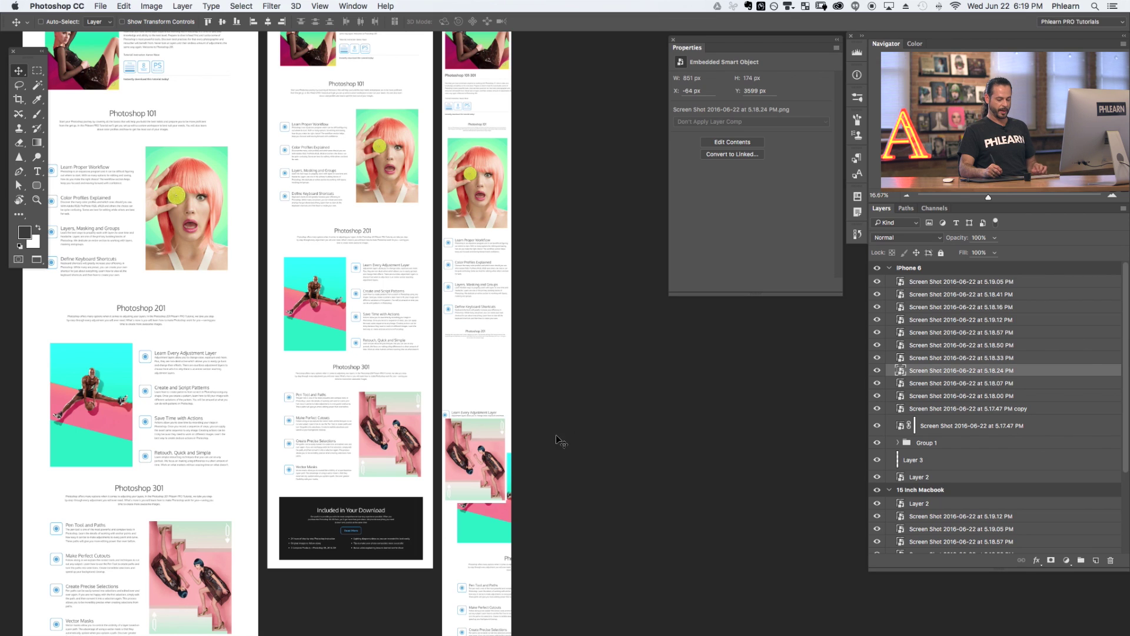
# - Arrange the leaping figure photo beneath the Photoshop 201 heading, followed by its feature list and the pink staircase photo
pyautogui.moveTo(473, 368); pyautogui.dragTo(480, 434)
pyautogui.moveTo(478, 469); pyautogui.dragTo(479, 586)
pyautogui.moveTo(476, 449); pyautogui.dragTo(479, 489)
pyautogui.moveTo(481, 534); pyautogui.dragTo(490, 347)
# - Extend the bottom of the iPhone 6 artboard downward to a height of about 10444 px
pyautogui.press('c')
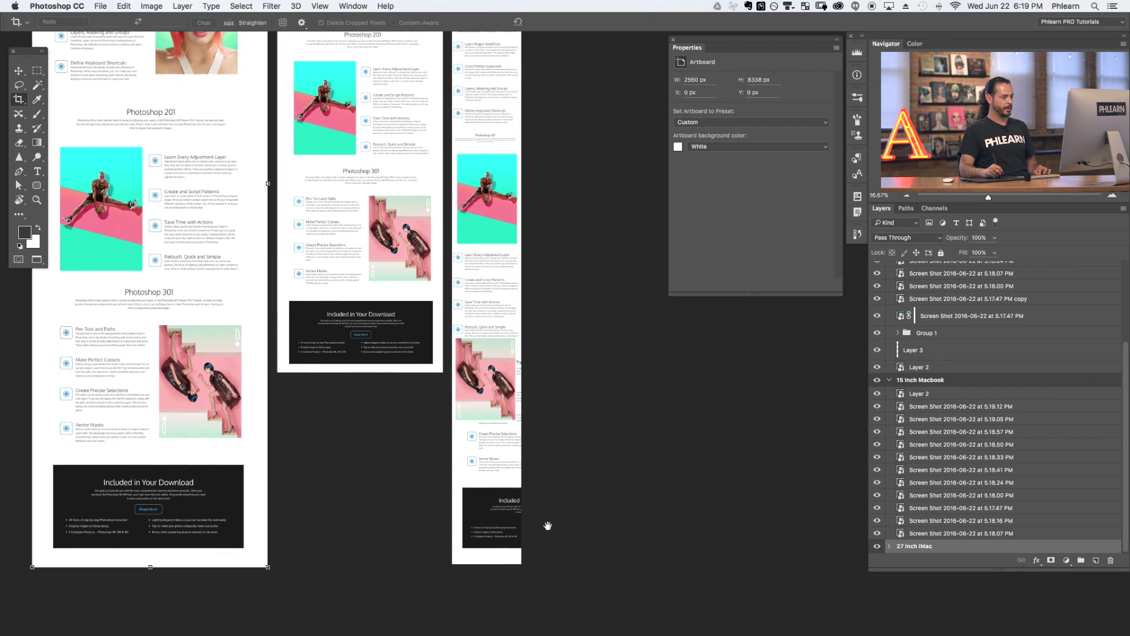
pyautogui.scroll(-3, 545, 524)
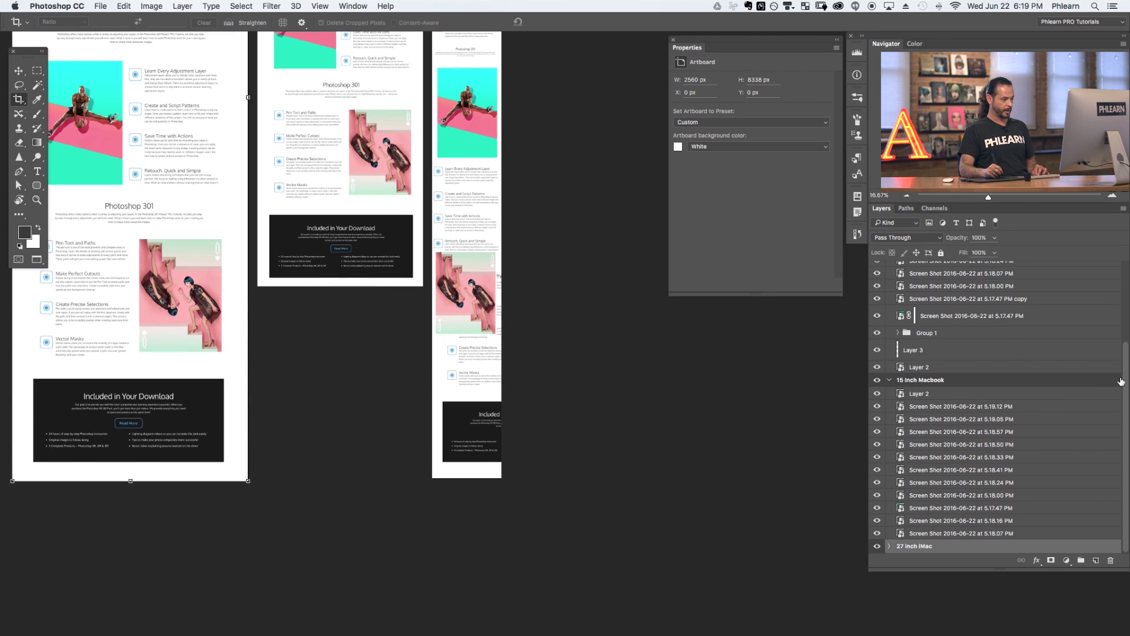
pyautogui.scroll(1, 1124, 377)
pyautogui.click(890, 394)
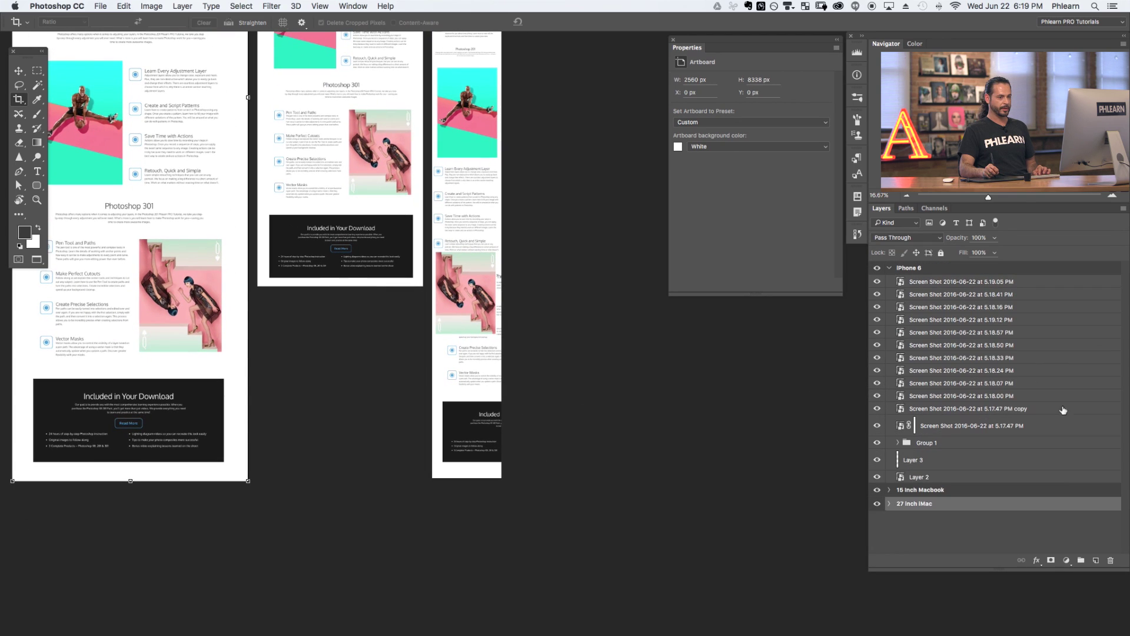
pyautogui.click(918, 267)
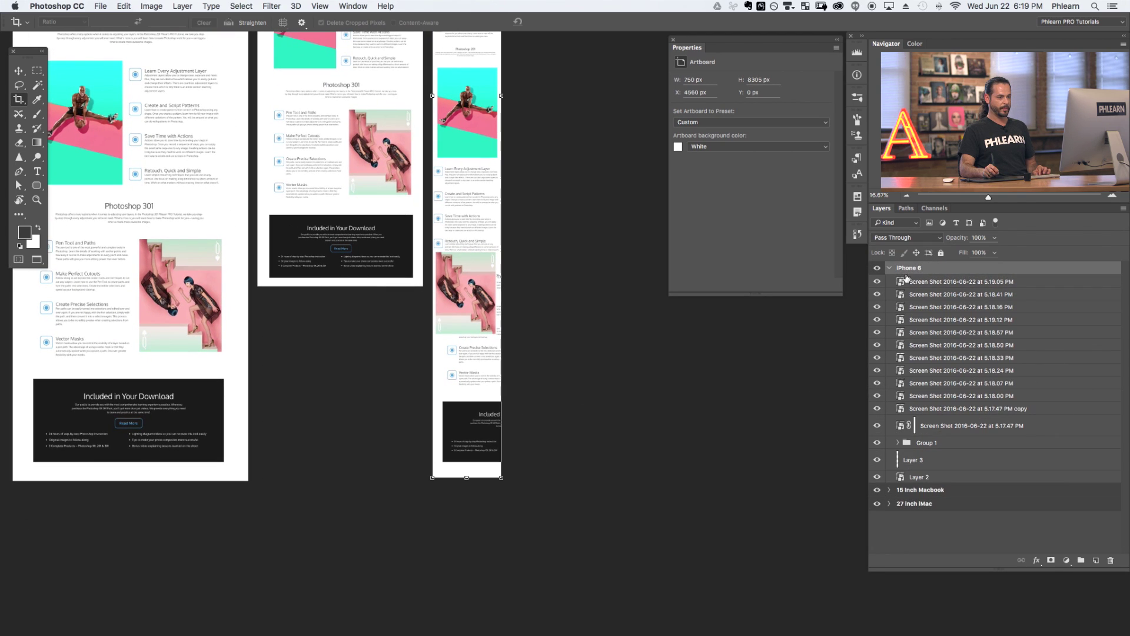
pyautogui.click(21, 72)
pyautogui.click(63, 80)
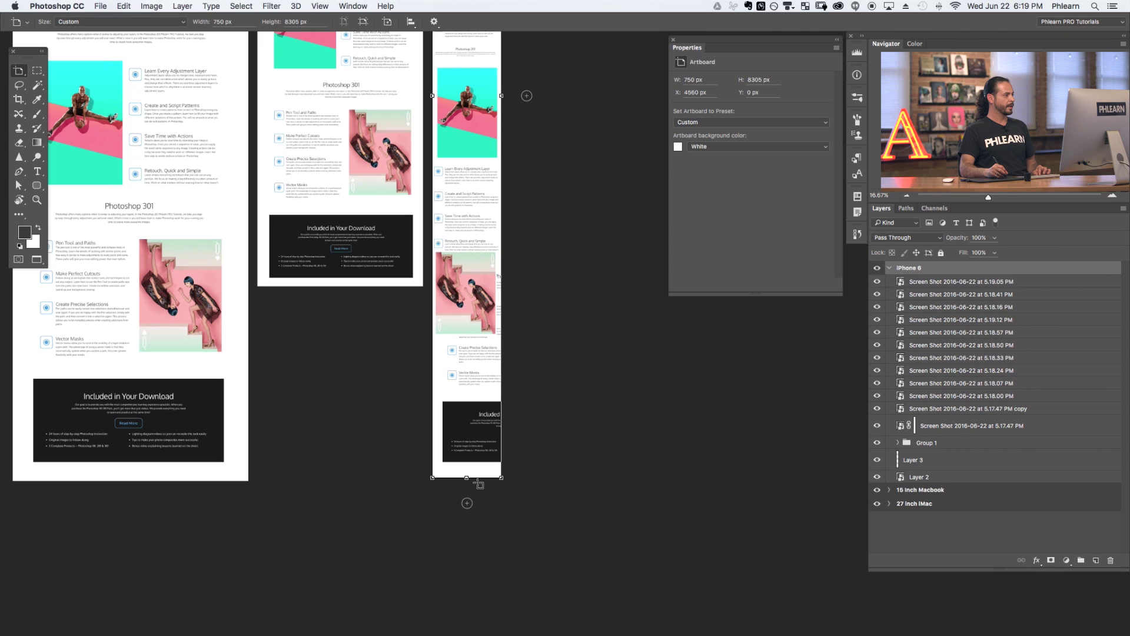
pyautogui.moveTo(466, 477); pyautogui.dragTo(471, 618)
# - Move the pink staircase photo down and bring the Photoshop 301 heading into the gap beneath the Photoshop 201 feature list
pyautogui.hscroll(10, 328, 475)
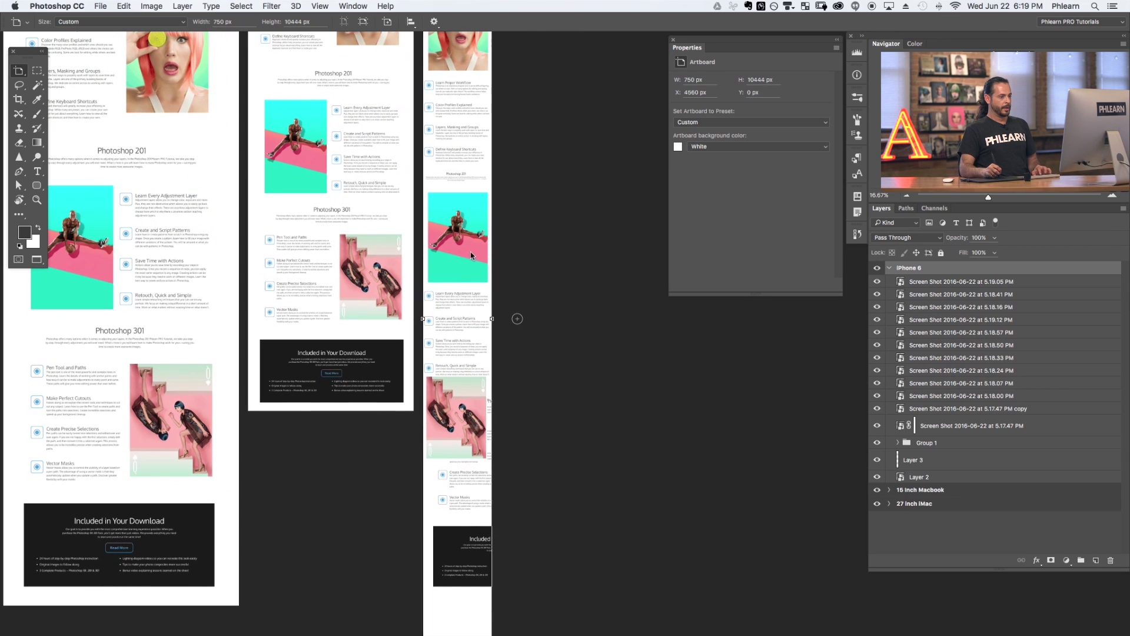
pyautogui.press('v')
pyautogui.moveTo(465, 426); pyautogui.dragTo(461, 488)
pyautogui.moveTo(482, 413); pyautogui.dragTo(428, 417)
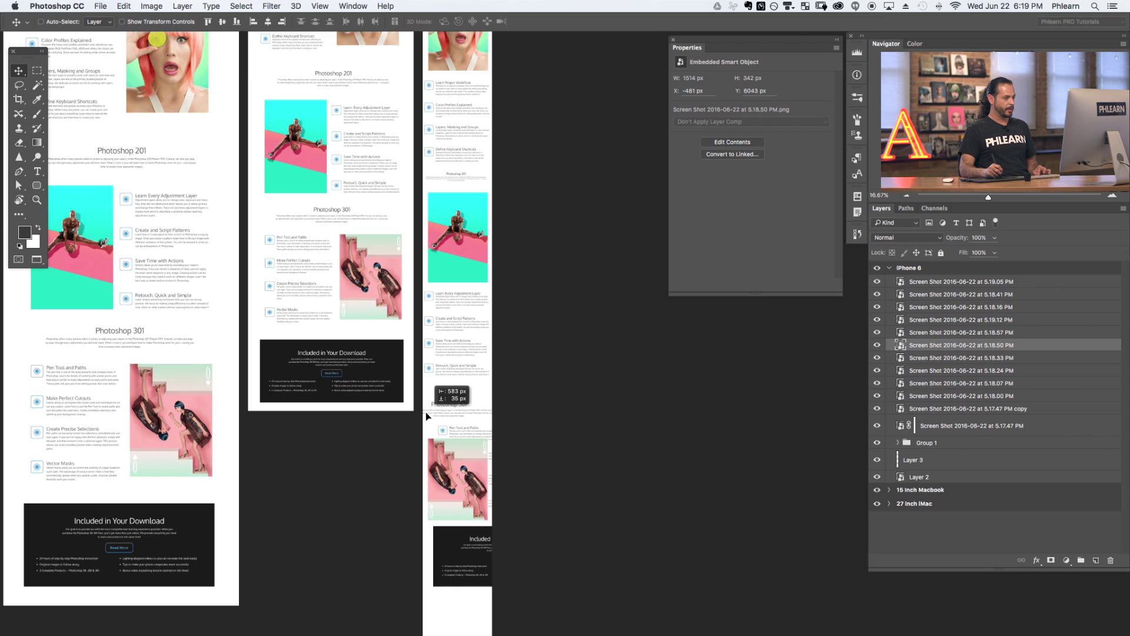
# - Scale the Photoshop 301 heading proportionally to about 808 px wide and nudge it up to about Y 5960 px
pyautogui.hotkey('ctrl', 't')
pyautogui.moveTo(492, 392); pyautogui.dragTo(485, 406)
pyautogui.press('Return')
pyautogui.hotkey('shift', 'Up')
pyautogui.hotkey('shift', 'Up')
pyautogui.hotkey('shift', 'Up')
pyautogui.hotkey('shift', 'Up')
pyautogui.hotkey('shift', 'Up')
pyautogui.hotkey('shift', 'Up')
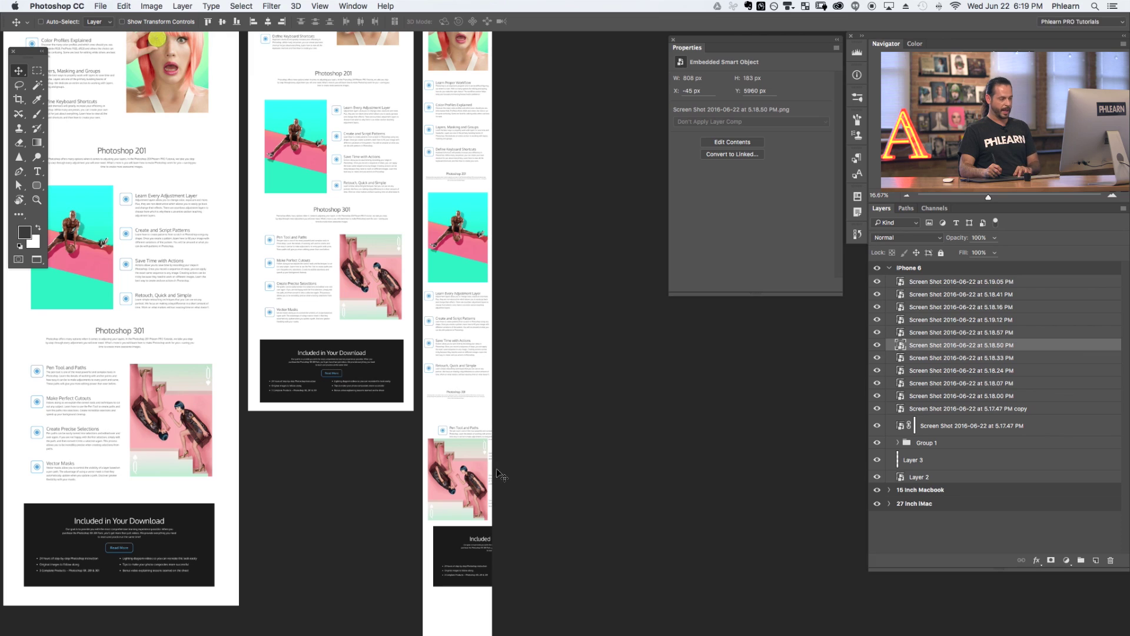
# - Move the staircase photo up beneath the Photoshop 301 heading and arrange the feature list and Included in Your Download banner below it
pyautogui.click(465, 484)
pyautogui.moveTo(465, 484); pyautogui.dragTo(465, 457)
pyautogui.click(458, 501)
pyautogui.scroll(-5, 550, 517)
pyautogui.moveTo(580, 373); pyautogui.dragTo(566, 439)
pyautogui.moveTo(472, 429); pyautogui.dragTo(473, 497)
pyautogui.hotkey('ctrl', 't')
pyautogui.moveTo(571, 453); pyautogui.dragTo(593, 277)
pyautogui.press('super+plus')
pyautogui.press('super+plus')
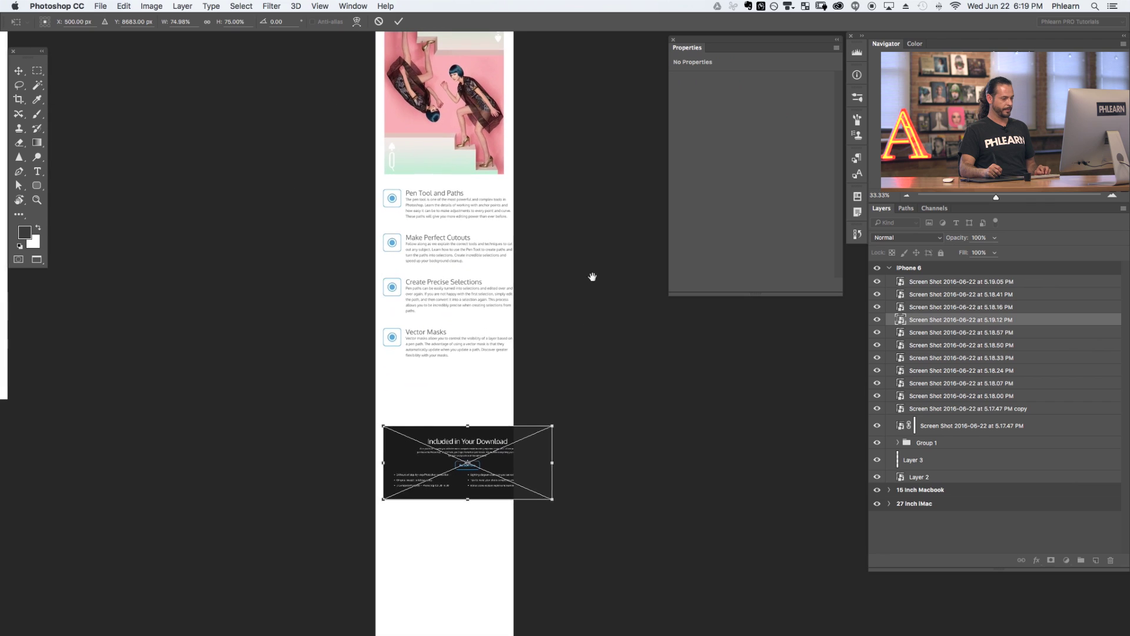
pyautogui.moveTo(532, 481); pyautogui.dragTo(537, 422)
pyautogui.press('Escape')
# - Scale the Included in Your Download banner to about 1004 px wide and centre it under the Vector Masks text, covering the artboard's width
pyautogui.moveTo(591, 473); pyautogui.dragTo(527, 464)
pyautogui.press('super+t')
pyautogui.moveTo(517, 366)
pyautogui.mouseDown()
pyautogui.moveTo(560, 384)
pyautogui.moveTo(514, 386)
pyautogui.mouseUp()
pyautogui.press('Return')
pyautogui.moveTo(538, 486); pyautogui.dragTo(546, 485)
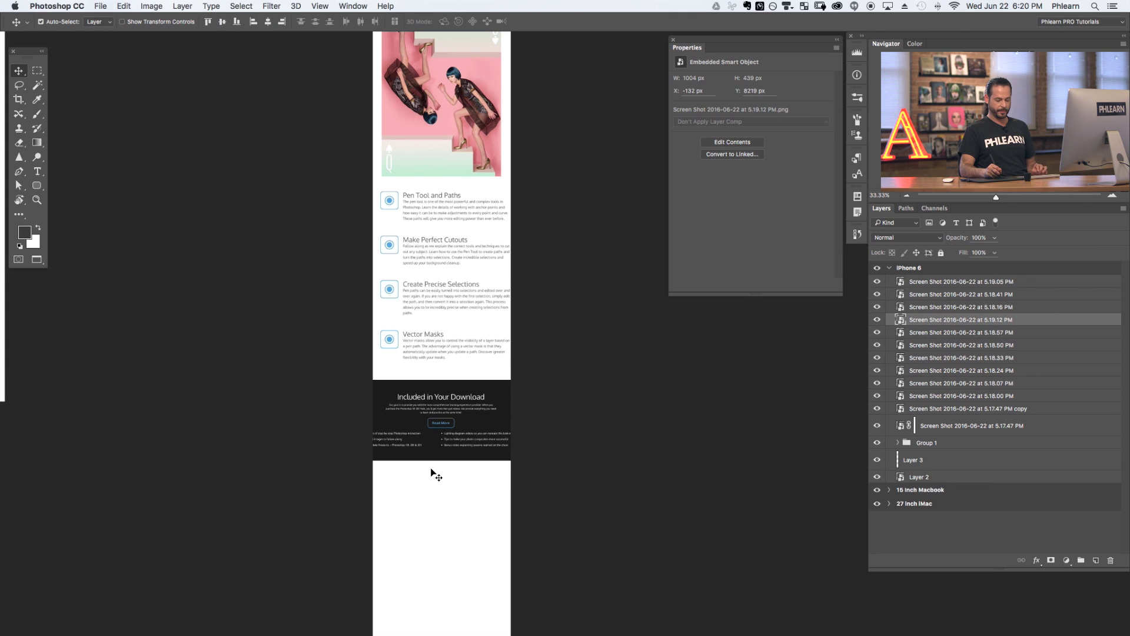
# - Duplicate the Included in Your Download banner and offset the copy to about X 168 px, Y 8307 px
pyautogui.press('super+plus')
pyautogui.scroll(-2, 439, 440)
pyautogui.hscroll(-1, 438, 440)
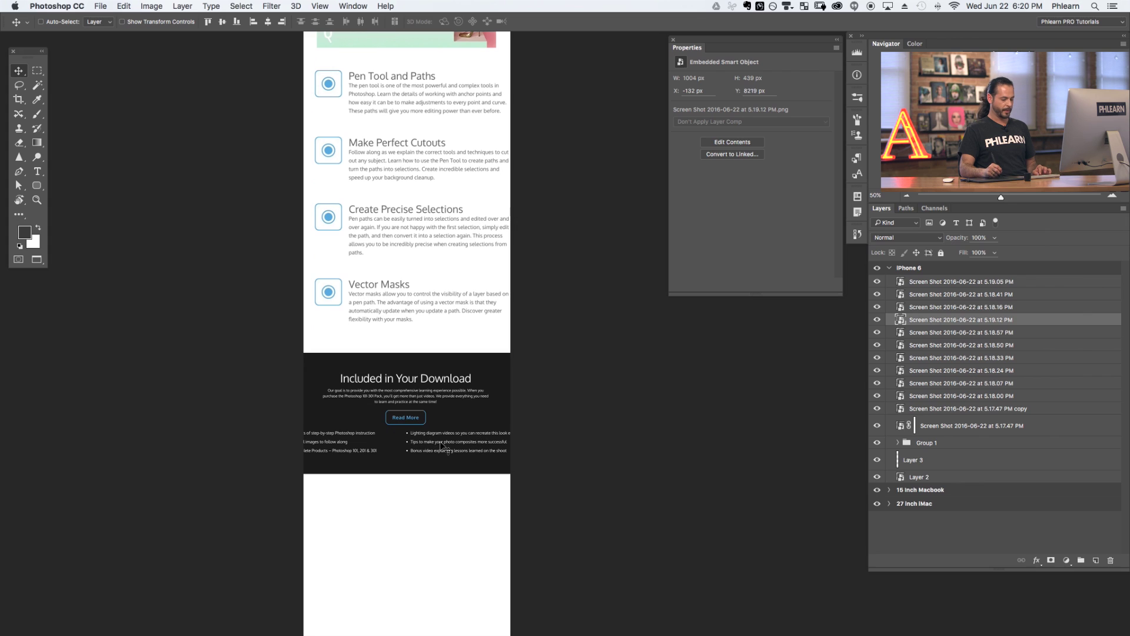
pyautogui.click(876, 319)
pyautogui.click(876, 319)
pyautogui.click(877, 320)
pyautogui.click(877, 320)
pyautogui.moveTo(605, 423); pyautogui.dragTo(683, 452)
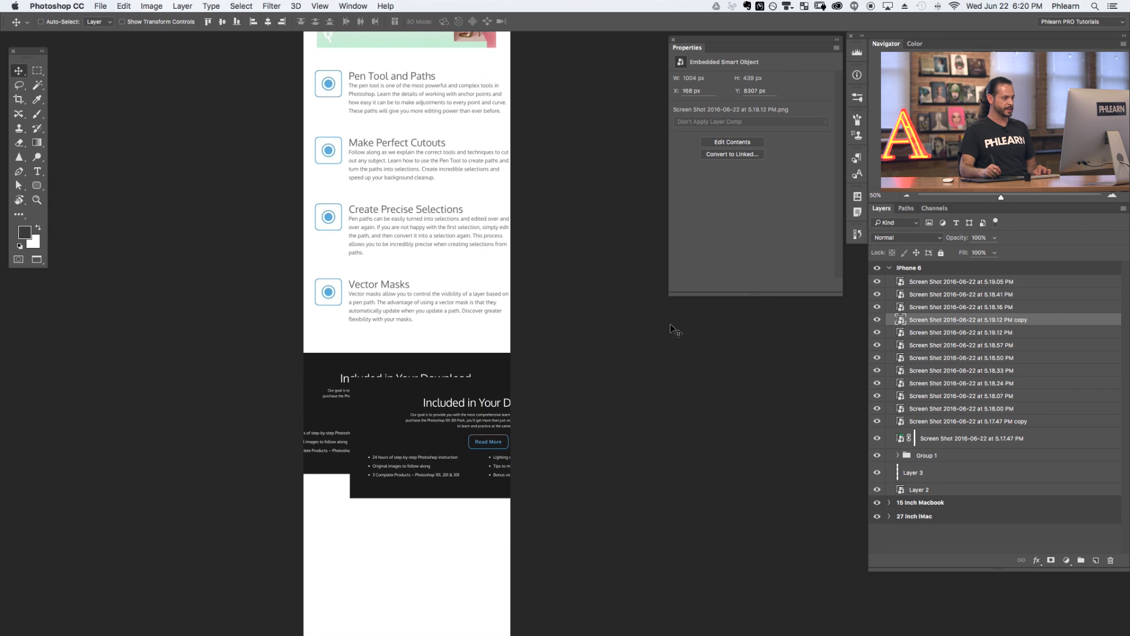
# - Mask the banner copy to its bullet list starting with "24 hours of step-by-step Photoshop instruction" and move it below the Read More button
pyautogui.press('m')
pyautogui.moveTo(365, 452); pyautogui.dragTo(467, 483)
pyautogui.click(606, 470)
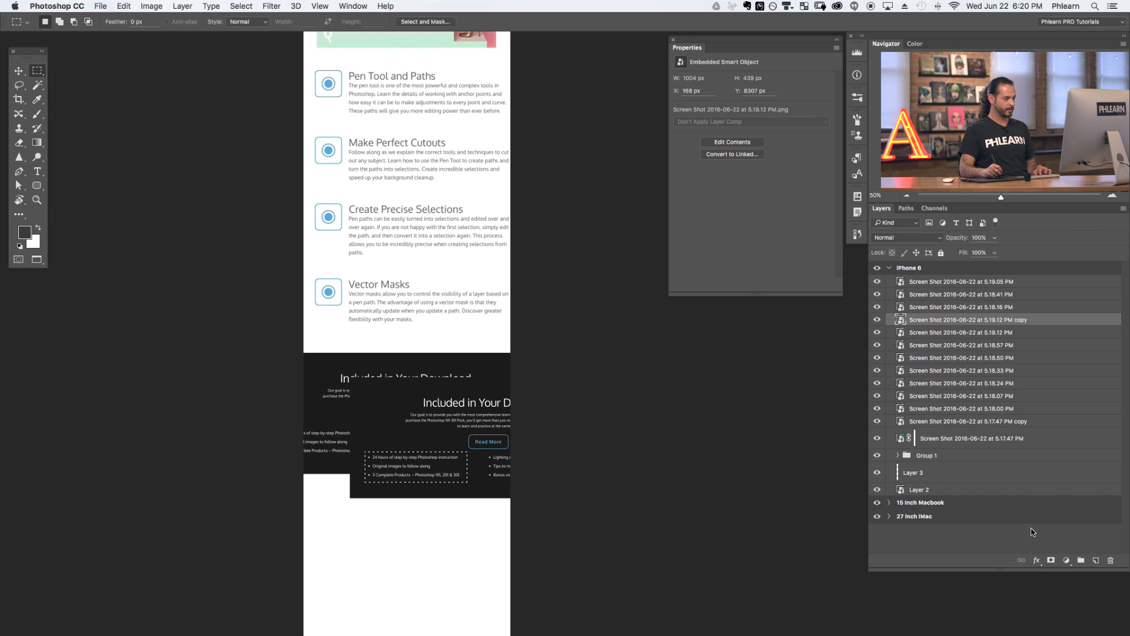
pyautogui.click(1050, 561)
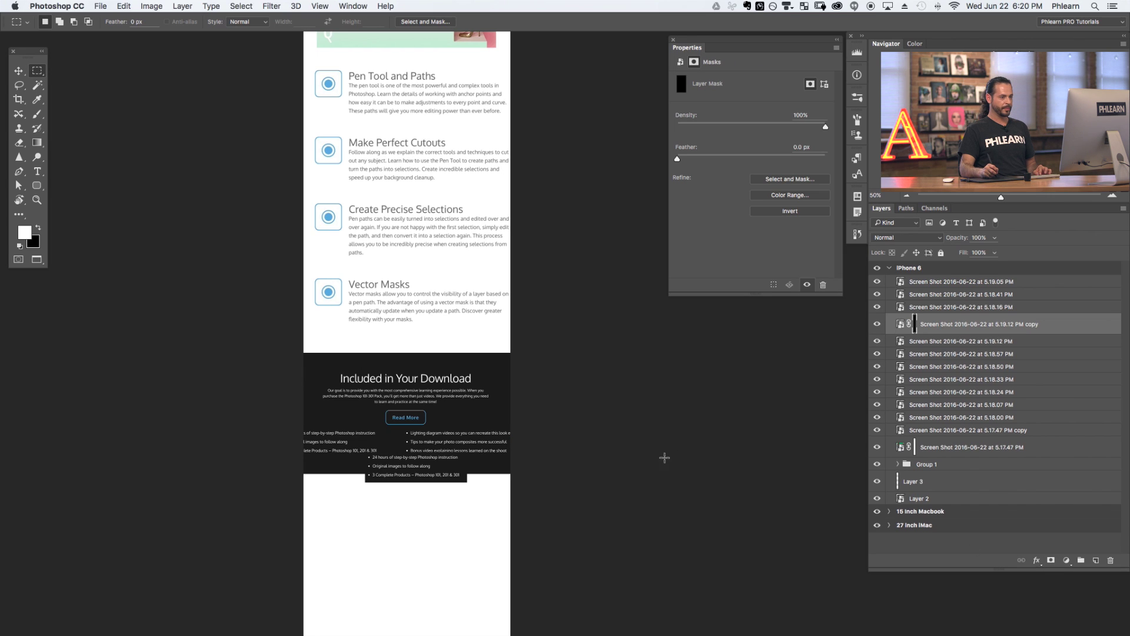
pyautogui.press('v')
pyautogui.moveTo(634, 557); pyautogui.dragTo(649, 516)
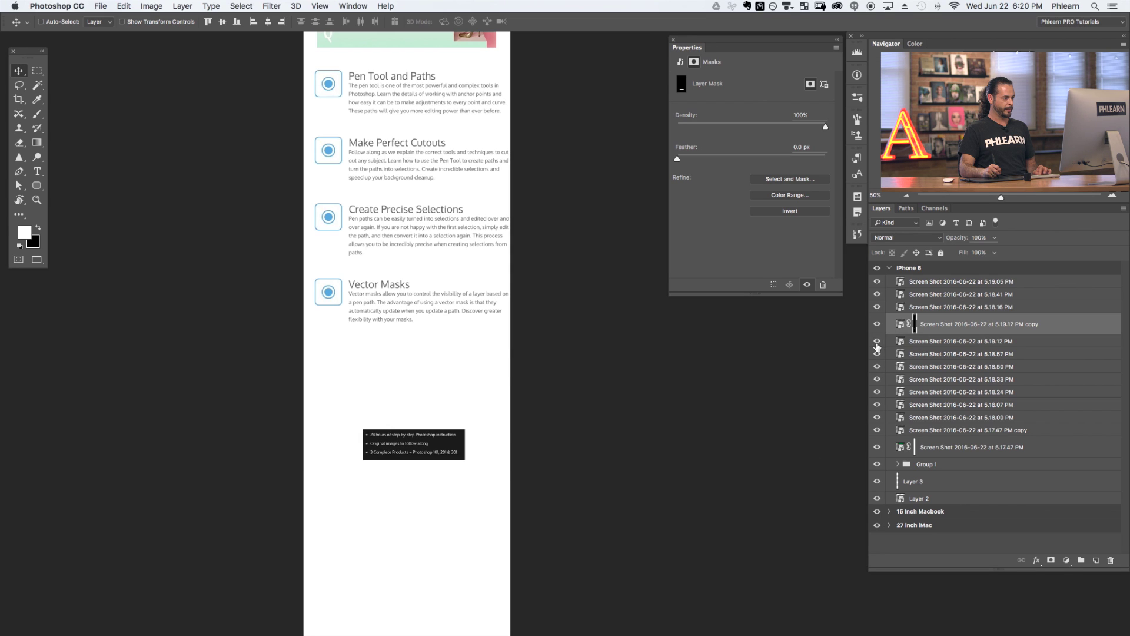
# - Add a second masked banner copy showing only the bullet list starting with "Lighting diagram videos", stacked directly beneath the first list
pyautogui.click(914, 343)
pyautogui.moveTo(763, 389); pyautogui.dragTo(593, 542)
pyautogui.press('m')
pyautogui.moveTo(375, 496); pyautogui.dragTo(496, 524)
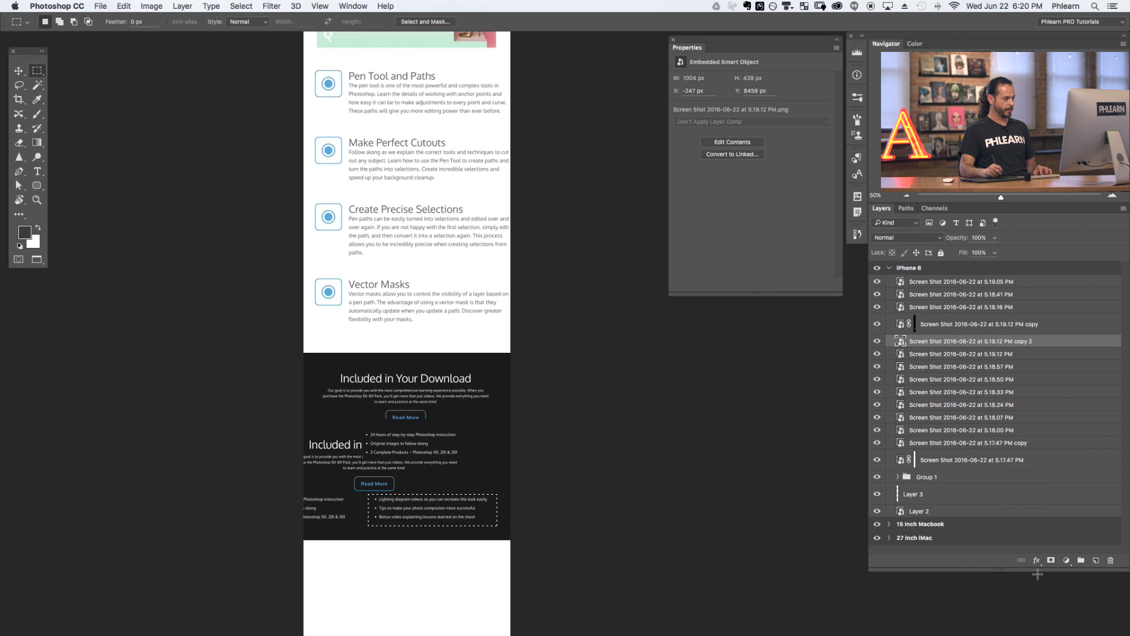
pyautogui.click(1051, 560)
pyautogui.press('v')
pyautogui.moveTo(690, 553)
pyautogui.mouseDown()
pyautogui.moveTo(684, 523)
pyautogui.moveTo(692, 542)
pyautogui.mouseUp()
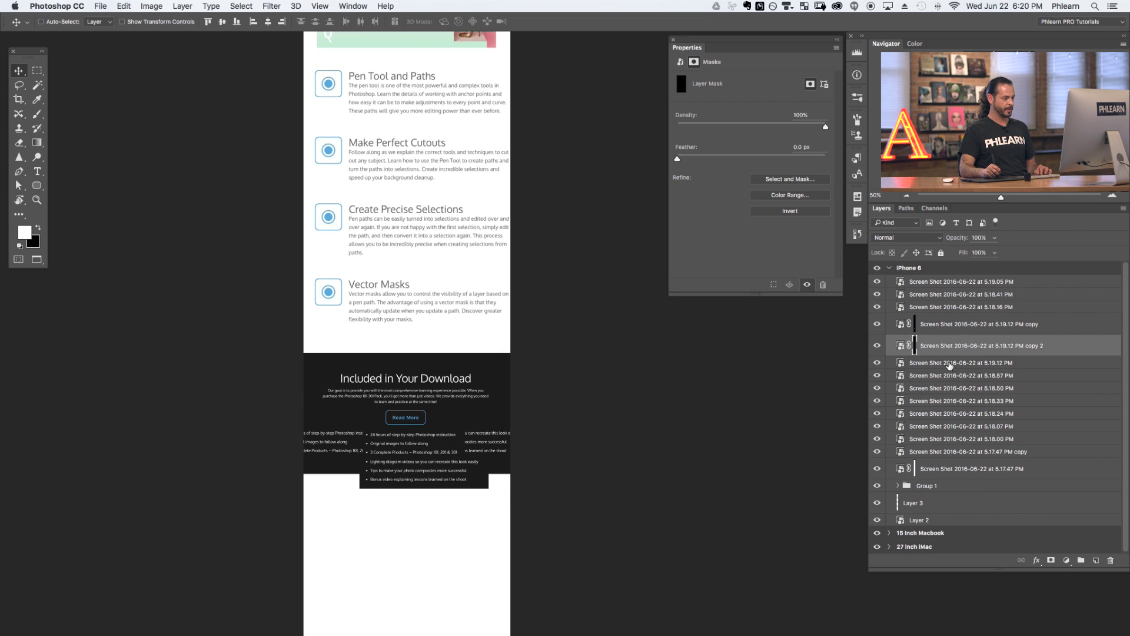
# - On a new layer above the original banner, fill a full-width rectangle with its dark background colour behind the stacked bullet lists
pyautogui.click(949, 363)
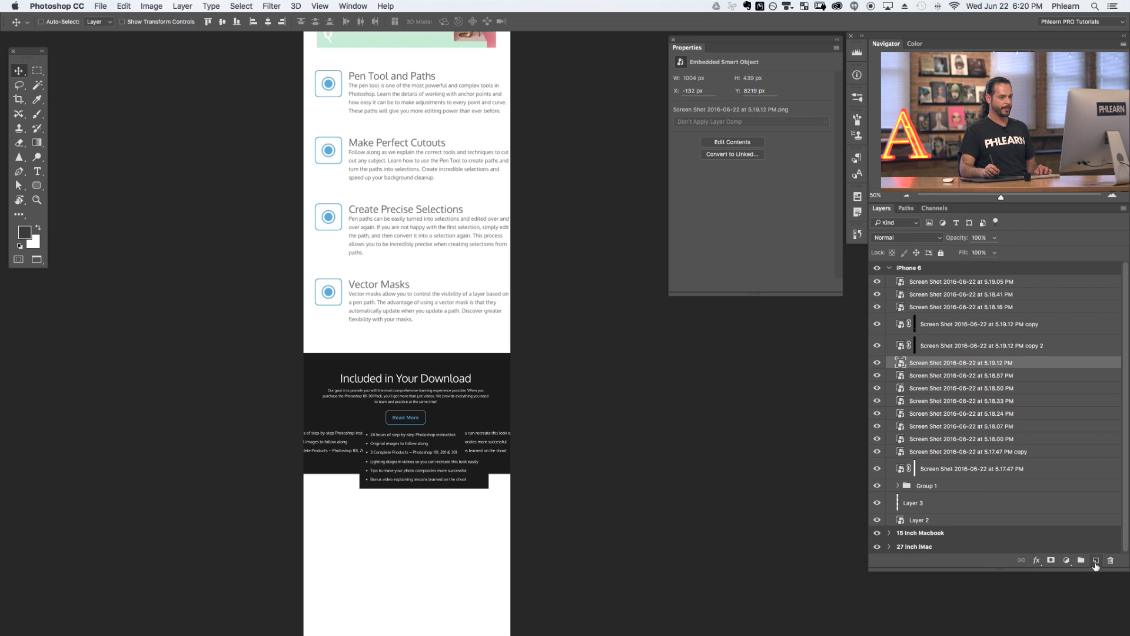
pyautogui.click(1095, 560)
pyautogui.press('m')
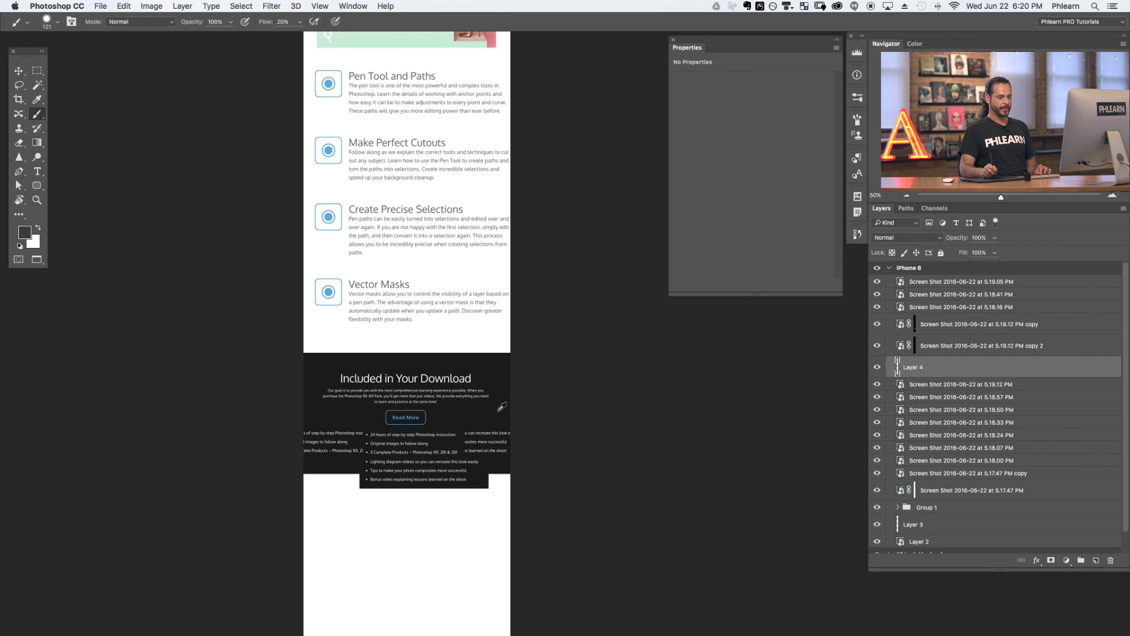
pyautogui.press('d')
pyautogui.moveTo(288, 431); pyautogui.dragTo(511, 493)
pyautogui.hotkey('alt', 'BackSpace')
pyautogui.press('super+d')
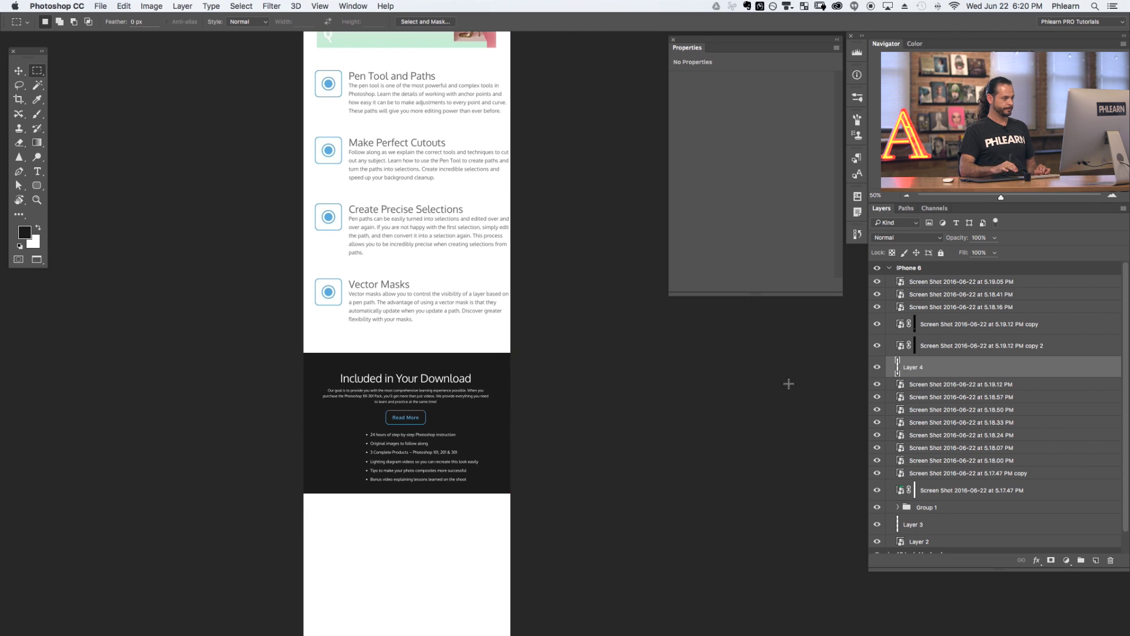
# - Nudge both masked bullet list layers together slightly left to centre them in the banner
pyautogui.hotkey('alt', ']')
pyautogui.hotkey('shift', 'alt', ']')
pyautogui.press('v')
pyautogui.press('Left')
pyautogui.press('Left')
pyautogui.press('Left')
pyautogui.press('Left')
pyautogui.press('Left')
pyautogui.press('Left')
pyautogui.press('Left')
pyautogui.press('Left')
pyautogui.press('Left')
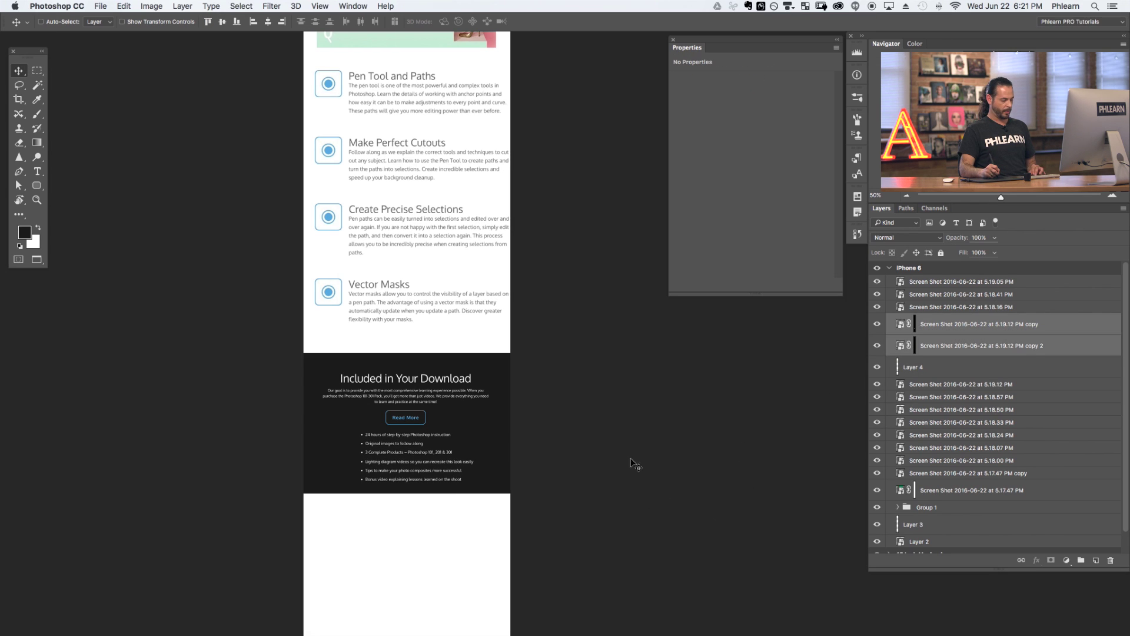
# - Shorten the iPhone 6 artboard to about 8725 px high so it ends at the bottom of the dark banner
pyautogui.moveTo(487, 557); pyautogui.dragTo(529, 355)
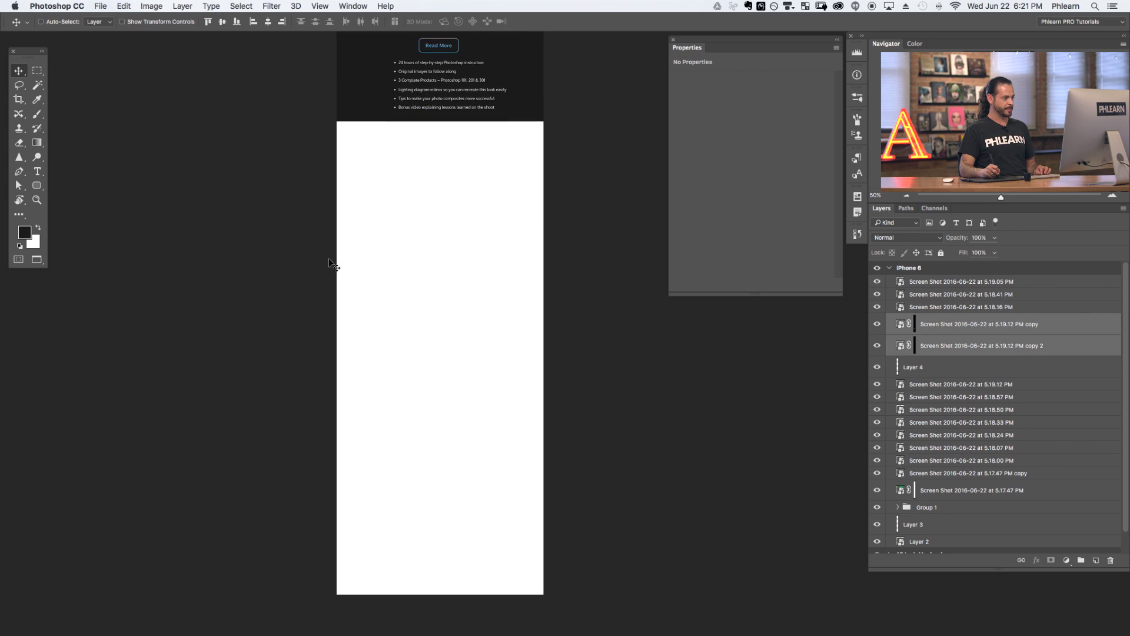
pyautogui.moveTo(19, 71); pyautogui.dragTo(59, 81)
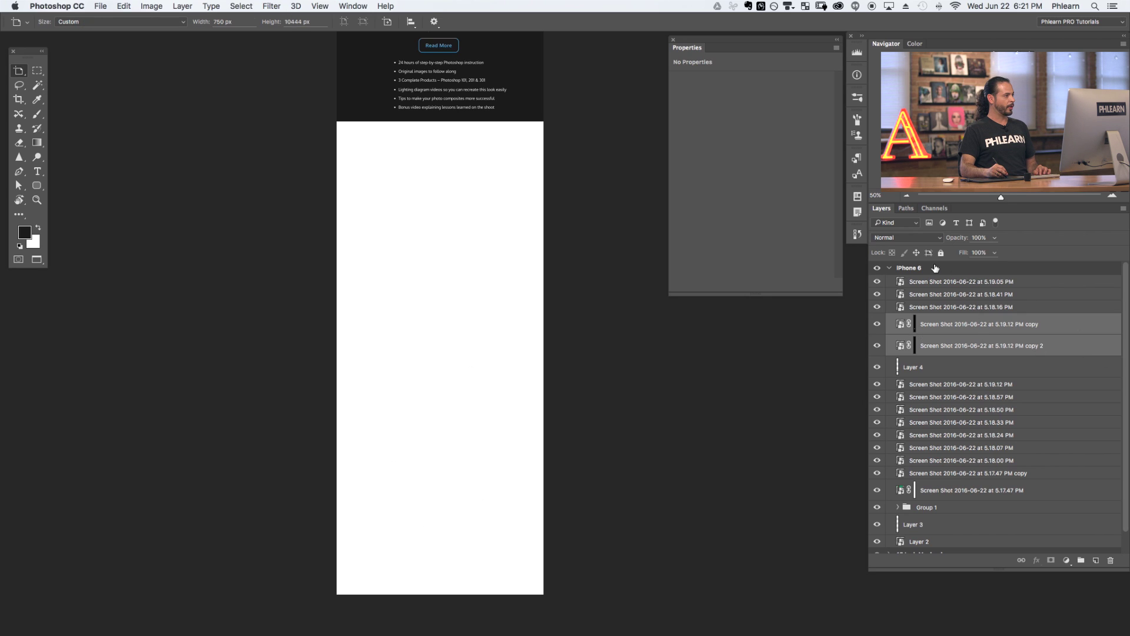
pyautogui.click(921, 270)
pyautogui.moveTo(437, 594); pyautogui.dragTo(516, 122)
# - Review the 27 inch iMac, 15 Inch Macbook and iPhone 6 layouts side by side
pyautogui.press('super+1')
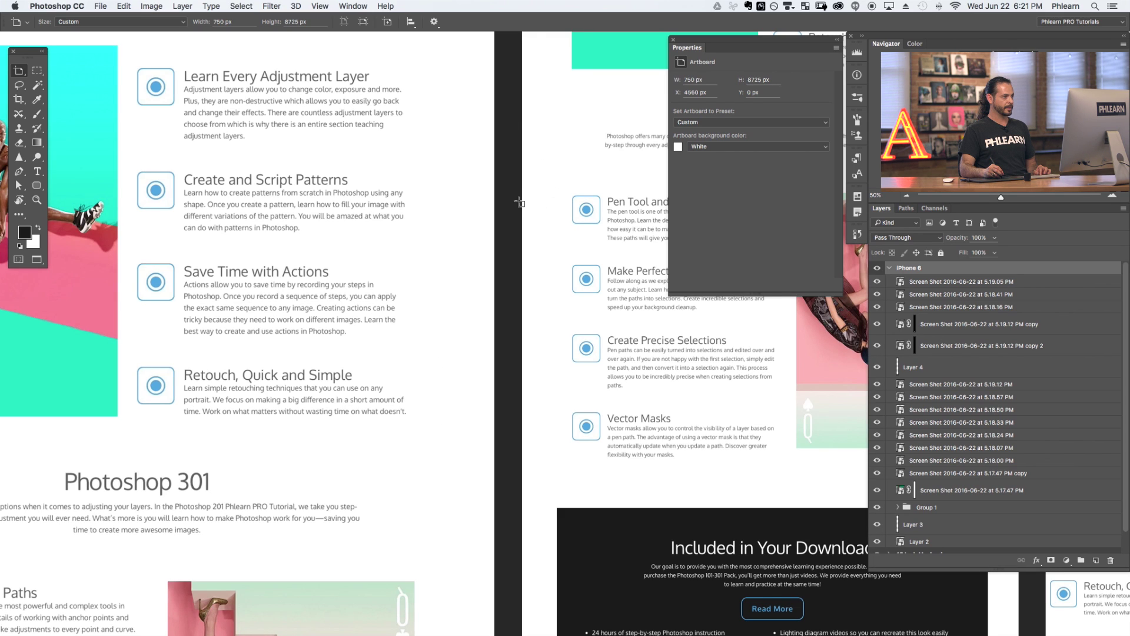
pyautogui.press('super+minus')
pyautogui.press('super+minus')
pyautogui.press('super+minus')
pyautogui.press('super+minus')
pyautogui.moveTo(717, 372); pyautogui.dragTo(527, 394)
pyautogui.press('super+minus')
pyautogui.moveTo(19, 72); pyautogui.dragTo(65, 70)
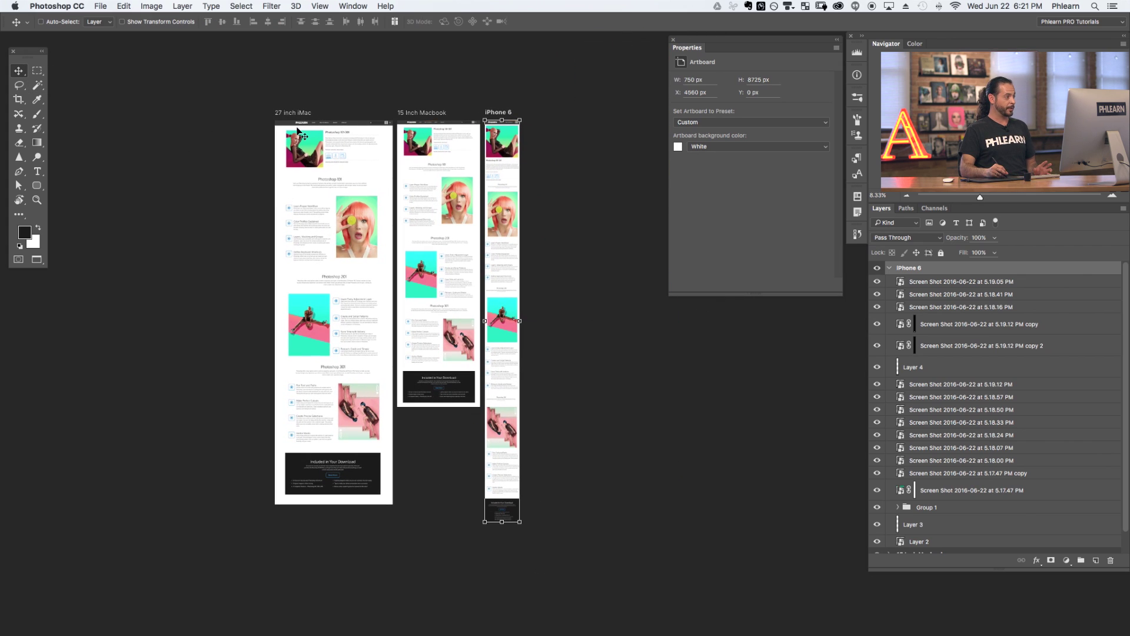
pyautogui.hotkey('shift', 'v')
pyautogui.click(889, 269)
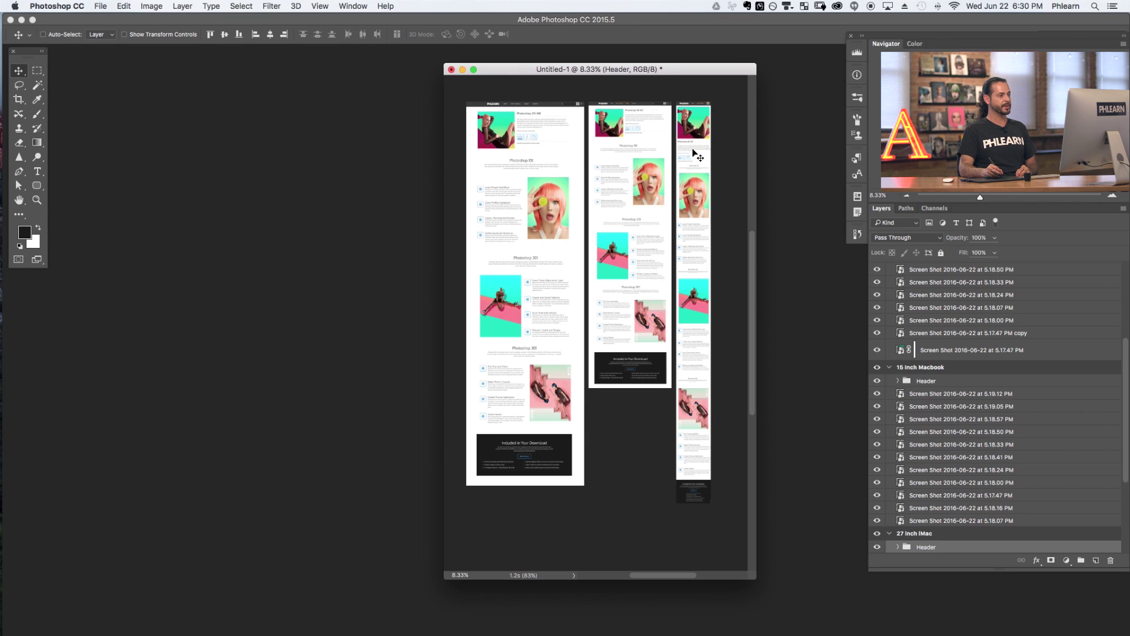
# - Open the Phlearn_Black.tif logo file
pyautogui.click(100, 6)
pyautogui.click(112, 30)
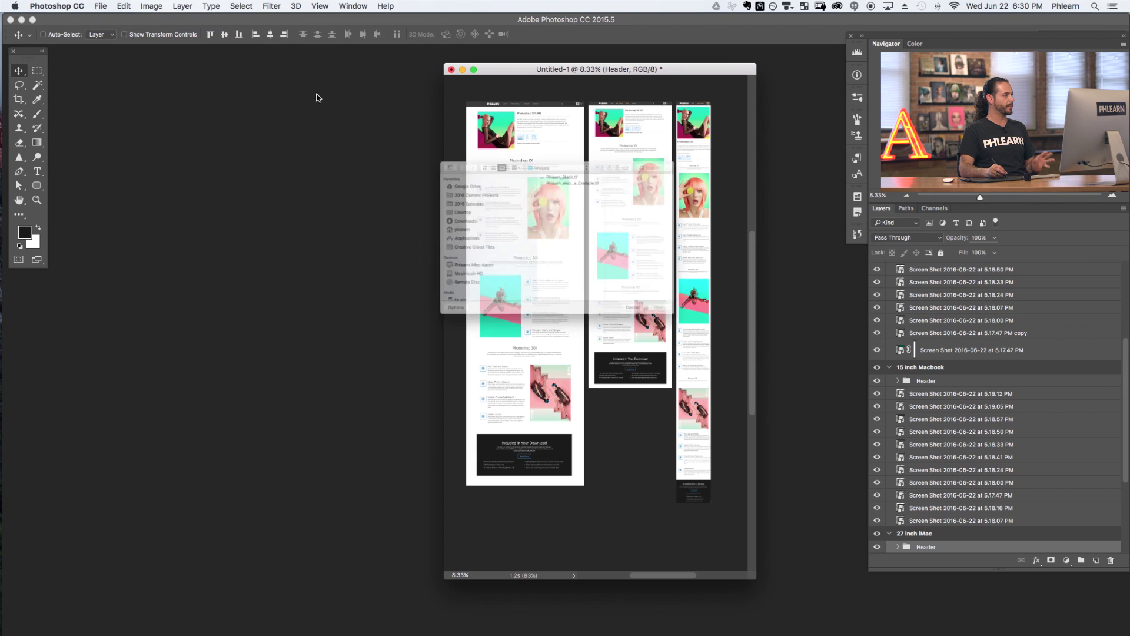
pyautogui.click(727, 353)
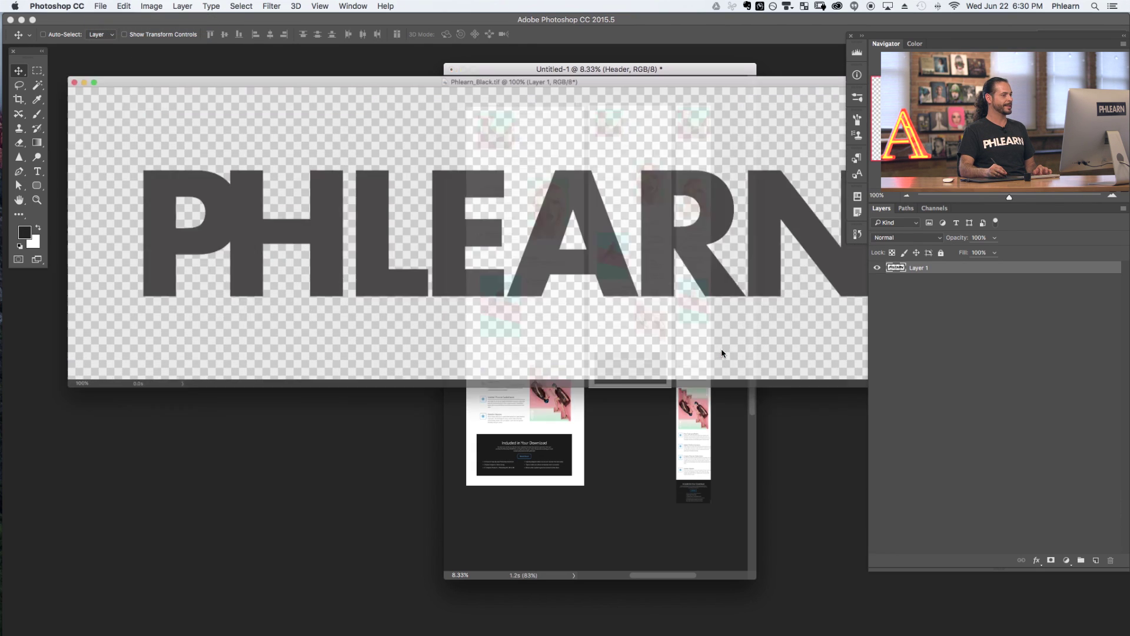
# - Return to the Untitled-1 layout document, leaving the whole Phlearn_Black.tif logo in view beside it
pyautogui.press('super+minus')
pyautogui.press('super+minus')
pyautogui.press('super+minus')
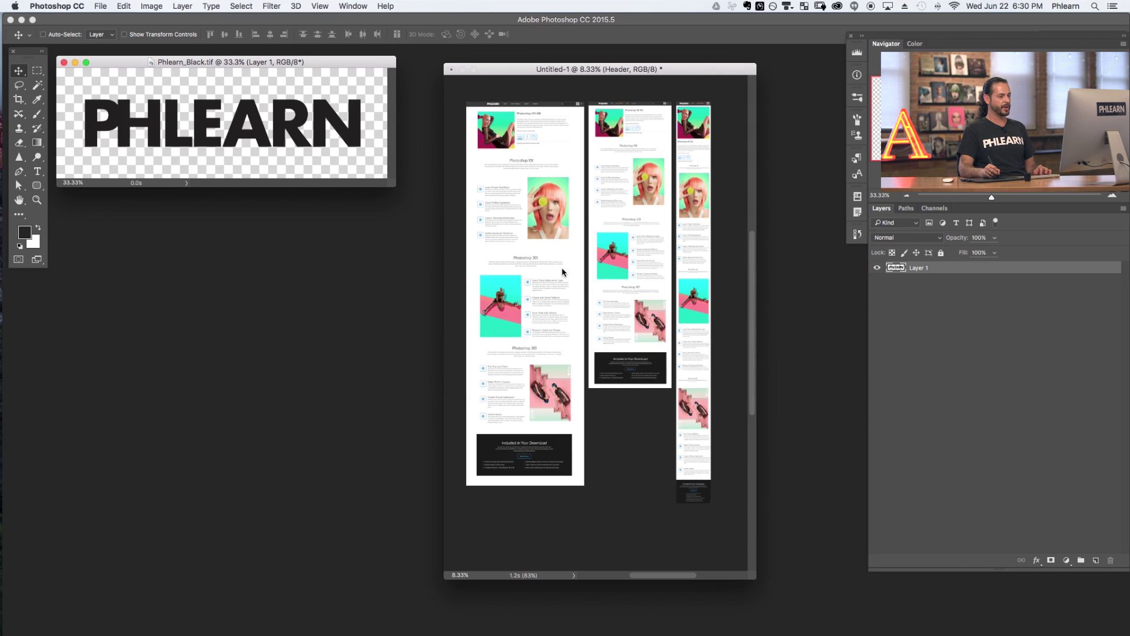
pyautogui.moveTo(516, 76); pyautogui.dragTo(509, 74)
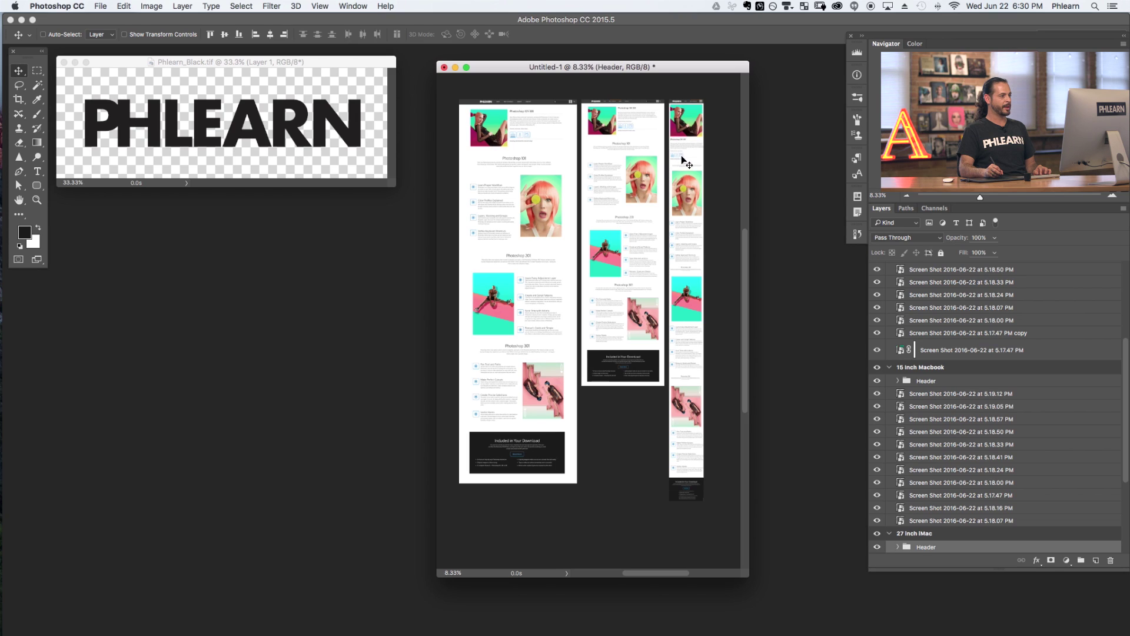
# - Group all iPhone 6 artboard layers below the header group into a group named Content
pyautogui.click(889, 371)
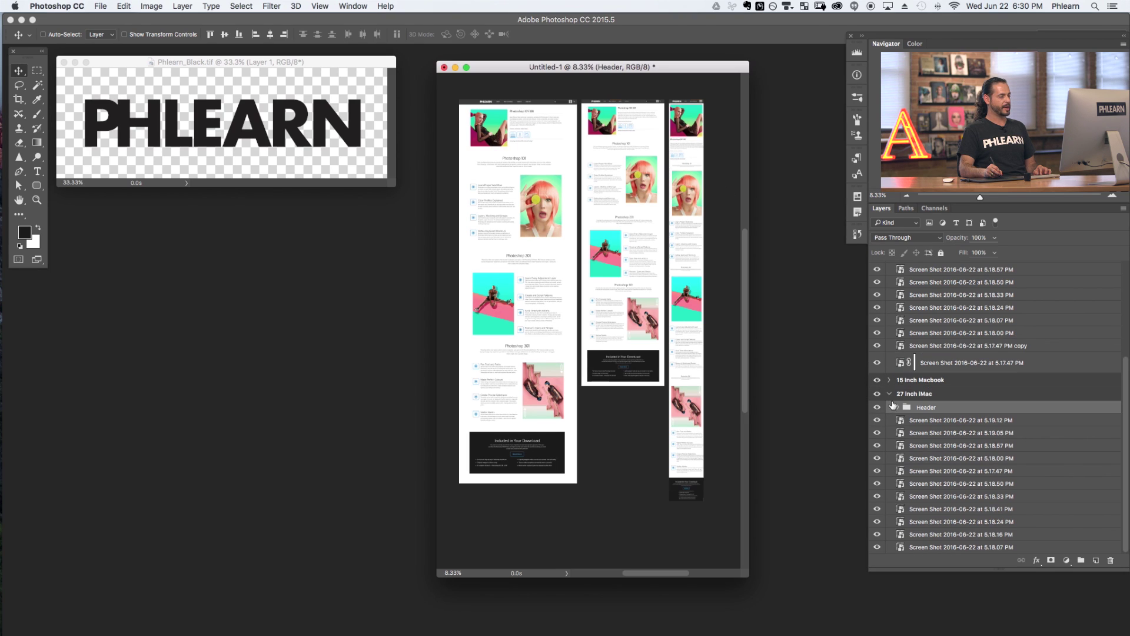
pyautogui.click(889, 393)
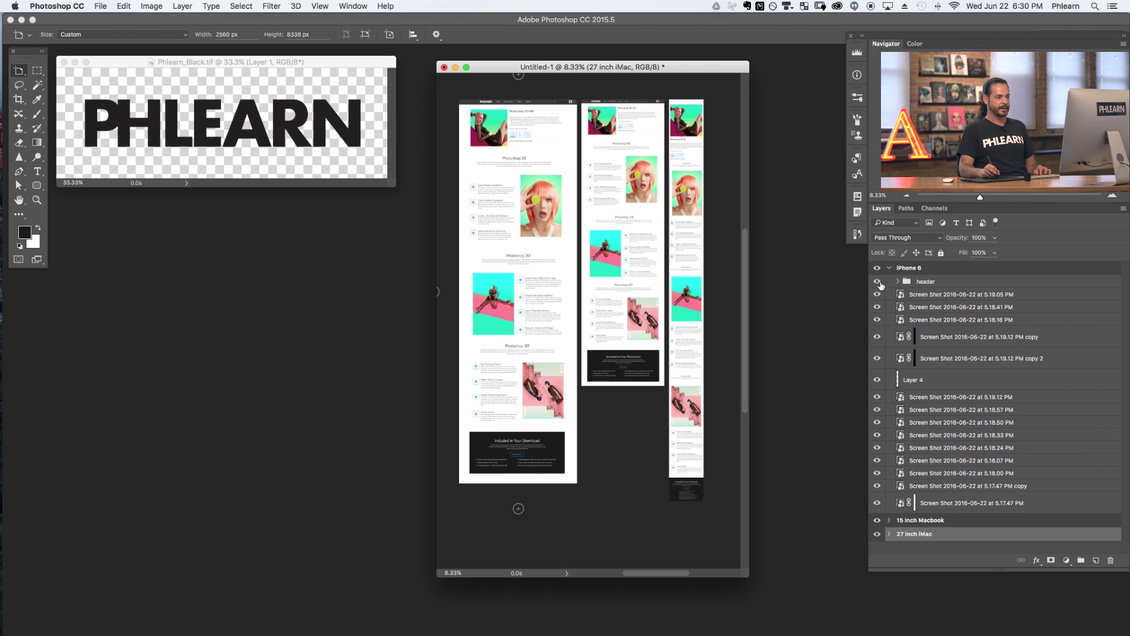
pyautogui.click(916, 295)
pyautogui.press('v')
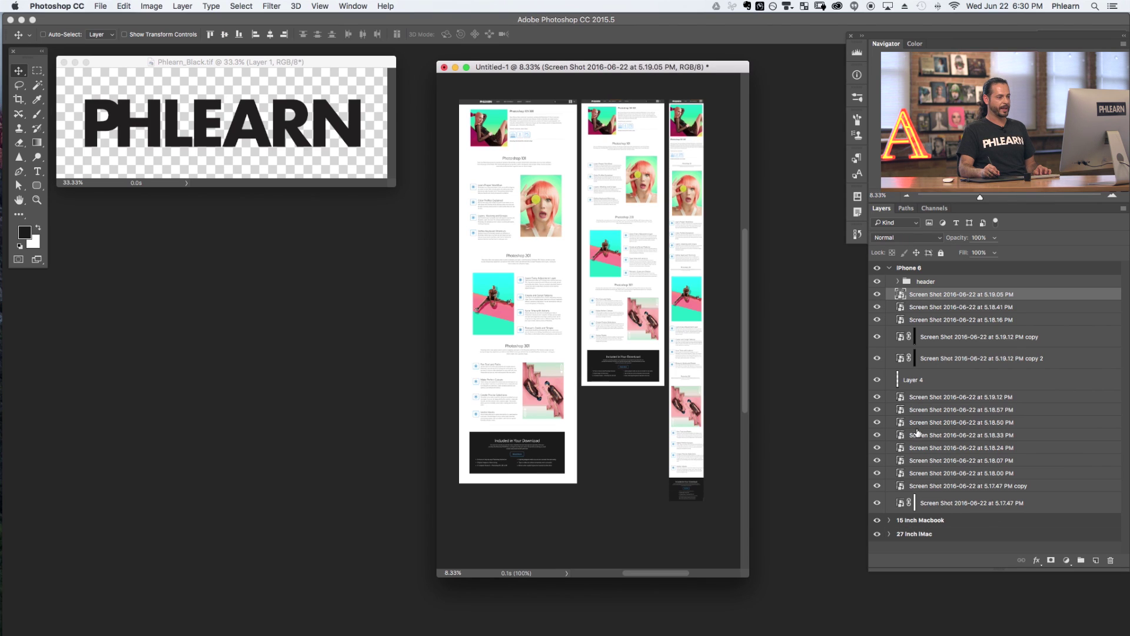
pyautogui.keyDown('shift'); pyautogui.click(961, 507); pyautogui.keyUp('shift')
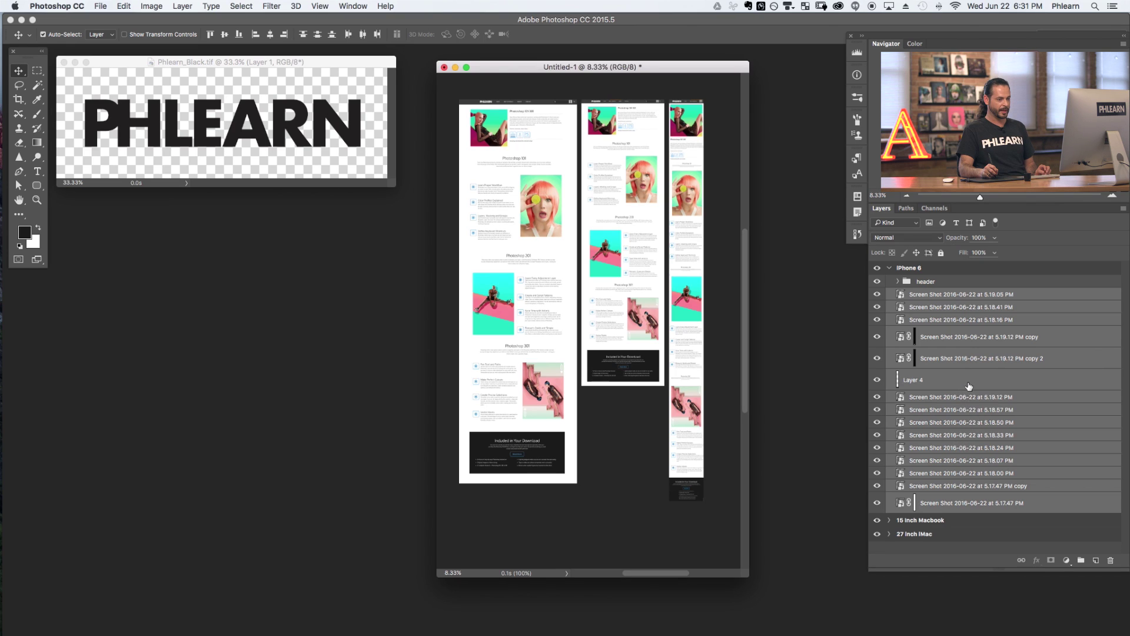
pyautogui.press('super+g')
pyautogui.write('Content')
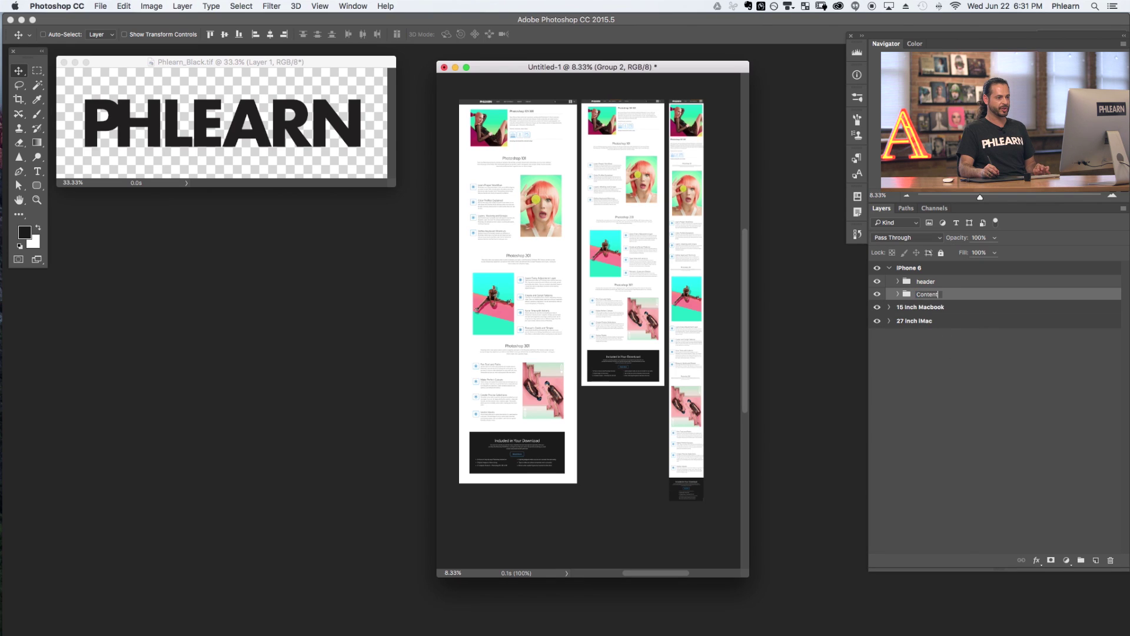
pyautogui.press('Return')
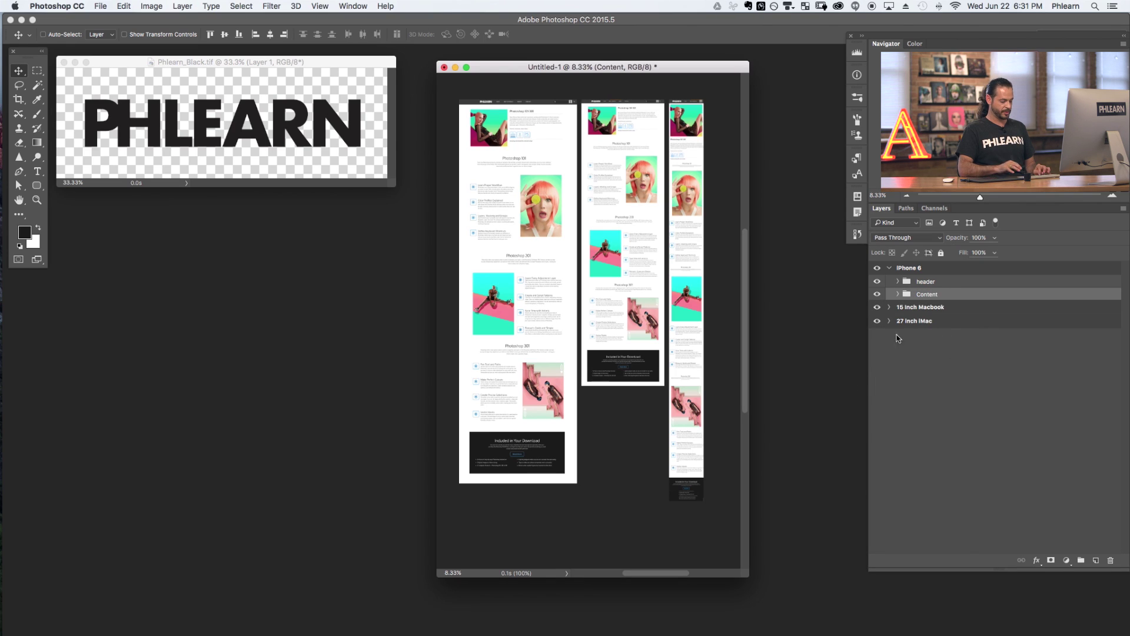
# - Group the 15 Inch Macbook artboard's screenshot layers below its Header group into a group named Content
pyautogui.click(890, 306)
pyautogui.click(927, 338)
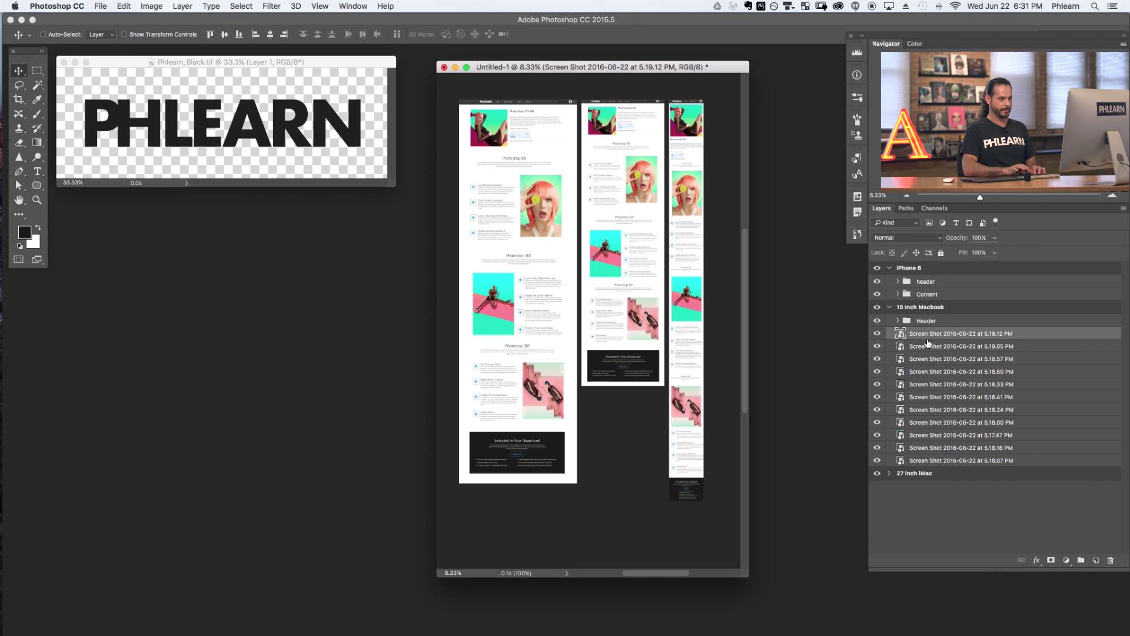
pyautogui.keyDown('shift'); pyautogui.click(953, 460); pyautogui.keyUp('shift')
pyautogui.press('super+g')
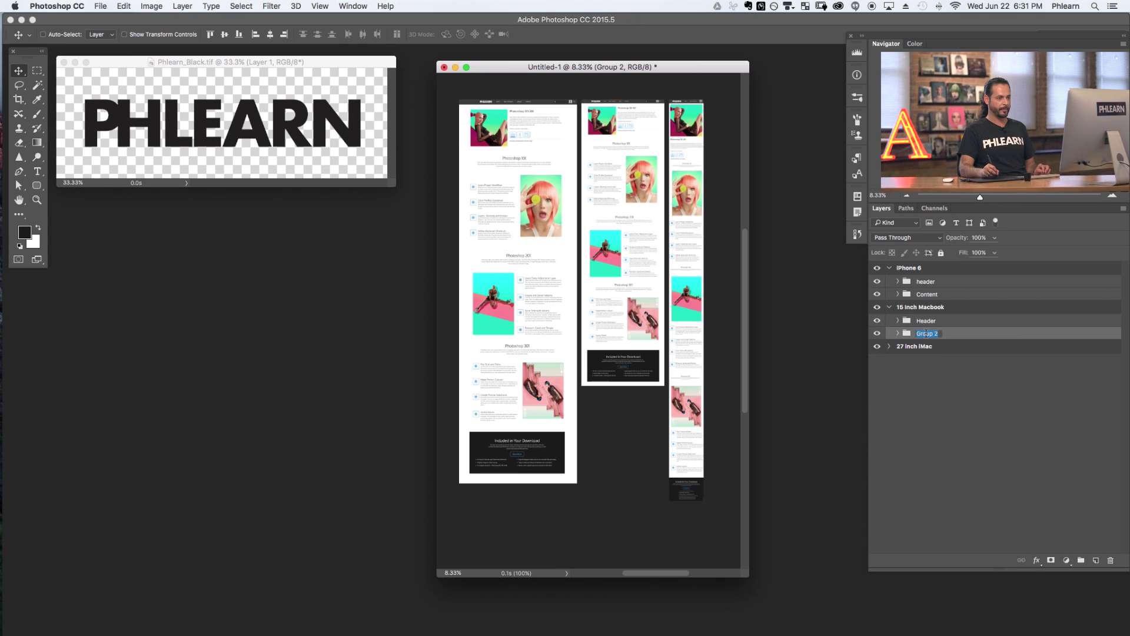
pyautogui.write('Content')
pyautogui.press('Return')
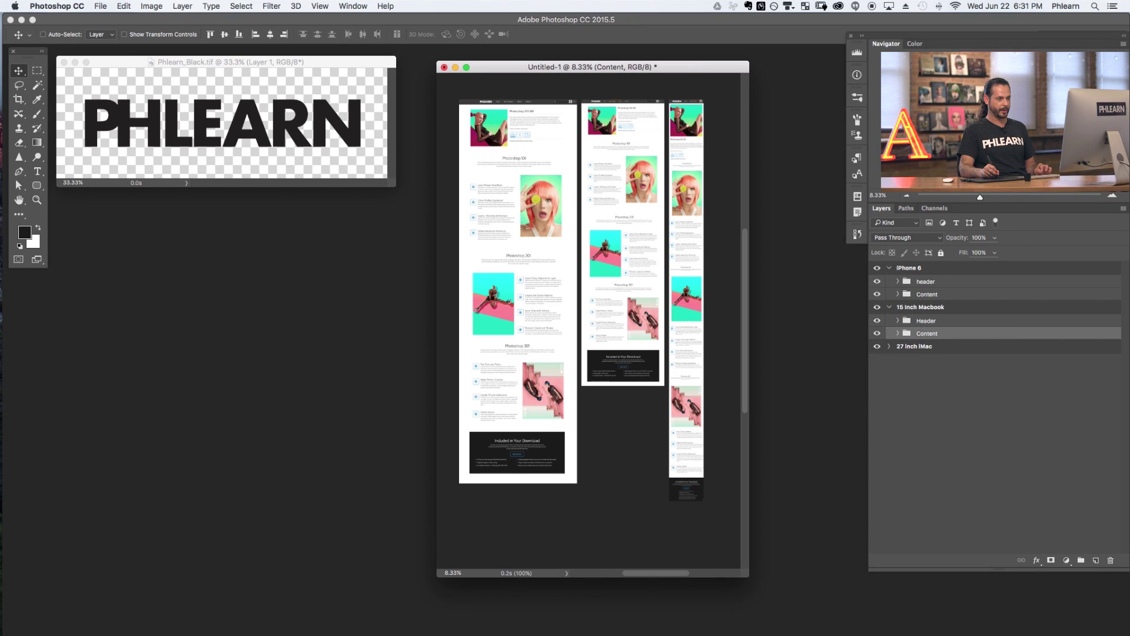
# - Group the 27 inch iMac artboard's screenshot layers below its Header group into a group named Content
pyautogui.click(888, 346)
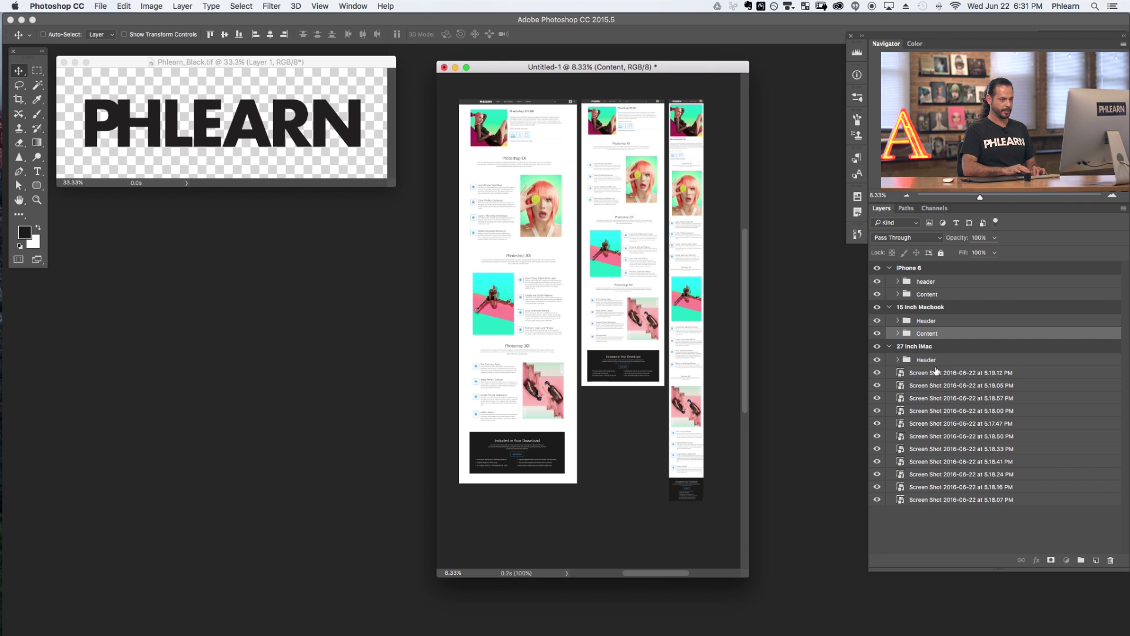
pyautogui.click(936, 371)
pyautogui.keyDown('shift'); pyautogui.click(963, 500); pyautogui.keyUp('shift')
pyautogui.press('super+g')
pyautogui.doubleClick(926, 373)
pyautogui.write('Content')
pyautogui.press('Return')
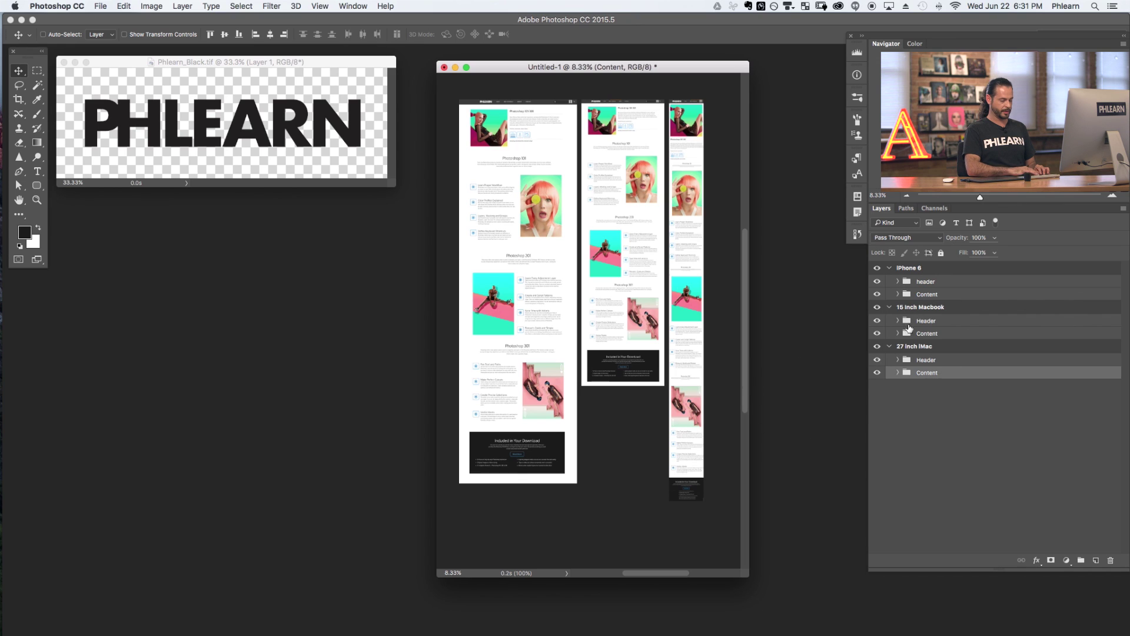
# - Place Phlearn_Black.tif as a linked file in the iPhone 6 artboard and scale it to about 170%, filling the artboard's width
pyautogui.click(918, 270)
pyautogui.hotkey('shift', 'v')
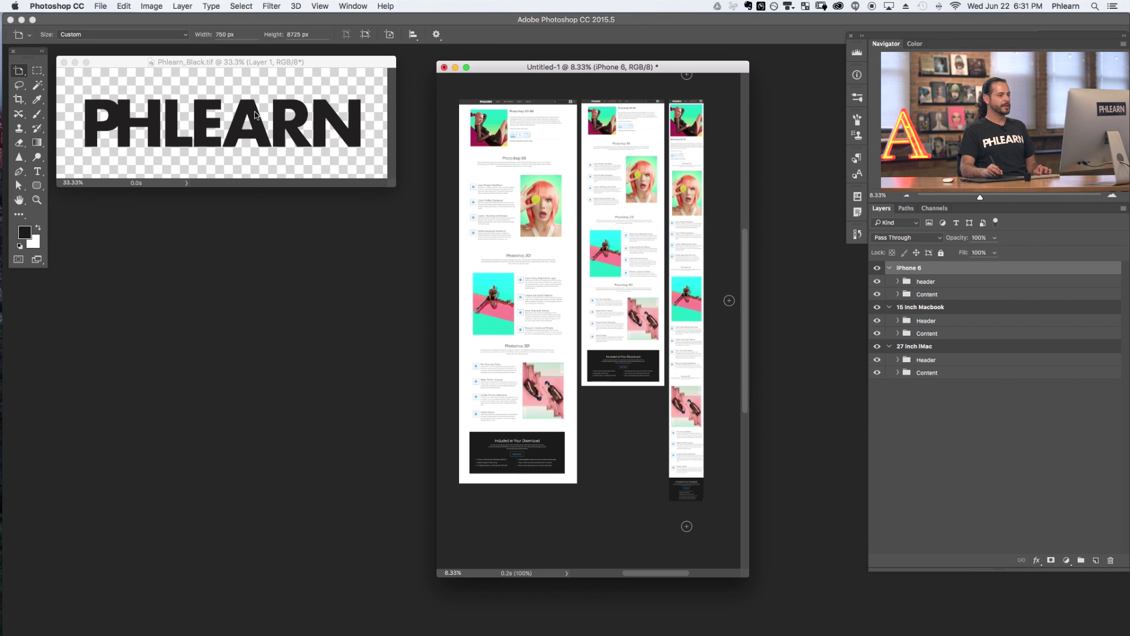
pyautogui.click(101, 6)
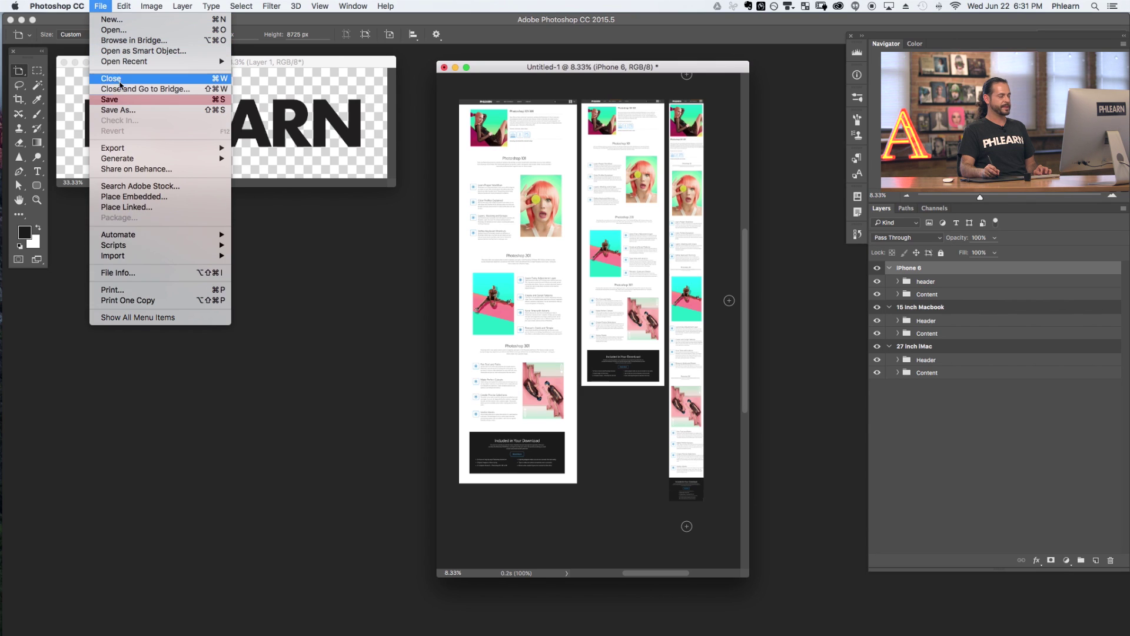
pyautogui.click(133, 207)
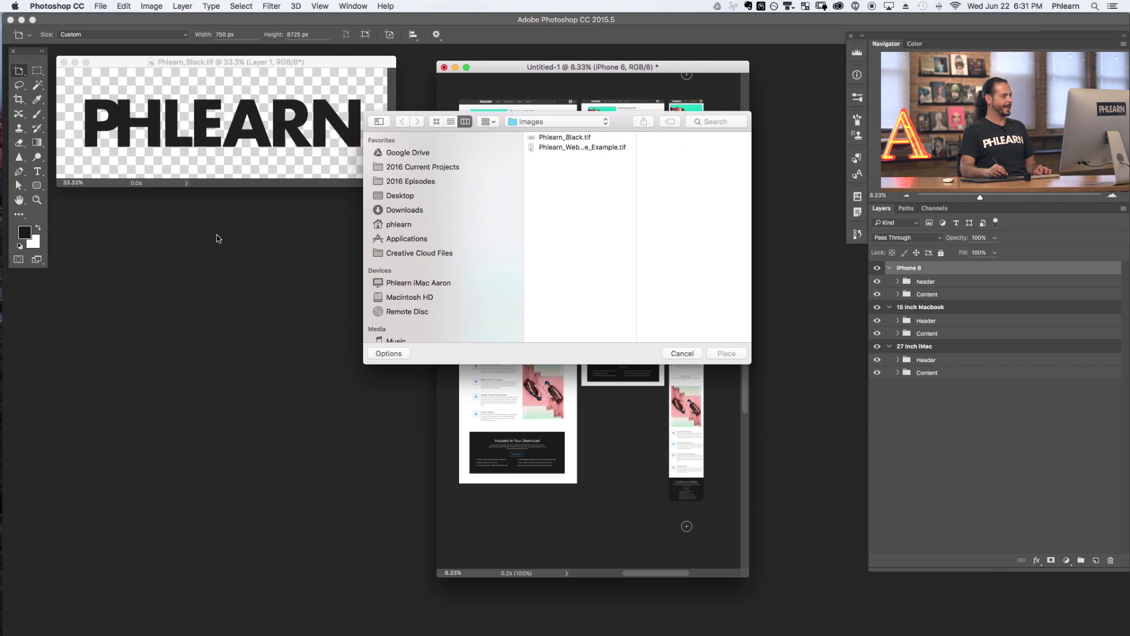
pyautogui.click(568, 139)
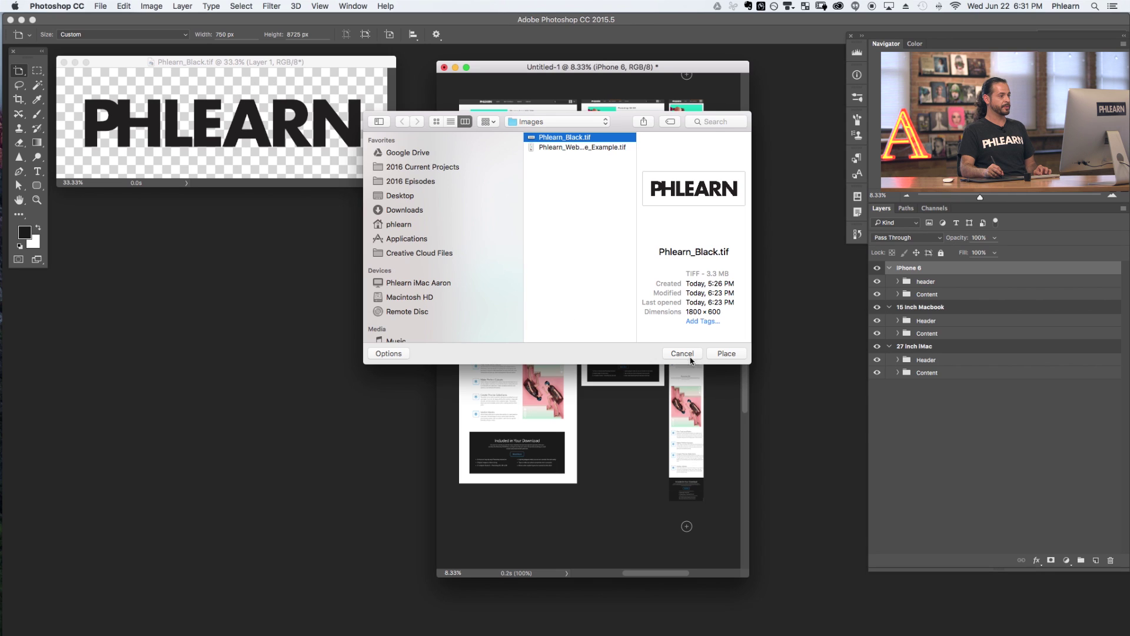
pyautogui.click(724, 353)
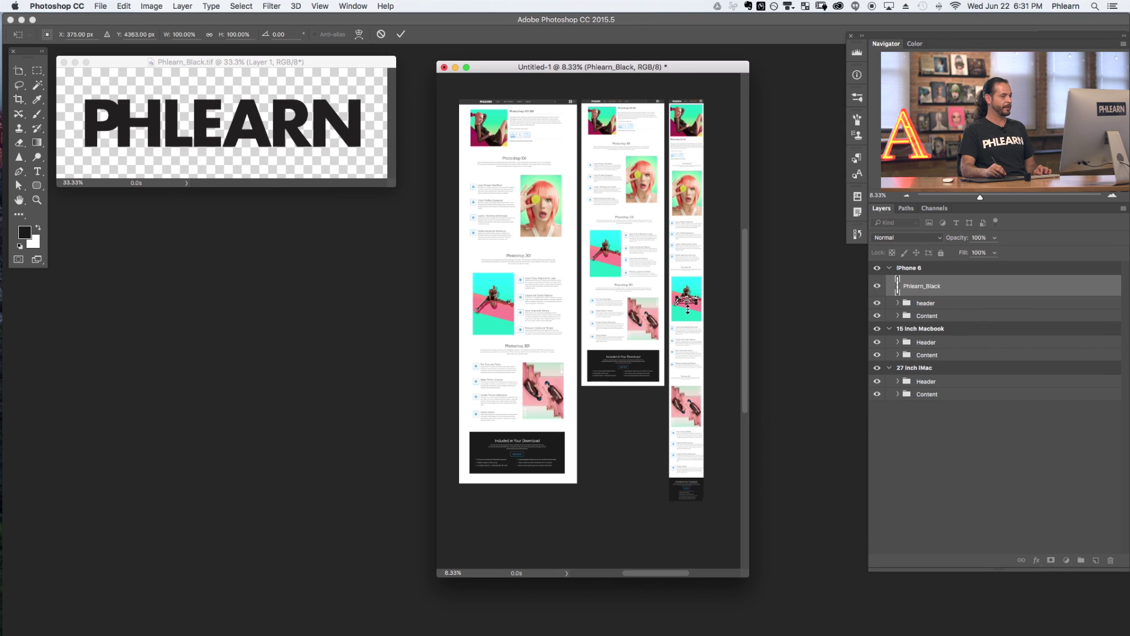
pyautogui.moveTo(675, 308); pyautogui.dragTo(669, 312)
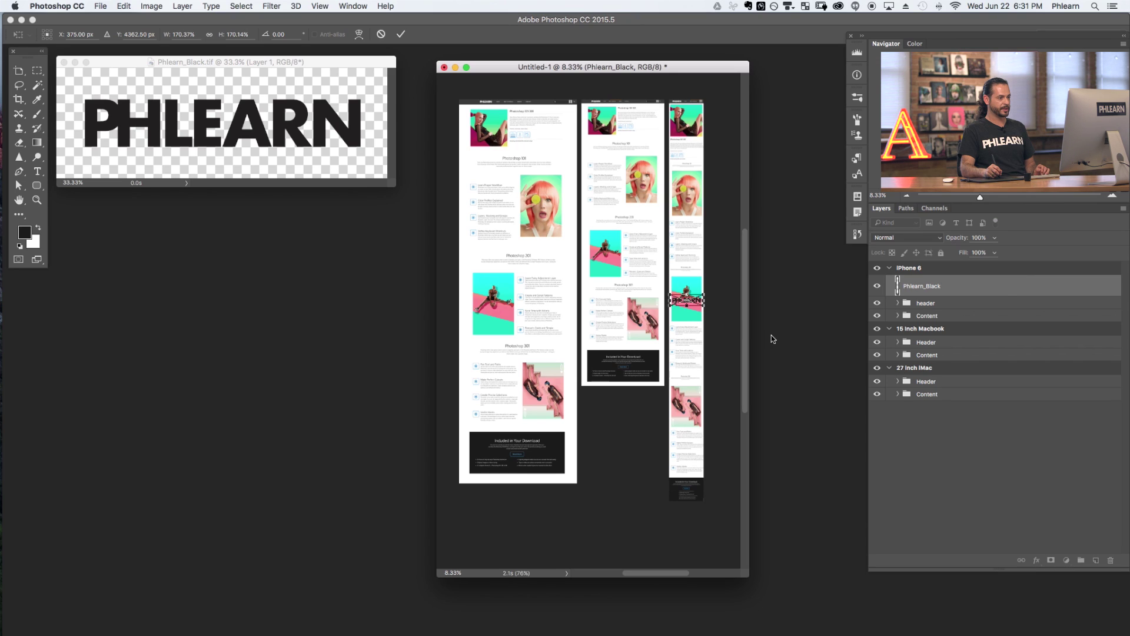
pyautogui.press('Return')
# - Move the logo up to just below the iPhone 6 header and shift that artboard's Content group down to clear it
pyautogui.moveTo(709, 340); pyautogui.dragTo(687, 196)
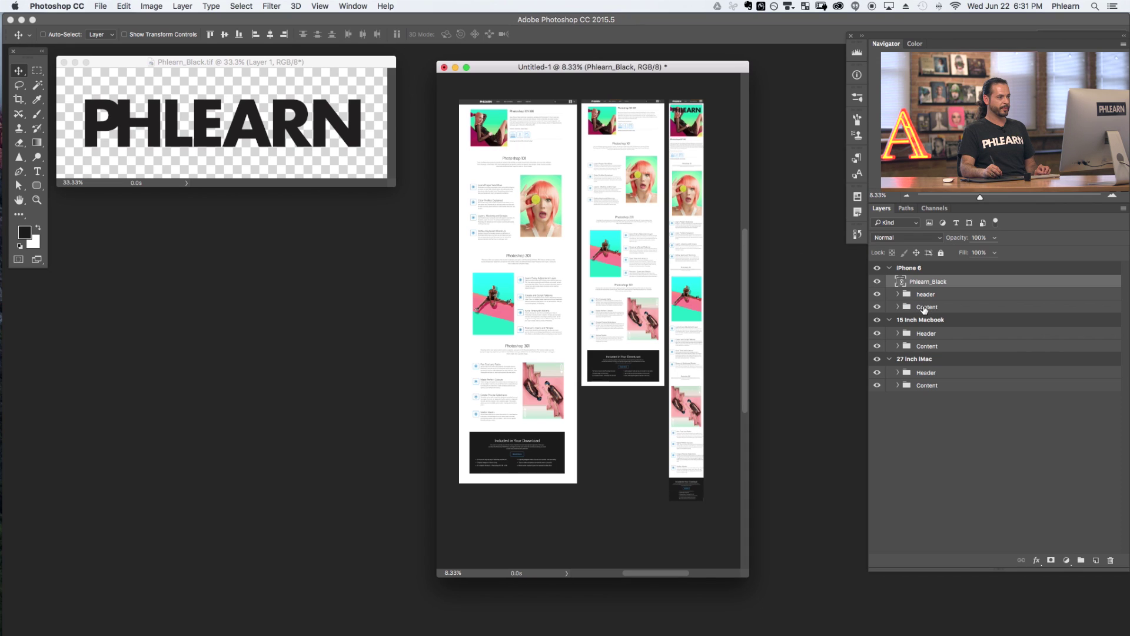
pyautogui.click(925, 307)
pyautogui.click(702, 271)
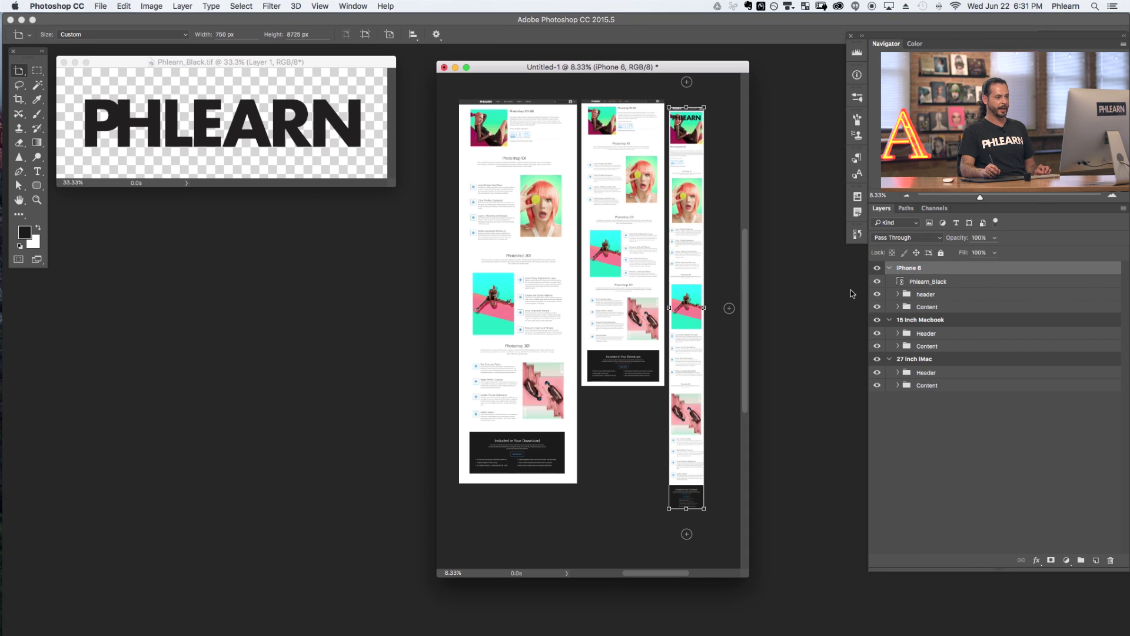
pyautogui.click(932, 308)
pyautogui.moveTo(689, 256); pyautogui.dragTo(687, 262)
# - Extend the bottom of the iPhone 6 artboard to a height of about 8960 px
pyautogui.click(19, 75)
pyautogui.click(59, 84)
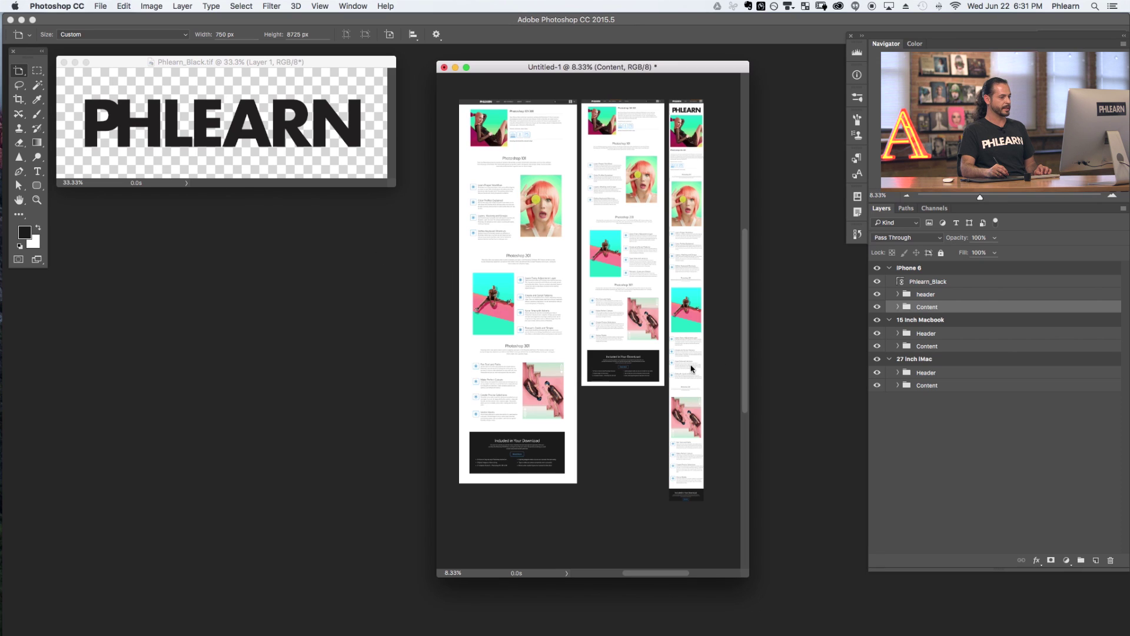
pyautogui.click(695, 498)
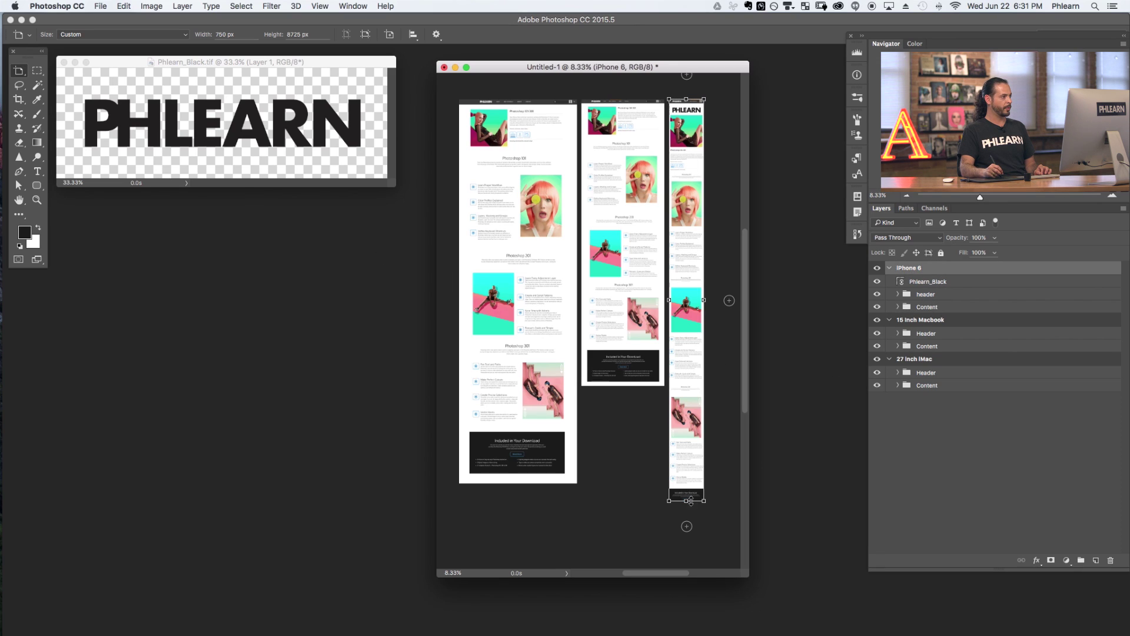
pyautogui.moveTo(691, 500); pyautogui.dragTo(688, 511)
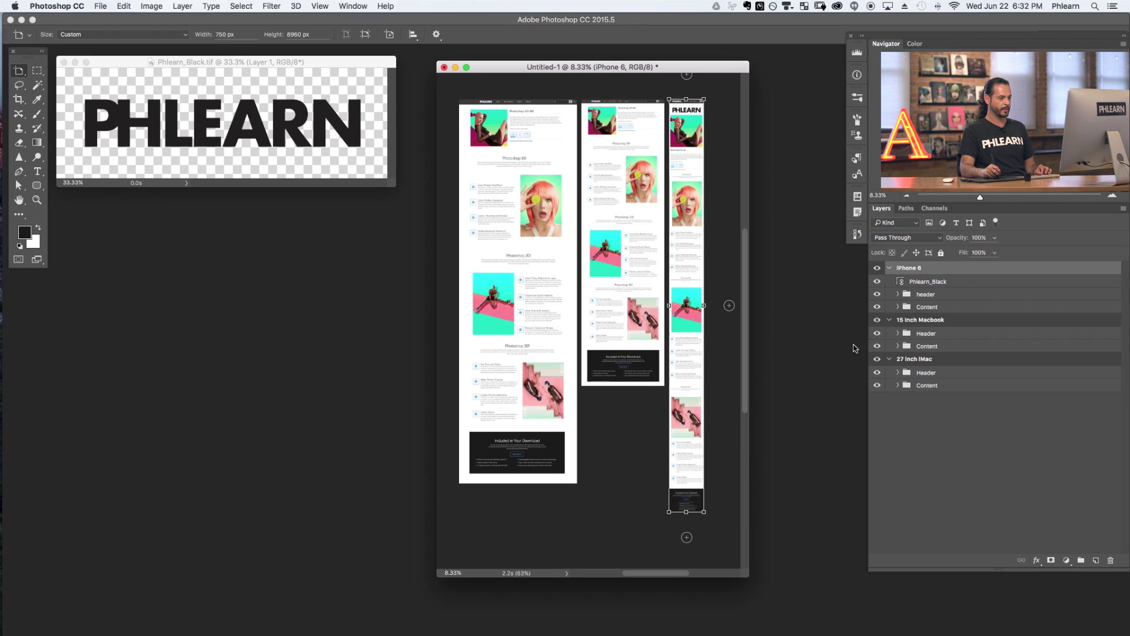
# - Place Phlearn_Black.tif as a linked file in the 15 Inch Macbook artboard and enlarge it to nearly the artboard's width
pyautogui.click(940, 282)
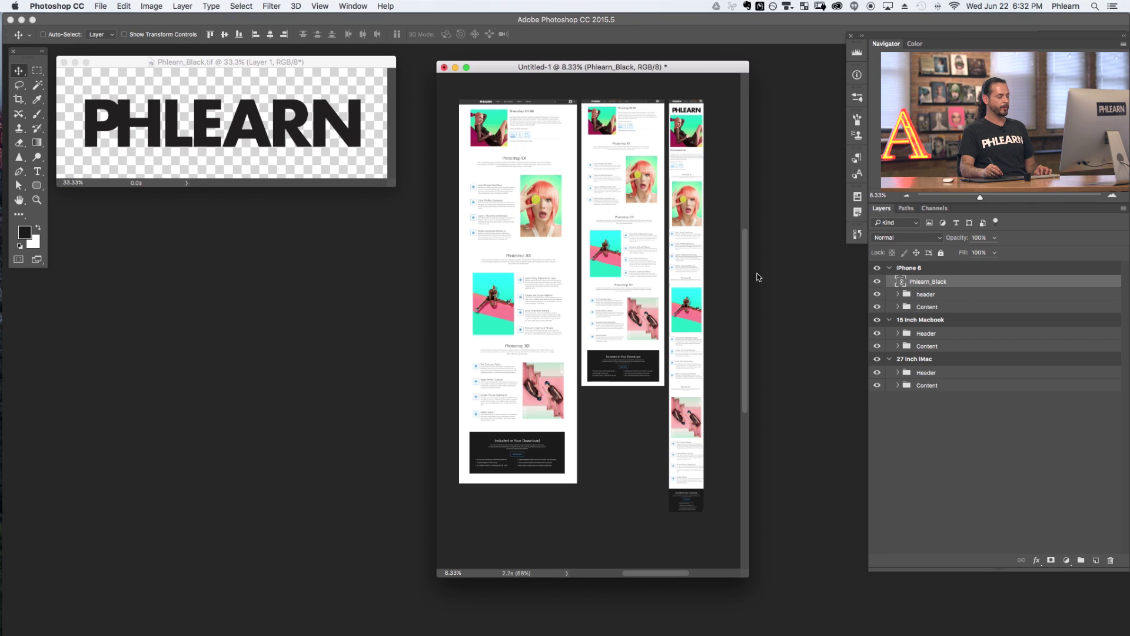
pyautogui.click(929, 325)
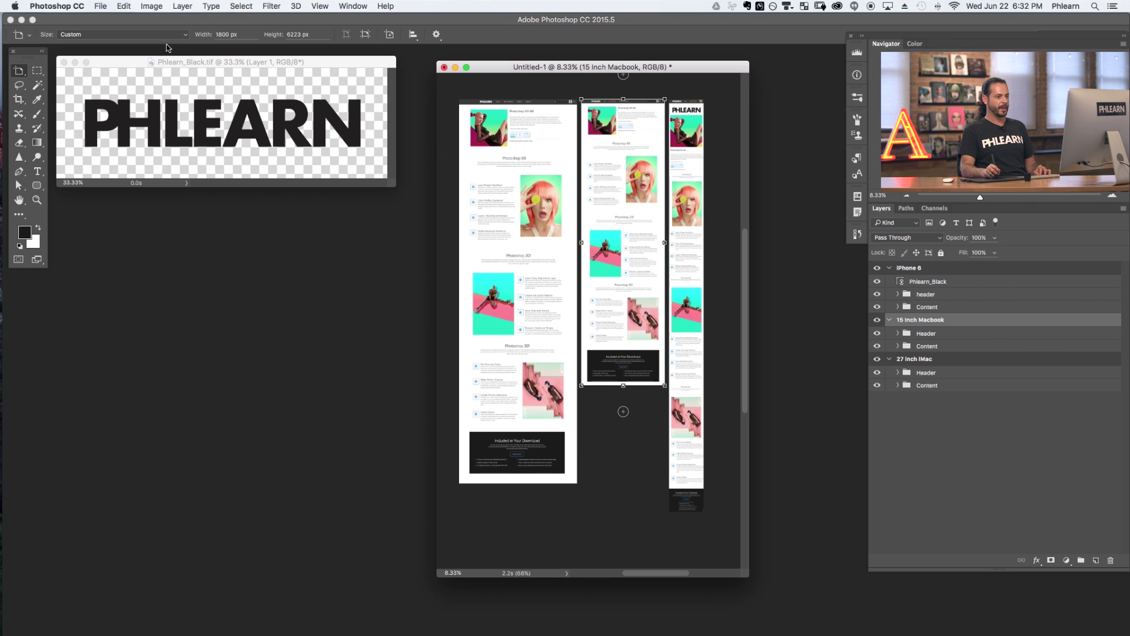
pyautogui.click(100, 6)
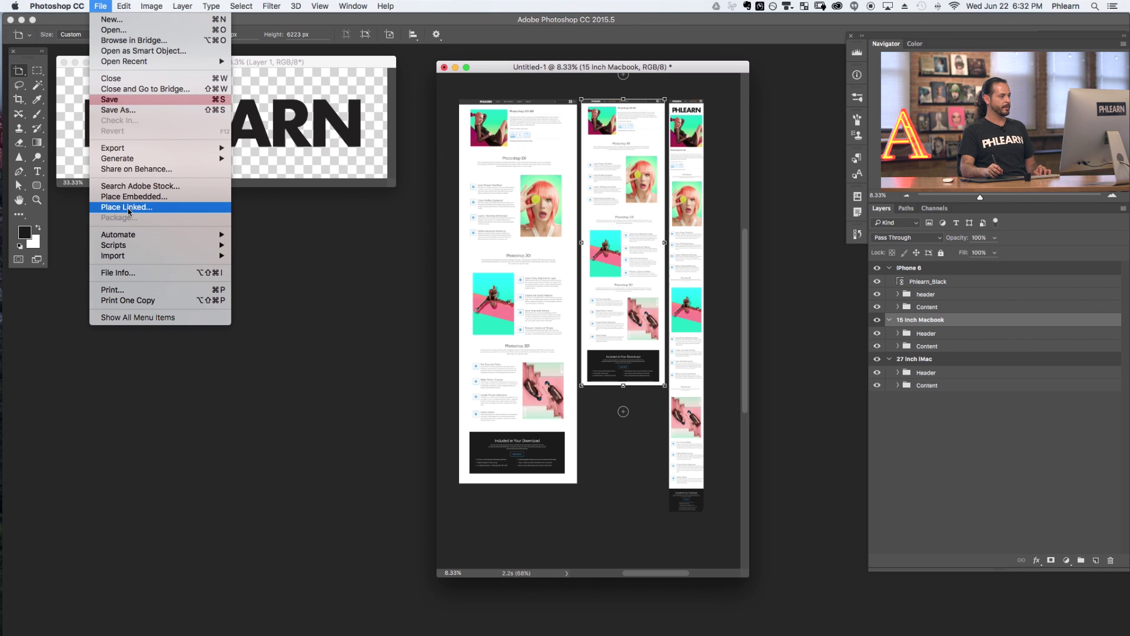
pyautogui.click(129, 207)
pyautogui.click(565, 137)
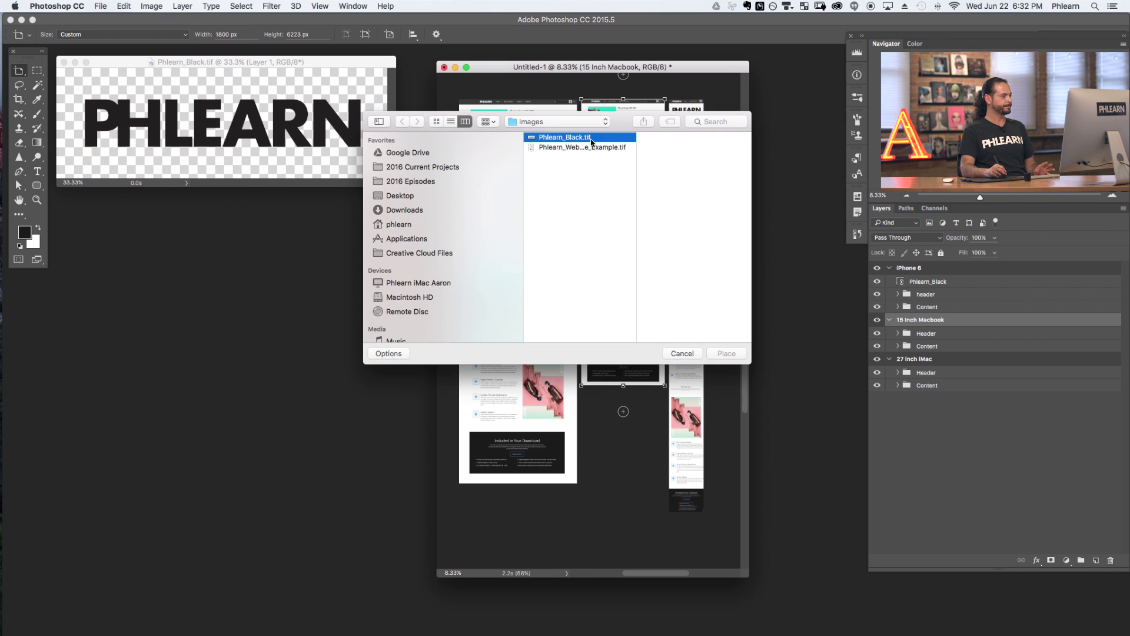
pyautogui.click(726, 353)
pyautogui.moveTo(629, 248); pyautogui.dragTo(654, 266)
pyautogui.press('Return')
# - Move the logo to the top of the 15 Inch Macbook artboard and shift its Content group down to clear it
pyautogui.moveTo(625, 327); pyautogui.dragTo(633, 231)
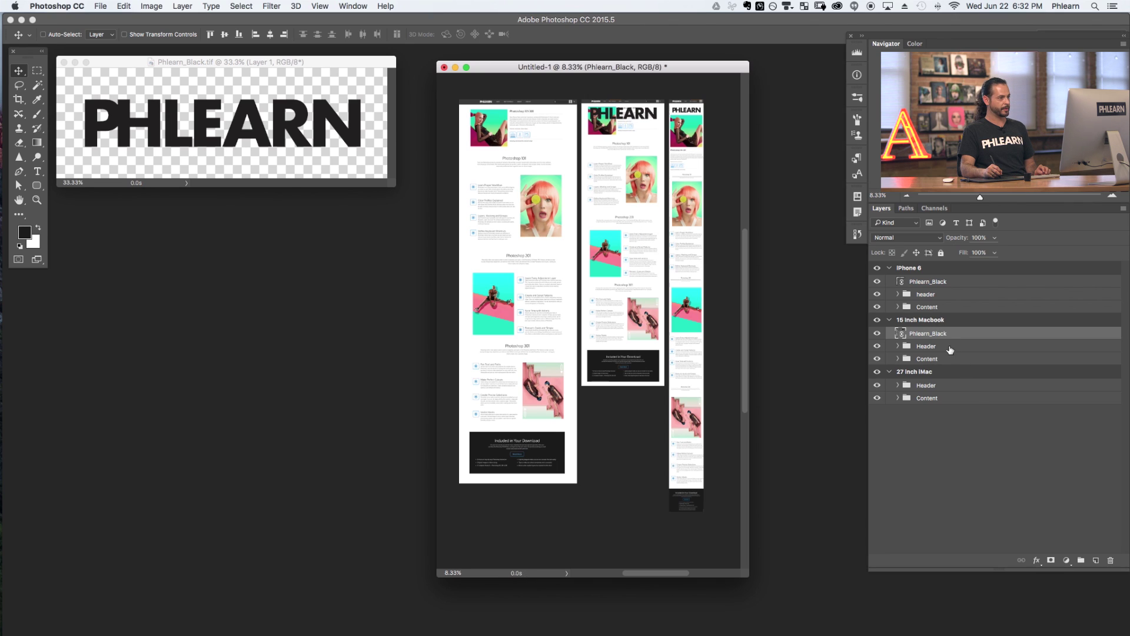
pyautogui.click(943, 359)
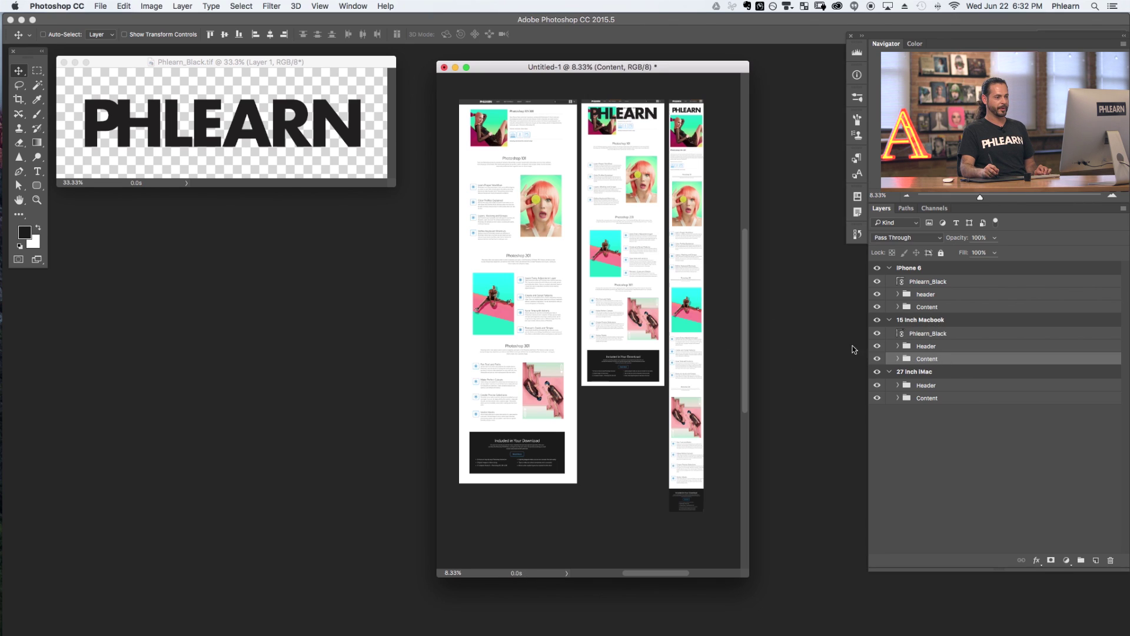
pyautogui.moveTo(643, 318); pyautogui.dragTo(639, 336)
# - Scale down the logo in the 15 Inch Macbook artboard, keeping it roughly centred below the header
pyautogui.click(948, 334)
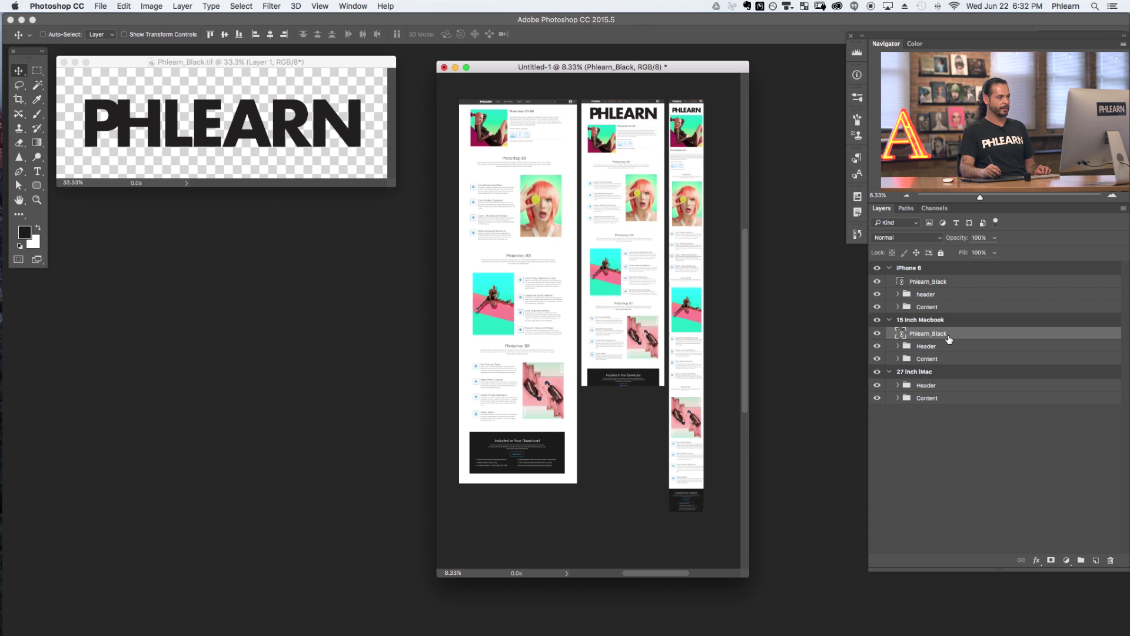
pyautogui.press('super+t')
pyautogui.moveTo(663, 101); pyautogui.dragTo(648, 107)
pyautogui.press('Return')
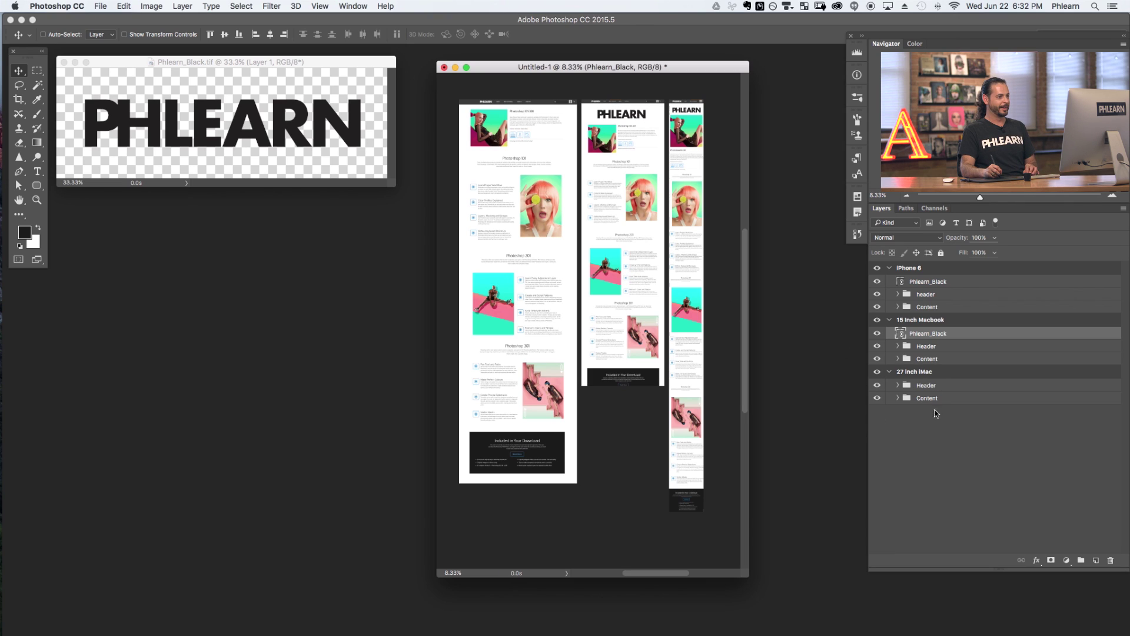
# - Extend the bottom of the 15 Inch Macbook artboard to a height of about 6604 px
pyautogui.moveTo(18, 70); pyautogui.dragTo(53, 80)
pyautogui.click(938, 323)
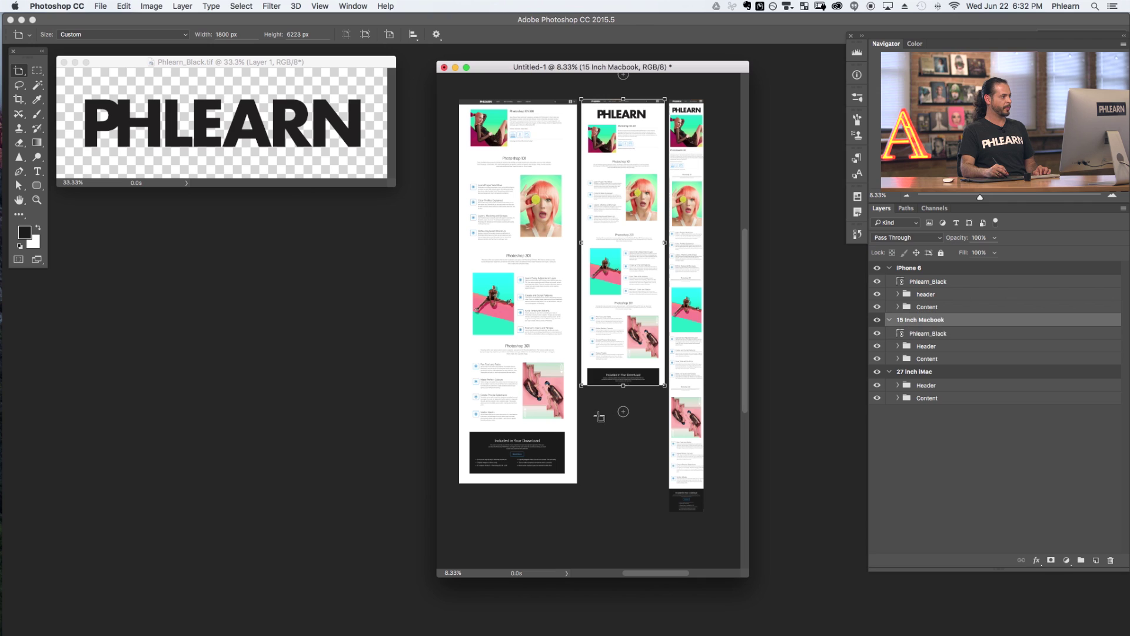
pyautogui.click(624, 388)
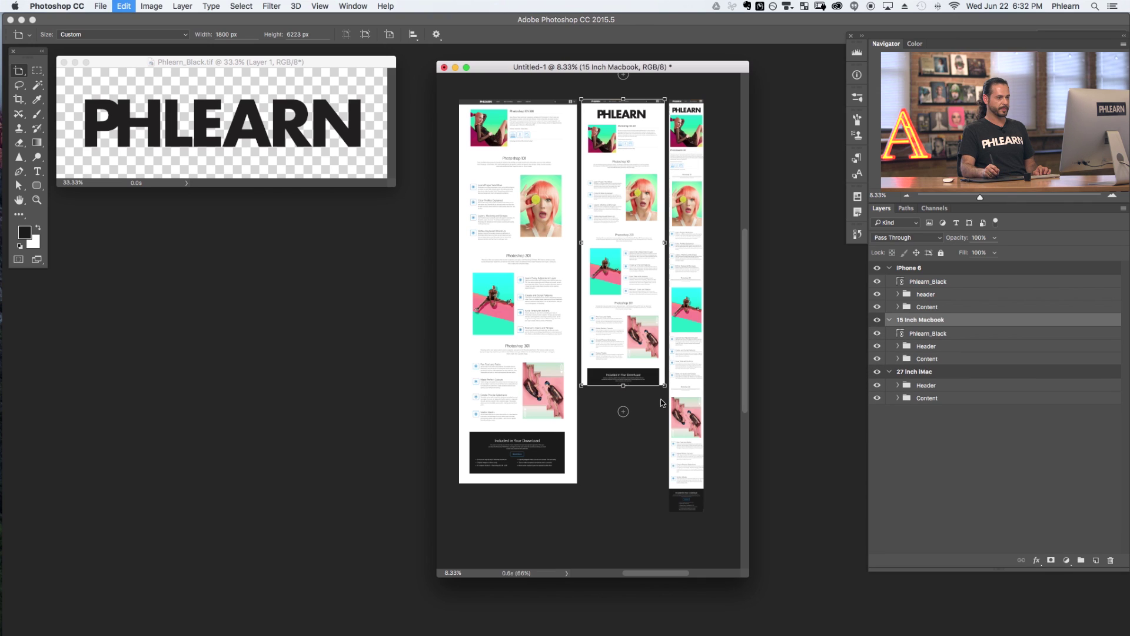
pyautogui.moveTo(625, 389); pyautogui.dragTo(626, 403)
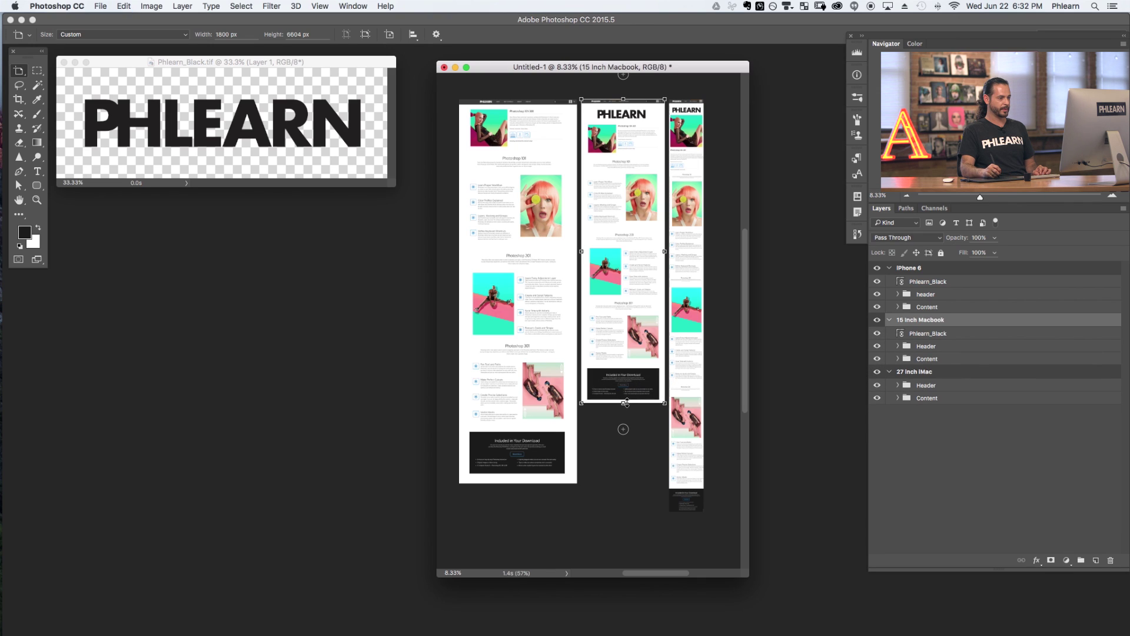
# - Place Phlearn_Black.tif as a linked file in the 27 inch iMac artboard and enlarge it to about half the artboard's width
pyautogui.click(928, 377)
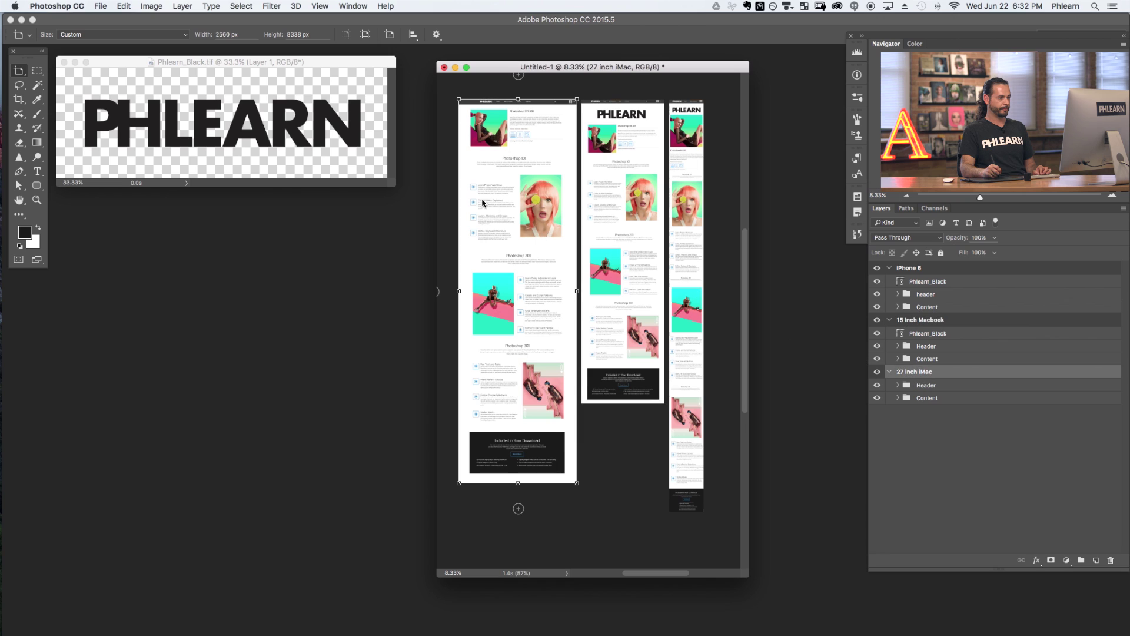
pyautogui.click(100, 6)
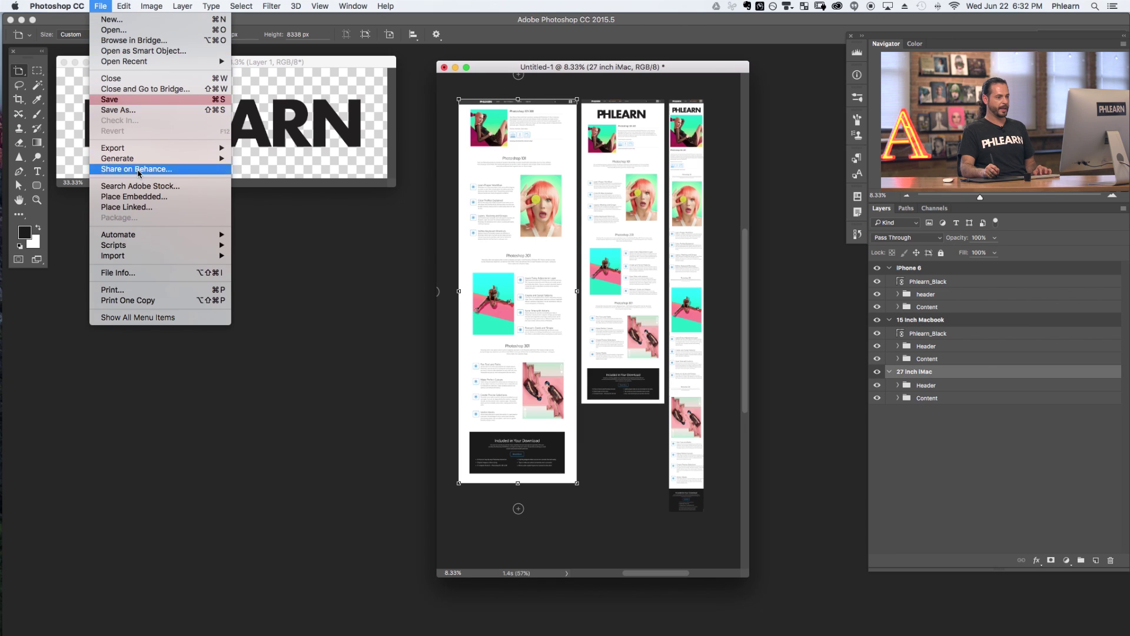
pyautogui.click(141, 207)
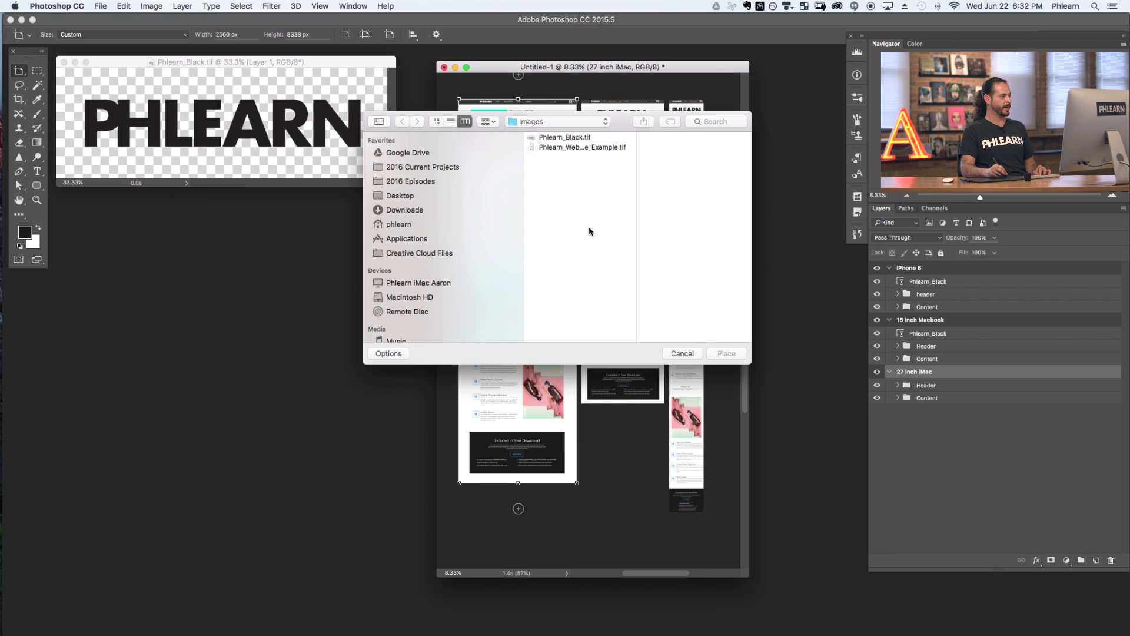
pyautogui.click(578, 138)
pyautogui.click(724, 353)
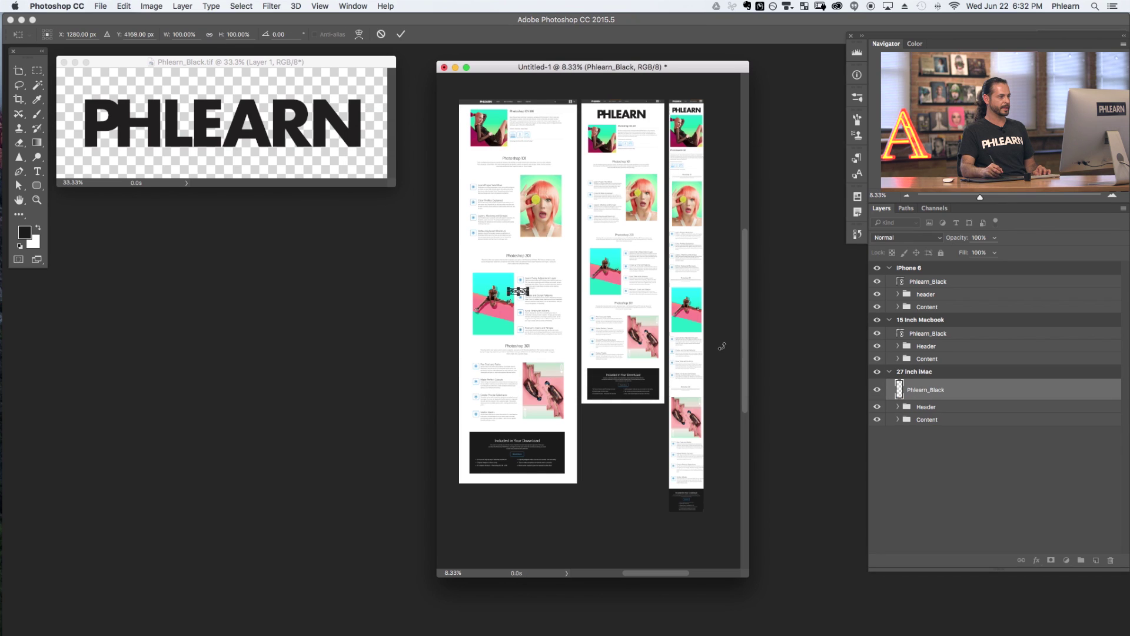
pyautogui.moveTo(528, 293); pyautogui.dragTo(554, 303)
pyautogui.press('Return')
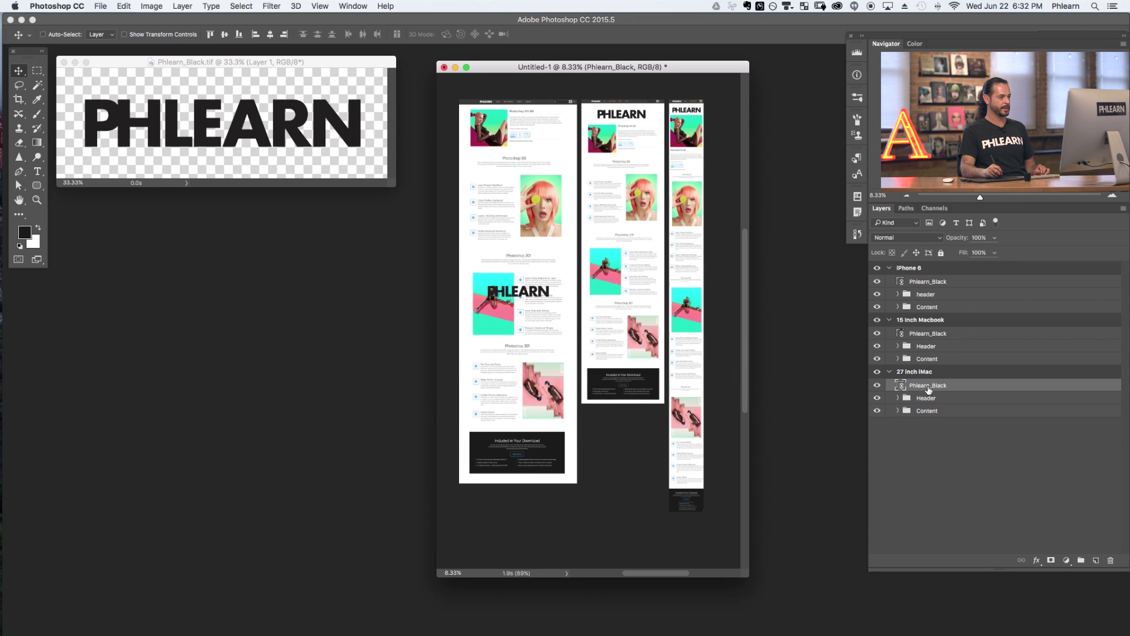
# - Move the logo to the top of the 27 inch iMac artboard and shift its Content group down to clear it
pyautogui.moveTo(530, 430); pyautogui.dragTo(527, 253)
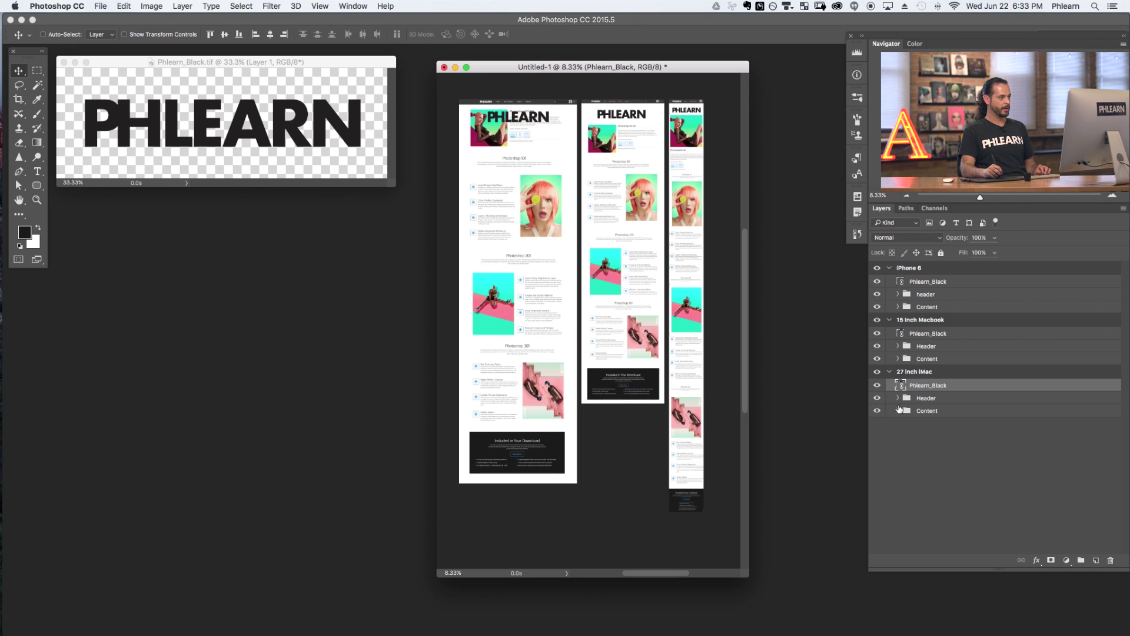
pyautogui.click(922, 412)
pyautogui.moveTo(512, 345); pyautogui.dragTo(506, 367)
# - Extend the bottom of the 27 inch iMac artboard to a height of about 8571 px
pyautogui.moveTo(19, 71); pyautogui.dragTo(58, 85)
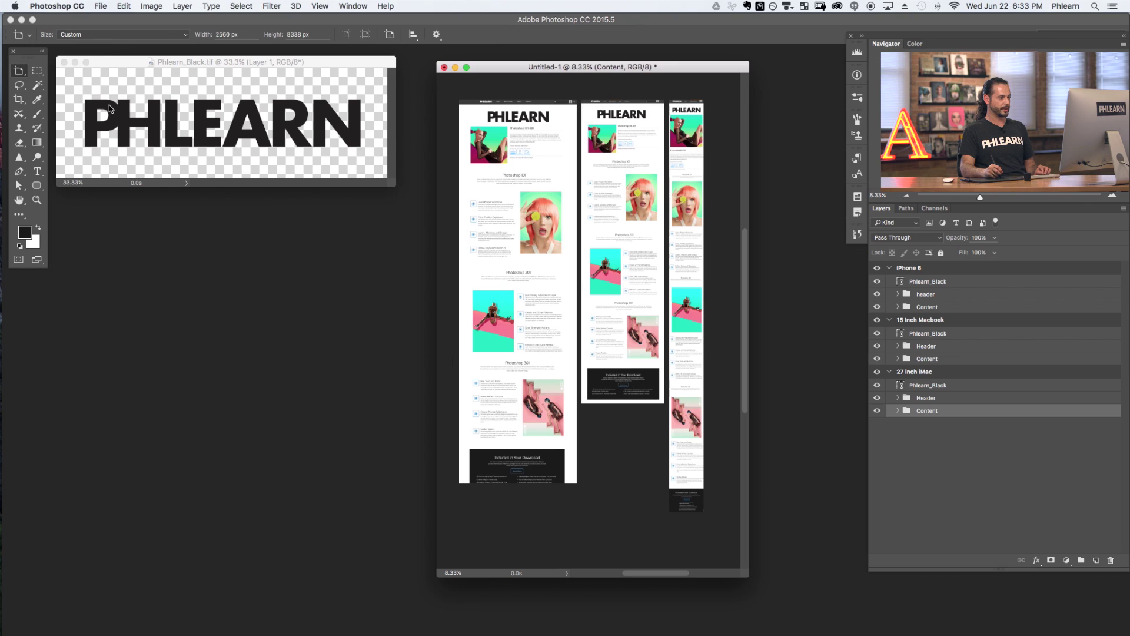
pyautogui.click(925, 373)
pyautogui.moveTo(518, 482); pyautogui.dragTo(520, 494)
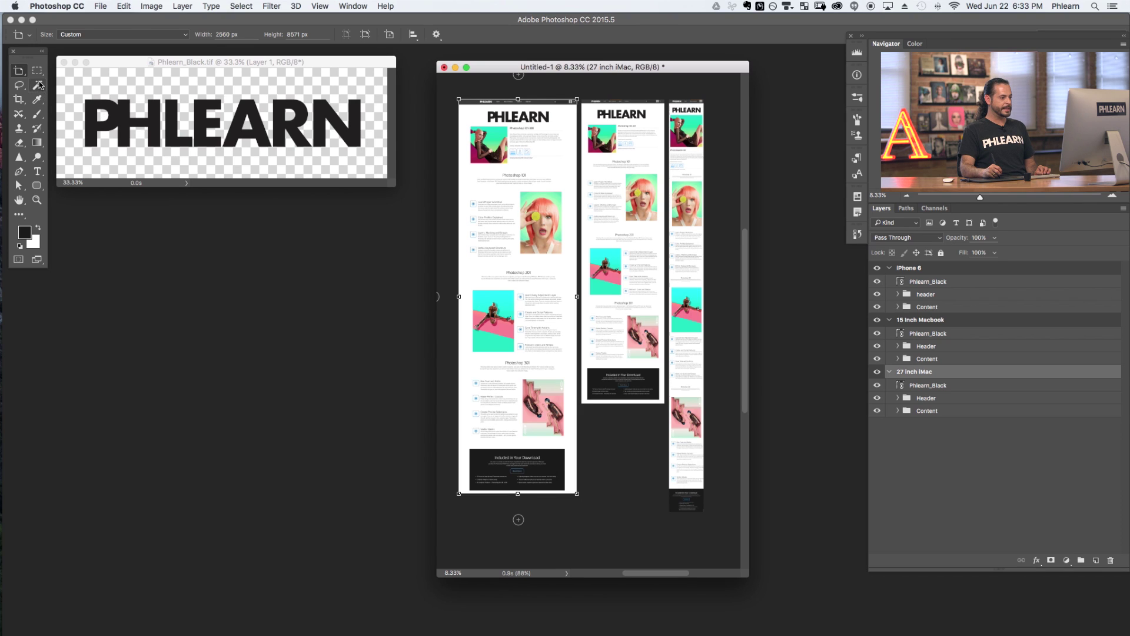
# - Raise the large logo in the 27 inch iMac artboard slightly, closer to the header
pyautogui.moveTo(657, 69); pyautogui.dragTo(659, 69)
pyautogui.press('super+plus')
pyautogui.press('super+plus')
pyautogui.press('super+plus')
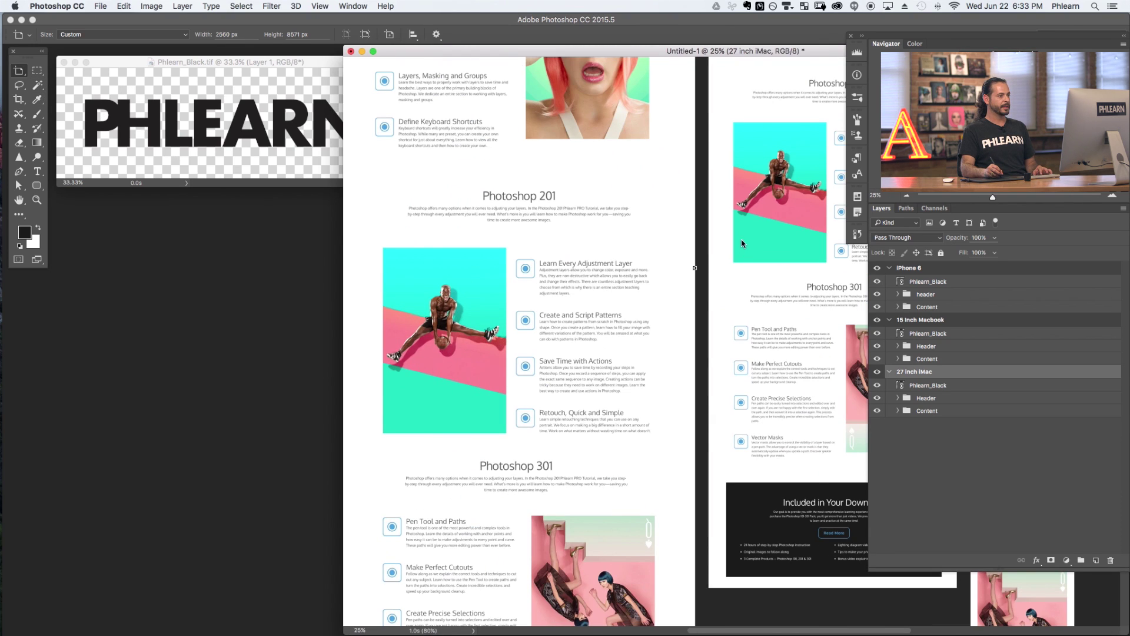
pyautogui.press('f')
pyautogui.scroll(10, 573, 422)
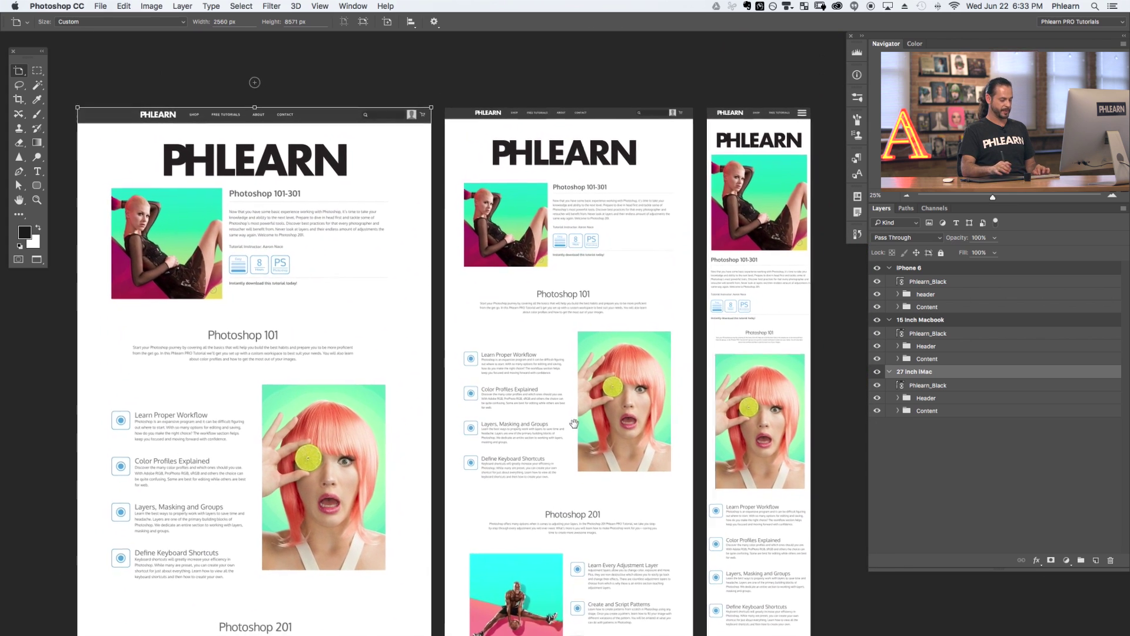
pyautogui.scroll(1, 574, 423)
pyautogui.press('v')
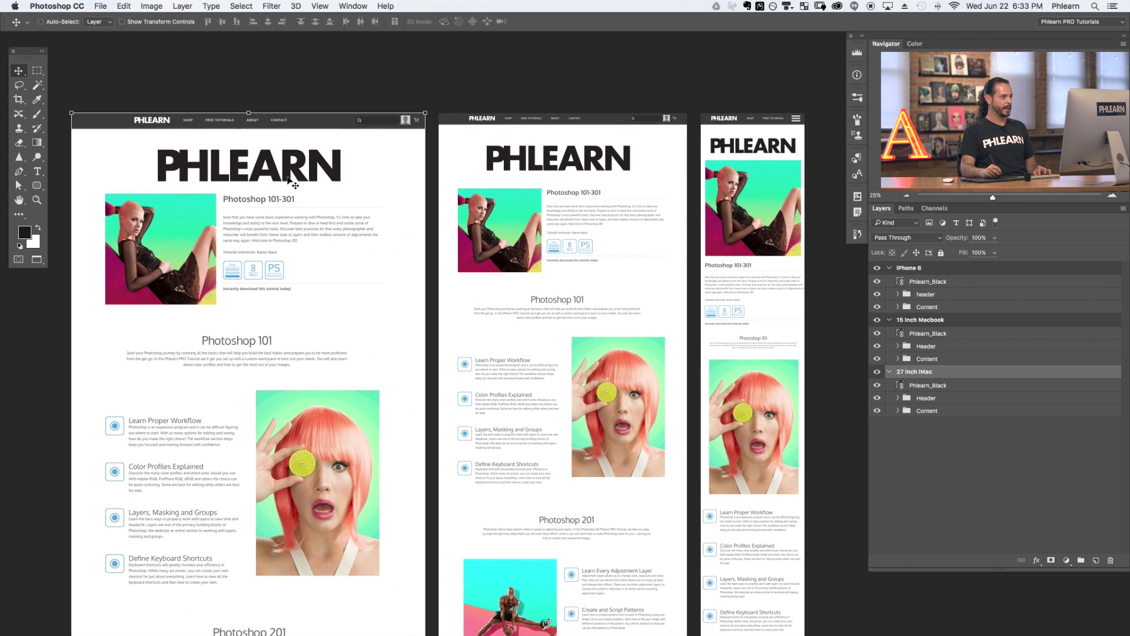
pyautogui.click(949, 334)
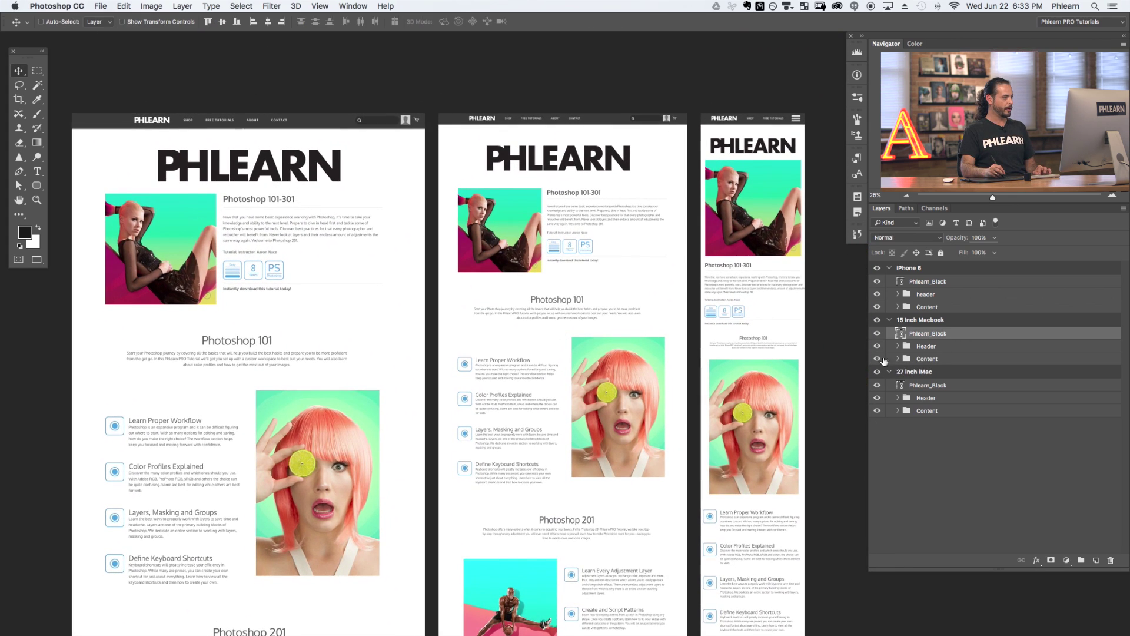
pyautogui.click(941, 386)
pyautogui.moveTo(377, 337); pyautogui.dragTo(378, 330)
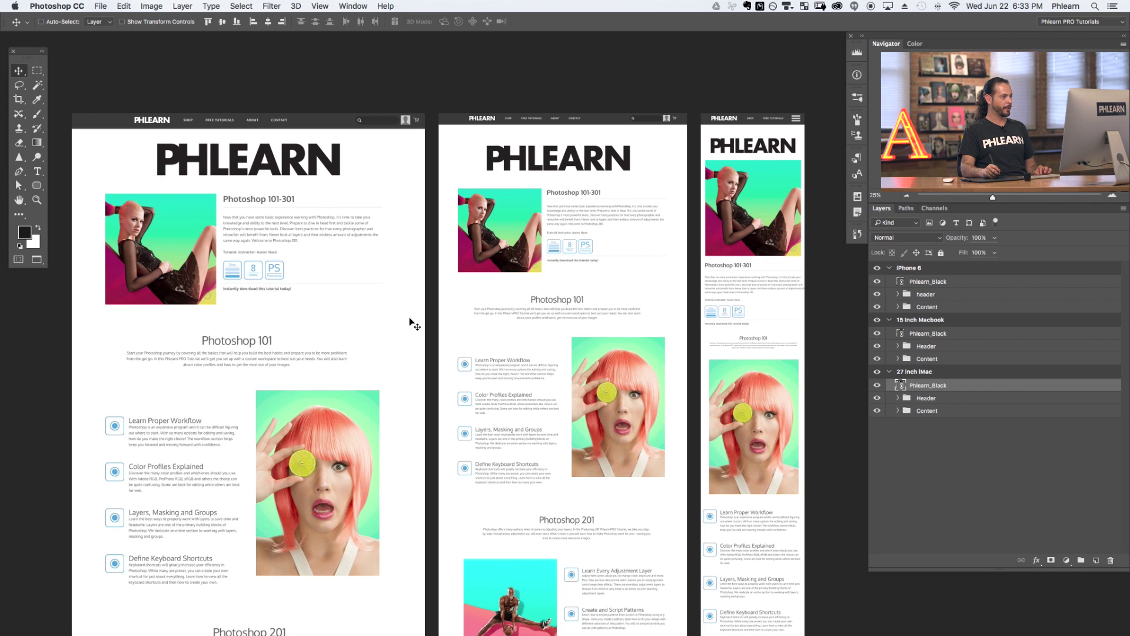
# - Raise the logos slightly in the 15 Inch Macbook and iPhone 6 artboards, shifting the Macbook one a little right to centre it
pyautogui.click(920, 334)
pyautogui.moveTo(605, 172); pyautogui.dragTo(612, 169)
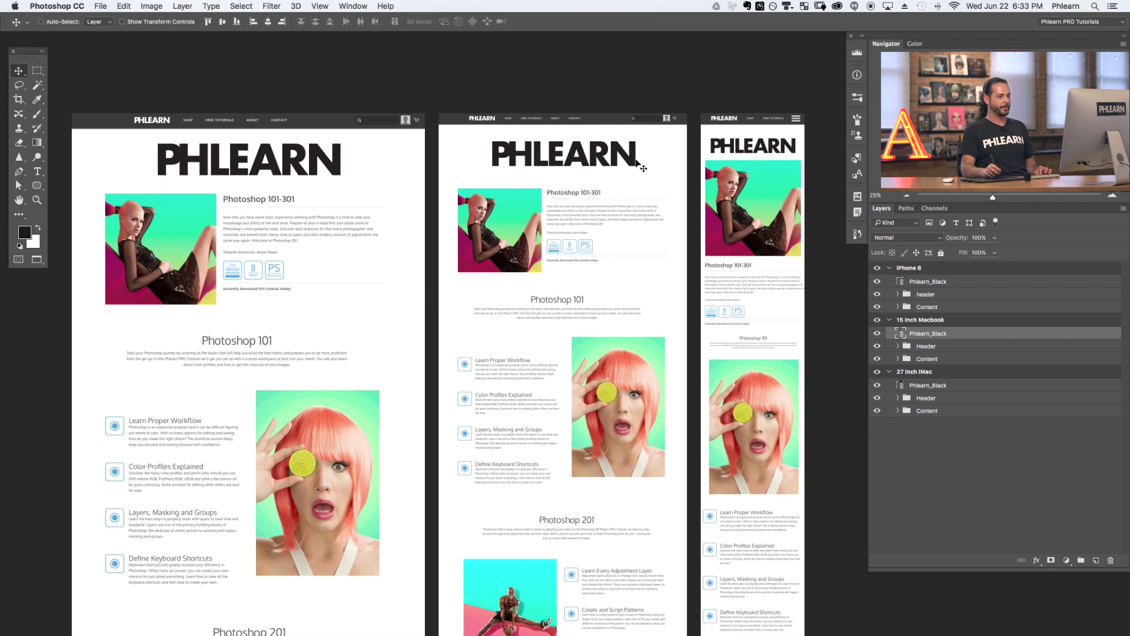
pyautogui.click(931, 281)
pyautogui.moveTo(763, 295); pyautogui.dragTo(768, 269)
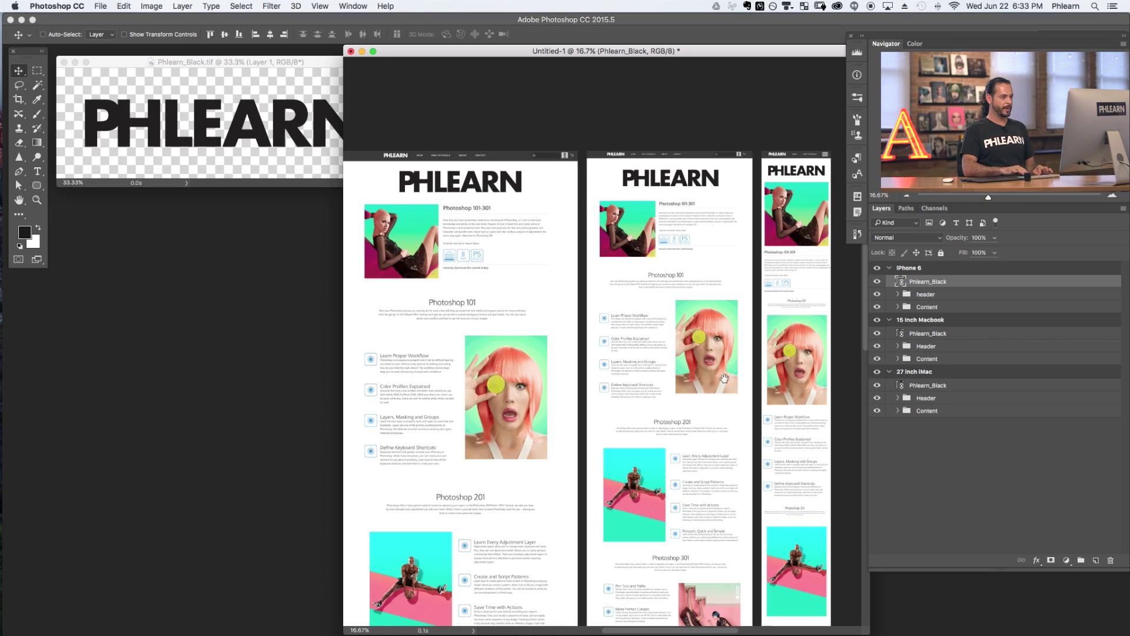
# - Arrange the Phlearn_Black.tif and layout document windows so the source logo and the logos in all three artboards are visible together
pyautogui.scroll(-2, 676, 189)
pyautogui.hscroll(-1, 677, 188)
pyautogui.moveTo(296, 62); pyautogui.dragTo(286, 190)
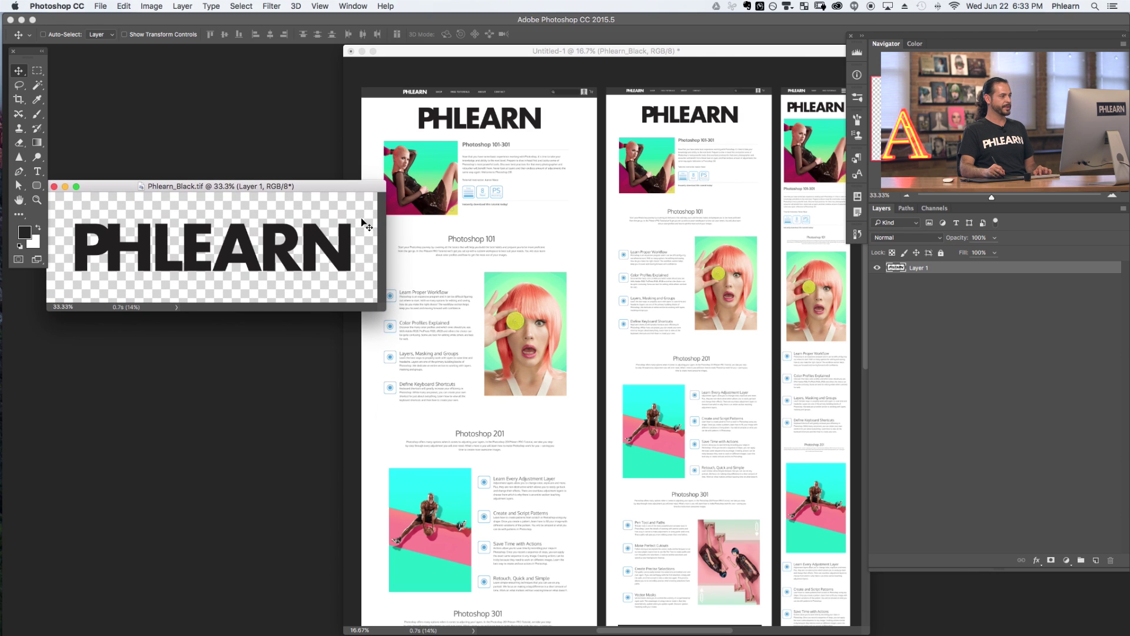
pyautogui.click(741, 50)
pyautogui.moveTo(741, 50); pyautogui.dragTo(715, 57)
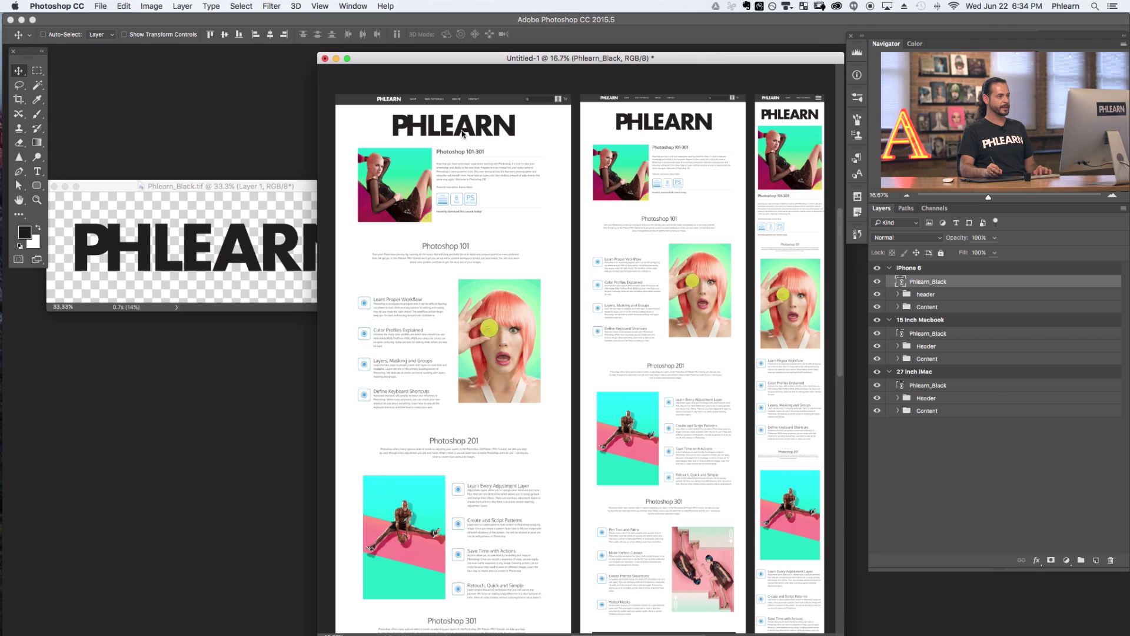
pyautogui.moveTo(276, 186); pyautogui.dragTo(289, 192)
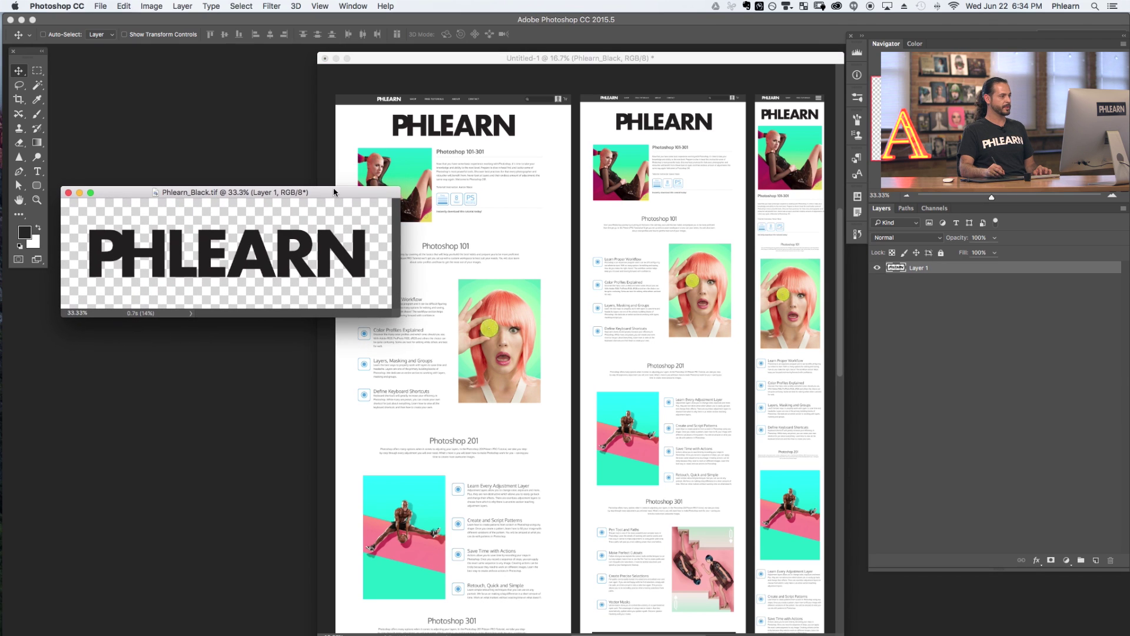
# - Add an inside Stroke effect in red to the logo layer of Phlearn_Black.tif
pyautogui.doubleClick(949, 272)
pyautogui.moveTo(383, 294); pyautogui.dragTo(564, 271)
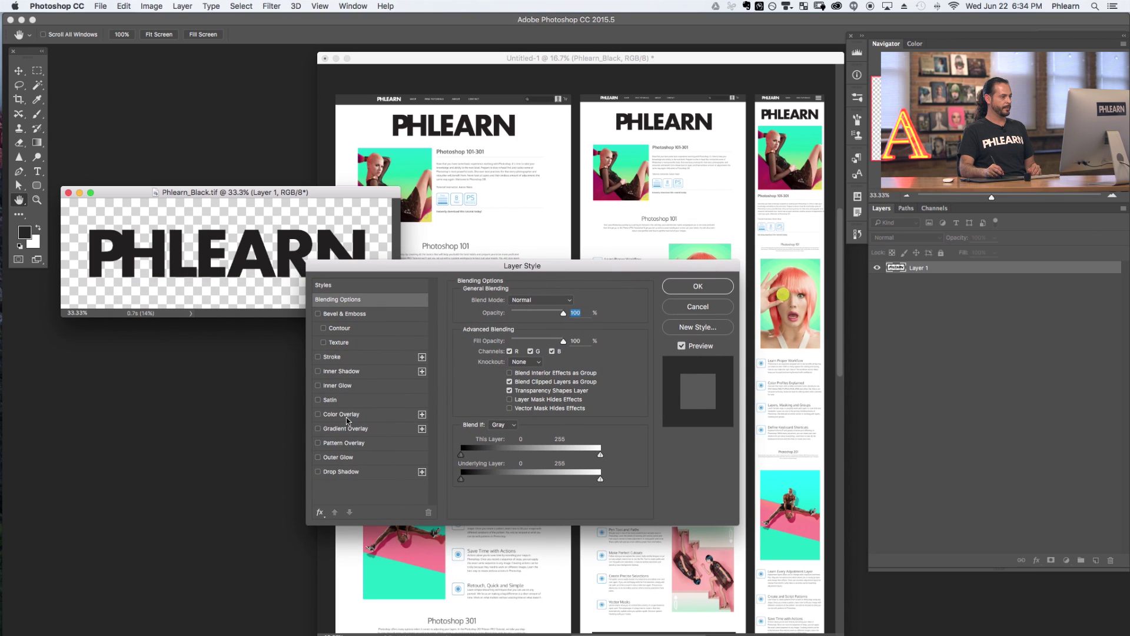
pyautogui.click(317, 356)
pyautogui.click(333, 357)
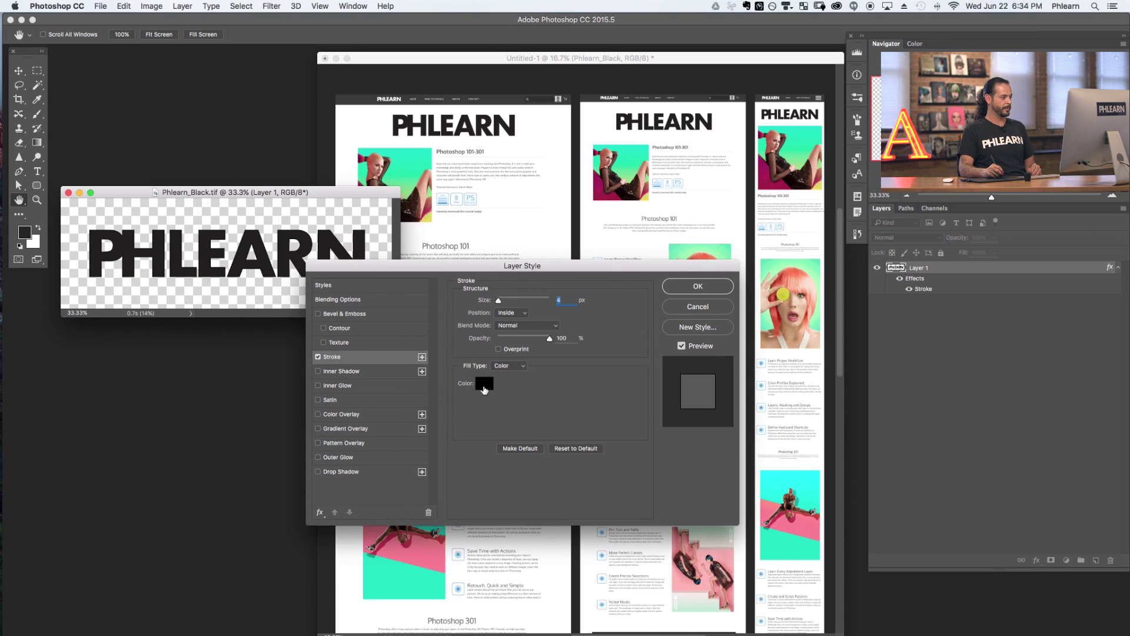
pyautogui.click(479, 383)
pyautogui.click(586, 420)
pyautogui.click(721, 383)
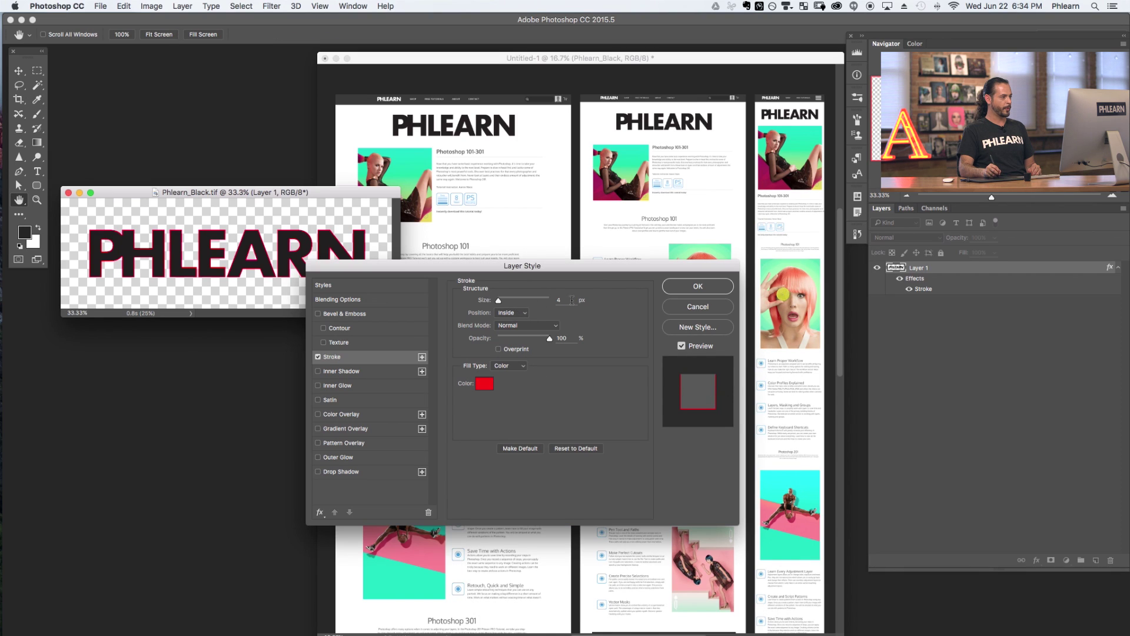
# - Set the stroke size to 17 px, apply the layer style, and save Phlearn_Black.tif to update the linked logos
pyautogui.press('Up')
pyautogui.press('Up')
pyautogui.press('Up')
pyautogui.press('Up')
pyautogui.press('Up')
pyautogui.press('Up')
pyautogui.press('Up')
pyautogui.press('Up')
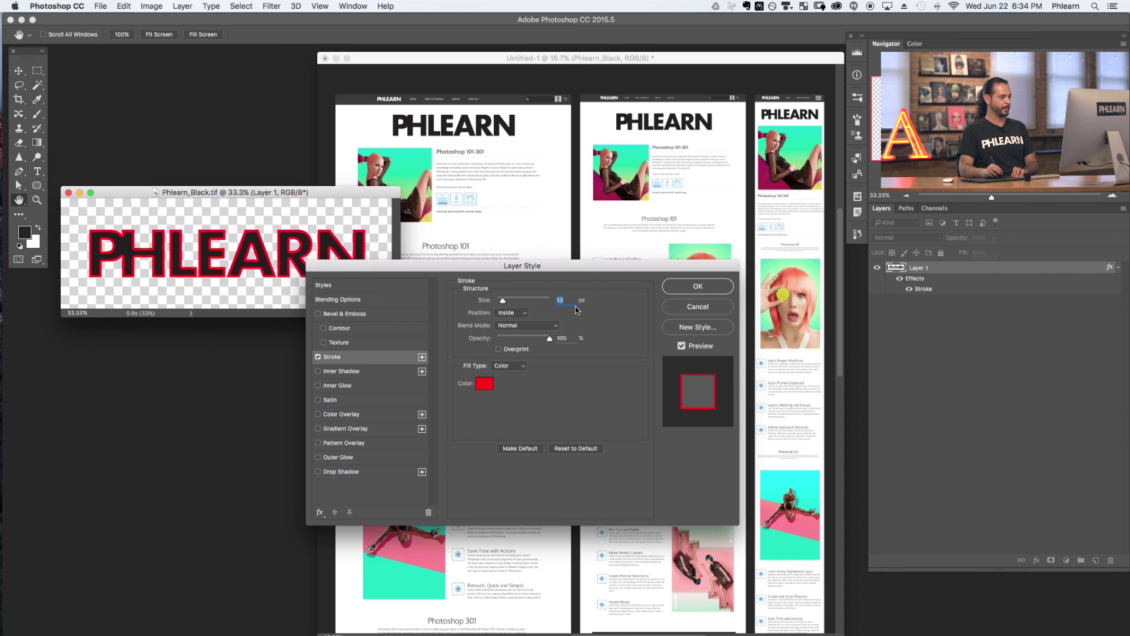
pyautogui.press('Up')
pyautogui.press('Up')
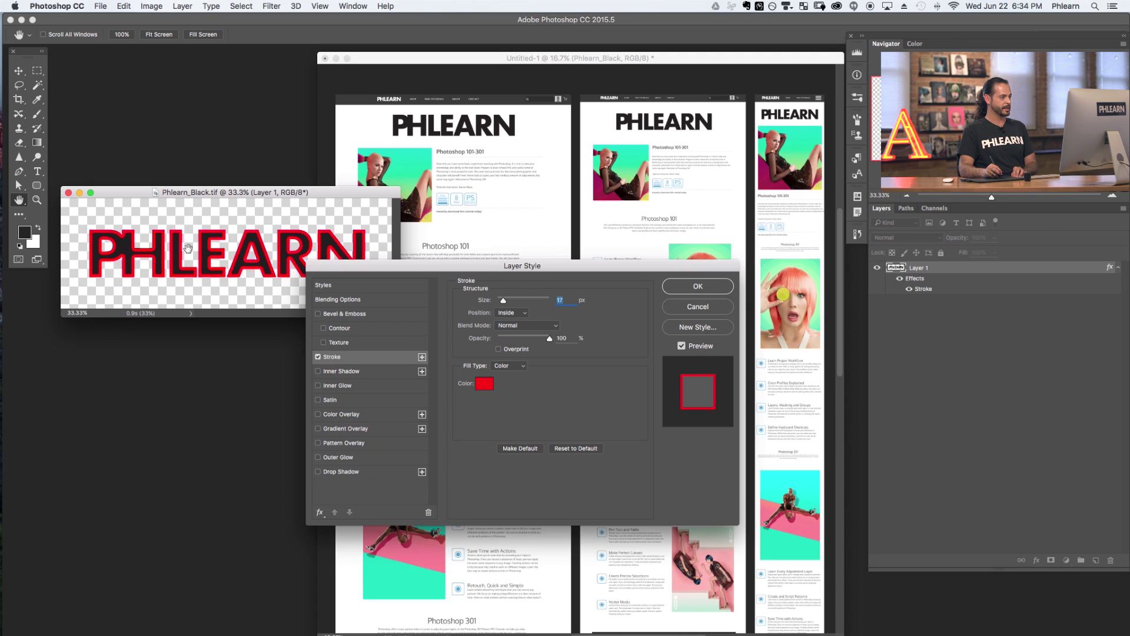
pyautogui.click(683, 287)
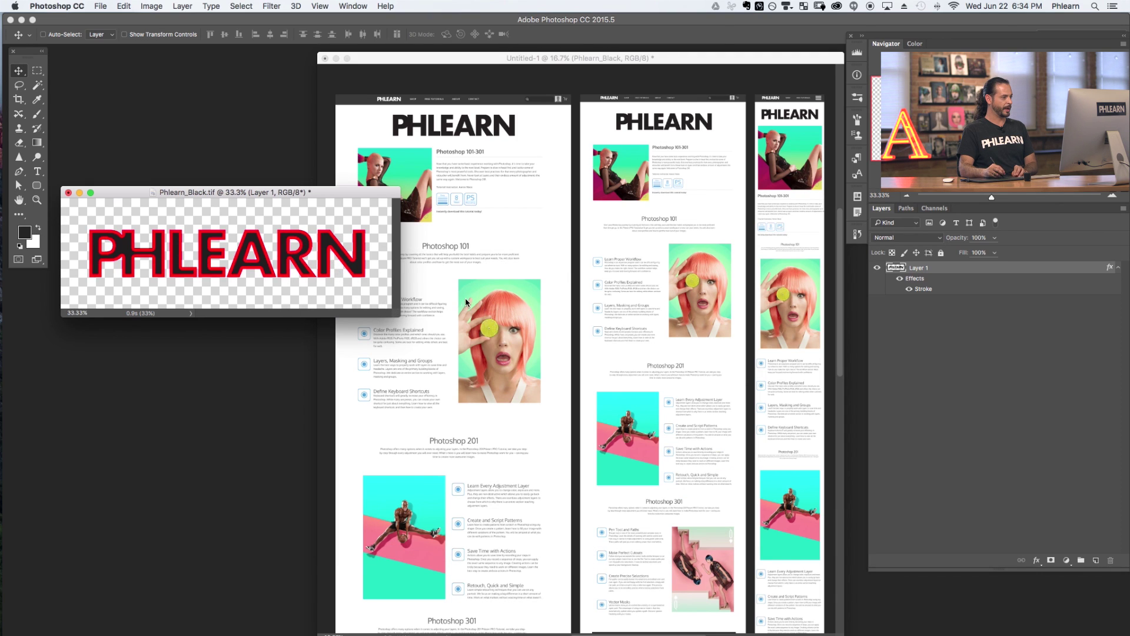
pyautogui.moveTo(323, 193); pyautogui.dragTo(327, 198)
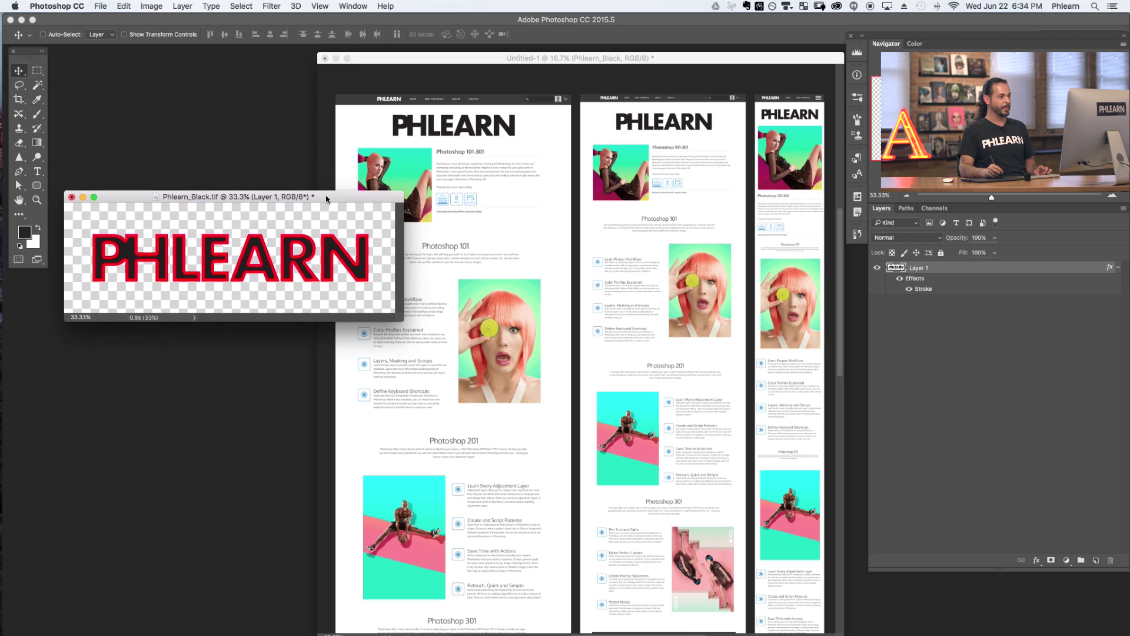
pyautogui.press('super+s')
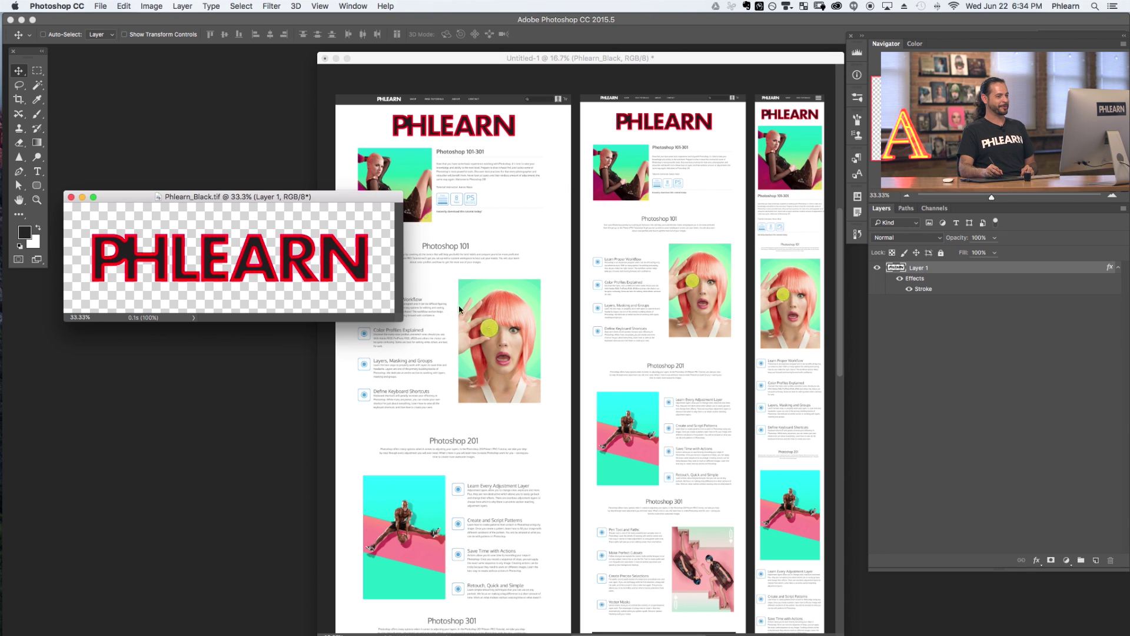
# - Turn off the Stroke effect on the logo layer and enable Color Overlay instead
pyautogui.doubleClick(922, 282)
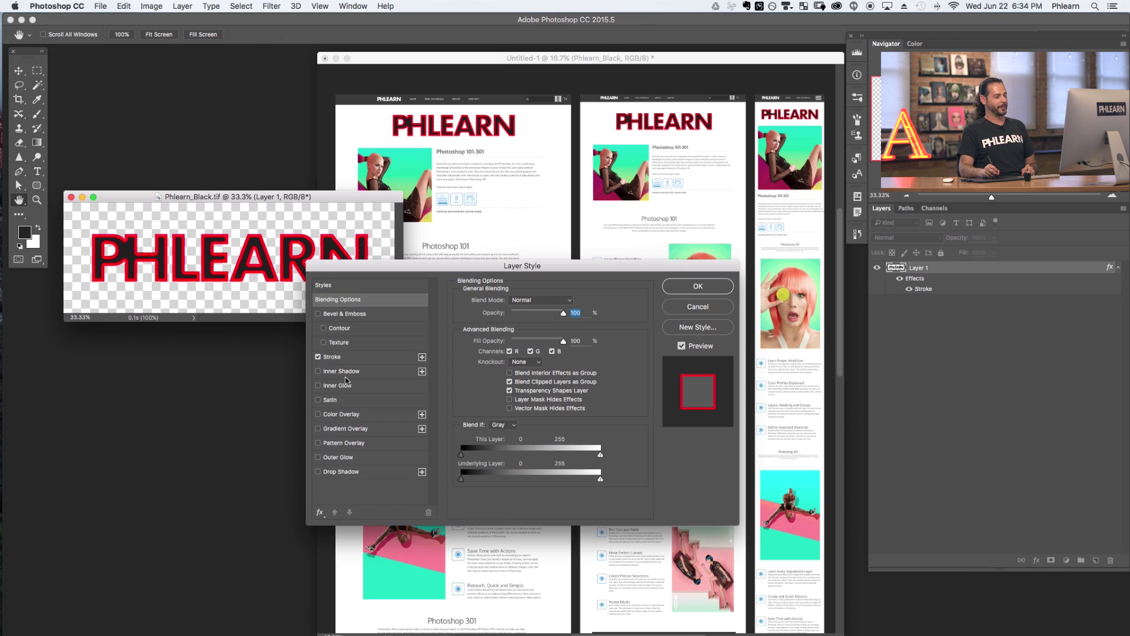
pyautogui.click(319, 357)
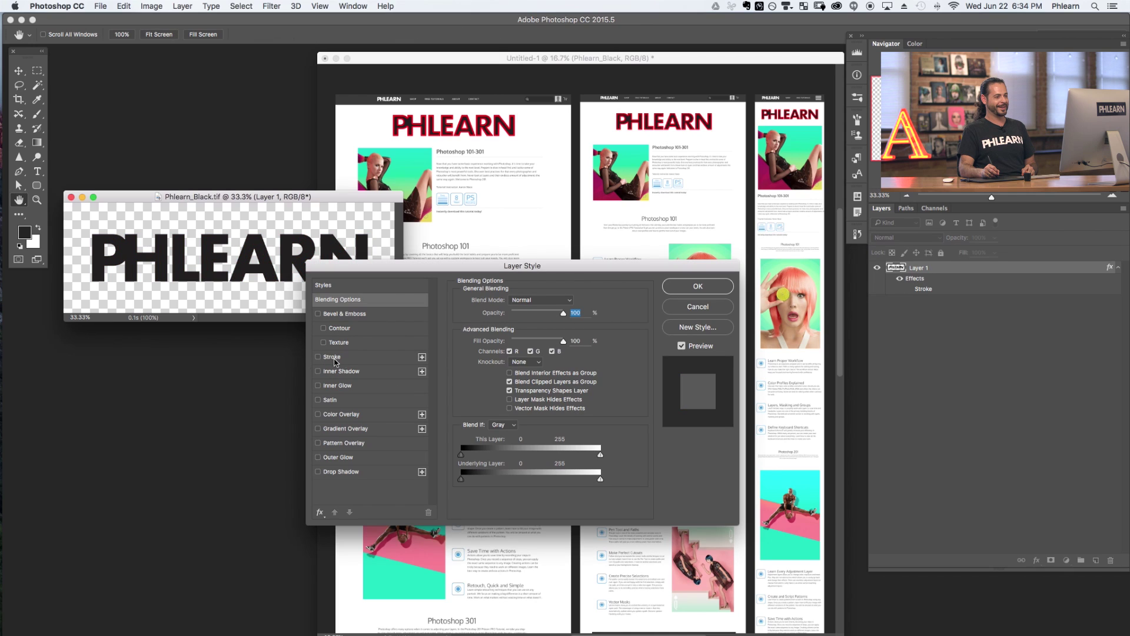
pyautogui.click(318, 414)
pyautogui.click(347, 414)
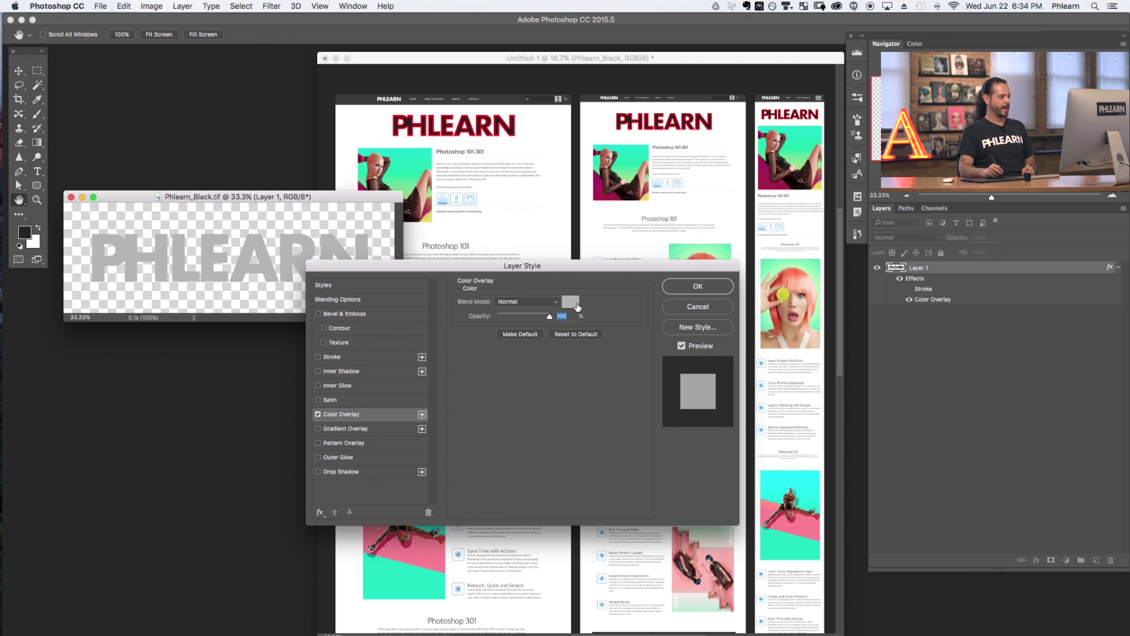
# - Sample turquoise from the layout's photo, darken the overlay colour to green 00a389, apply it, and save Phlearn_Black.tif
pyautogui.click(571, 303)
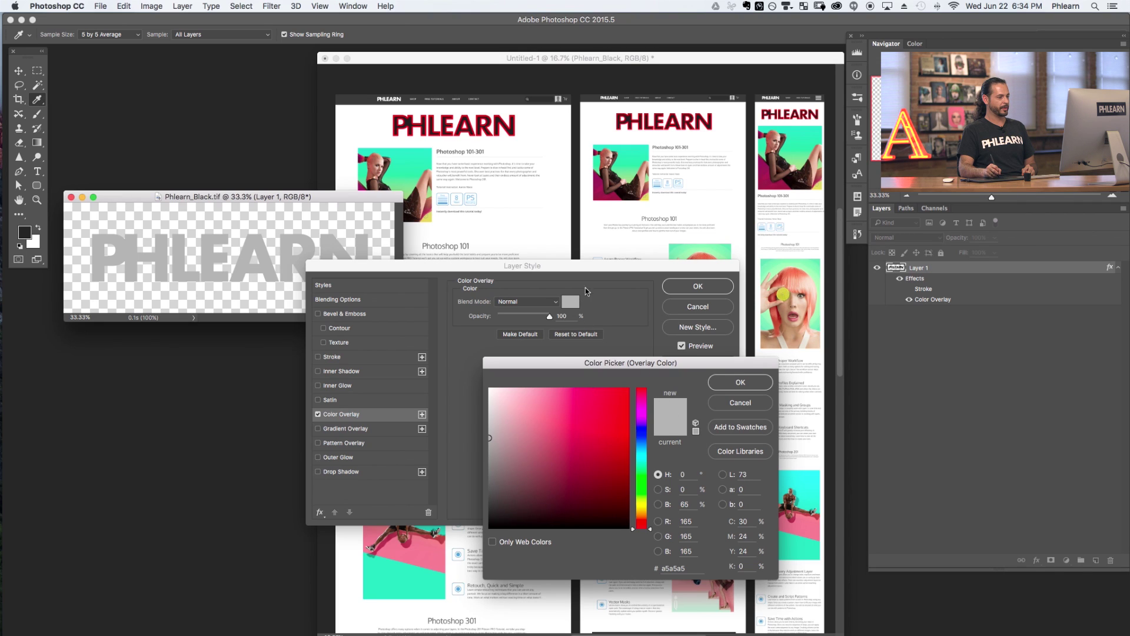
pyautogui.click(629, 157)
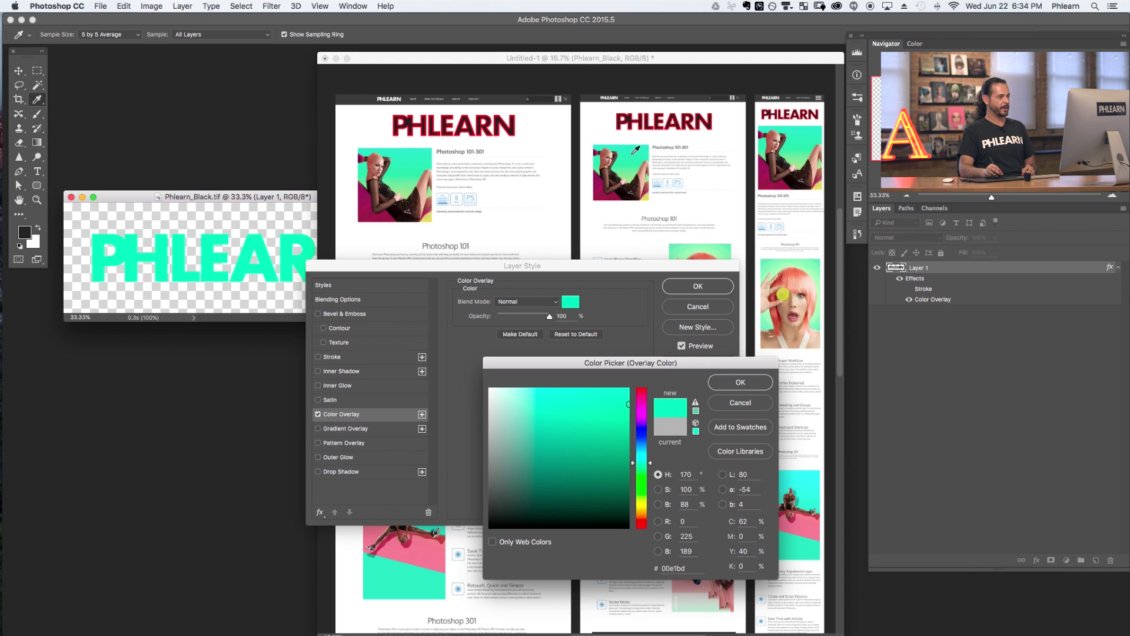
pyautogui.moveTo(621, 433); pyautogui.dragTo(634, 441)
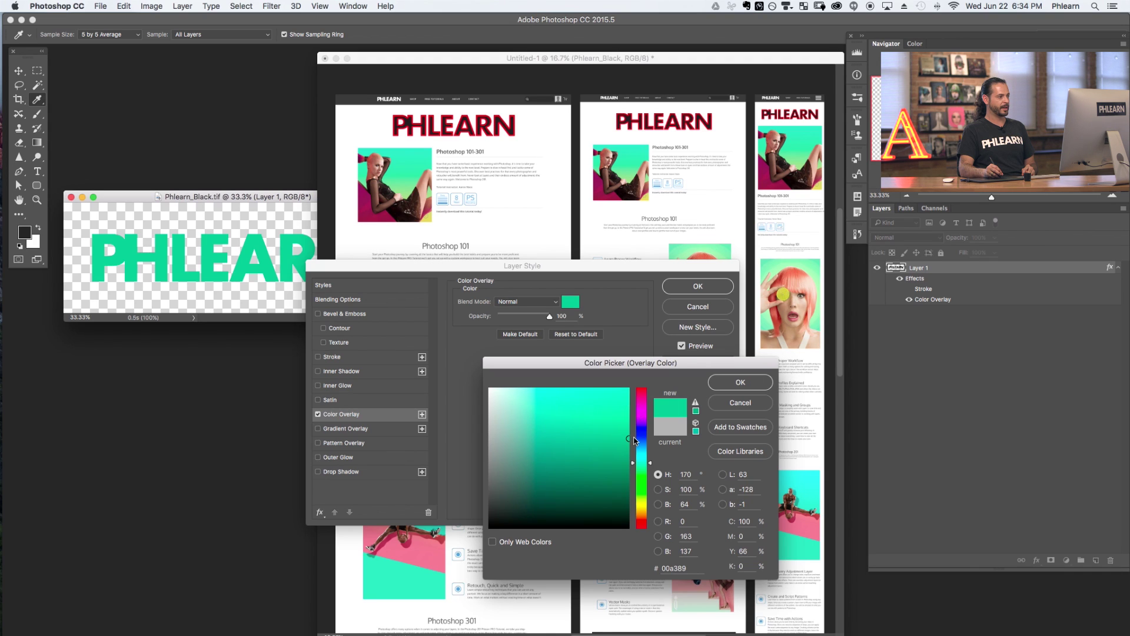
pyautogui.click(733, 384)
pyautogui.click(709, 288)
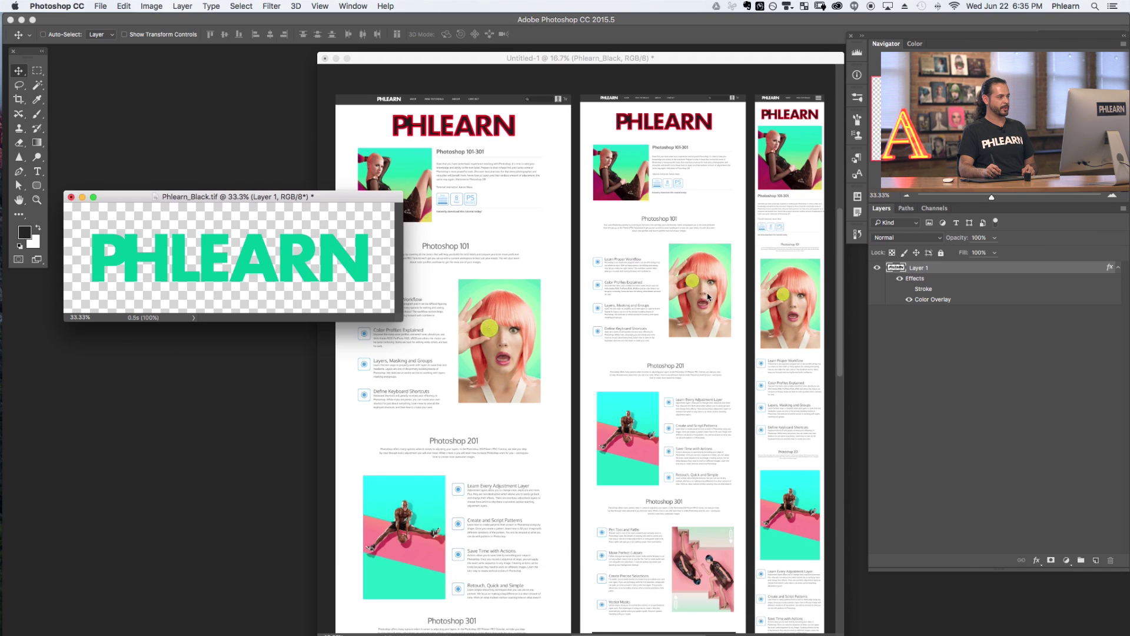
pyautogui.press('super+s')
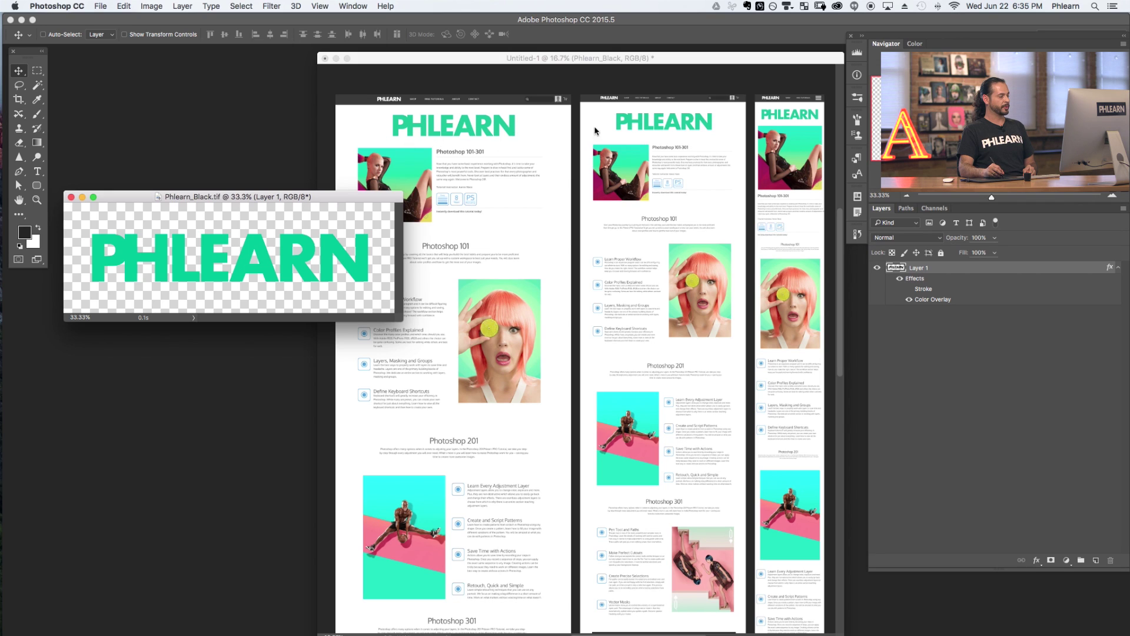
# - Add a new layer clipped to the logo layer in Phlearn_Black.tif and draw a linear gradient on it
pyautogui.moveTo(348, 197); pyautogui.dragTo(356, 199)
pyautogui.press('super+shift+alt+n')
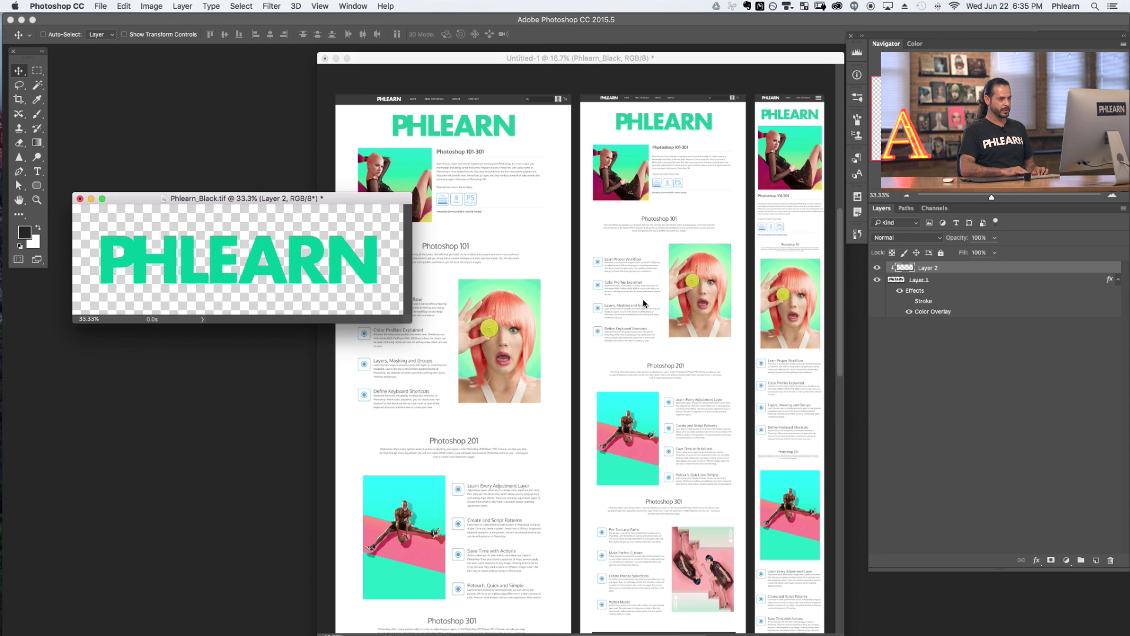
pyautogui.press('g')
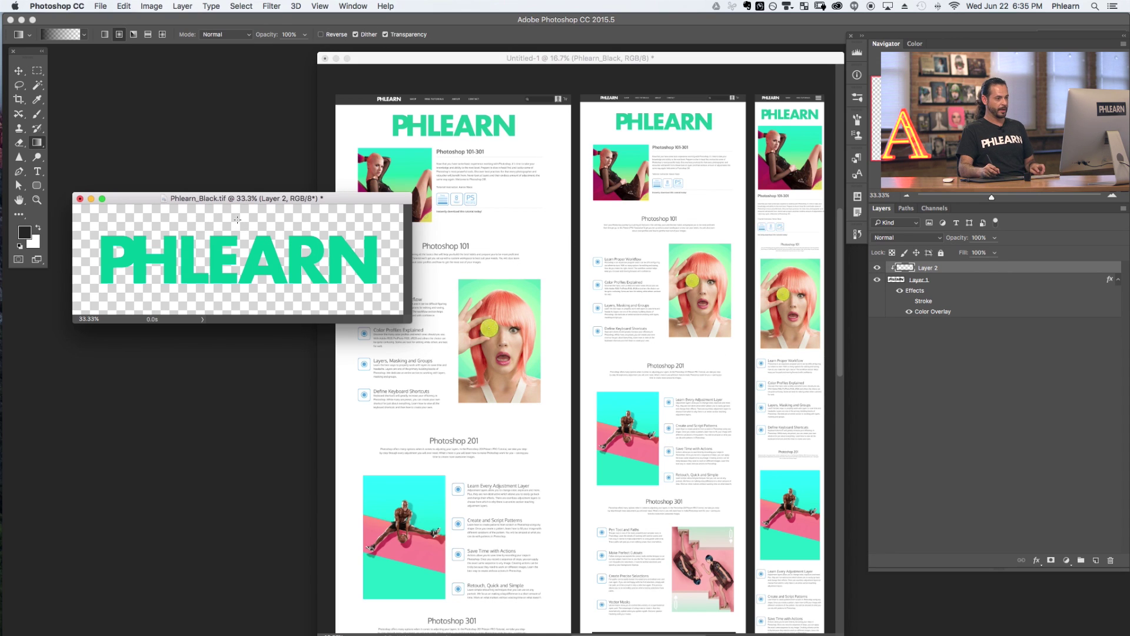
pyautogui.moveTo(241, 272); pyautogui.dragTo(240, 273)
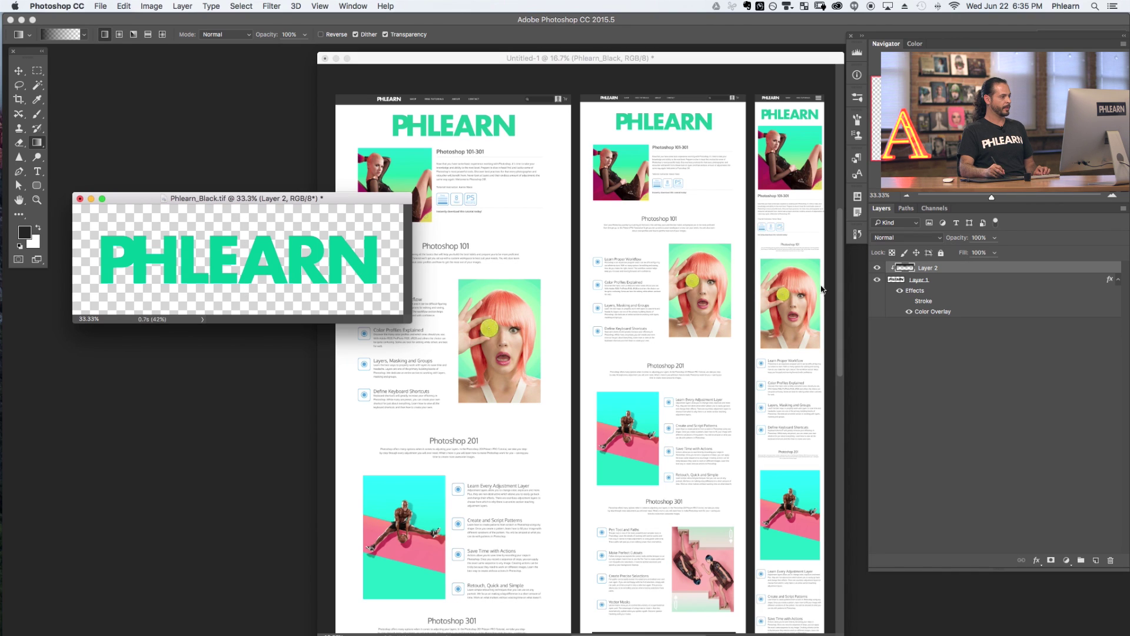
# - Toggle the logo layer's Color Overlay effect off and on to compare the logo with and without it
pyautogui.click(910, 311)
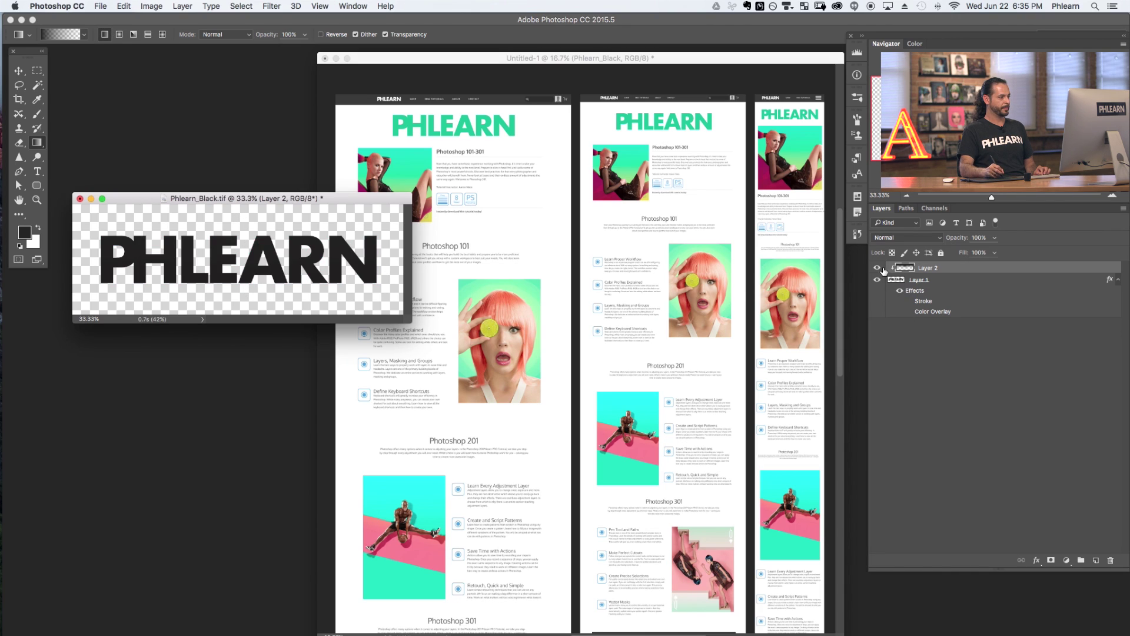
pyautogui.click(909, 312)
pyautogui.click(909, 312)
pyautogui.click(910, 312)
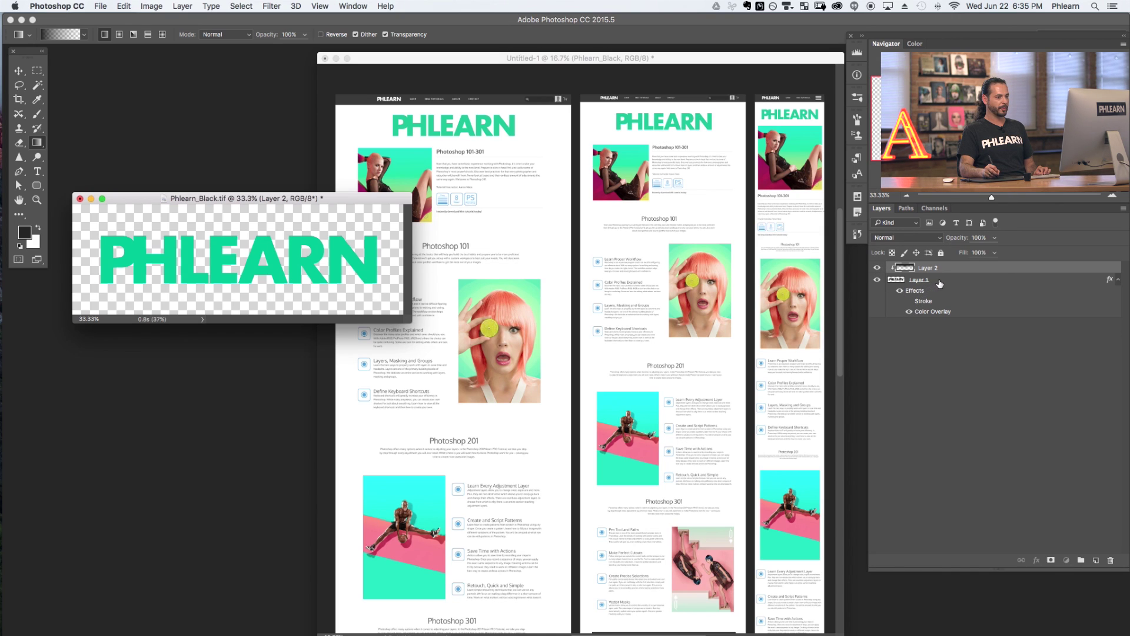
# - Replace the logo layer's Color Overlay with a linear black-to-white Gradient Overlay at 54% opacity, and save Phlearn_Black.tif
pyautogui.doubleClick(940, 283)
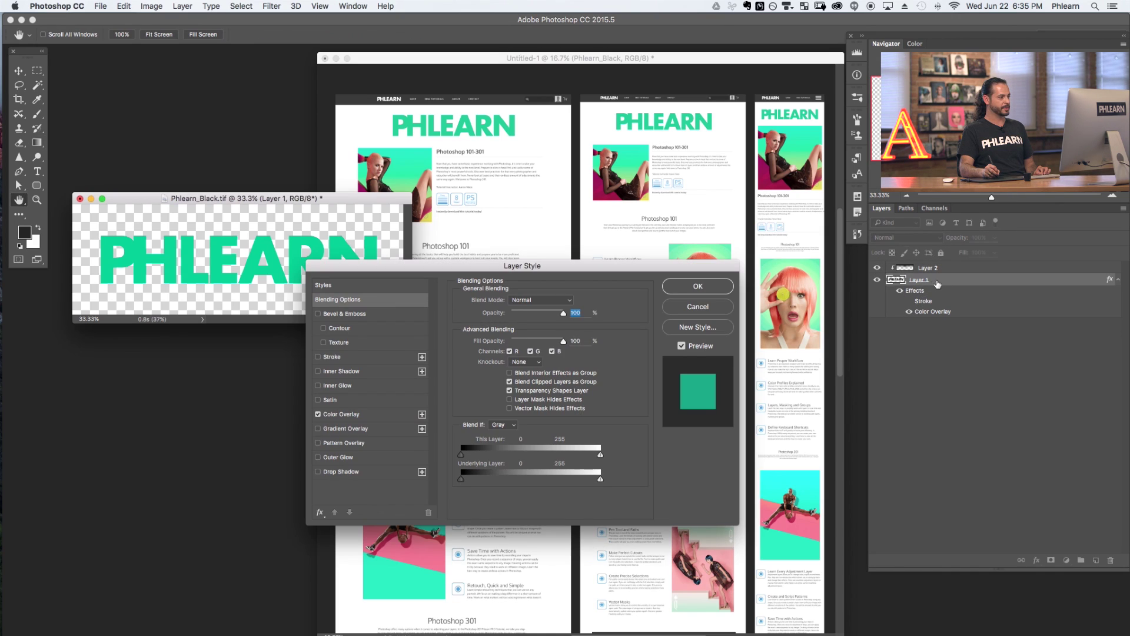
pyautogui.click(319, 430)
pyautogui.click(318, 415)
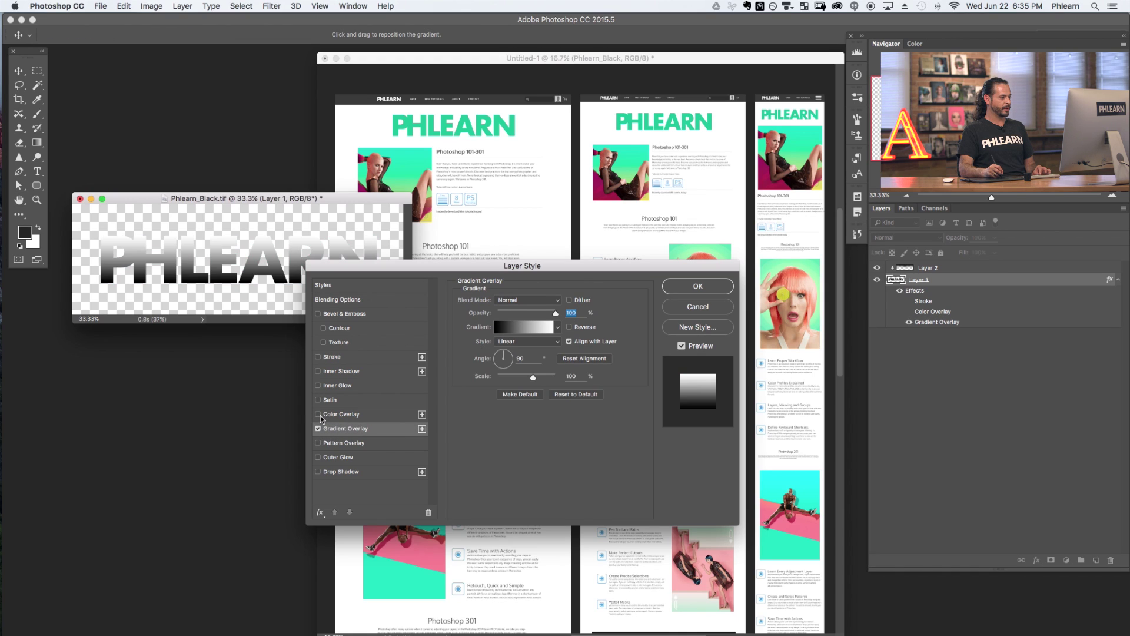
pyautogui.moveTo(555, 313); pyautogui.dragTo(529, 314)
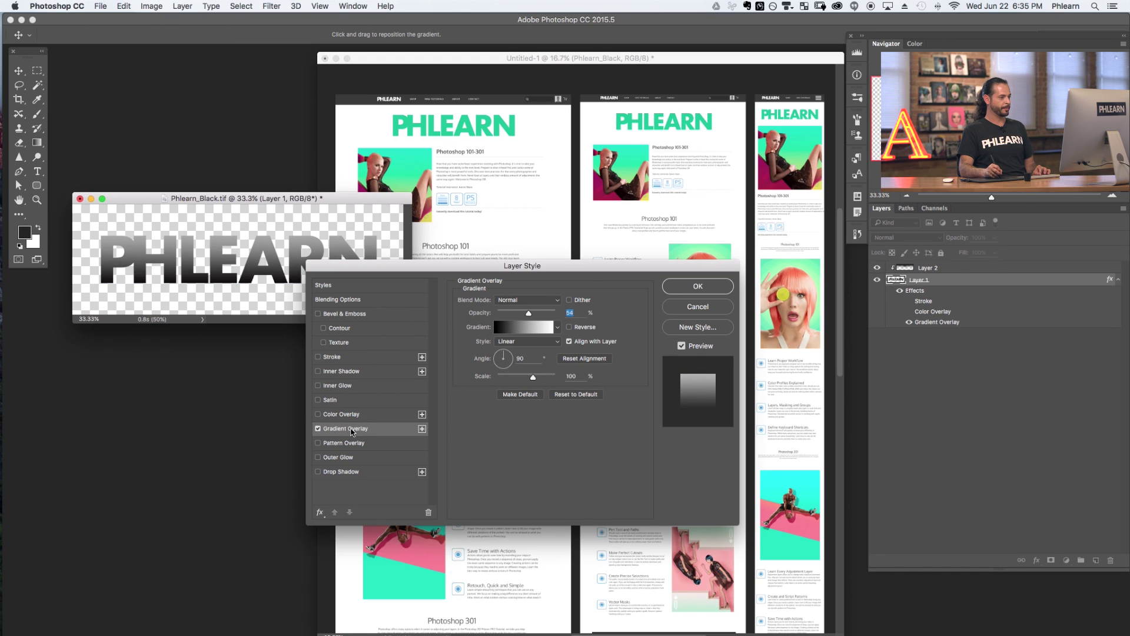
pyautogui.click(698, 286)
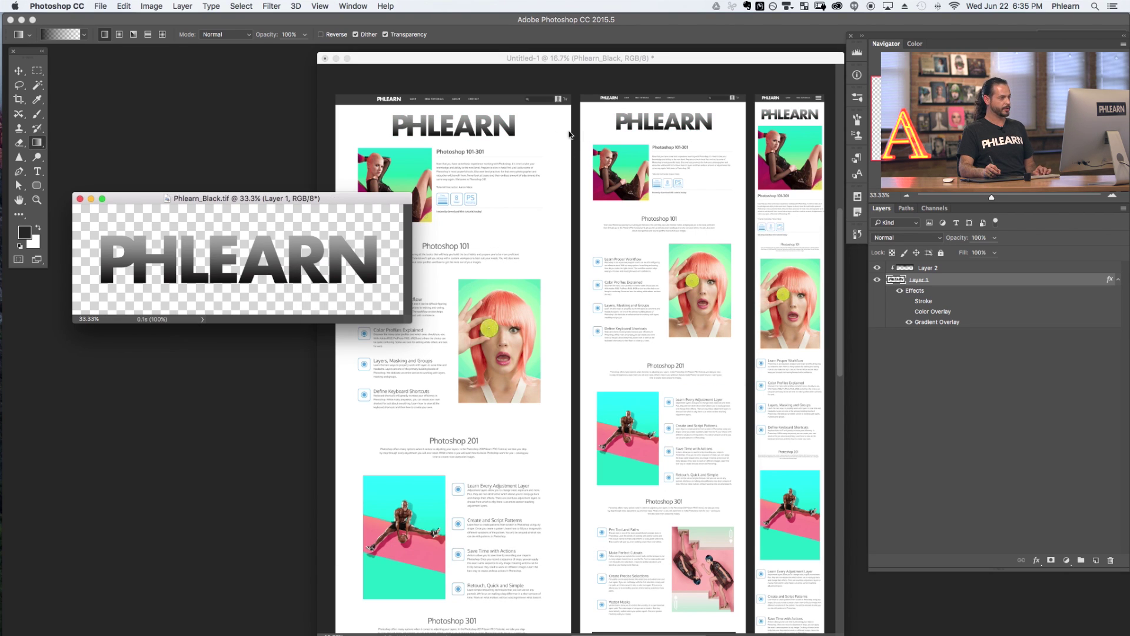
pyautogui.moveTo(368, 199); pyautogui.dragTo(369, 199)
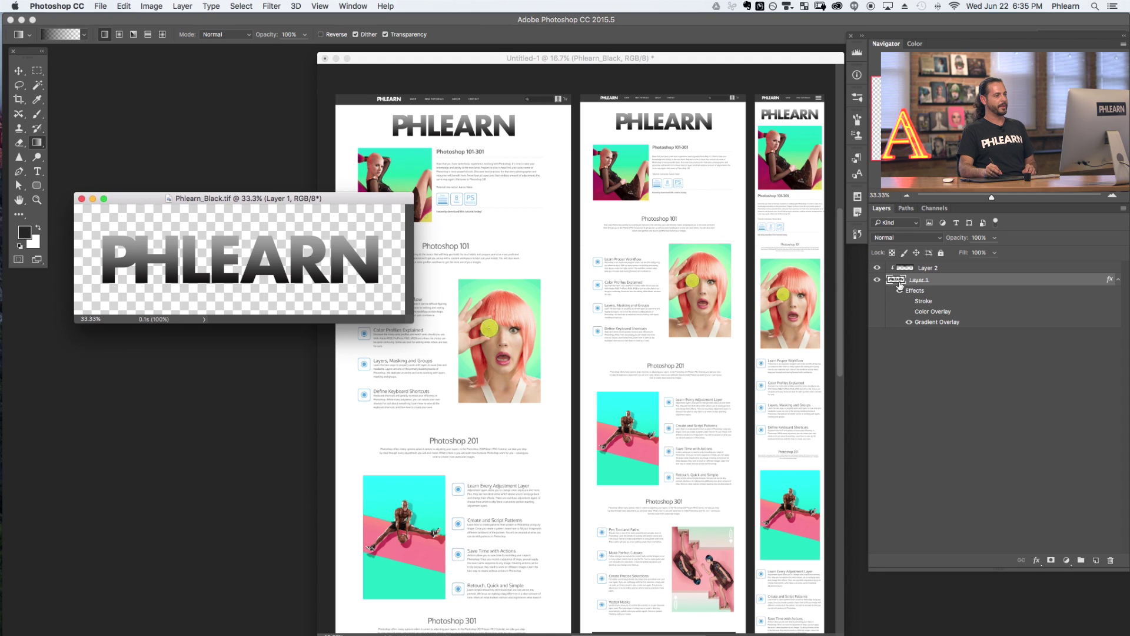
# - Select the clipped gradient layer together with the logo layer and merge them into one layer
pyautogui.click(945, 270)
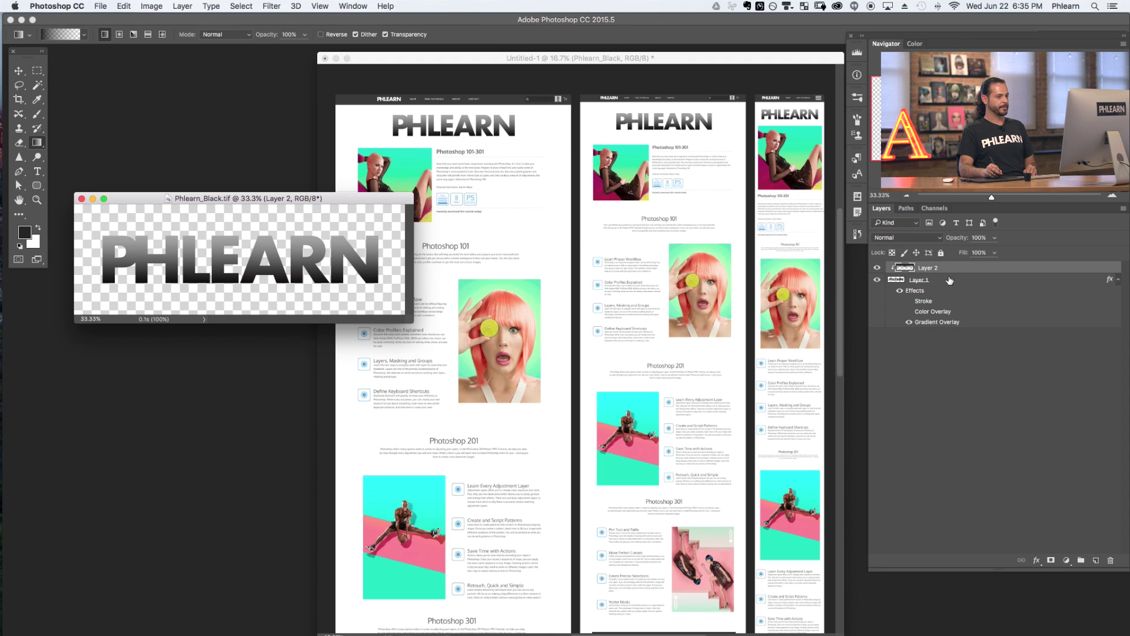
pyautogui.keyDown('shift'); pyautogui.click(949, 280); pyautogui.keyUp('shift')
pyautogui.rightClick(944, 283)
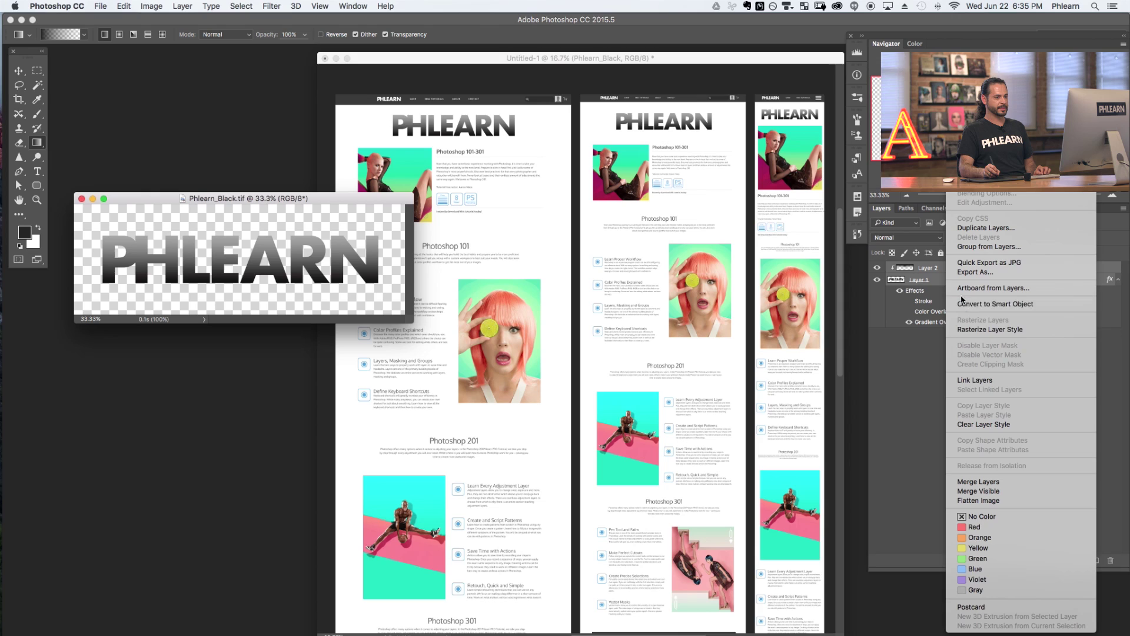
pyautogui.click(980, 329)
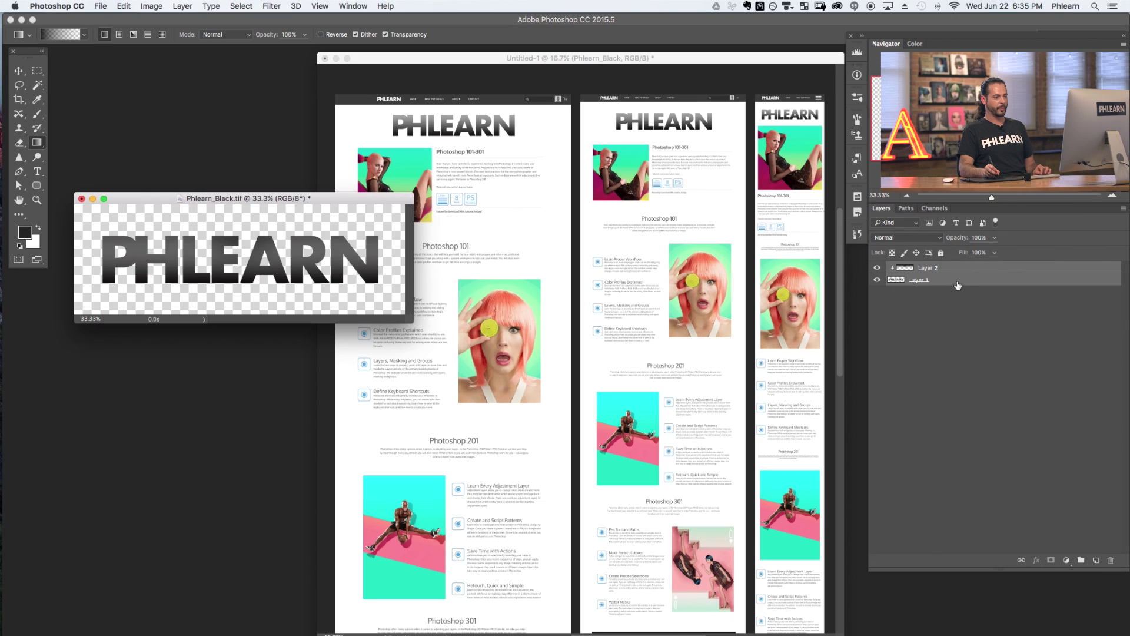
pyautogui.press('super+z')
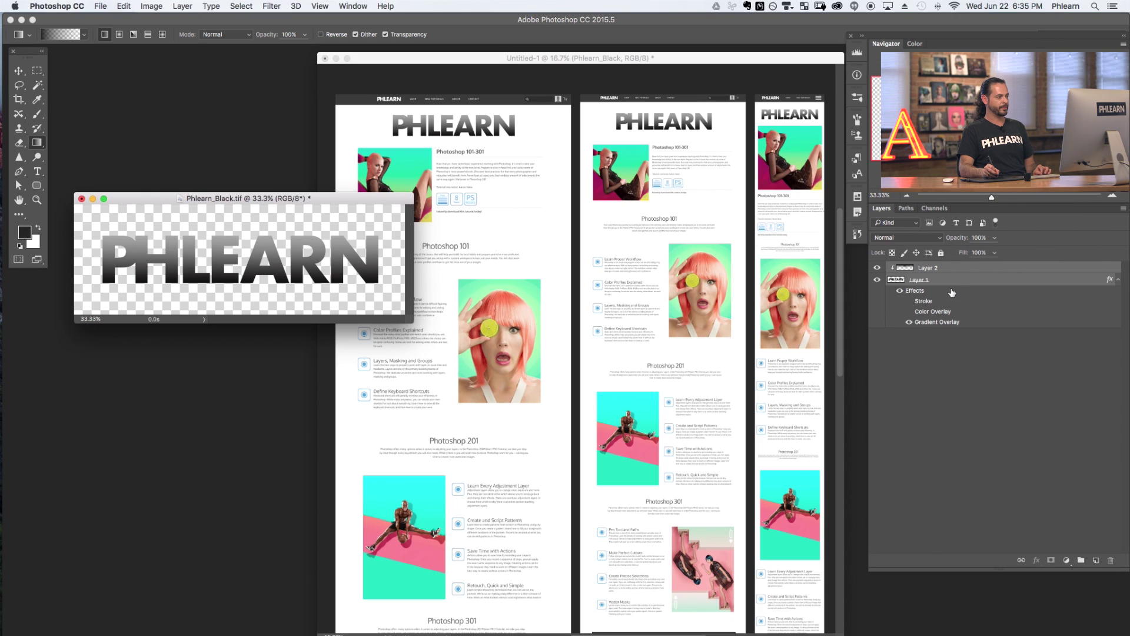
pyautogui.press('super+e')
# - Select the letter N of the logo with a rectangular marquee, nudge it to the right, and save Phlearn_Black.tif
pyautogui.press('m')
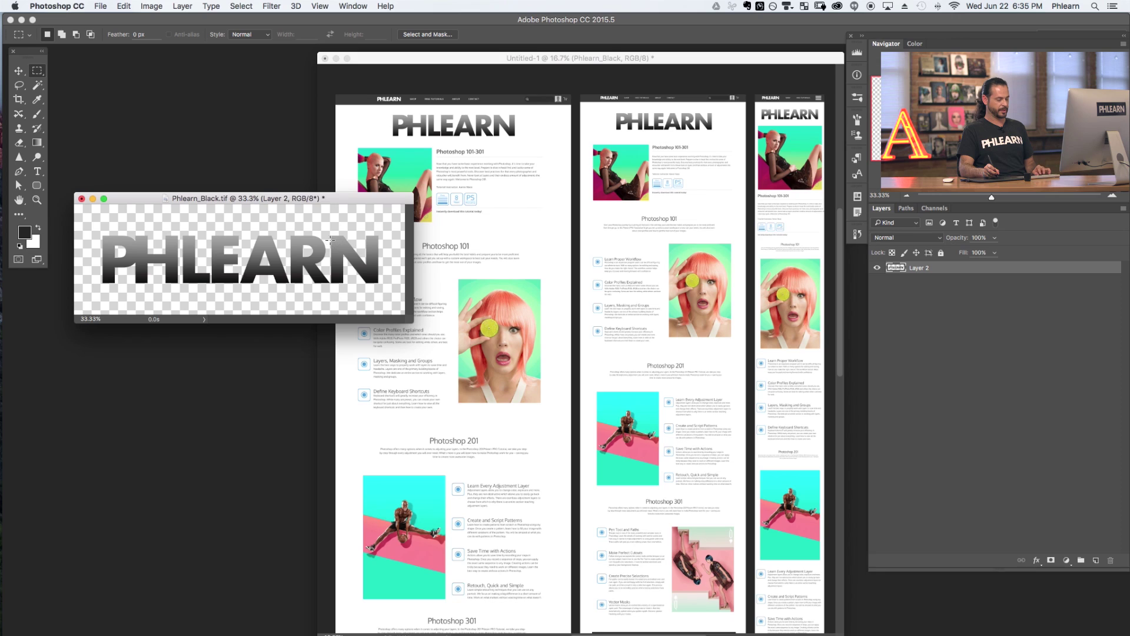
pyautogui.moveTo(329, 229); pyautogui.dragTo(383, 289)
pyautogui.press('v')
pyautogui.press('Right')
pyautogui.press('Right')
pyautogui.press('Right')
pyautogui.press('Right')
pyautogui.press('Right')
pyautogui.press('Right')
pyautogui.press('Right')
pyautogui.press('Right')
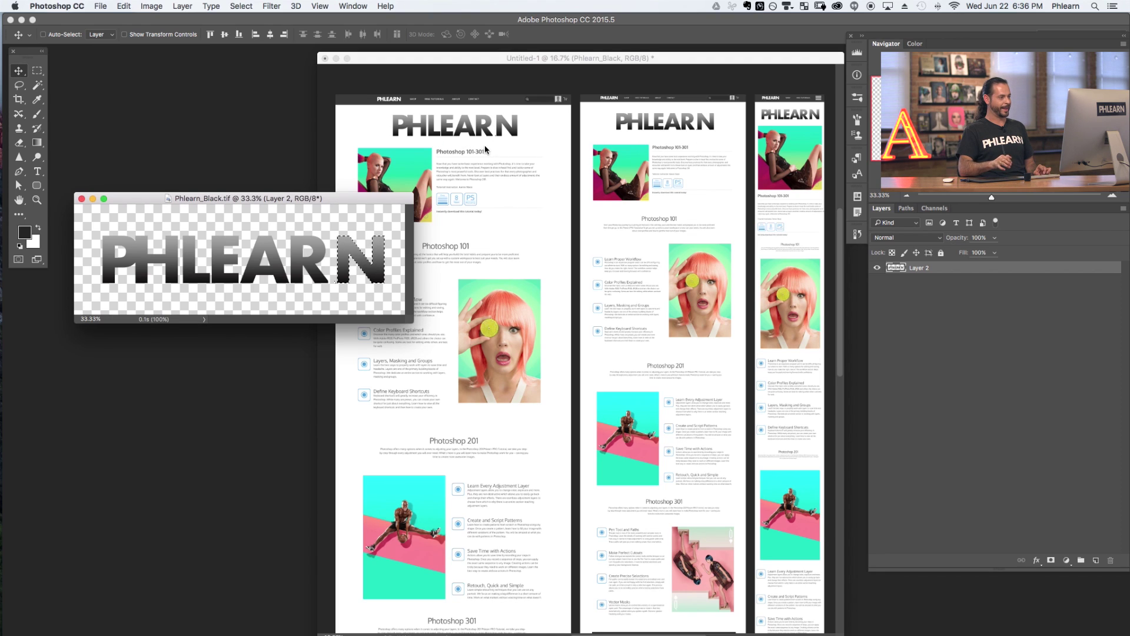
# - Undo the nudges of the letter N, save the logo file, and clear the selection
pyautogui.hotkey('ctrl', 'alt', 'z')
pyautogui.hotkey('ctrl', 'alt', 'z')
pyautogui.hotkey('ctrl', 'alt', 'z')
pyautogui.hotkey('ctrl', 'alt', 'z')
pyautogui.hotkey('ctrl', 'alt', 'z')
pyautogui.hotkey('ctrl', 'alt', 'z')
pyautogui.hotkey('ctrl', 'alt', 'z')
pyautogui.hotkey('ctrl', 'alt', 'z')
pyautogui.hotkey('ctrl', 'alt', 'z')
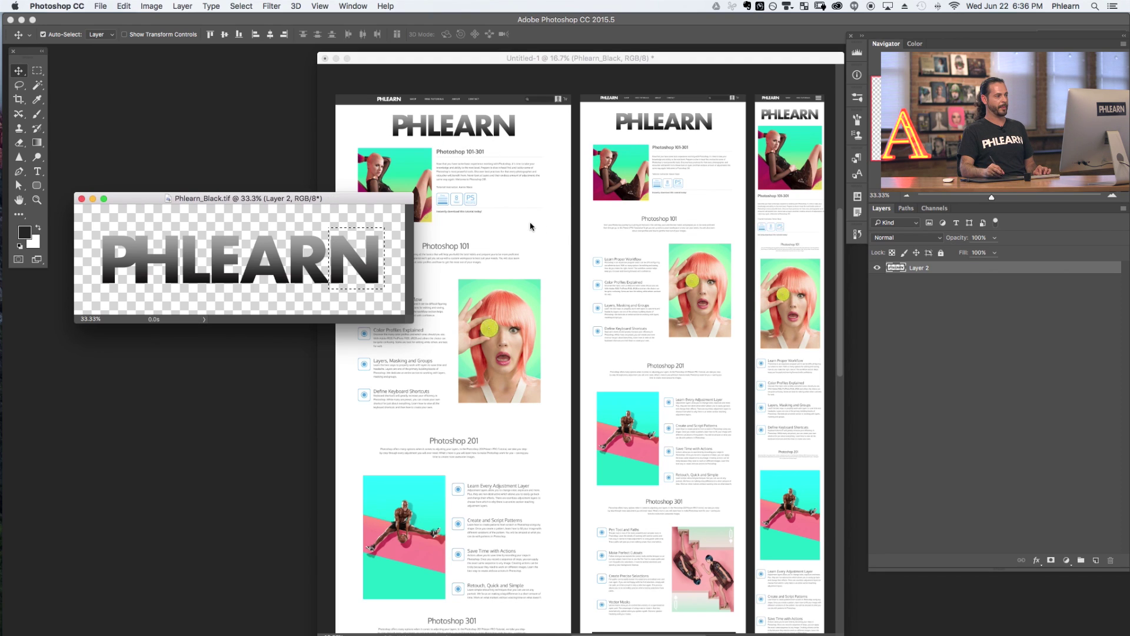
pyautogui.moveTo(379, 197); pyautogui.dragTo(377, 198)
pyautogui.hotkey('ctrl', 'd')
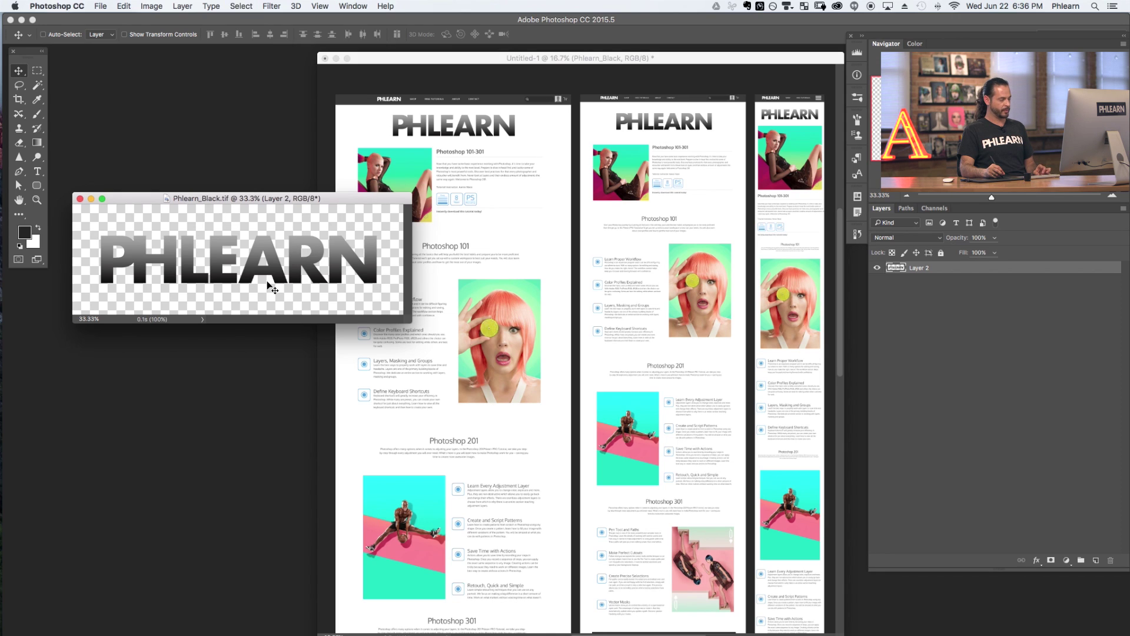
# - Shrink the logo file's window and set it aside, and display the Untitled-1 layout full screen with all three artboards
pyautogui.hotkey('ctrl', '-')
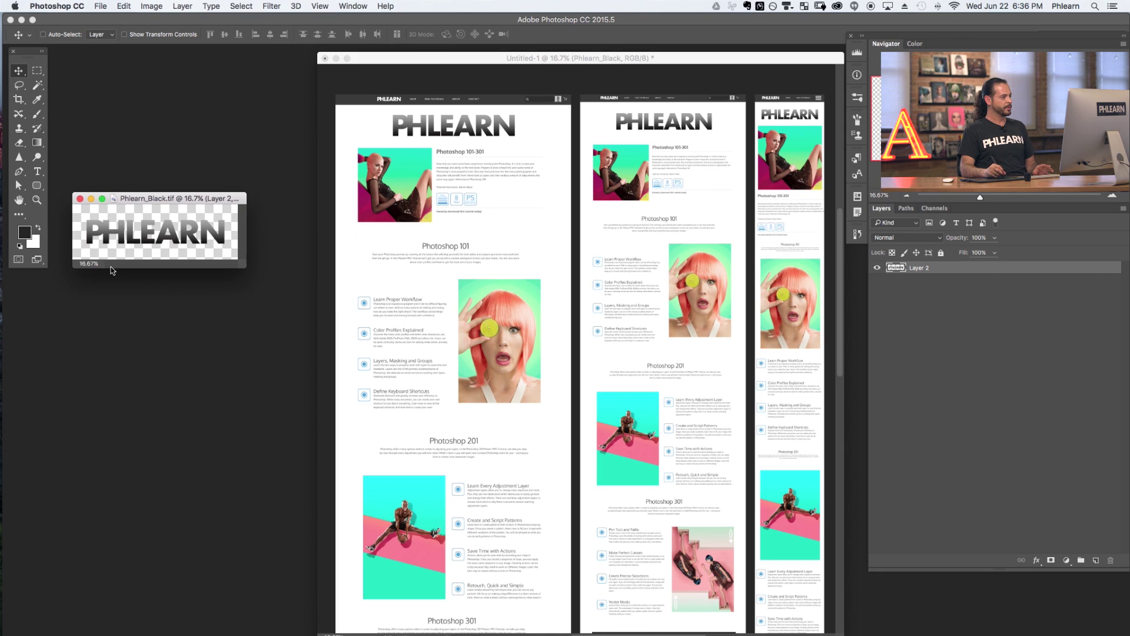
pyautogui.moveTo(198, 199); pyautogui.dragTo(192, 87)
pyautogui.moveTo(386, 62); pyautogui.dragTo(338, 68)
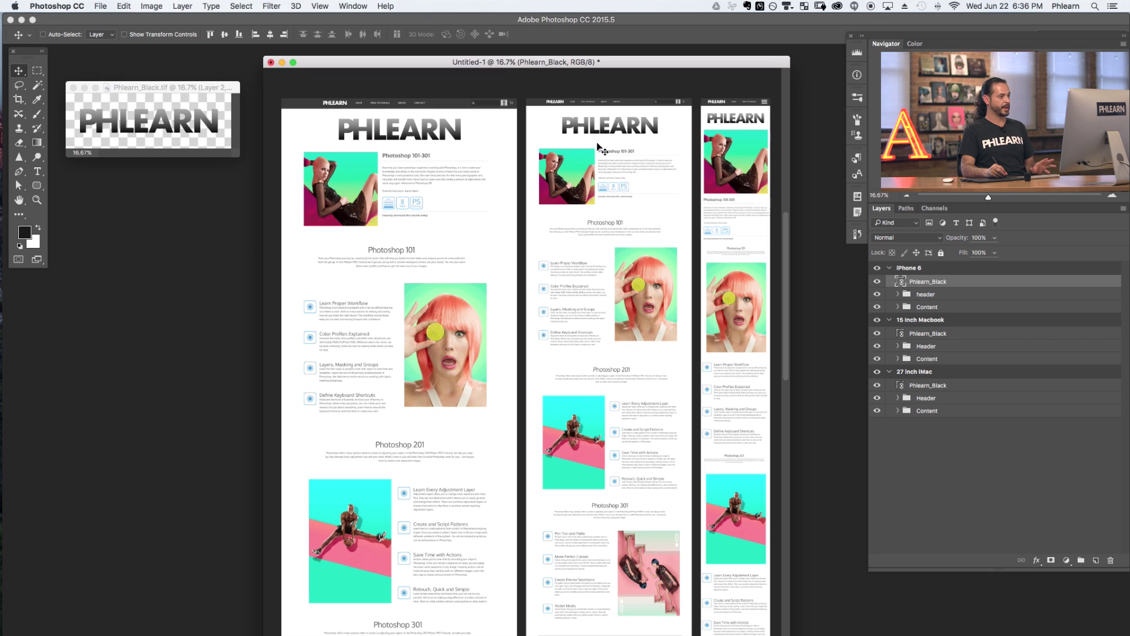
pyautogui.press('f')
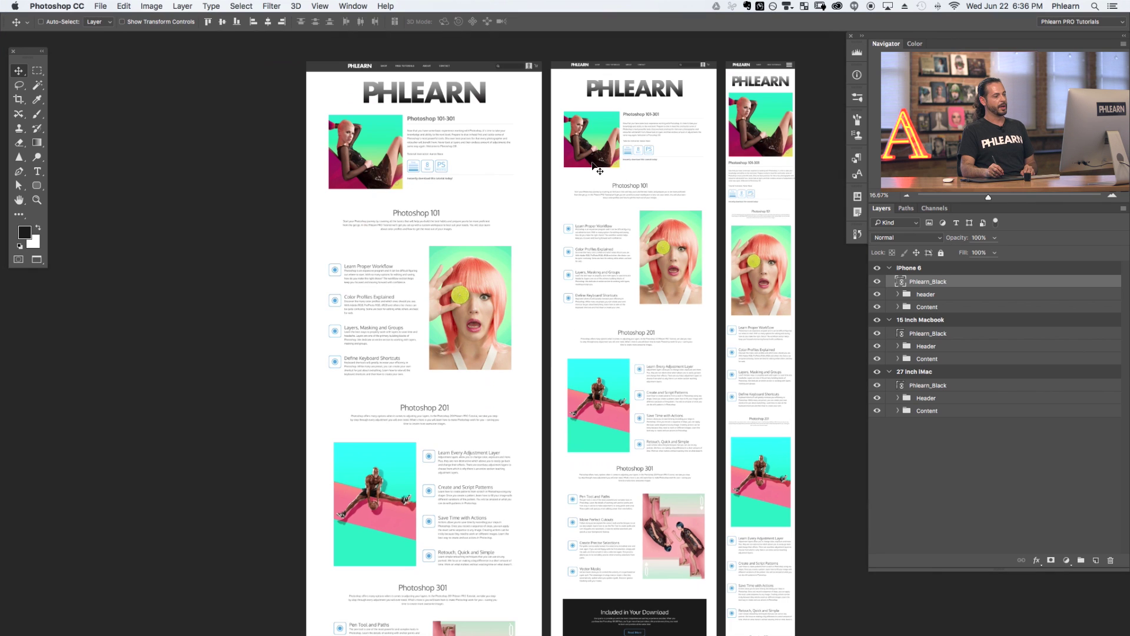
pyautogui.press('super+minus')
pyautogui.moveTo(548, 306); pyautogui.dragTo(460, 318)
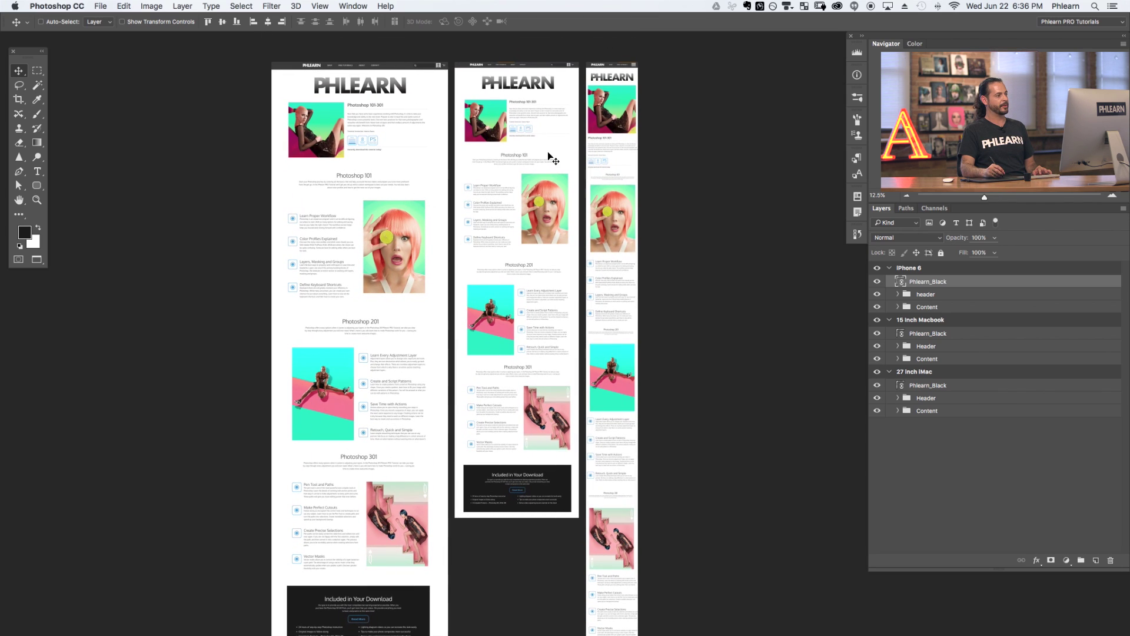
pyautogui.moveTo(623, 438); pyautogui.dragTo(621, 382)
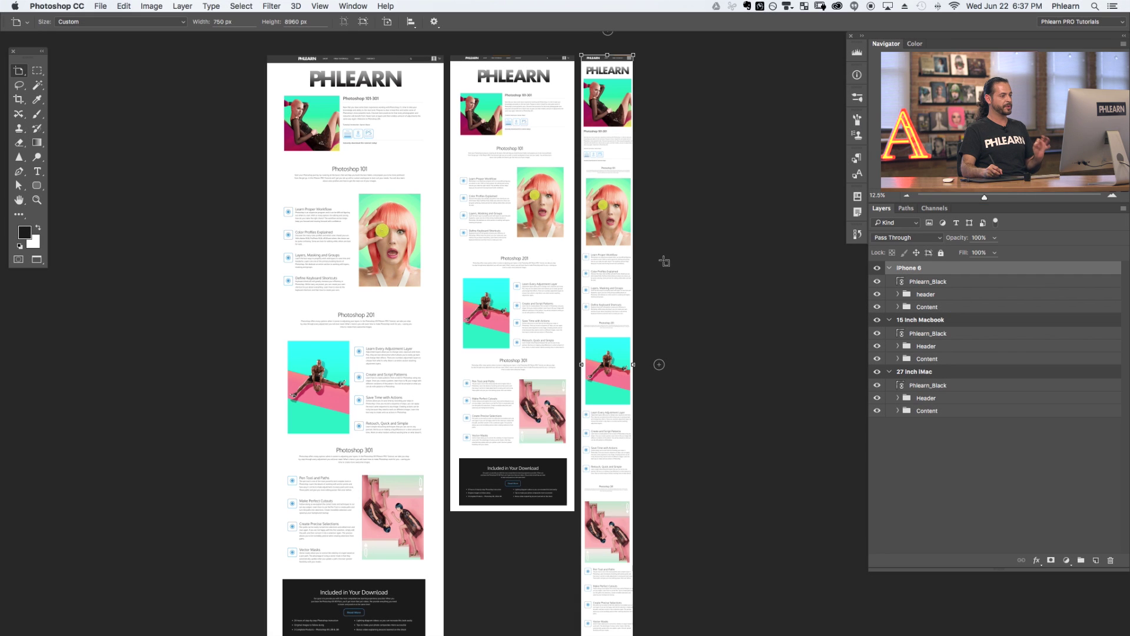
# - Quick-export the iPhone 6 artboard as a JPG named iPhone 6.jpg in the phlearn folder
pyautogui.press('b')
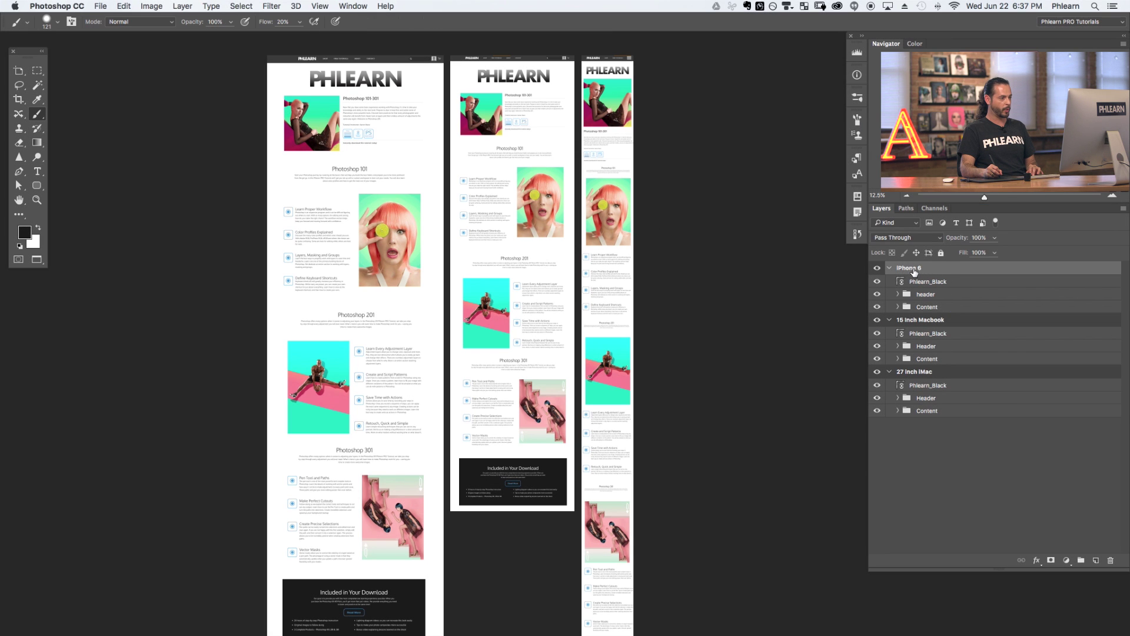
pyautogui.click(876, 269)
pyautogui.click(876, 268)
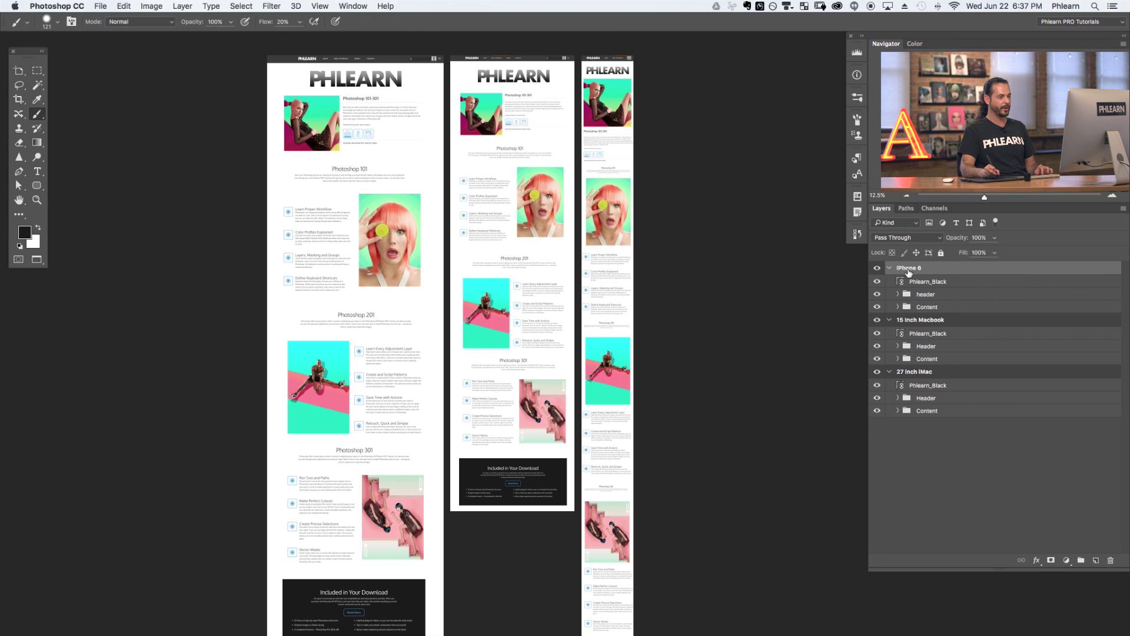
pyautogui.rightClick(908, 271)
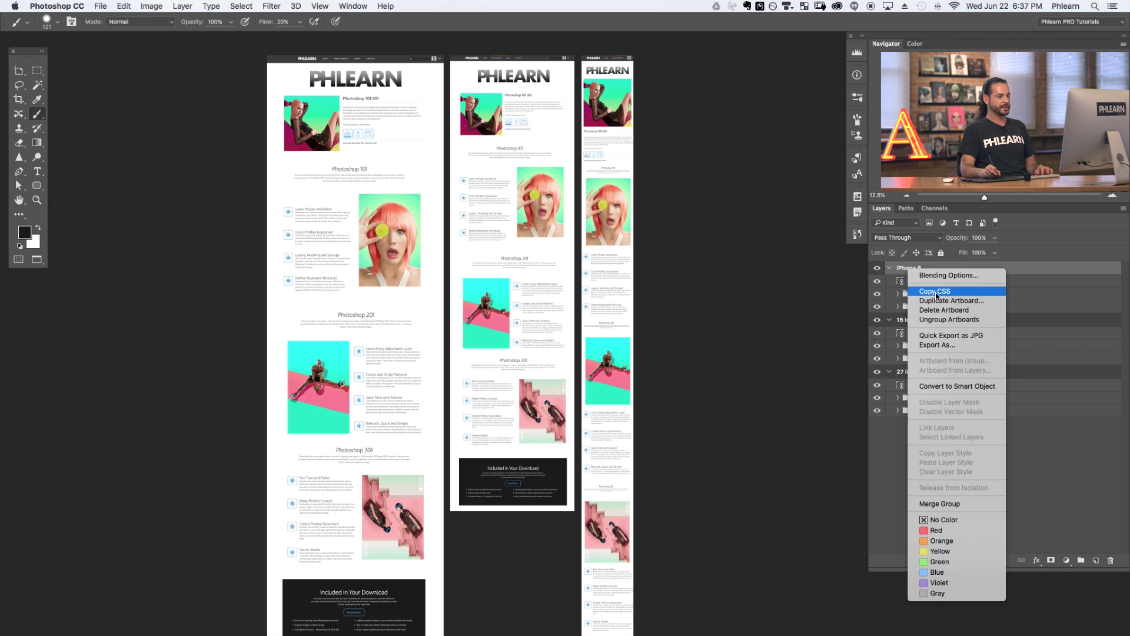
pyautogui.click(943, 335)
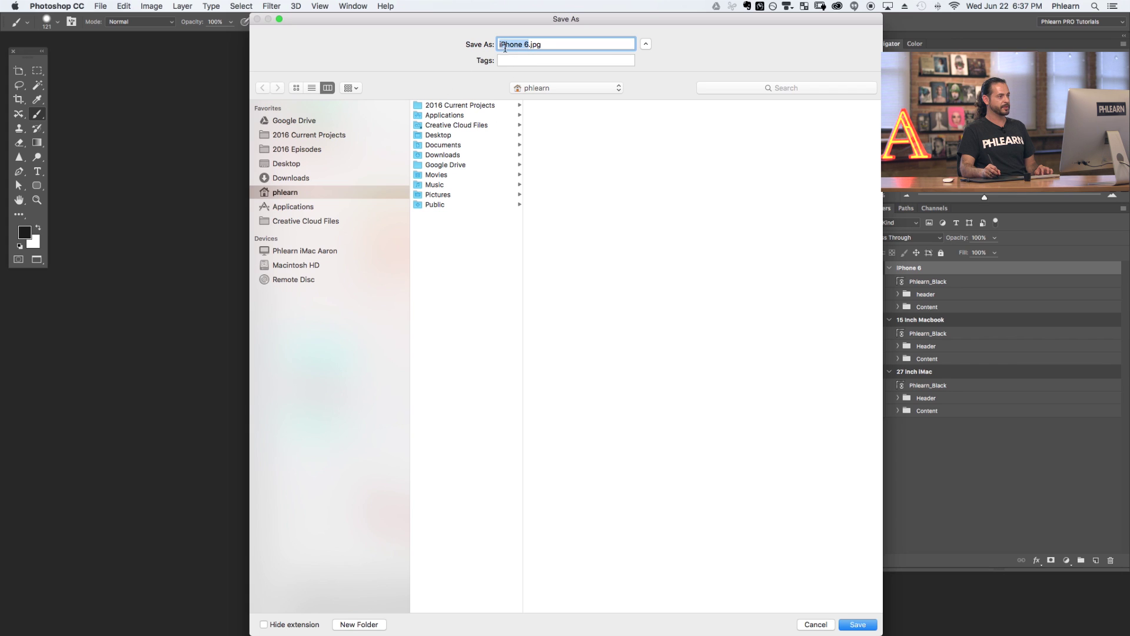
pyautogui.click(857, 624)
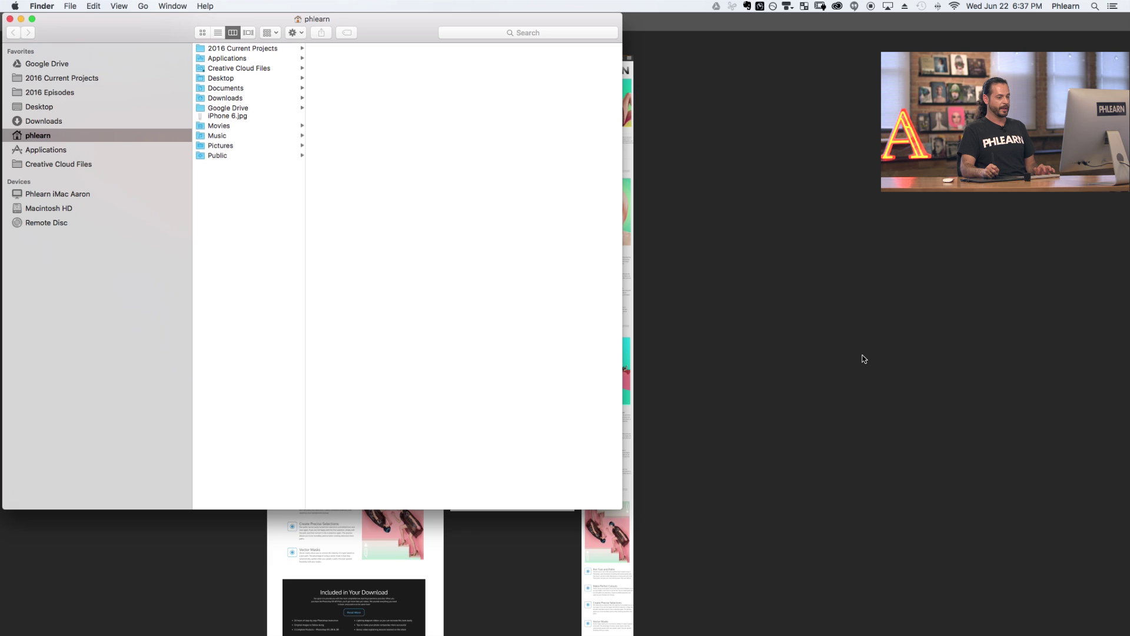
# - Preview the exported iPhone 6.jpg in Finder, close the preview, and return to Photoshop
pyautogui.click(243, 119)
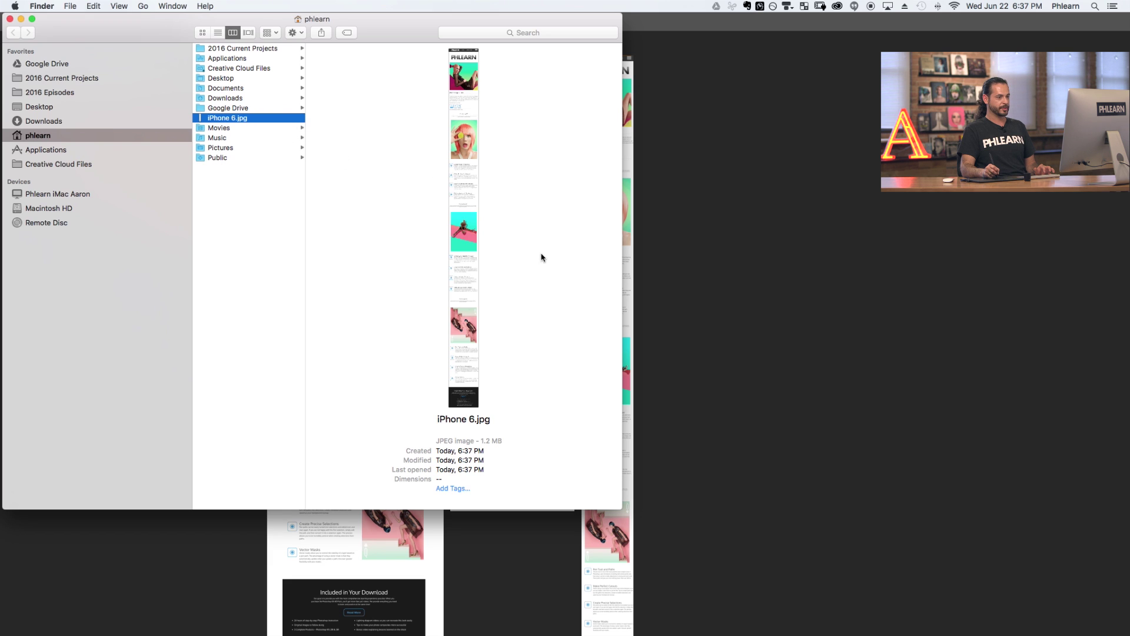
pyautogui.press('space')
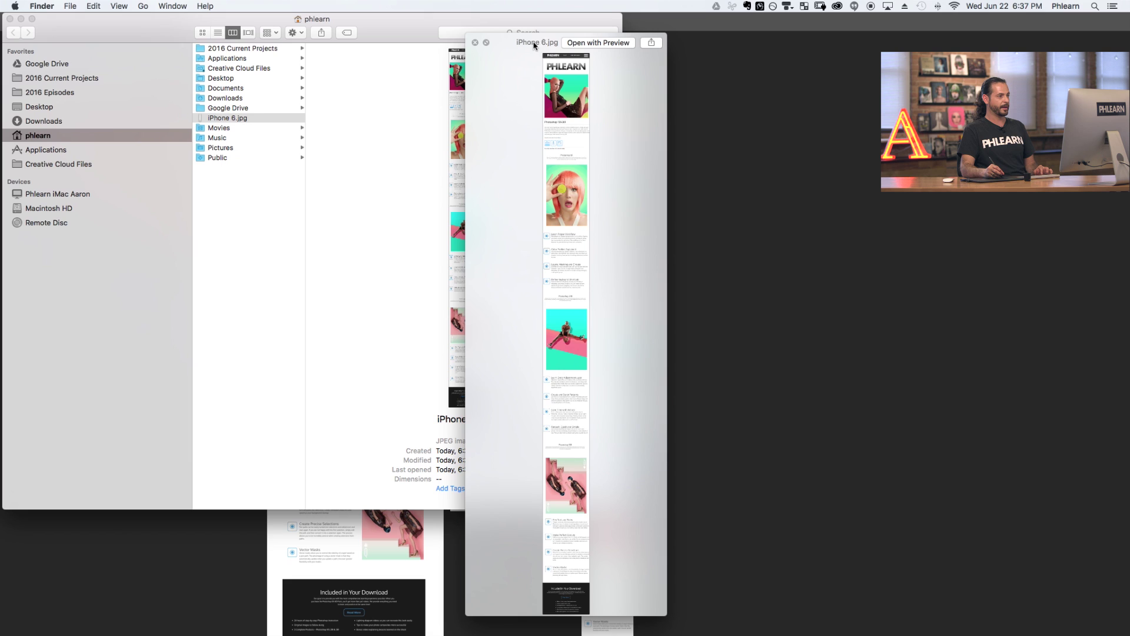
pyautogui.click(474, 43)
pyautogui.click(690, 191)
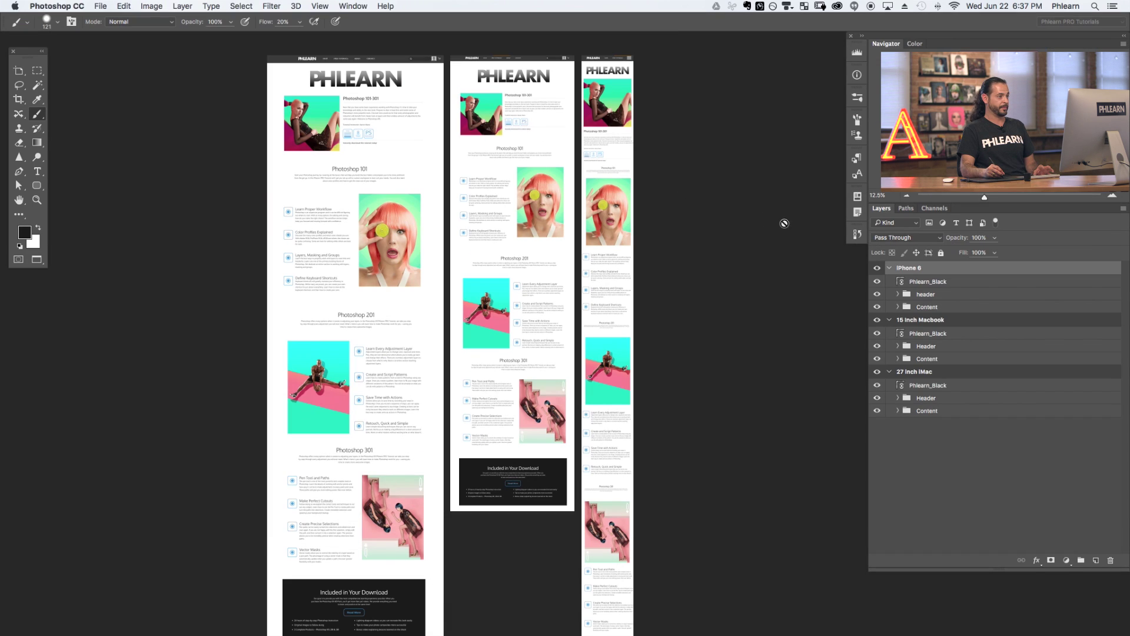
# - Return to the standard windowed view, examine the iPhone 6 artboard's Export As settings and available file formats, and close them without exporting
pyautogui.rightClick(913, 272)
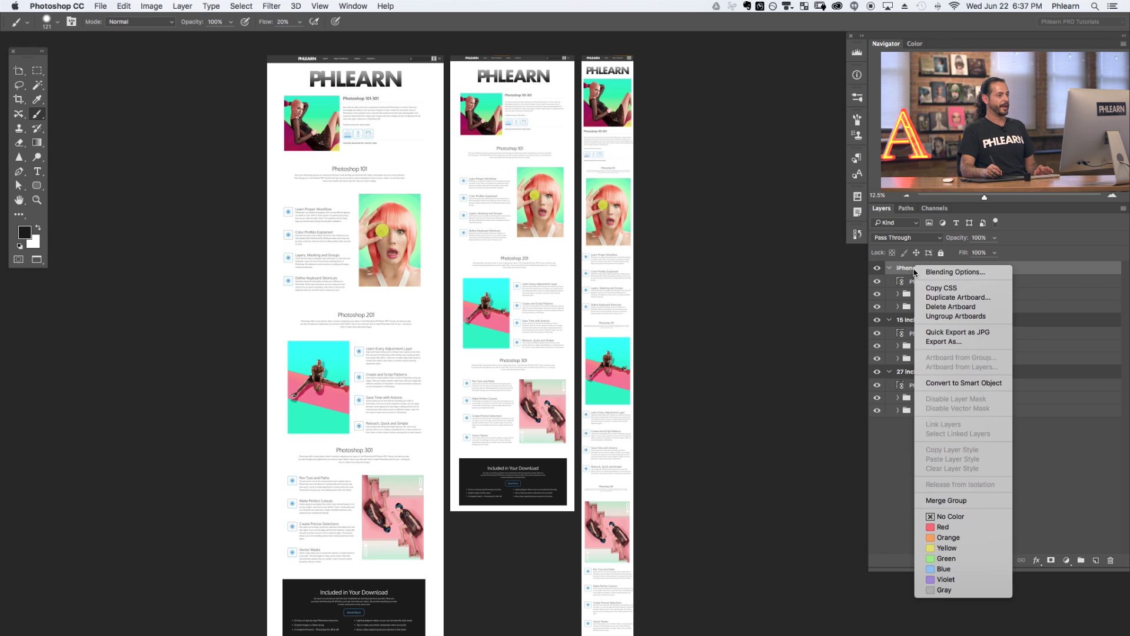
pyautogui.click(938, 342)
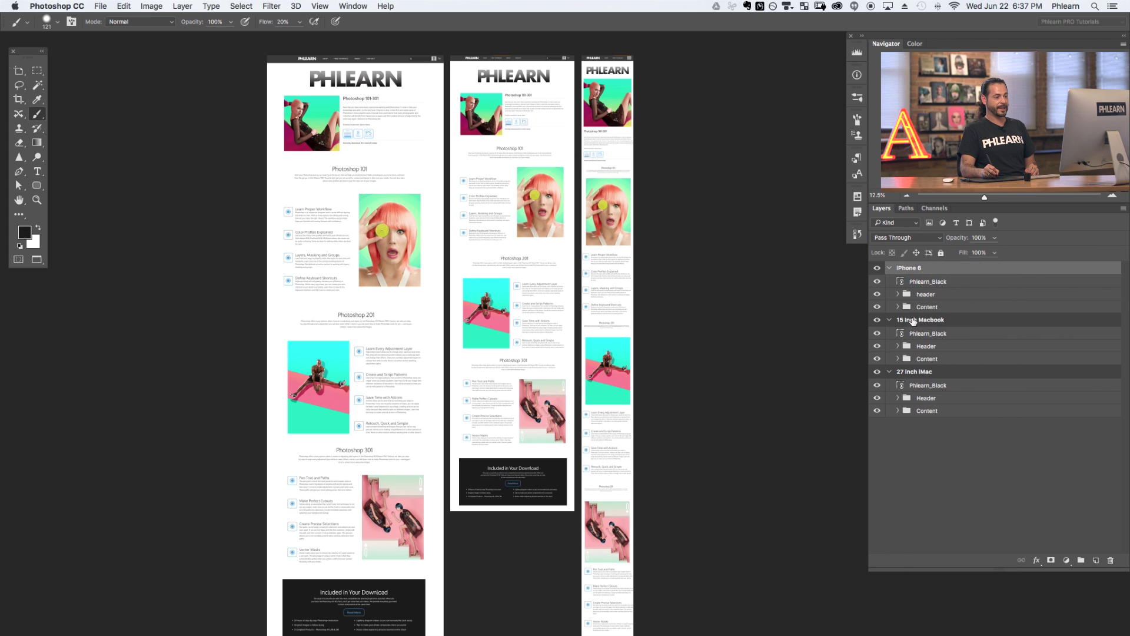
pyautogui.rightClick(890, 272)
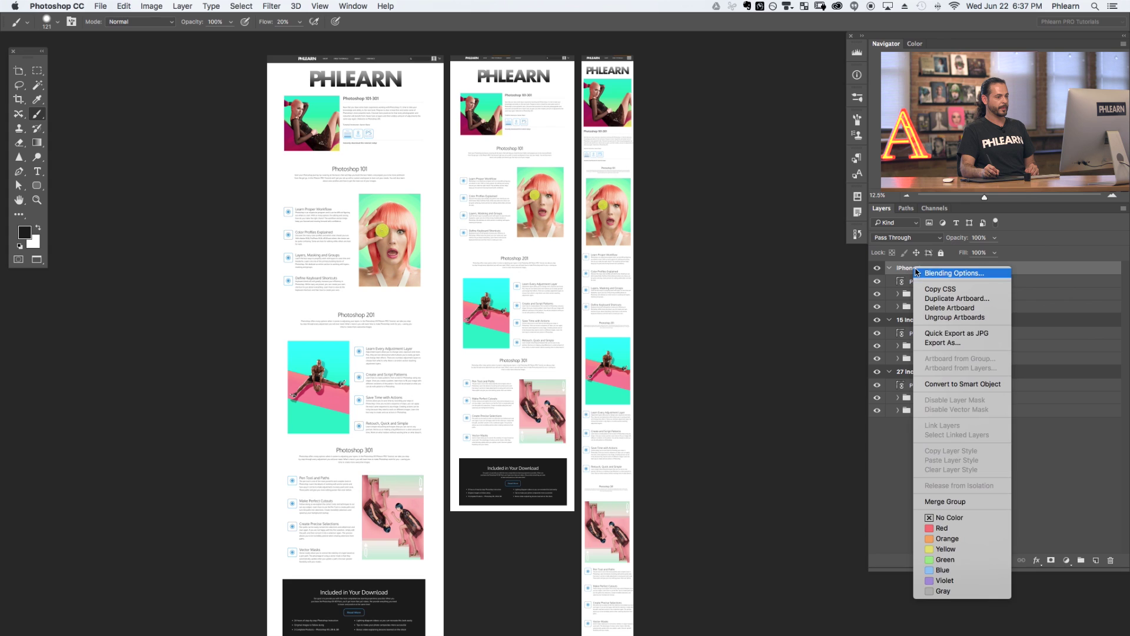
pyautogui.click(940, 344)
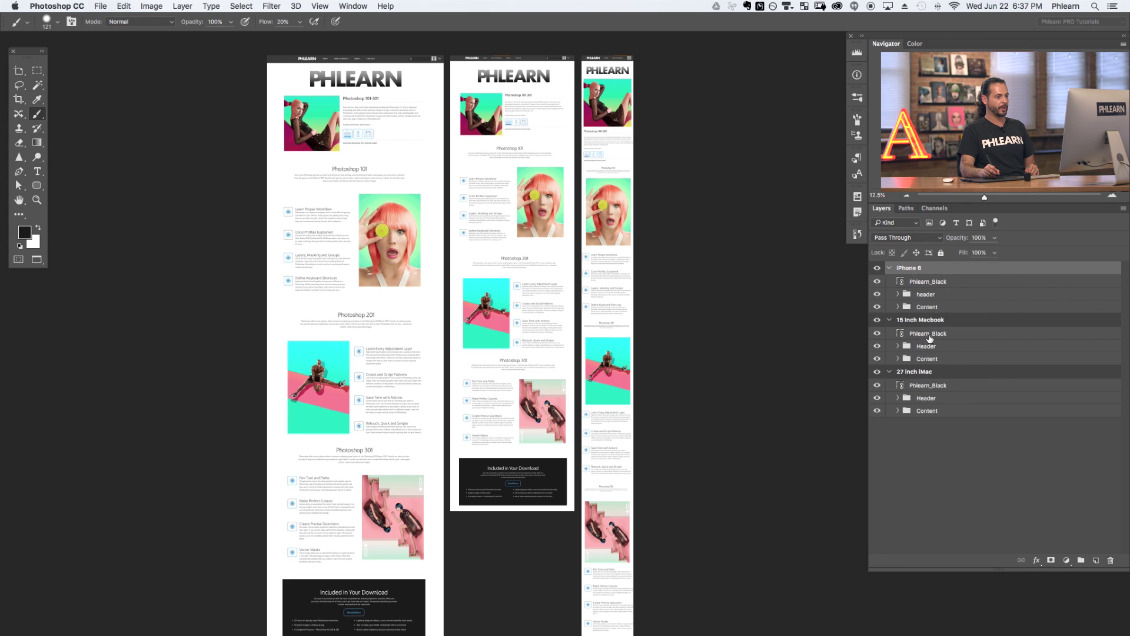
pyautogui.moveTo(756, 344); pyautogui.dragTo(756, 334)
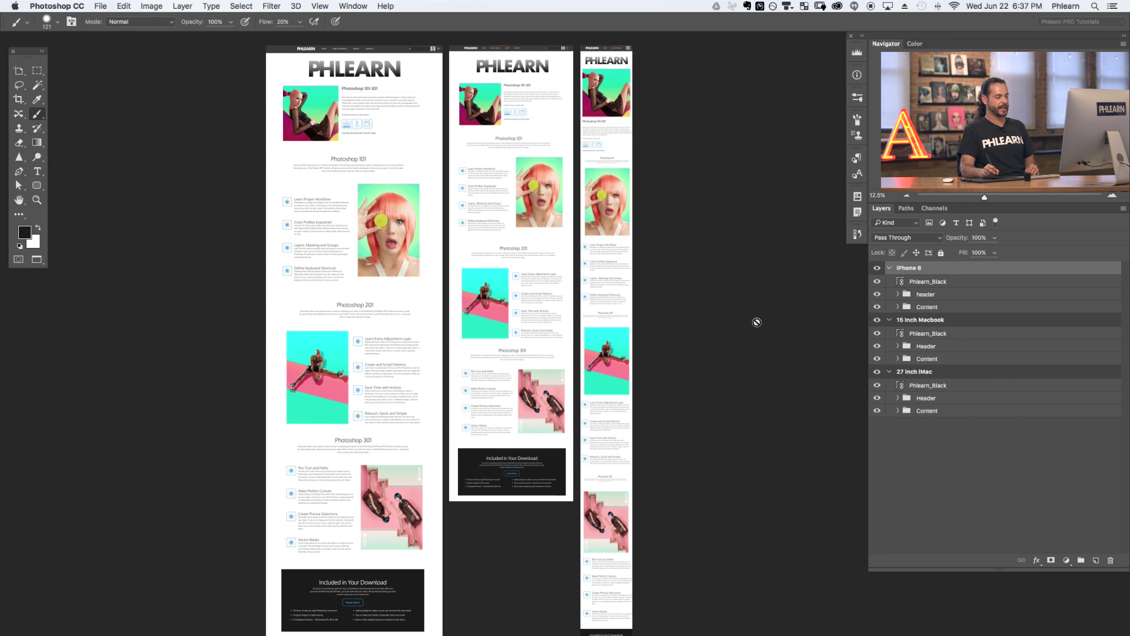
pyautogui.press('f')
pyautogui.press('f')
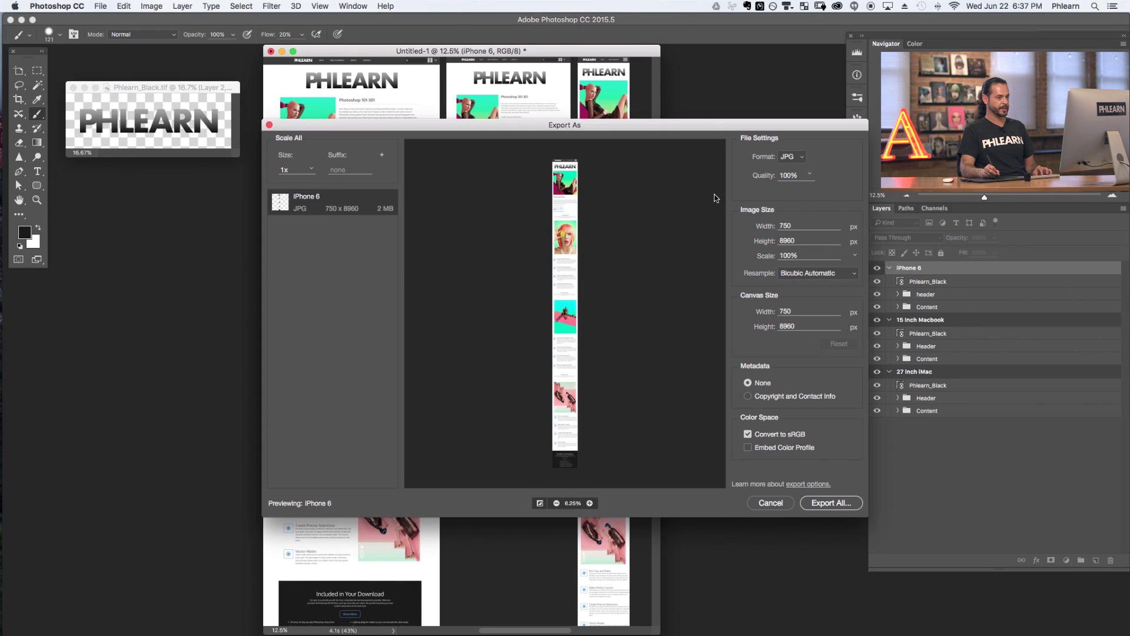
pyautogui.click(799, 159)
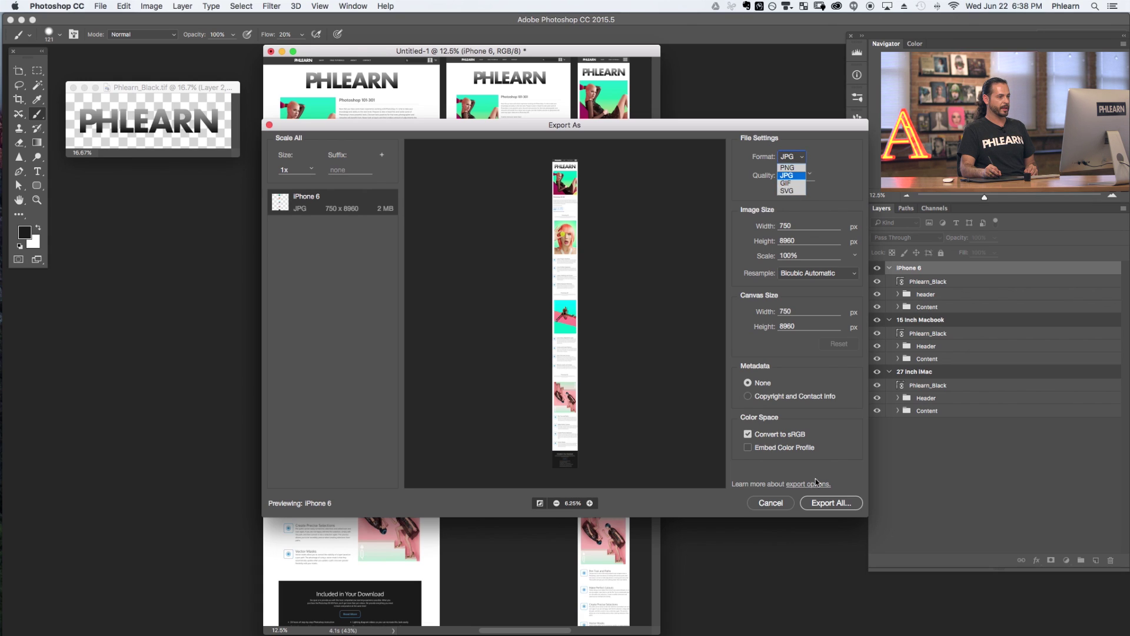
pyautogui.click(770, 503)
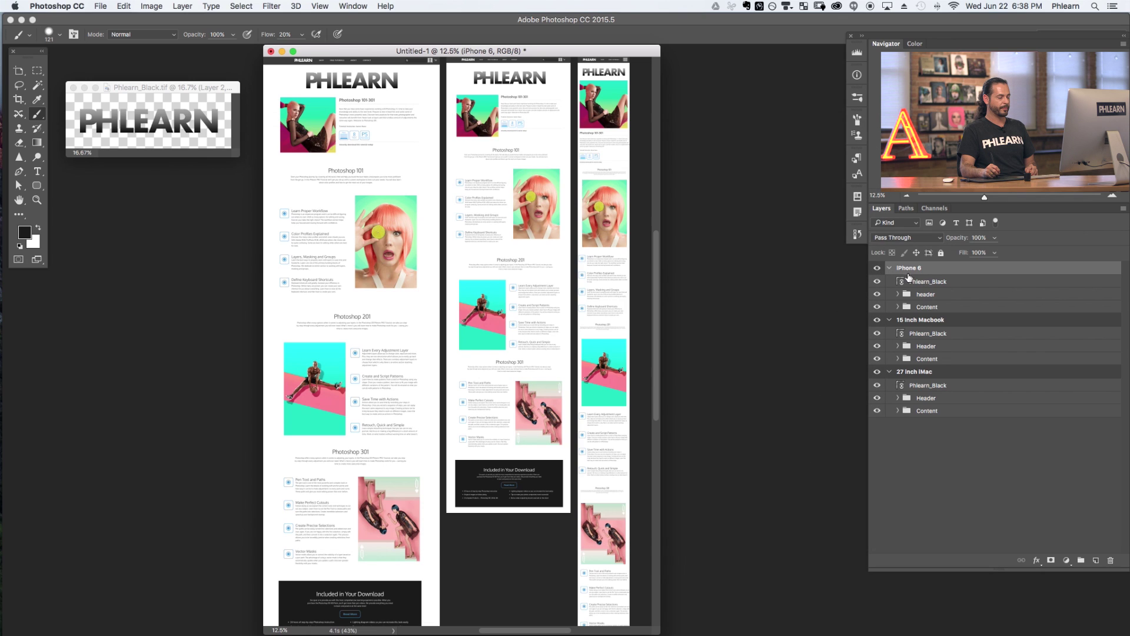
# - Examine the Artboards to PDF export options for the Untitled-1 layout, and close them without running the export
pyautogui.click(105, 7)
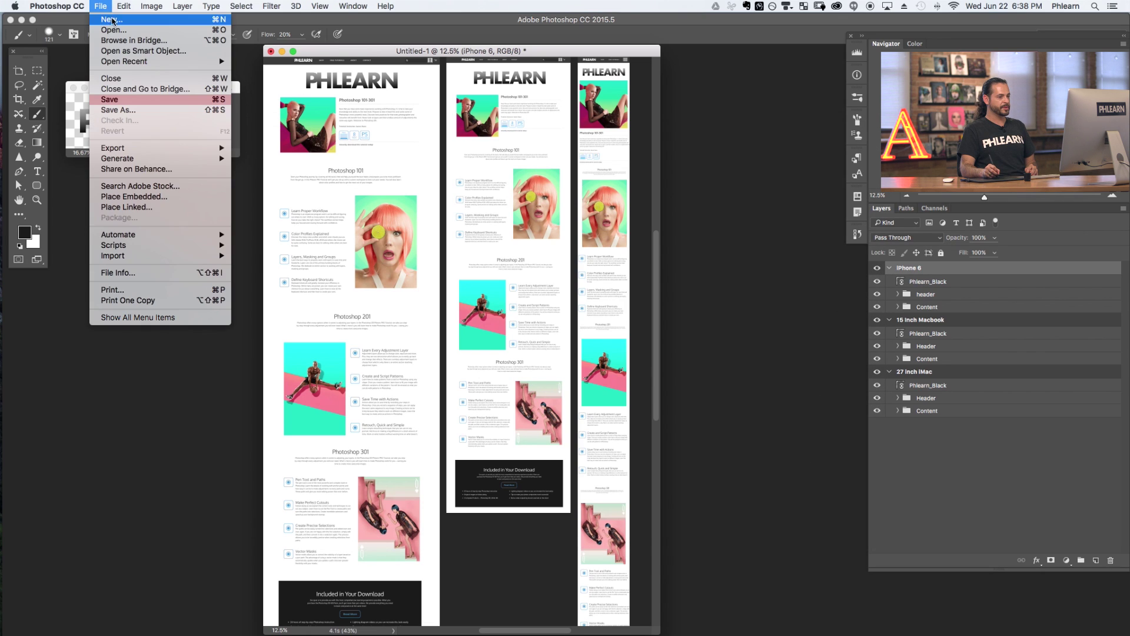
pyautogui.moveTo(131, 147)
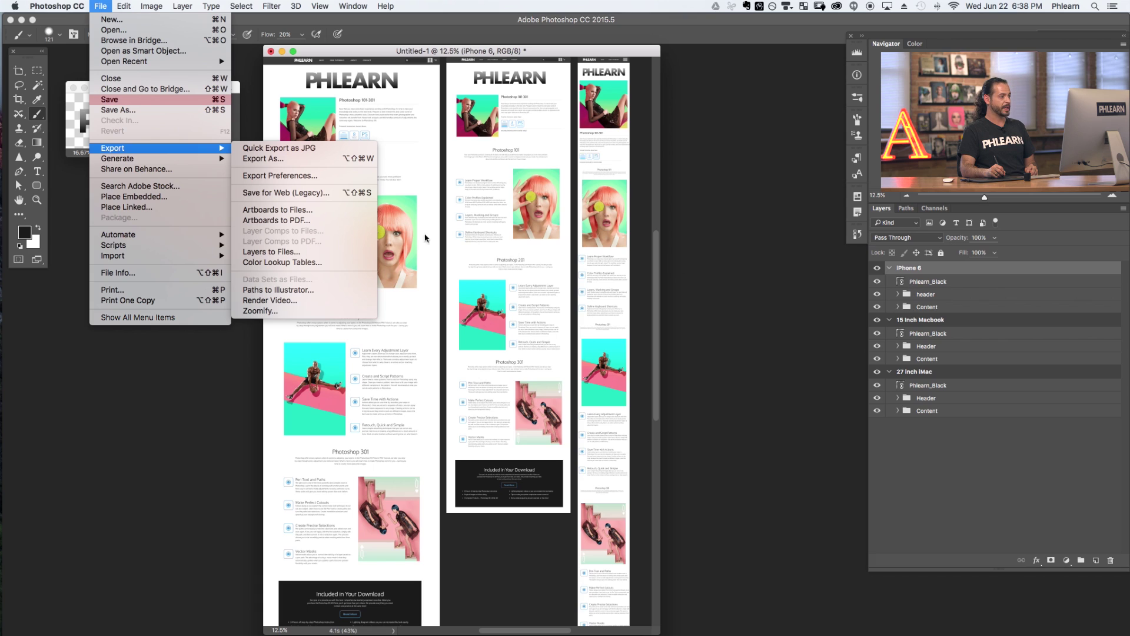
pyautogui.click(330, 220)
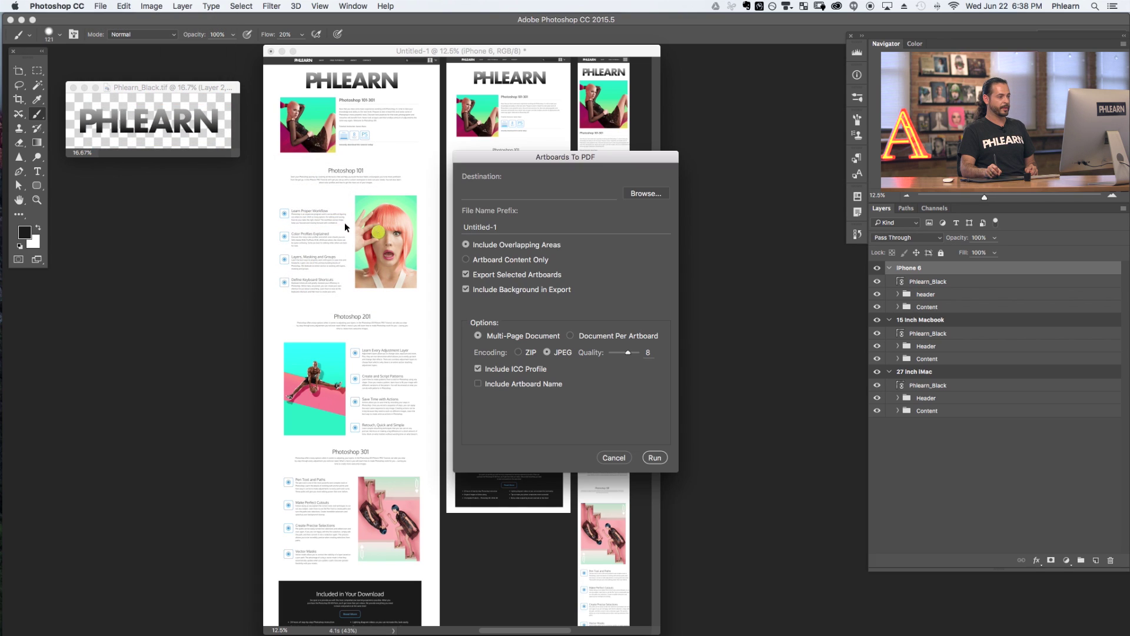
pyautogui.moveTo(536, 161); pyautogui.dragTo(534, 144)
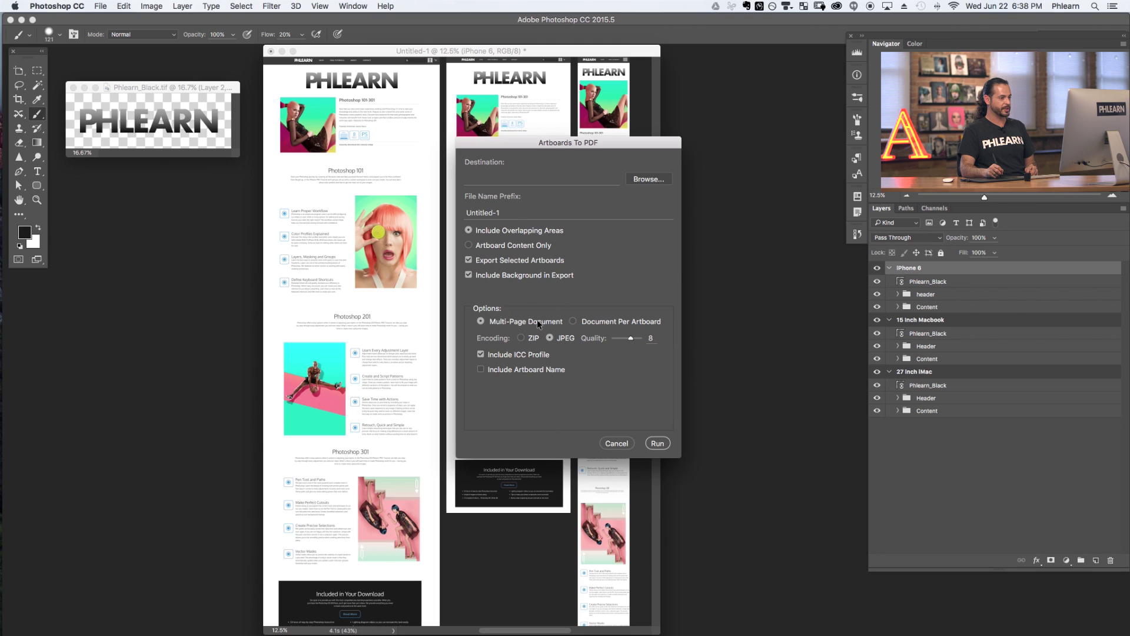
pyautogui.click(621, 444)
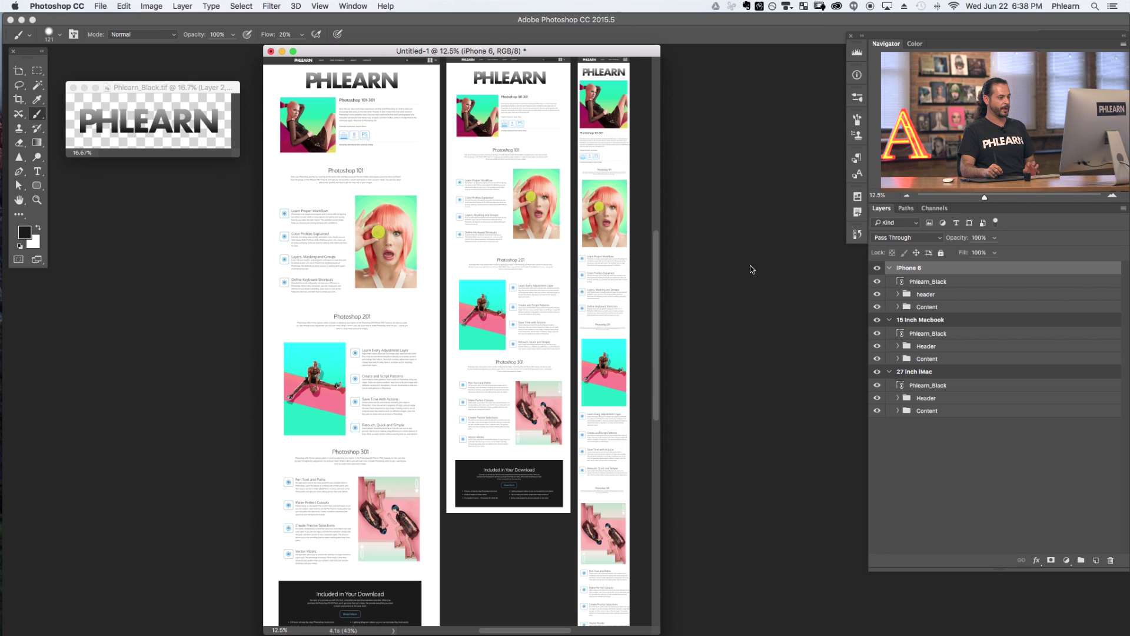